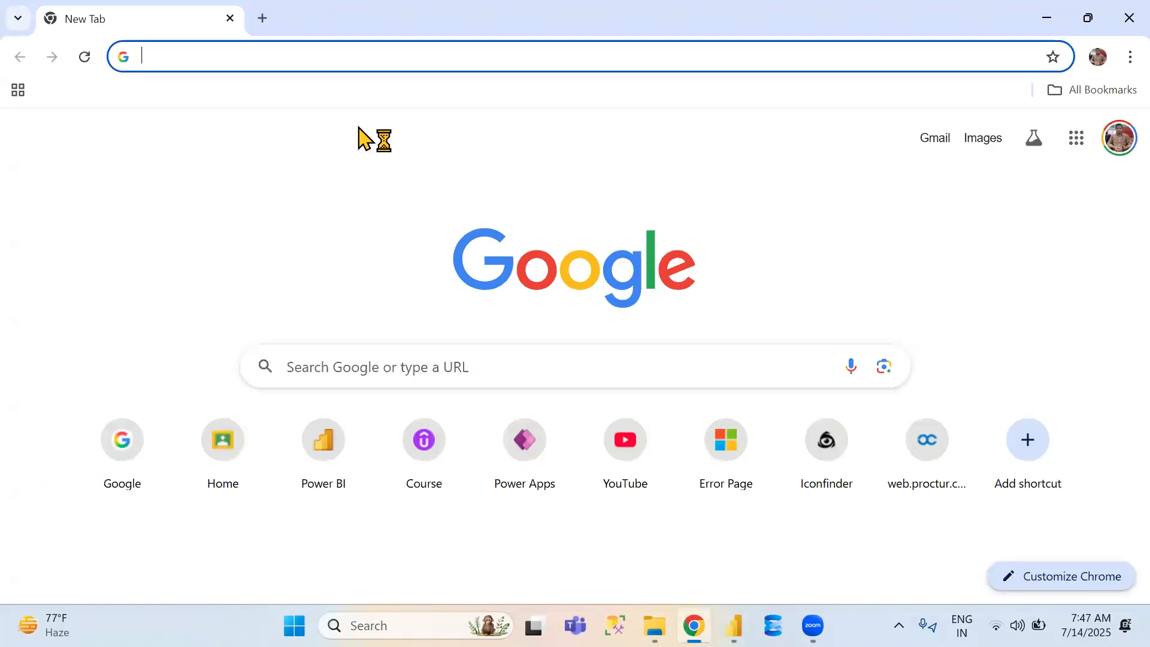
Search the web for "dax reference" and open Microsoft Learn's DAX function reference page
key(Down)
text(da)
key(Return)
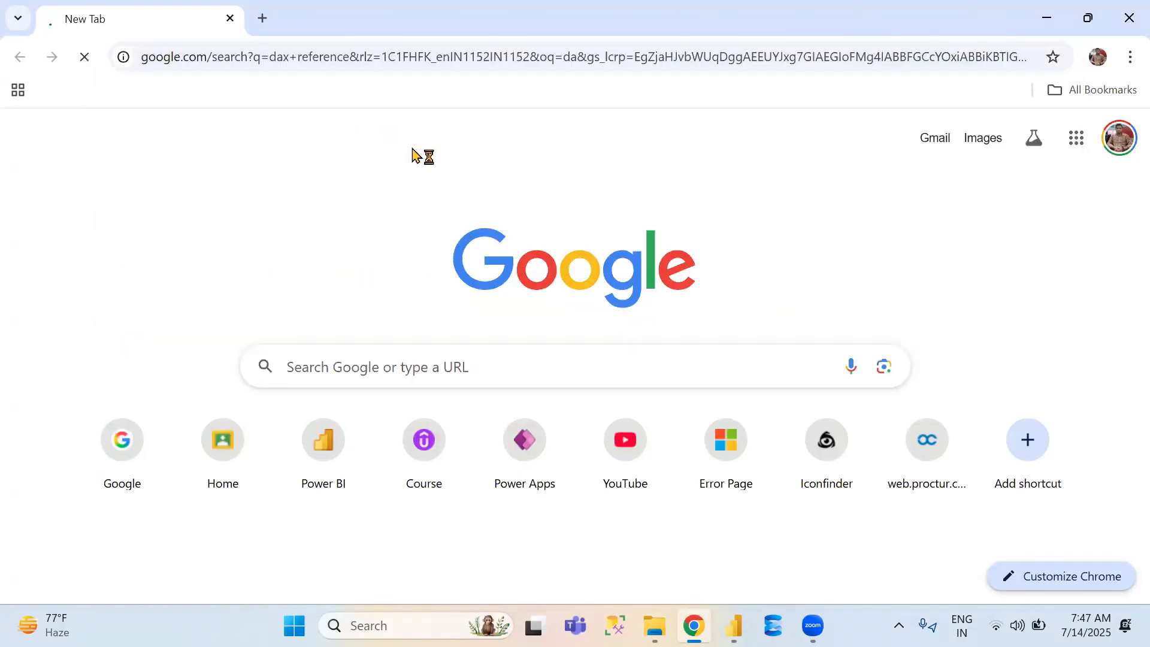
click(200, 277)
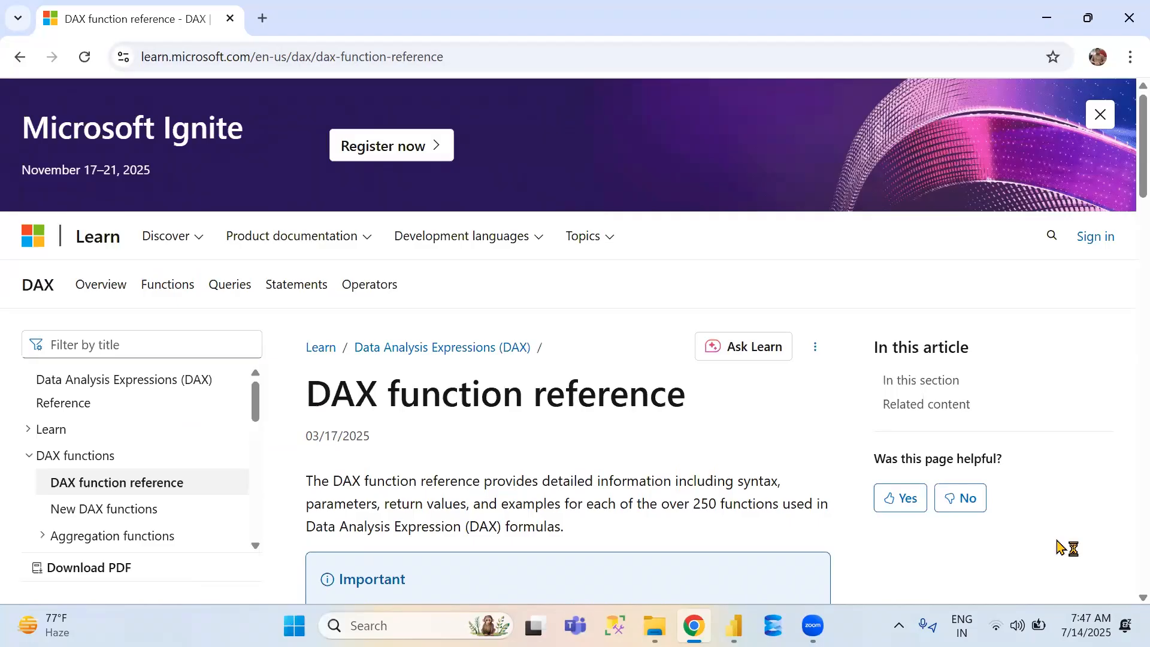
Open the Filter functions page from the DAX reference in a new tab and view its function list
scroll(1109, 225, down, 10)
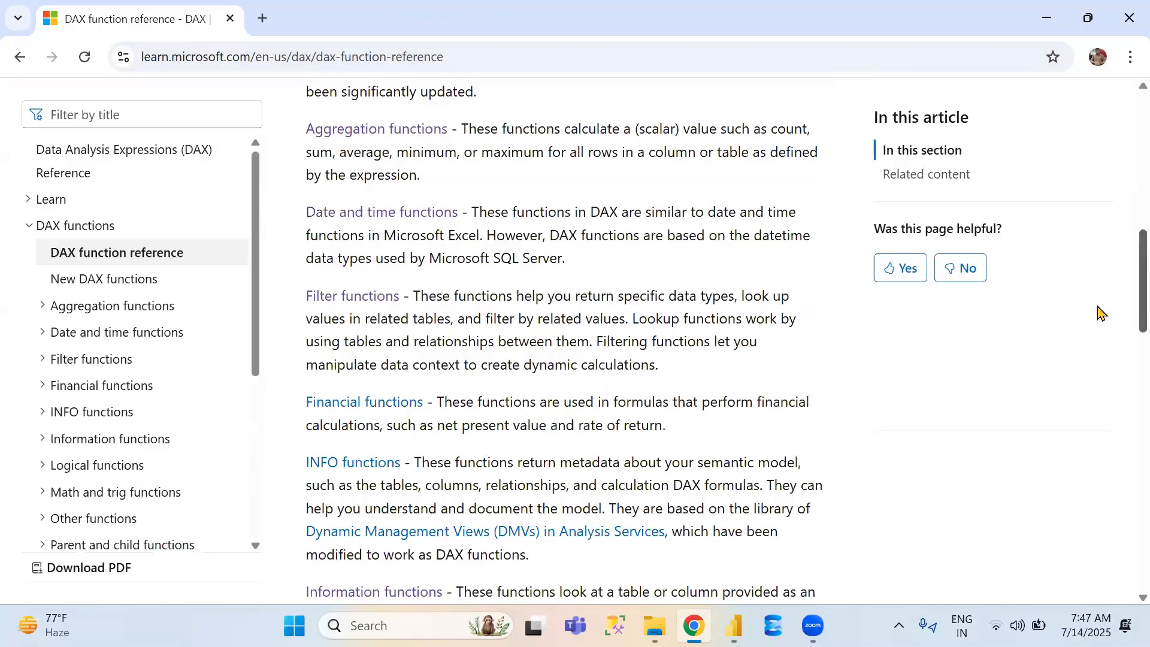
middle_click(322, 306)
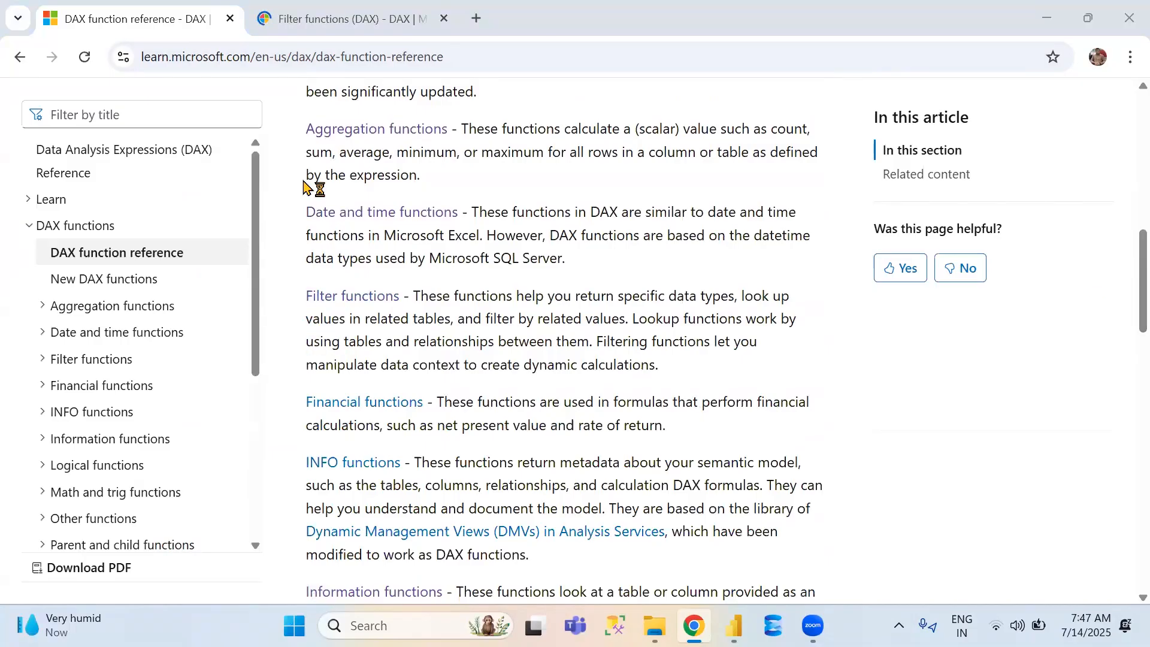
key(ctrl+Tab)
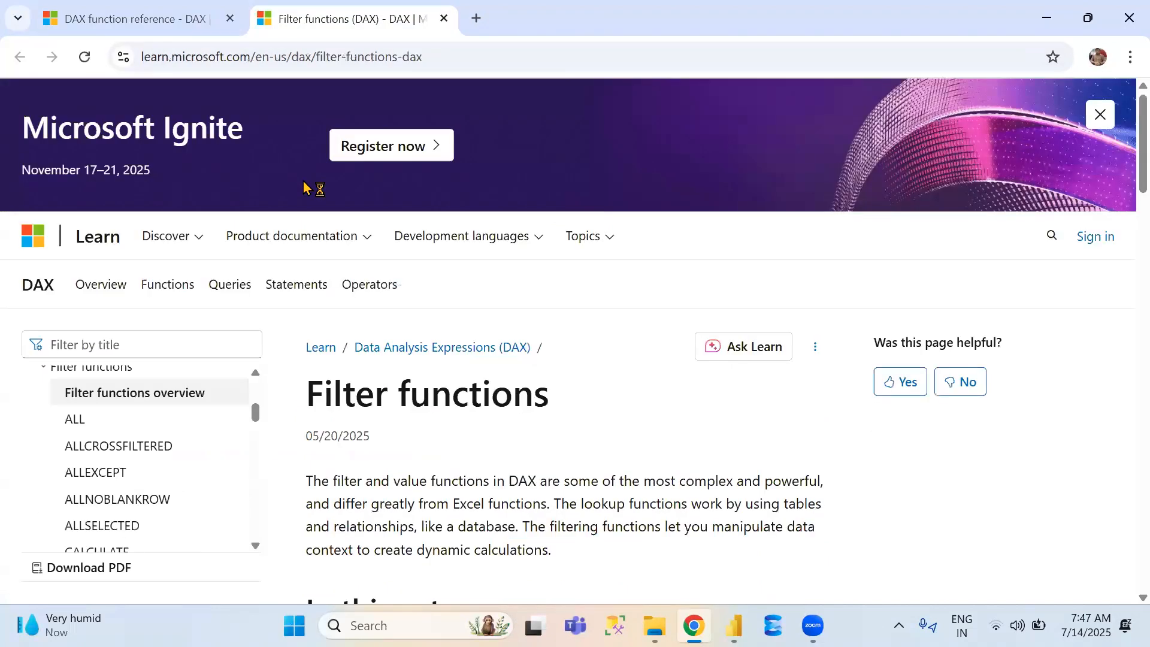
scroll(305, 189, down, 4)
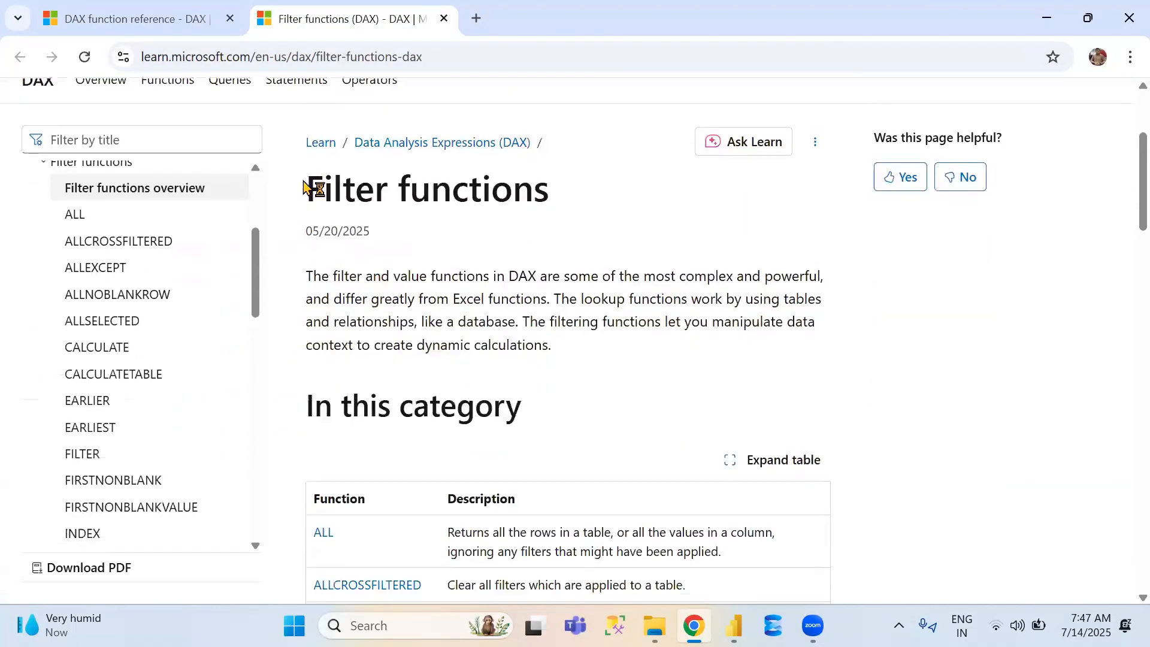
scroll(306, 188, down, 2)
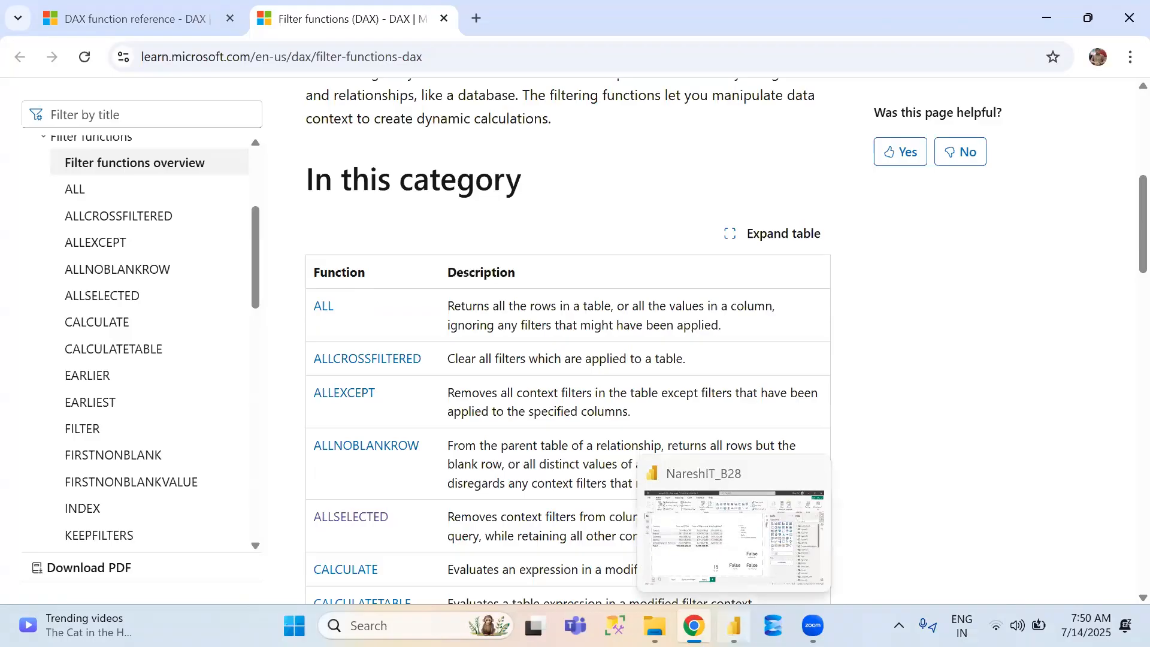
Switch to the NareshIT_B28 Power BI report and check the cards by toggling France in the slicer and Germany in the table
click(733, 625)
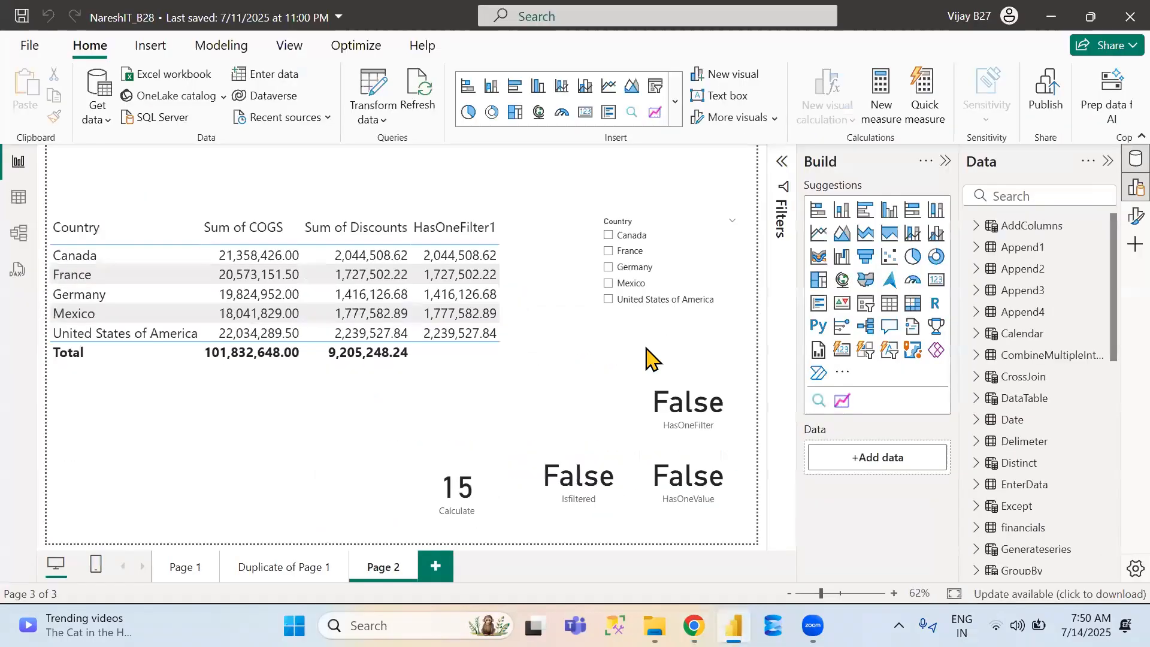
click(608, 253)
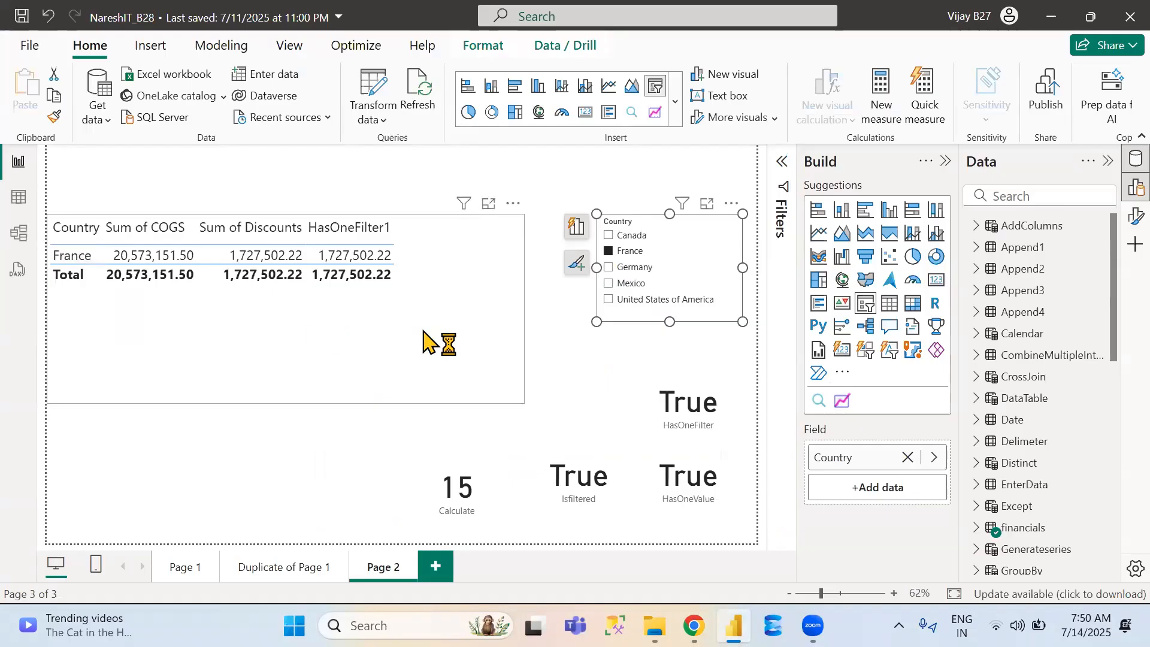
click(631, 252)
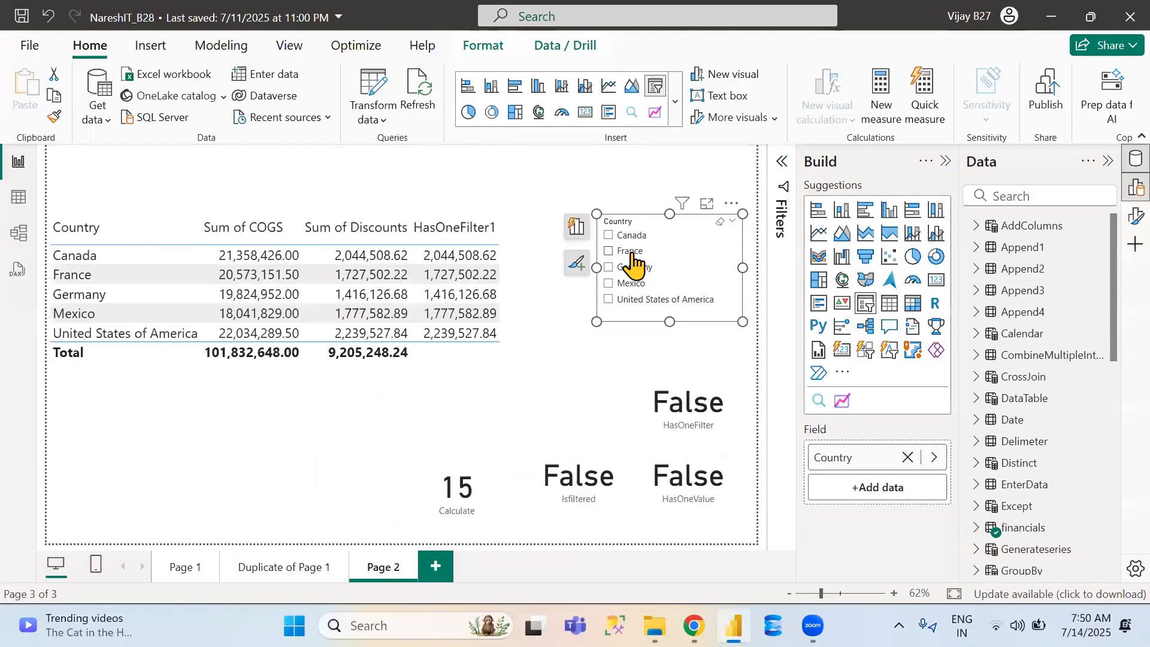
click(126, 297)
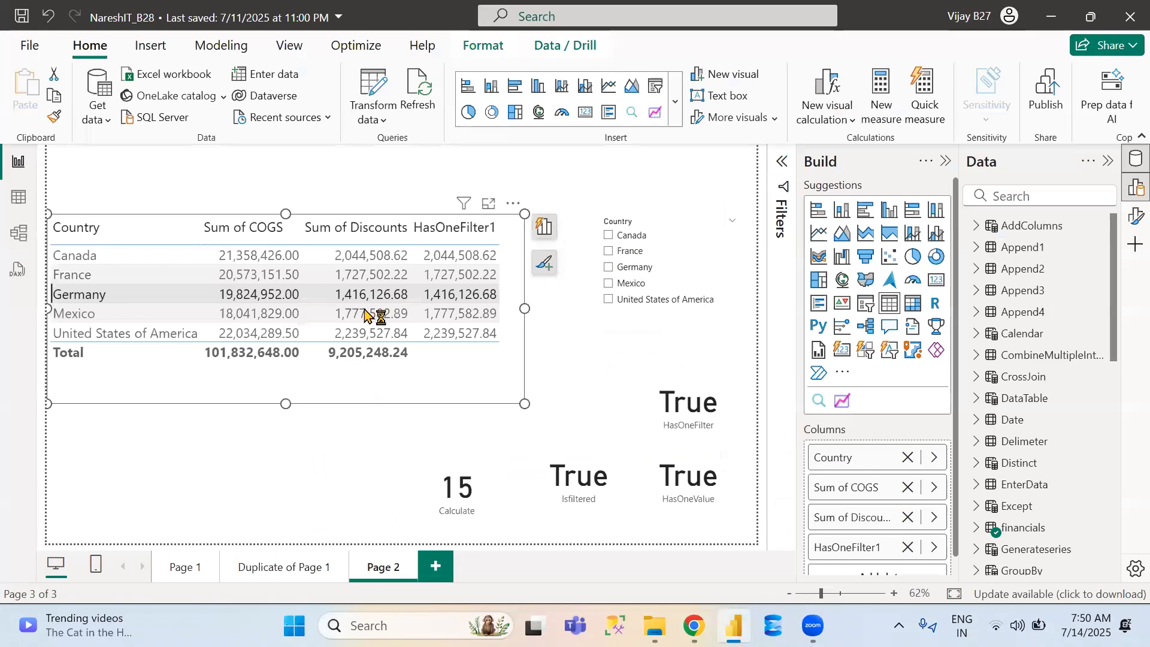
click(91, 298)
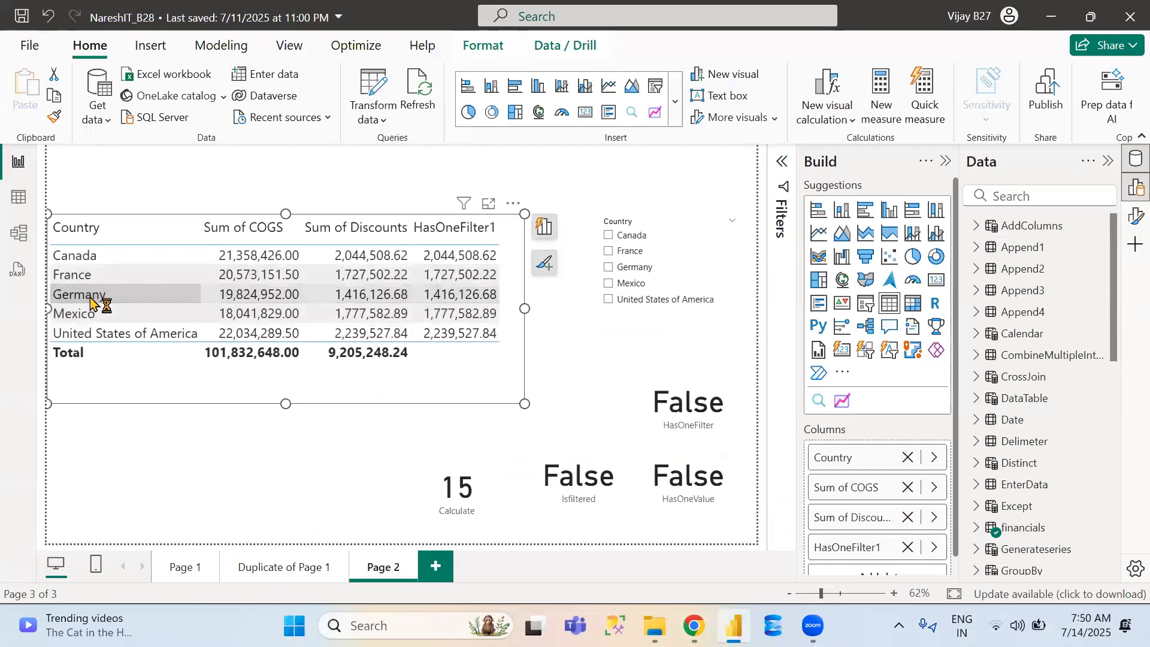
click(91, 299)
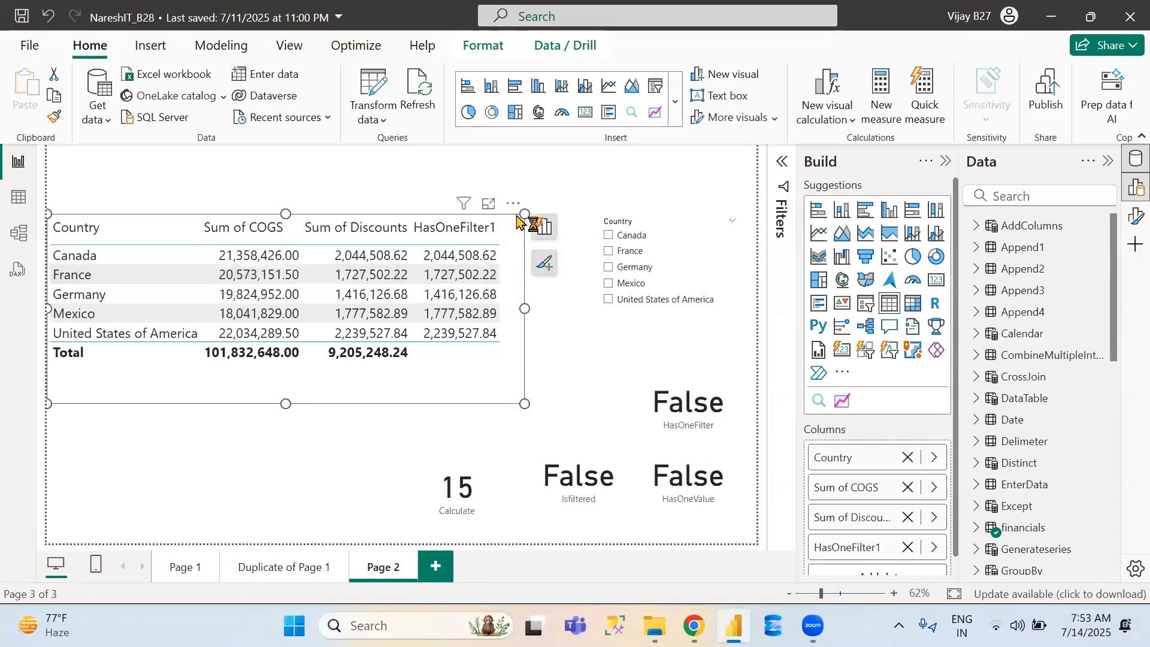
Move the country table higher on the page and create a new measure named All in the financials table
drag(512, 221, 525, 165)
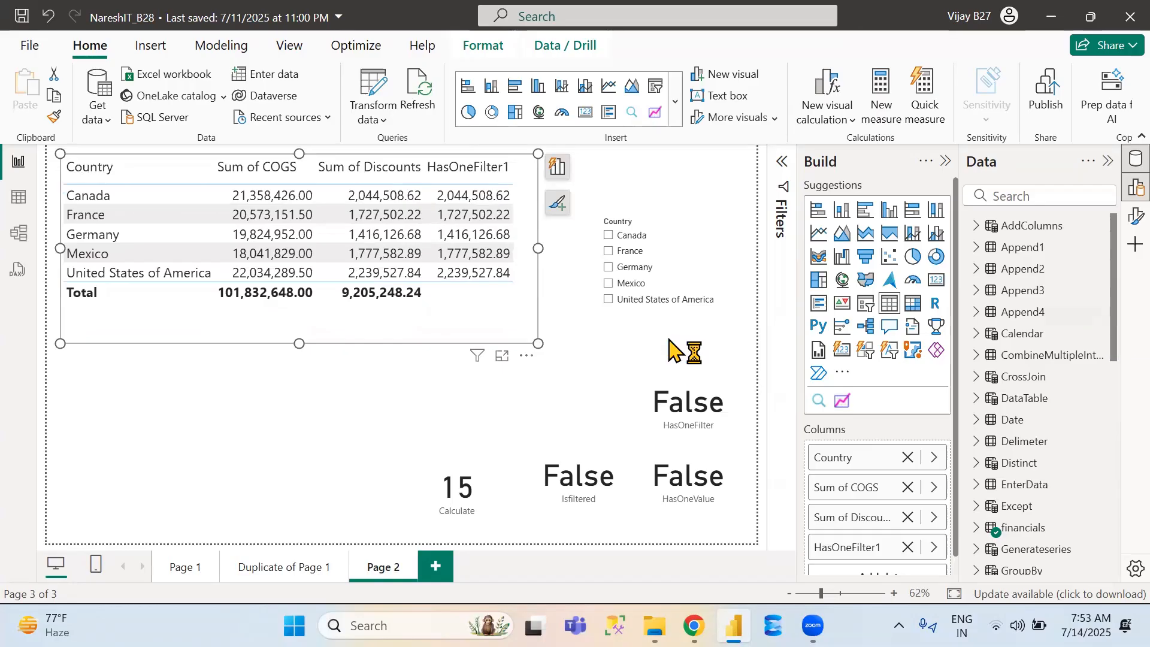
right_click(1032, 537)
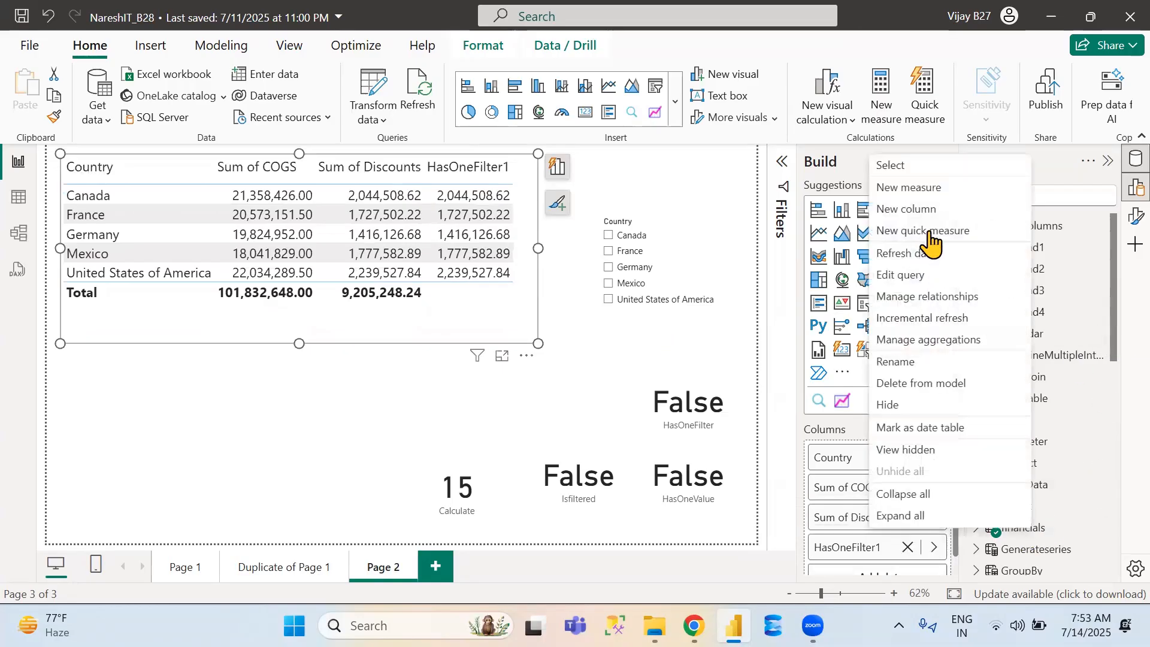
click(922, 188)
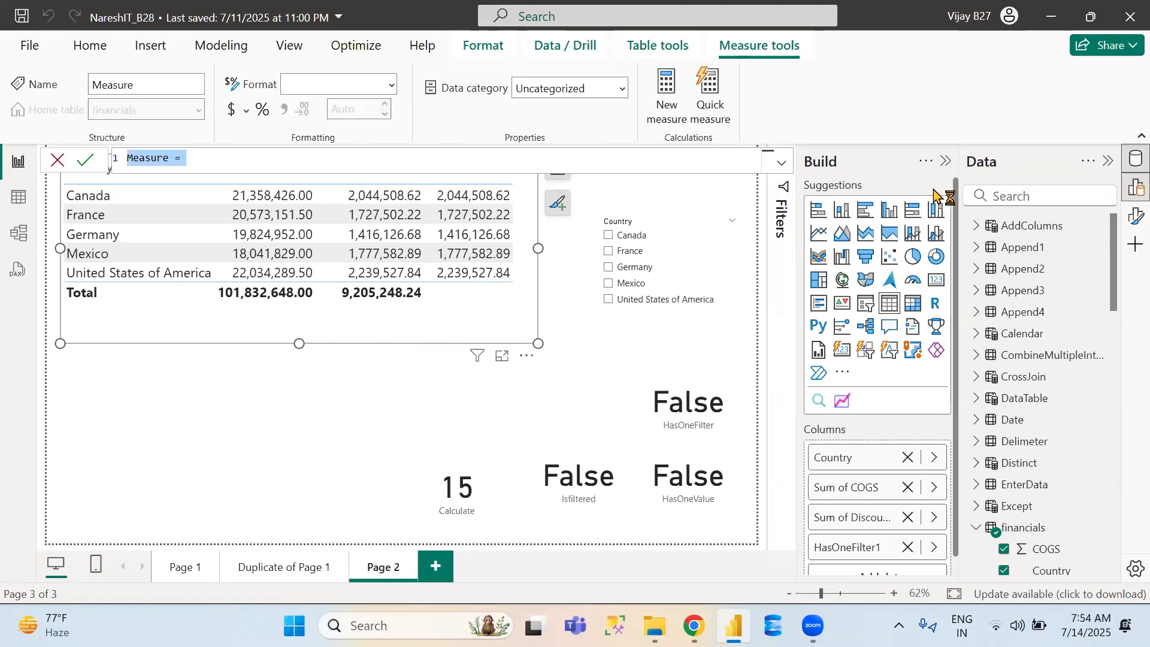
double_click(140, 159)
text(Al)
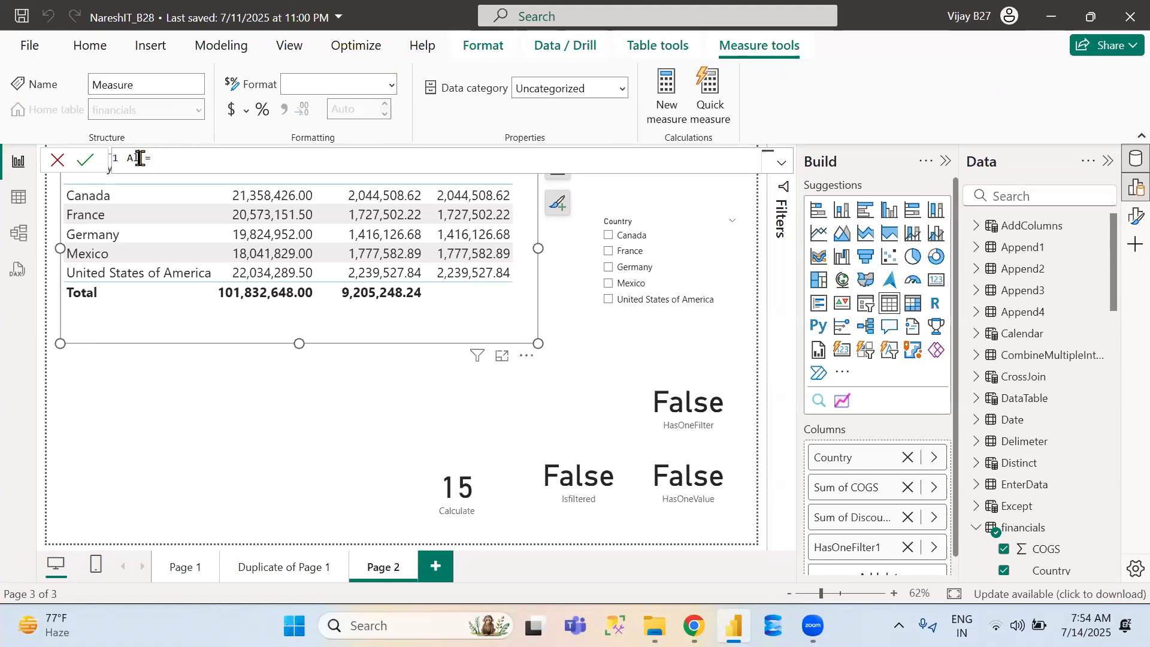
key(Right)
key(Right)
Begin the All measure's formula with CALCULATE, using sum(financials[Sales]) as its expression
text(cal)
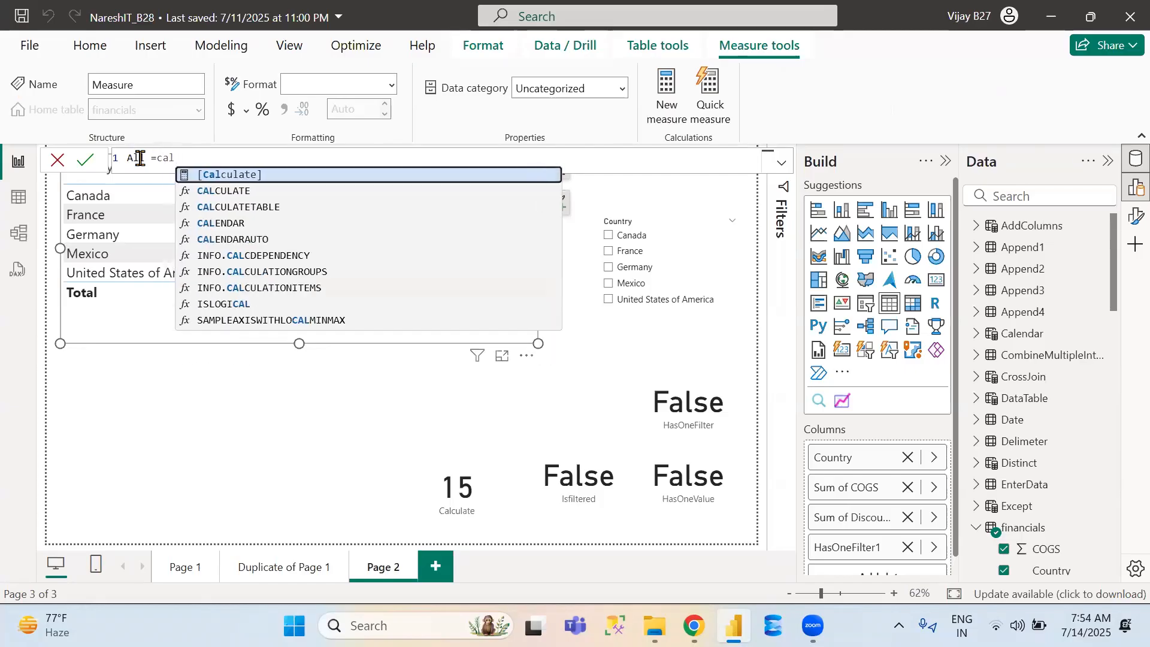
key(Down)
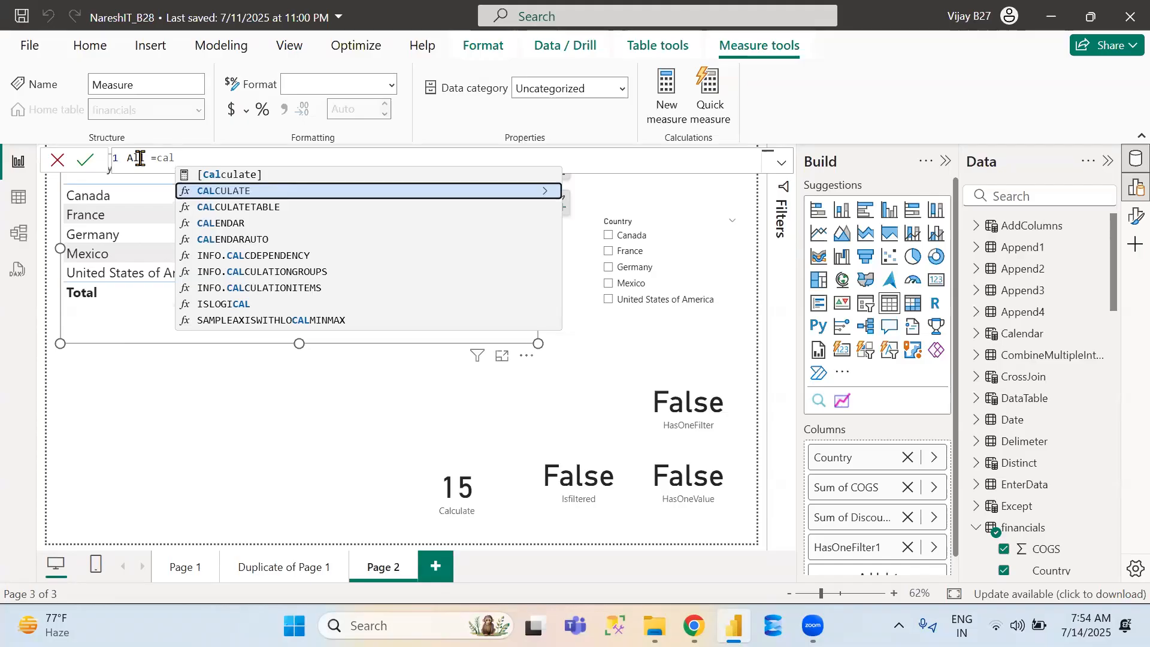
key(Tab)
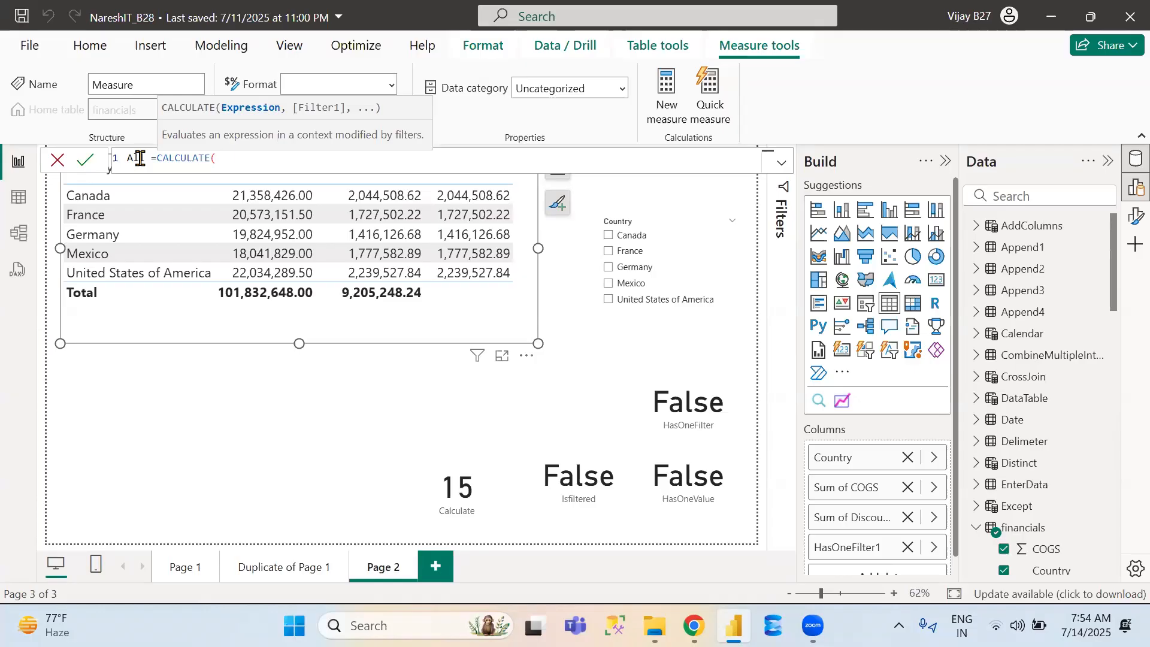
text(s)
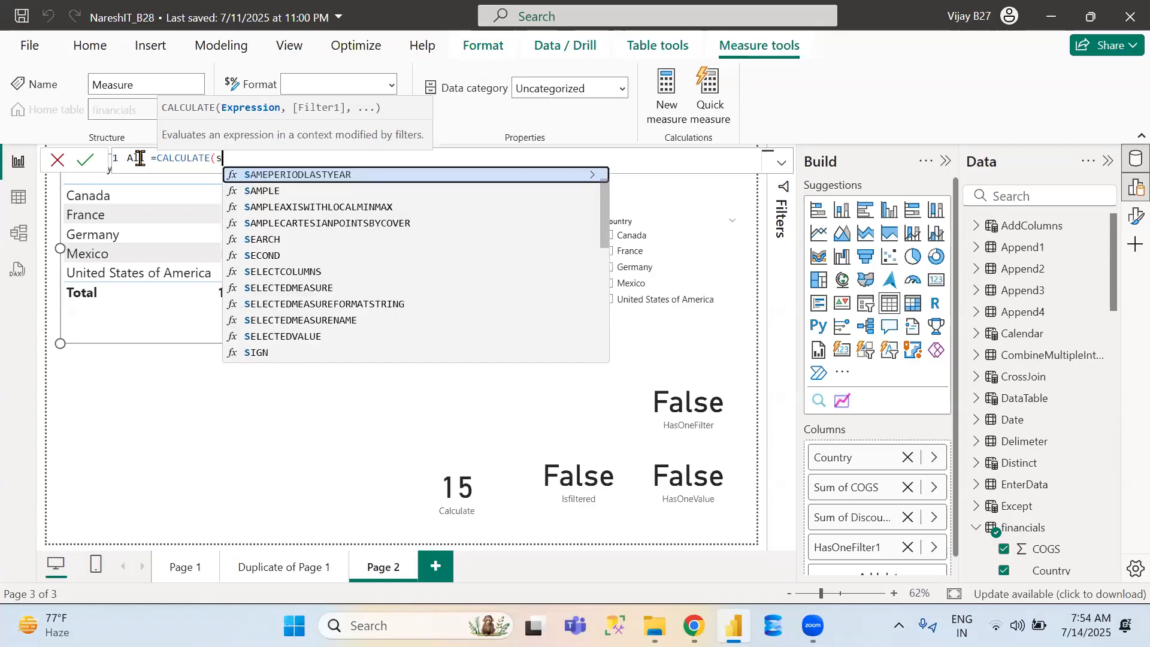
text(um(fina)
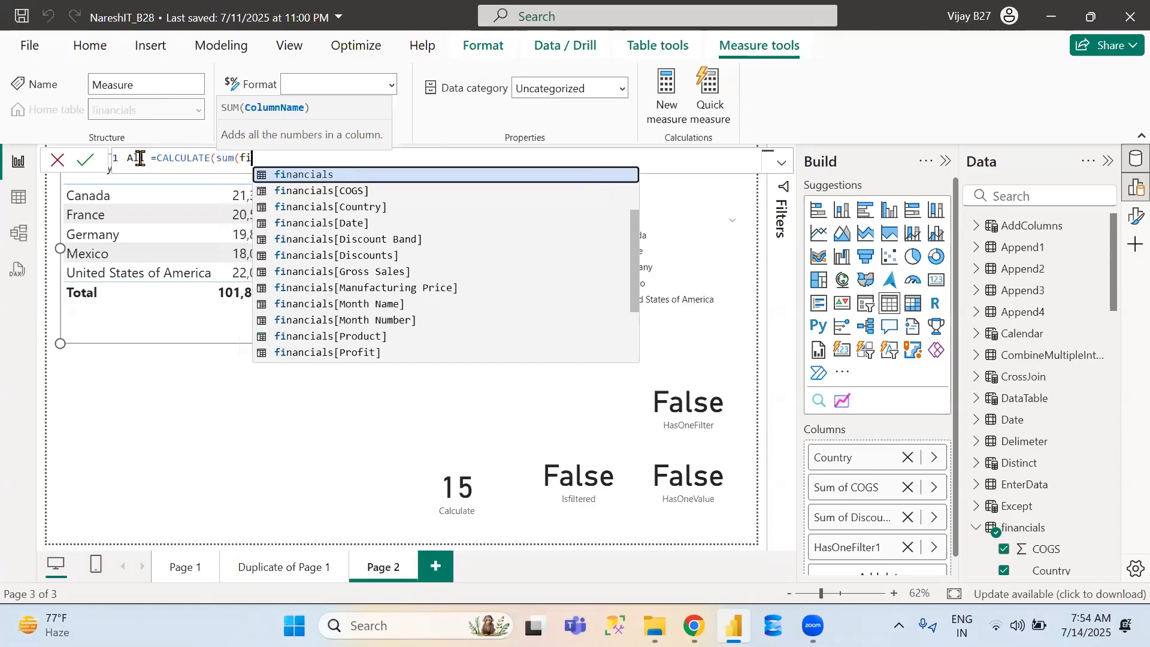
key(Down)
key(Down)
key(Down)
key(Down)
key(Down)
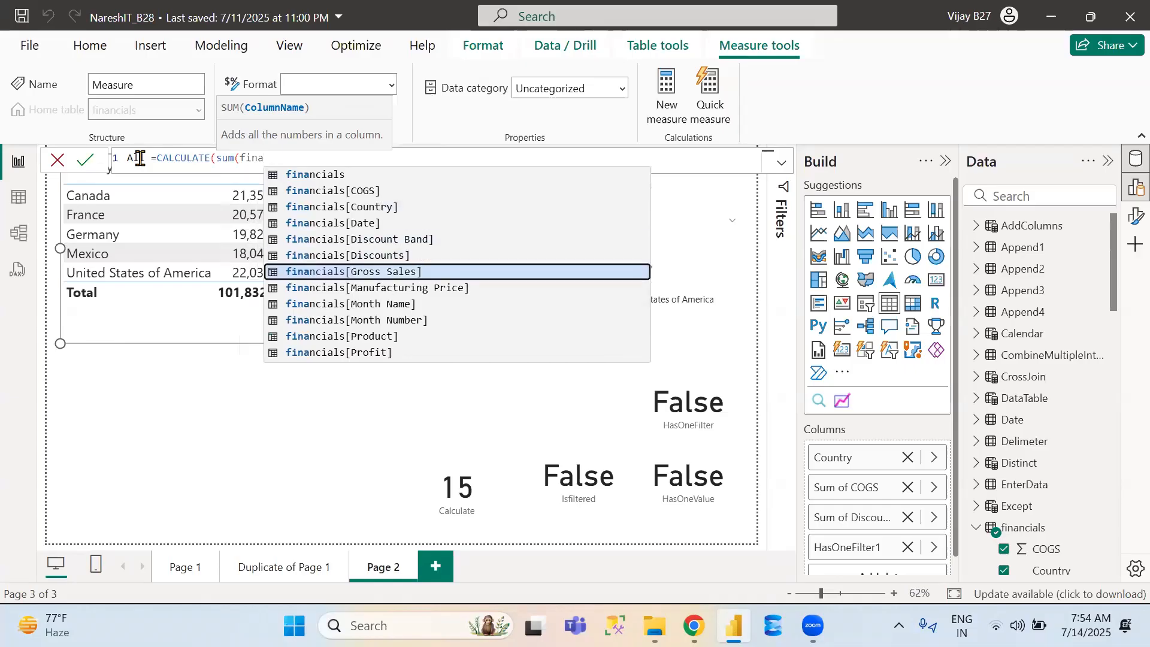
key(Down)
key(Down)
key(Down)
key(Down)
key(Down)
key(Down)
key(Down)
key(Down)
key(Down)
key(Up)
key(Up)
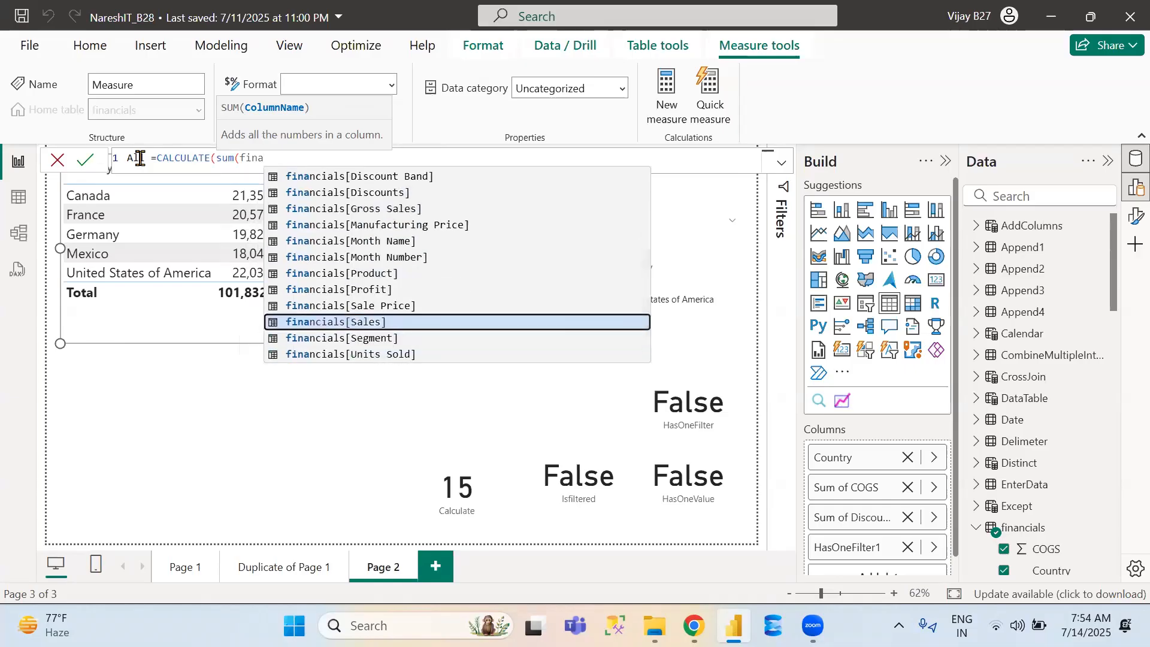
key(Tab)
text())
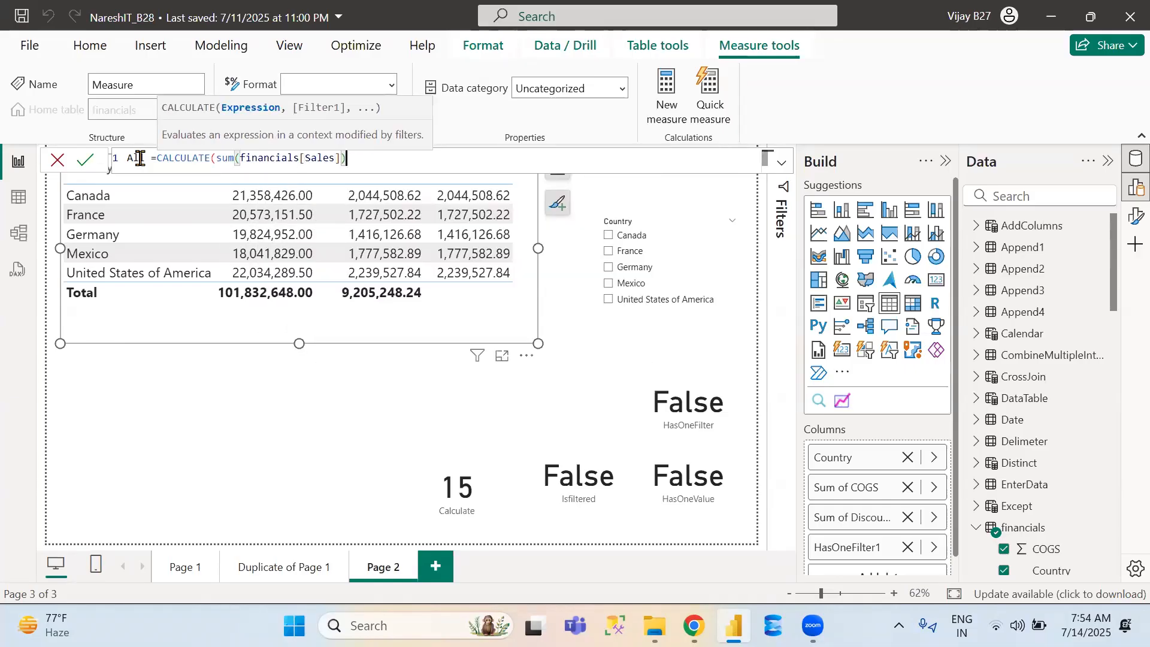
Add ALL(financials[Country]) as the filter argument of CALCULATE, close the formula and commit the measure
text(,)
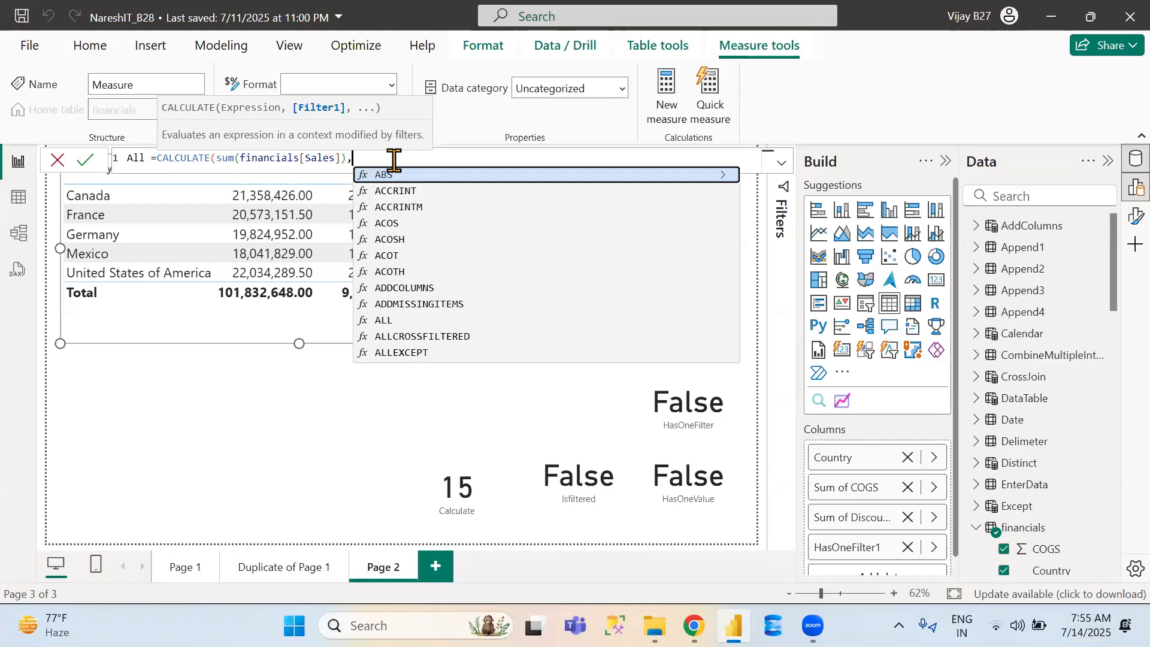
text(ALL()
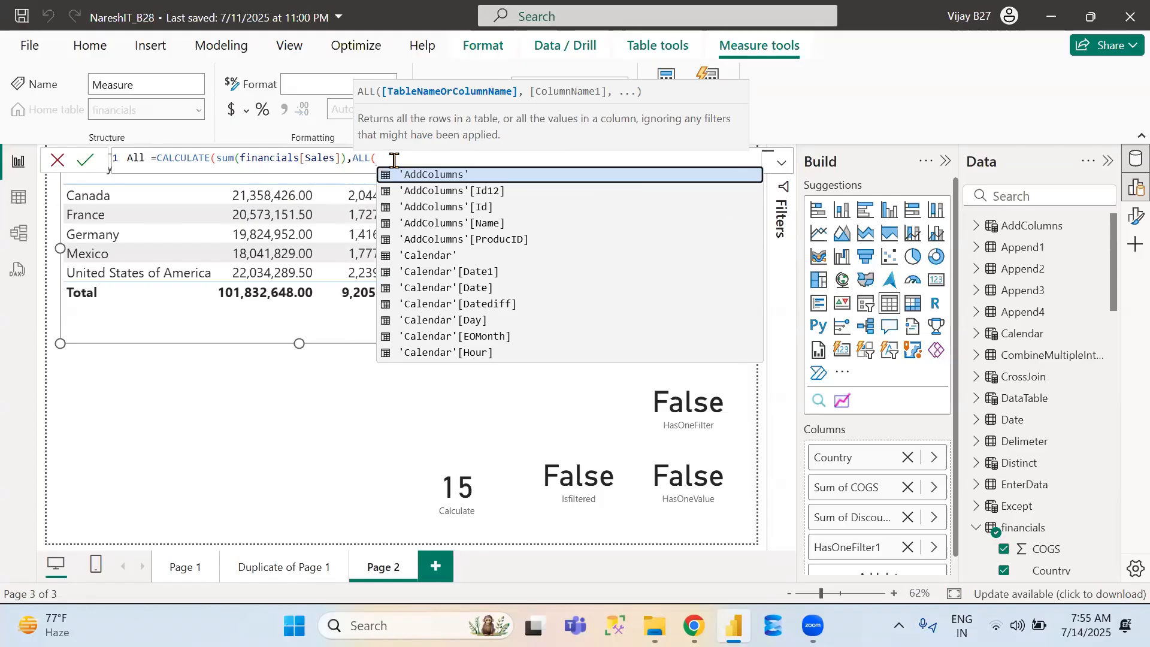
text(f)
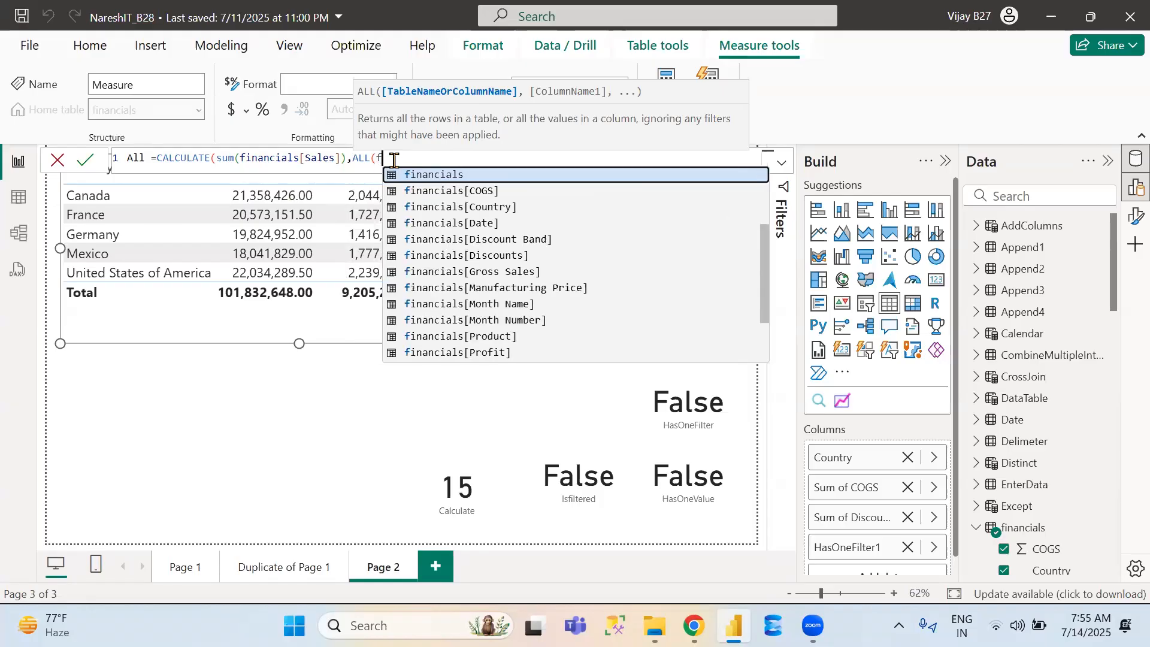
key(BackSpace)
text(c)
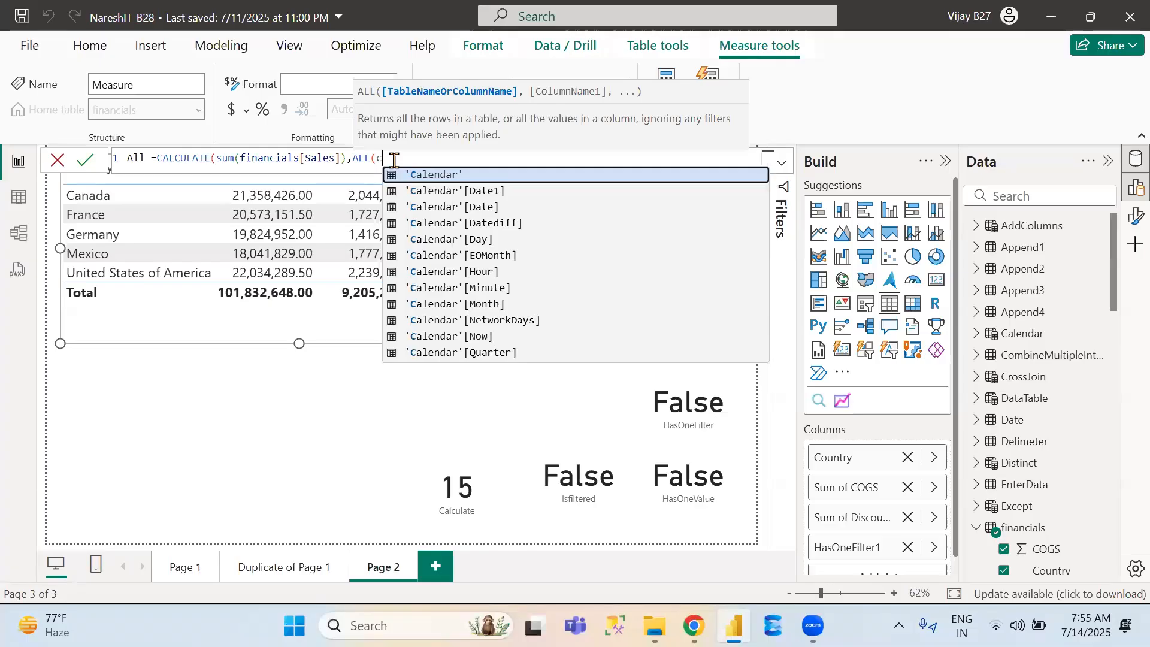
key(BackSpace)
text(fin)
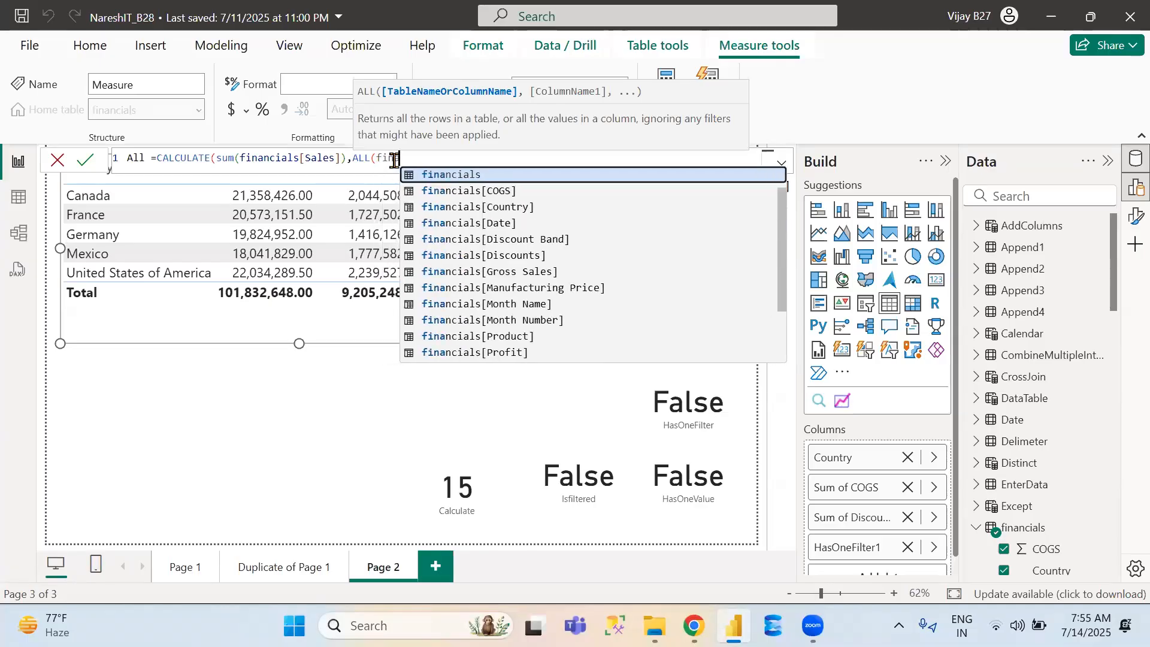
key(Down)
key(Down)
key(Tab)
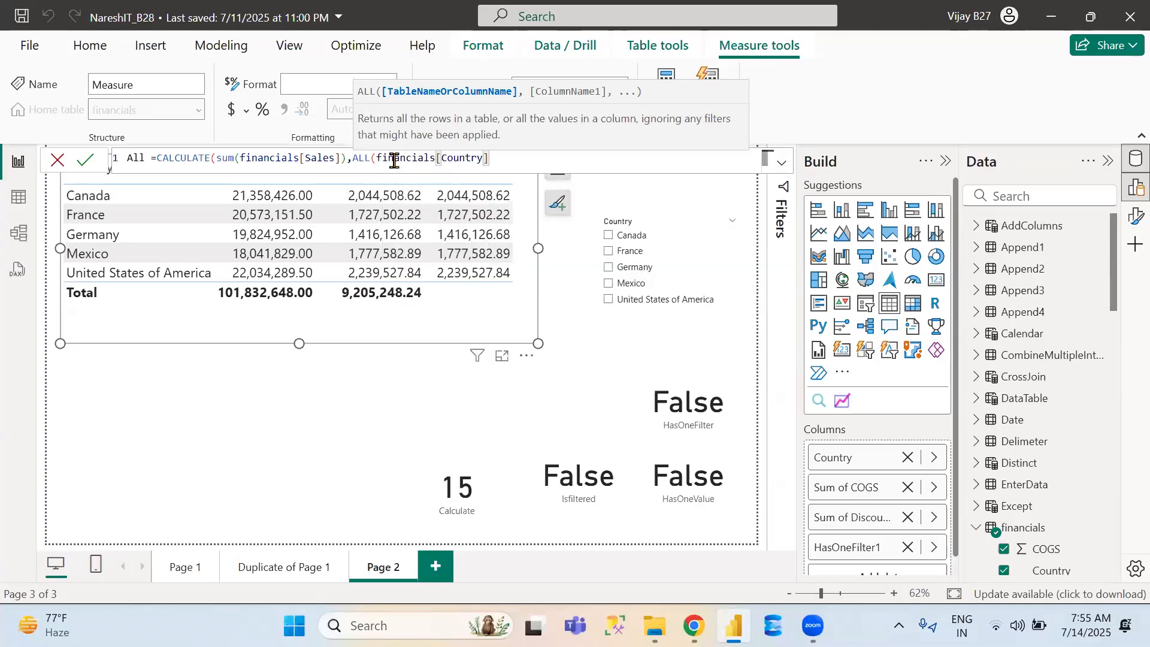
text())
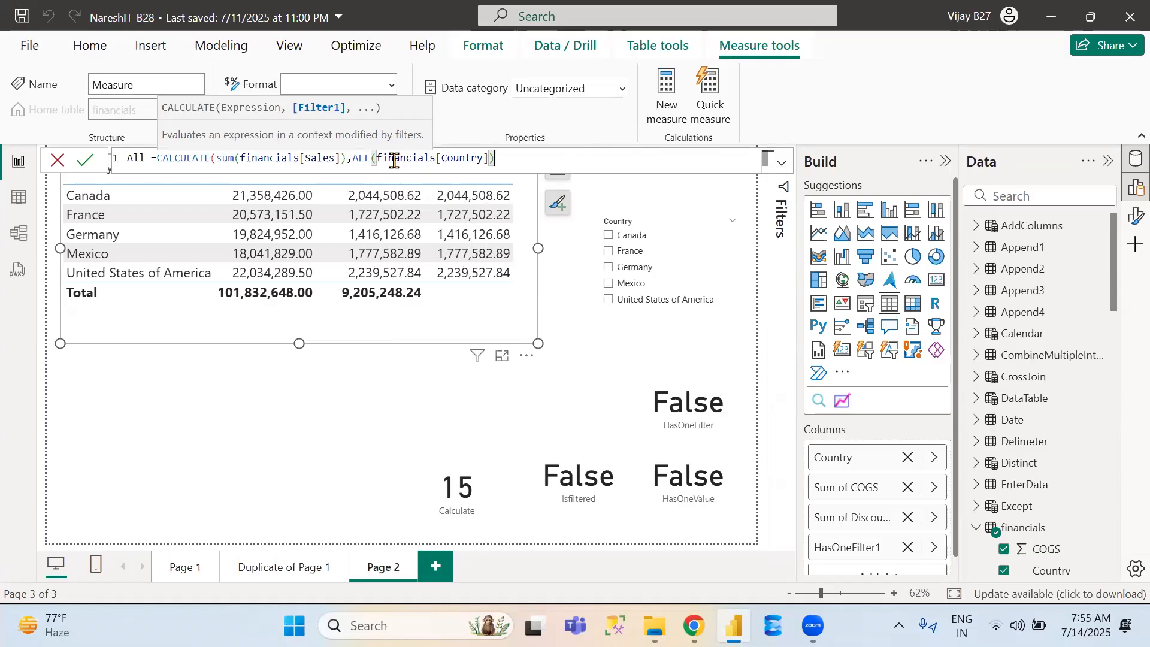
text())
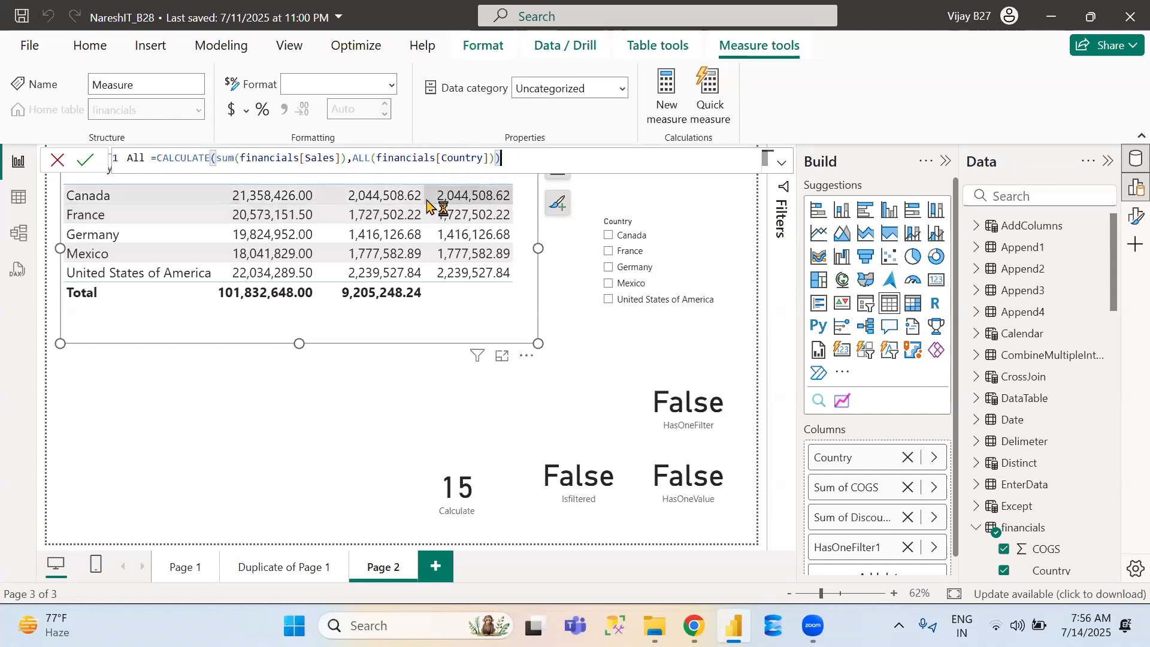
click(85, 159)
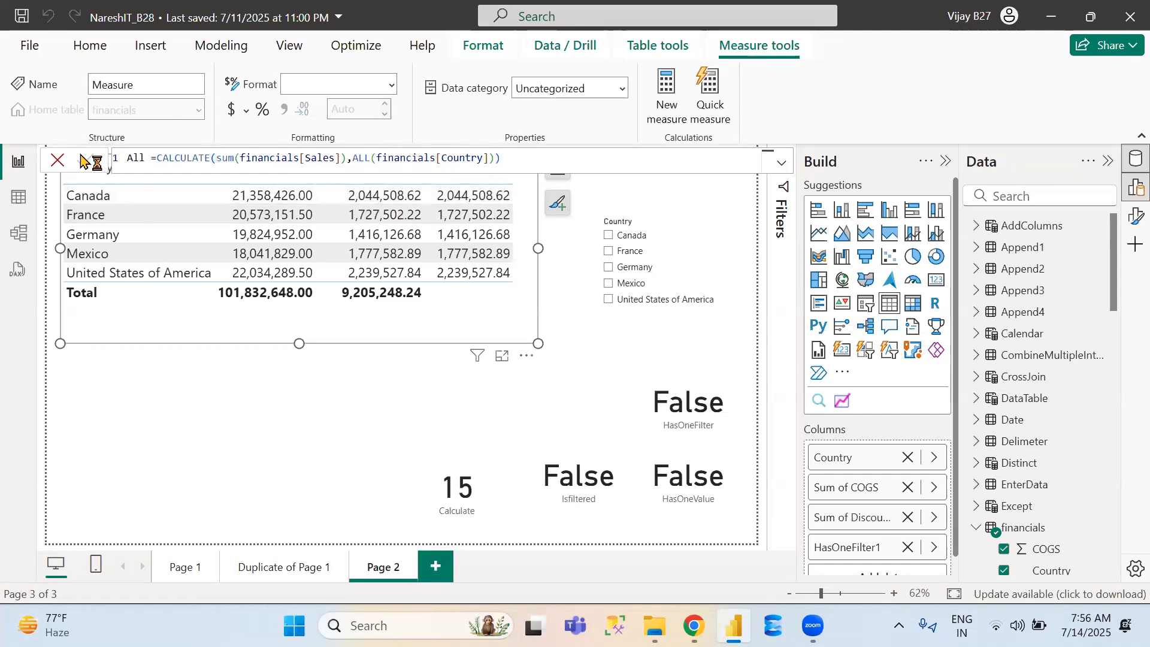
Duplicate the Calculate card and place the copy in the lower-left corner of the report page
click(474, 500)
drag(472, 500, 116, 517)
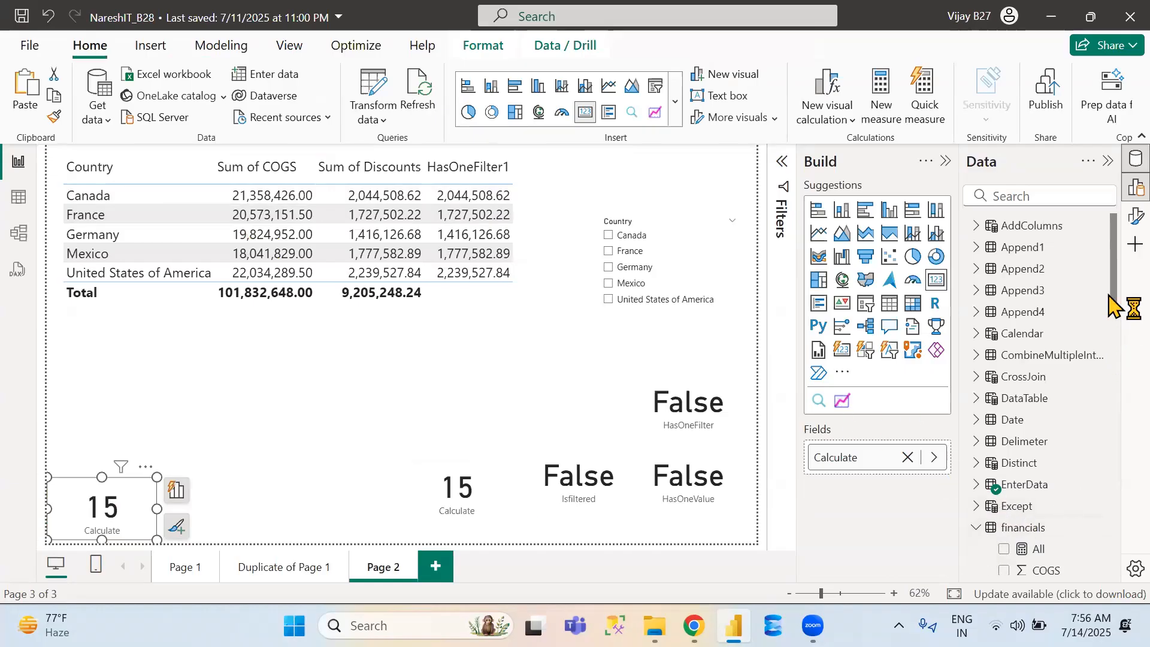
Replace the Calculate field with the All measure from the financials table in the duplicated card
drag(1111, 299, 1109, 361)
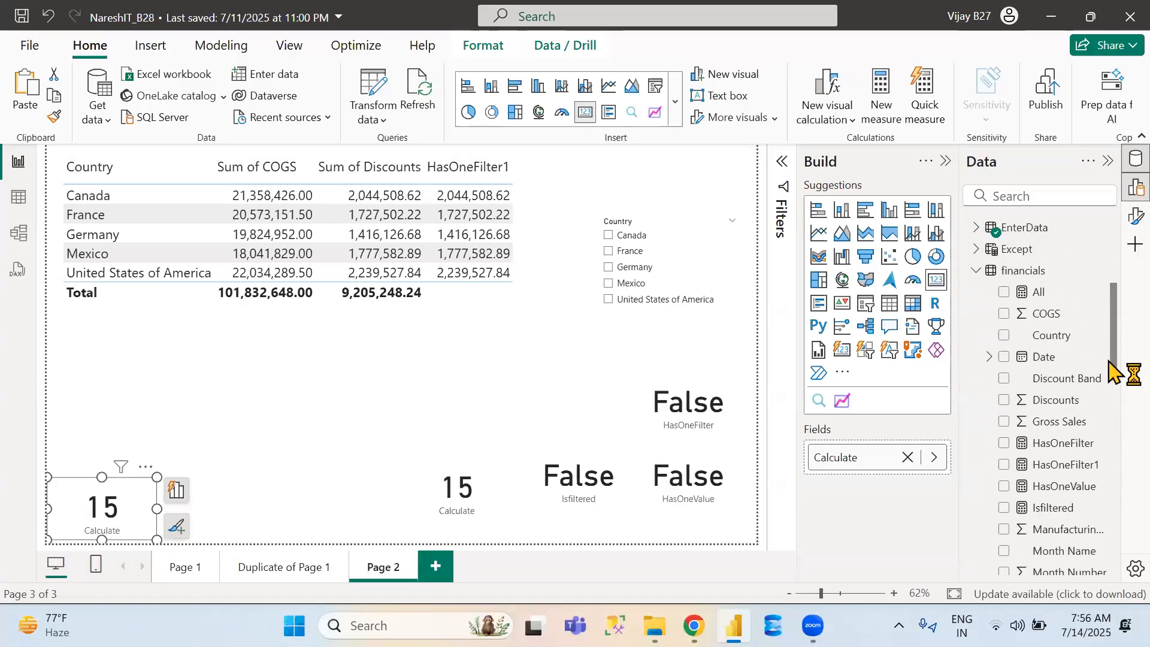
click(908, 457)
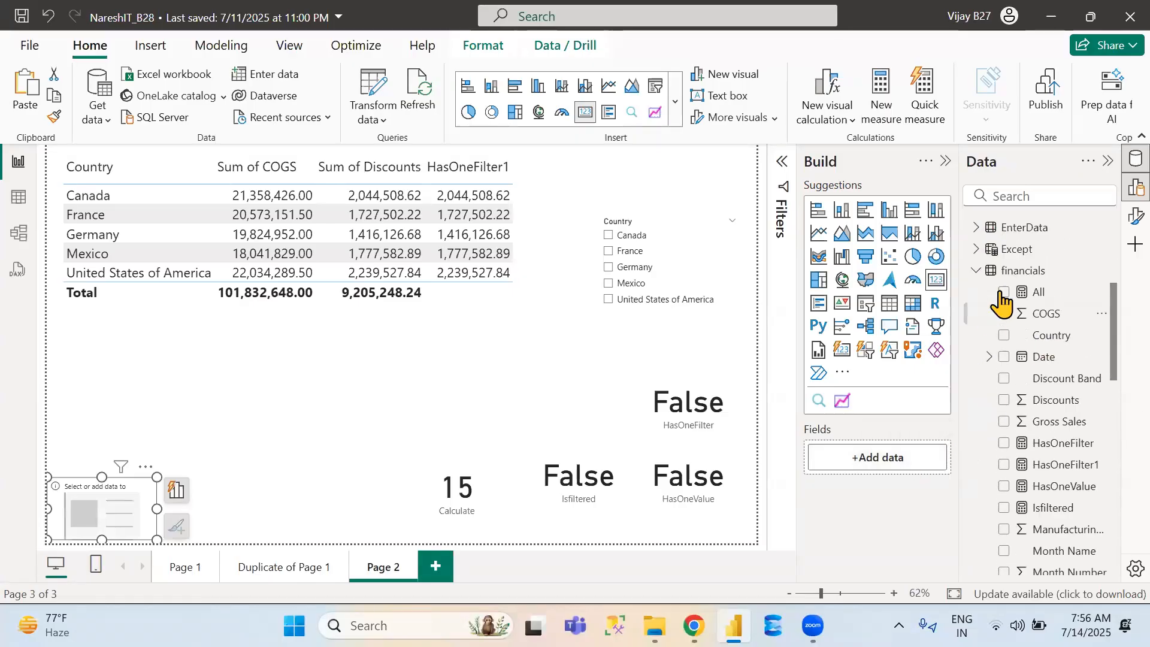
click(1003, 292)
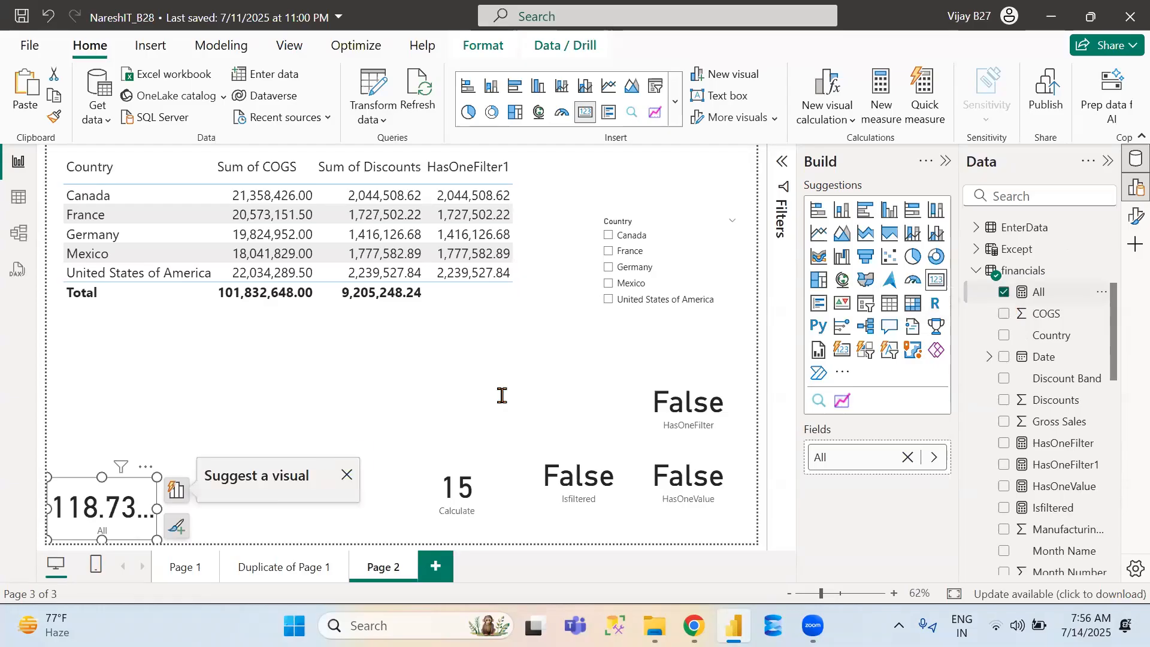
click(176, 490)
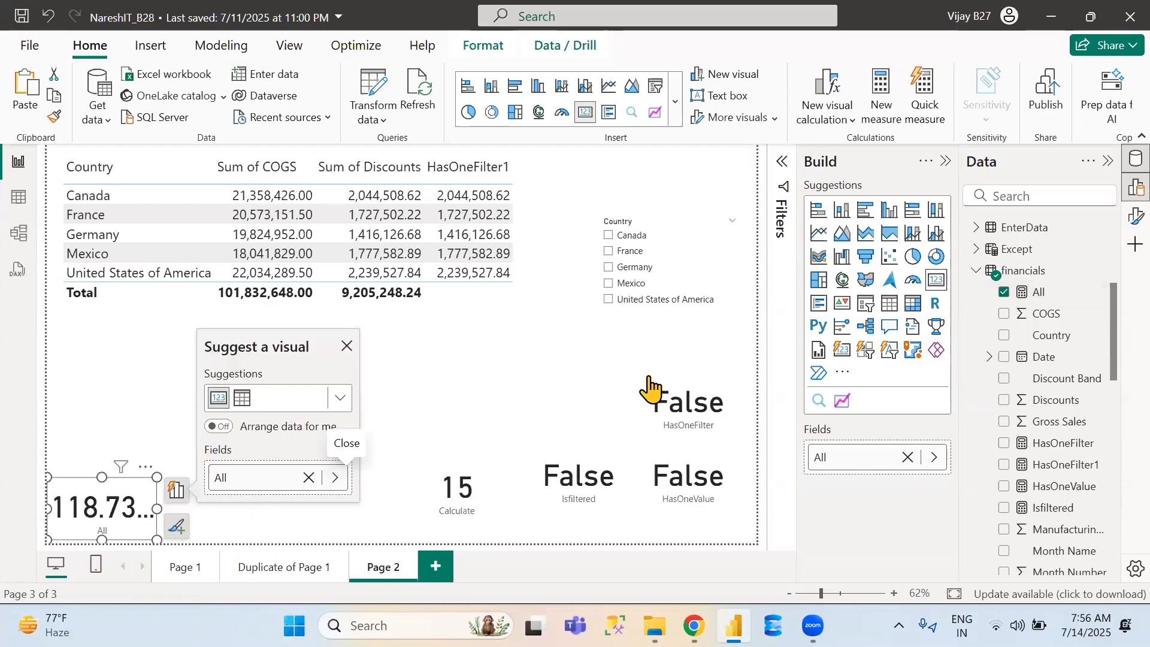
Set the All card's callout value to font size 25 with display units None, and widen the card to fit the full number
click(1135, 217)
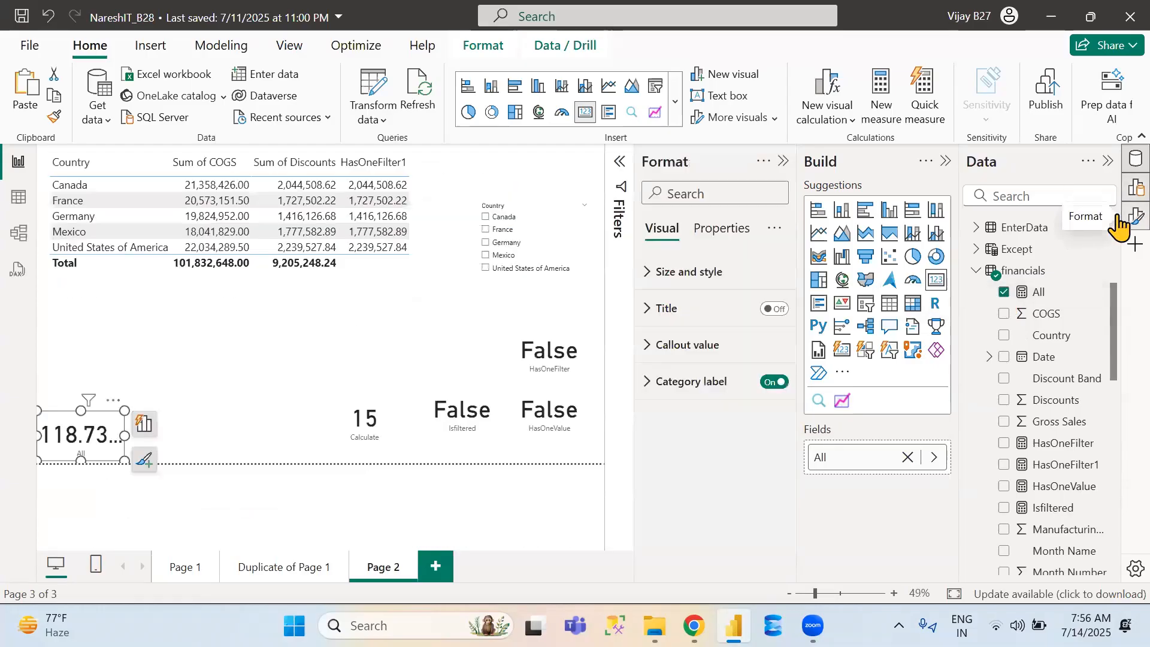
click(649, 357)
double_click(743, 404)
text(25)
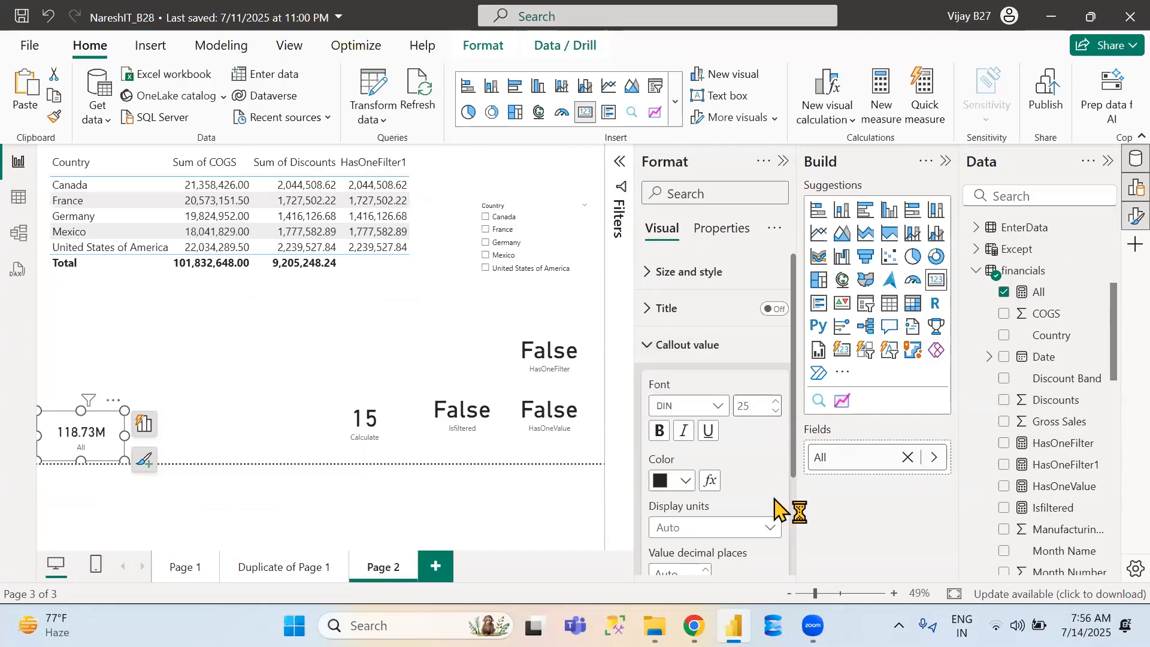
click(759, 530)
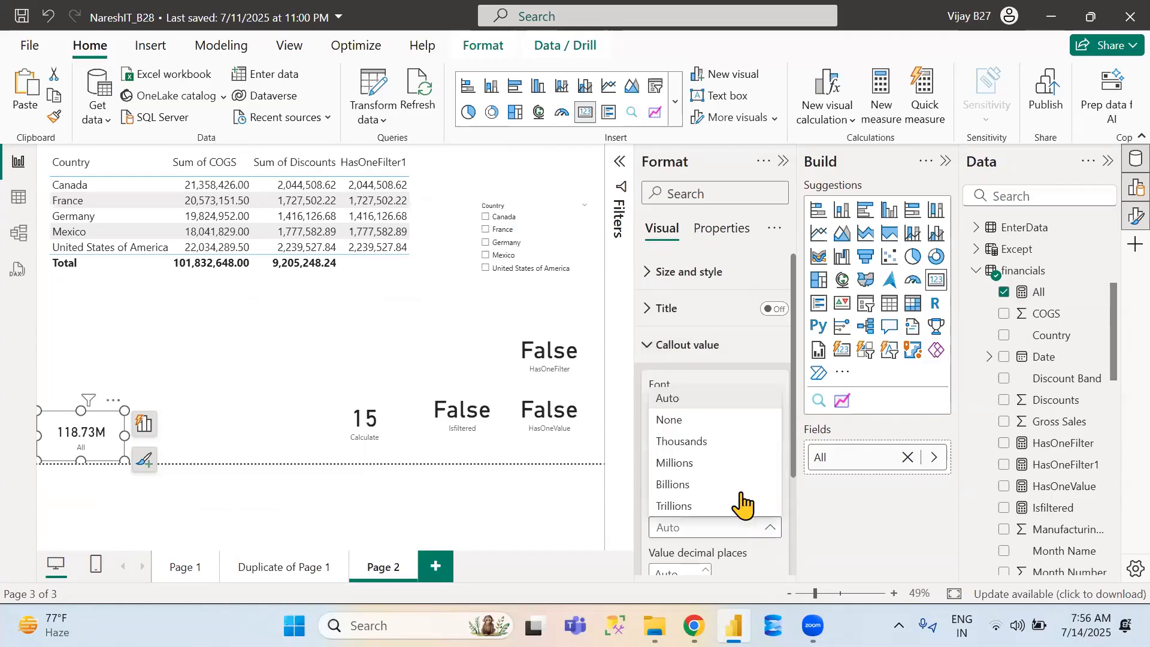
click(703, 423)
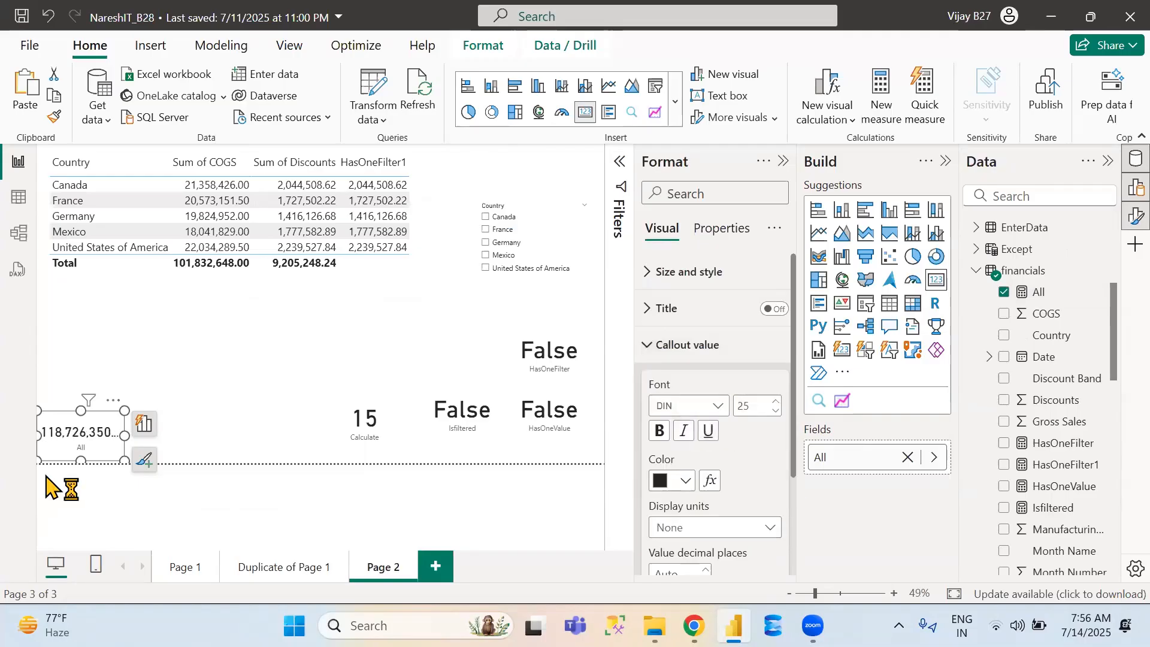
drag(125, 436, 151, 443)
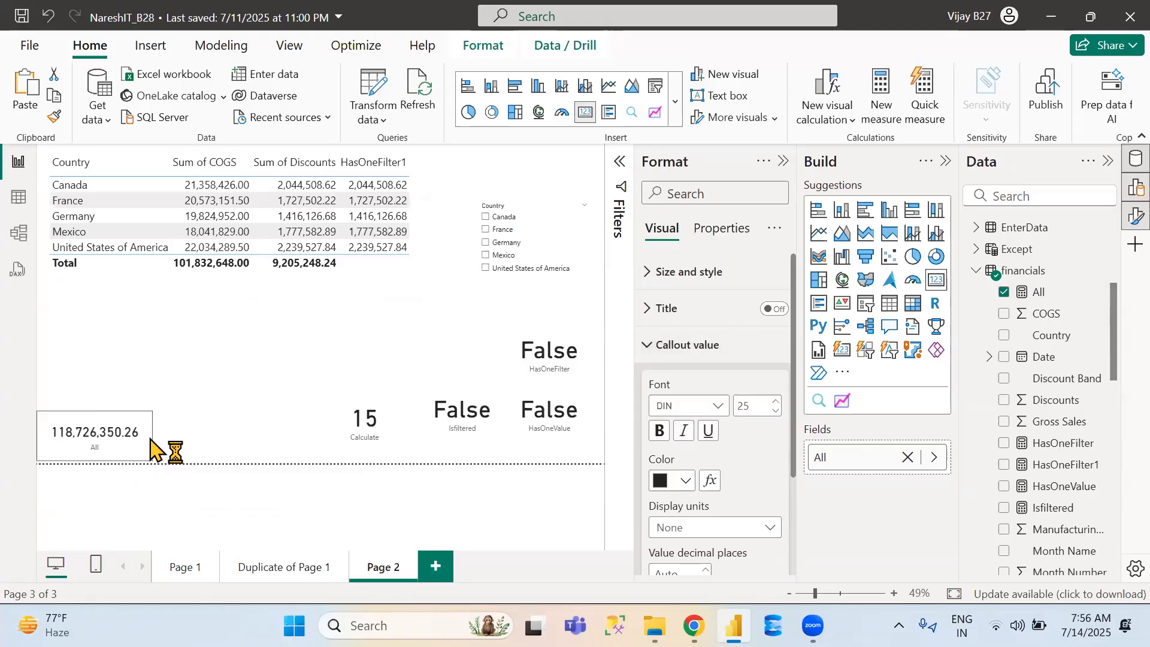
click(251, 372)
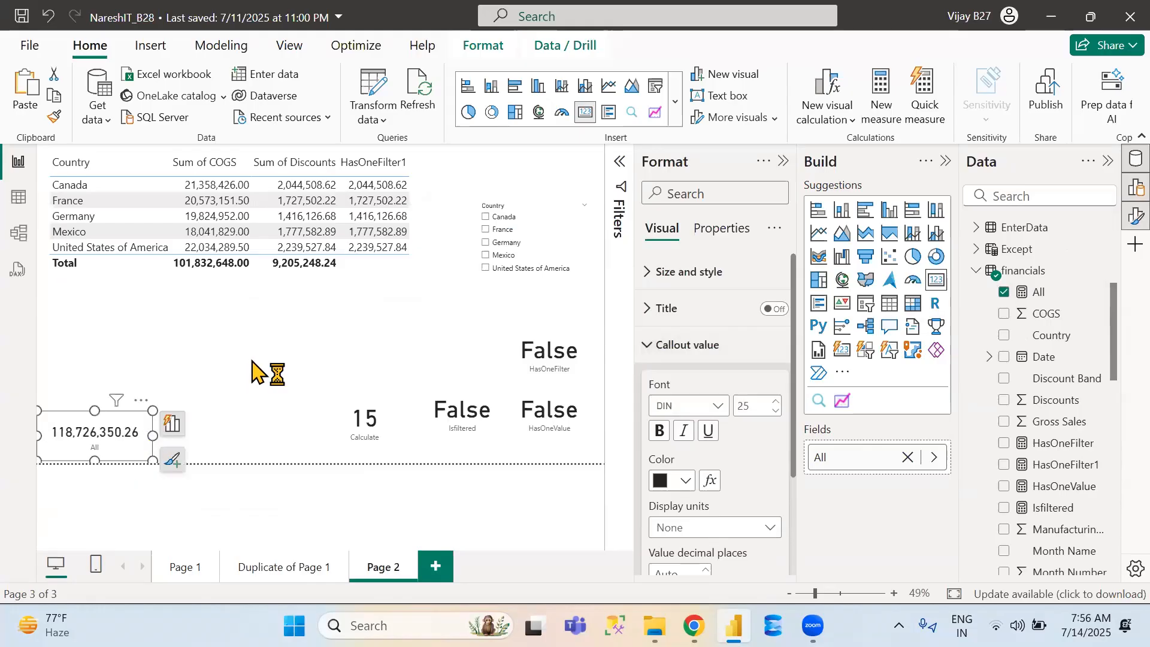
Check the All card against the Country slicer by filtering to France and to Mexico, clearing each selection
click(131, 433)
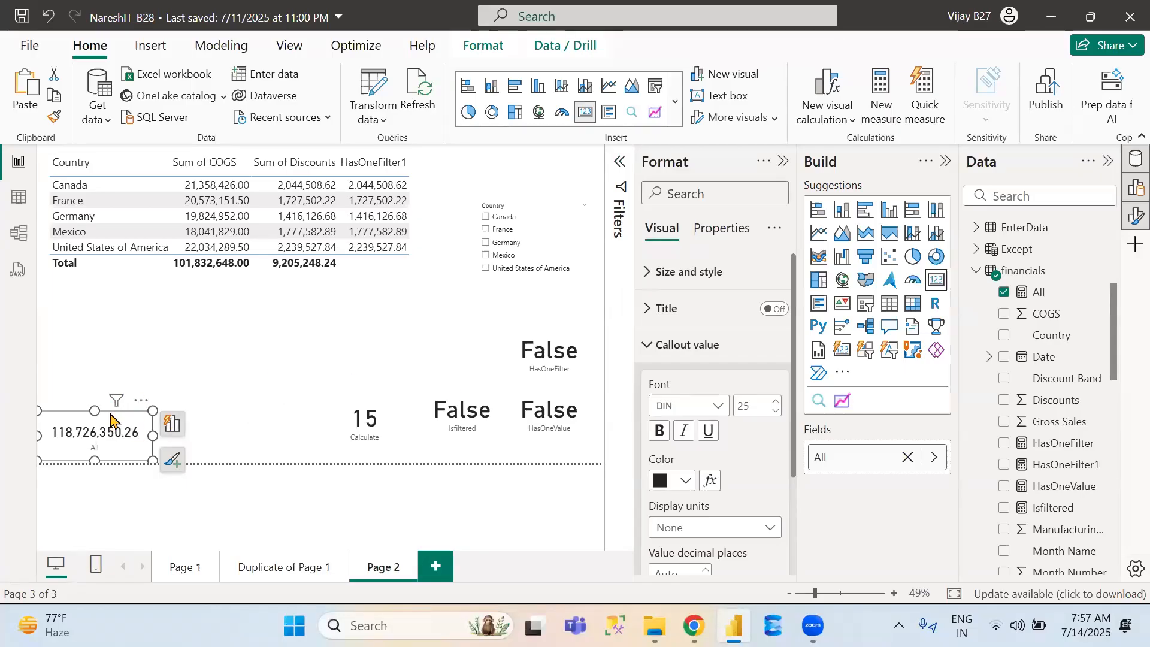
click(534, 207)
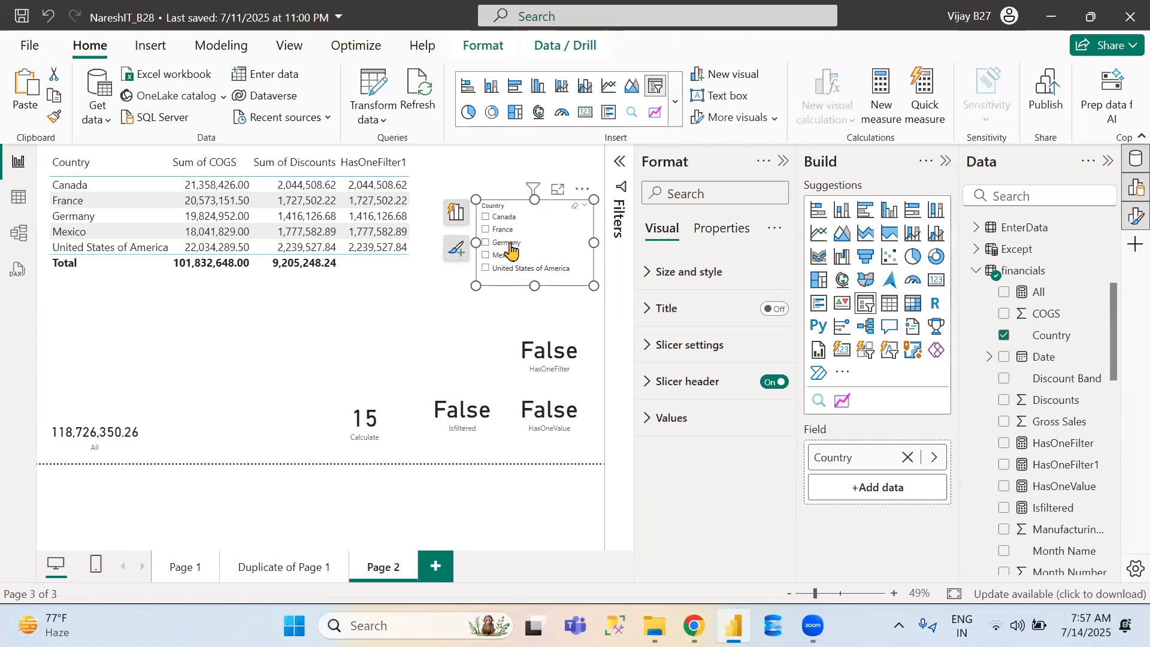
click(488, 231)
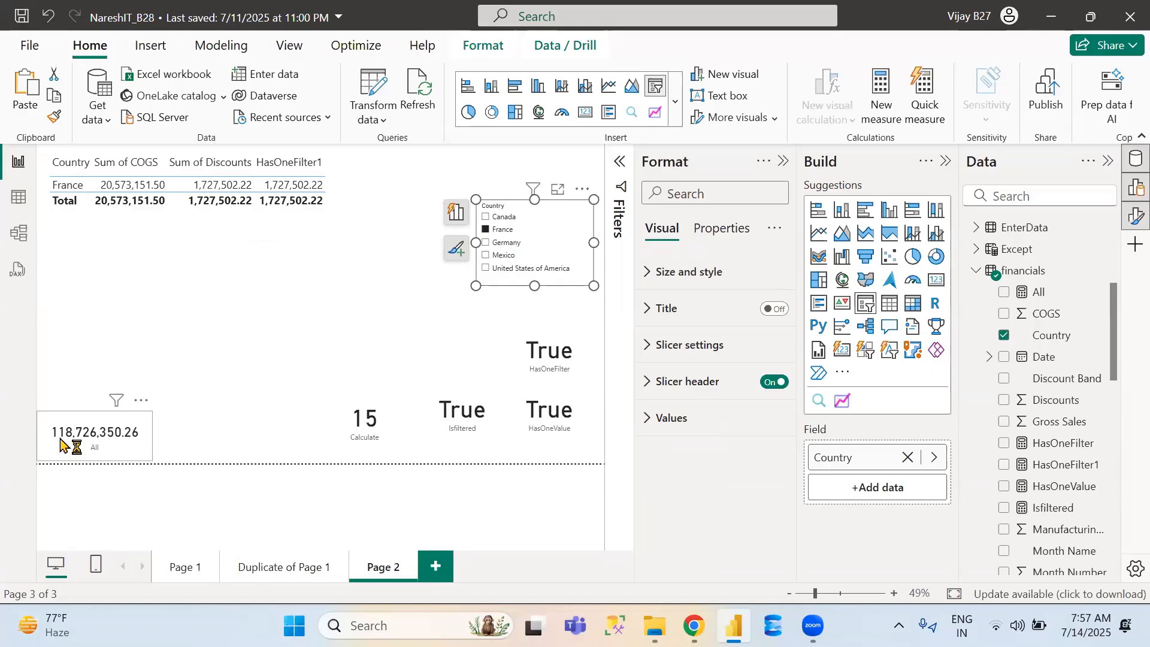
click(492, 230)
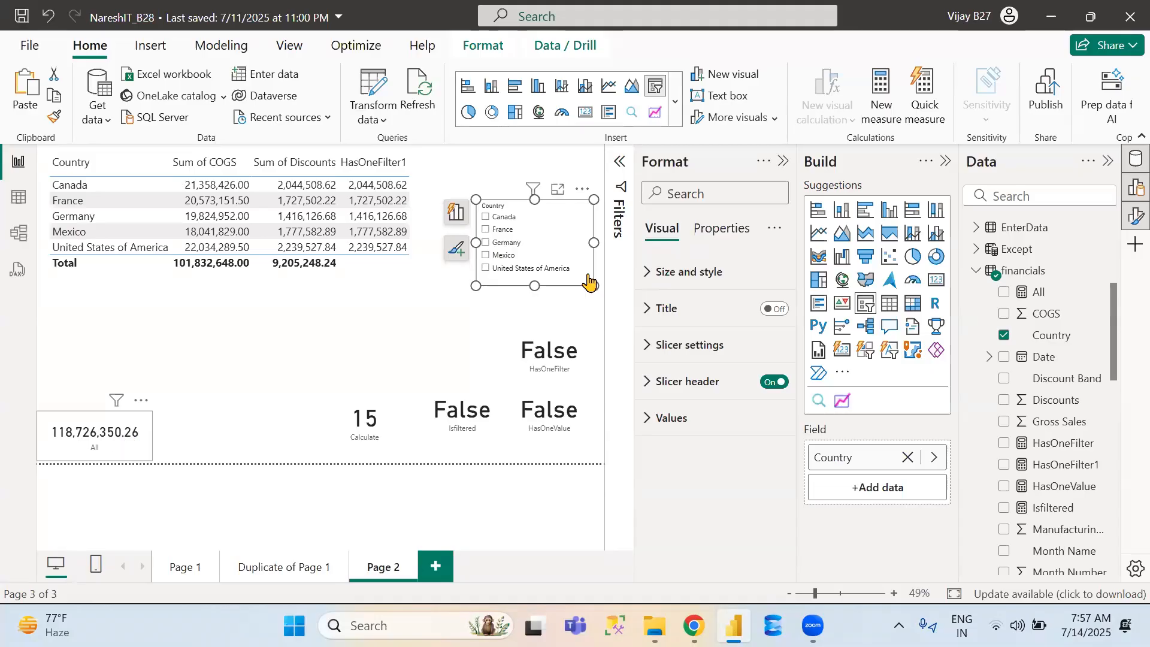
click(486, 255)
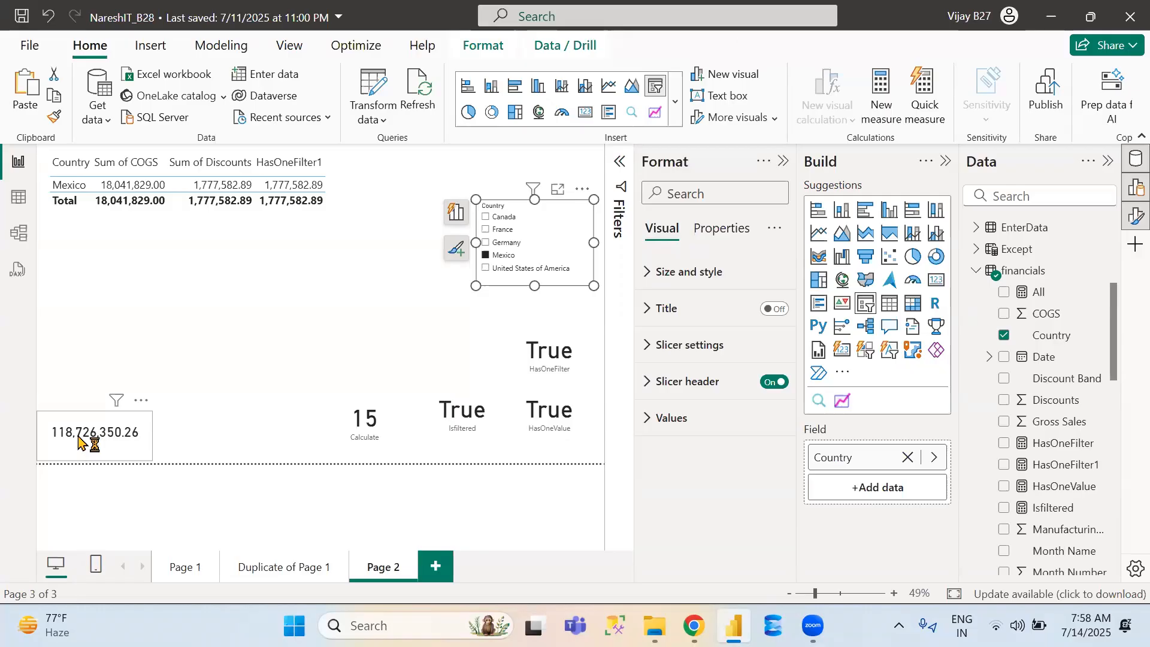
click(505, 256)
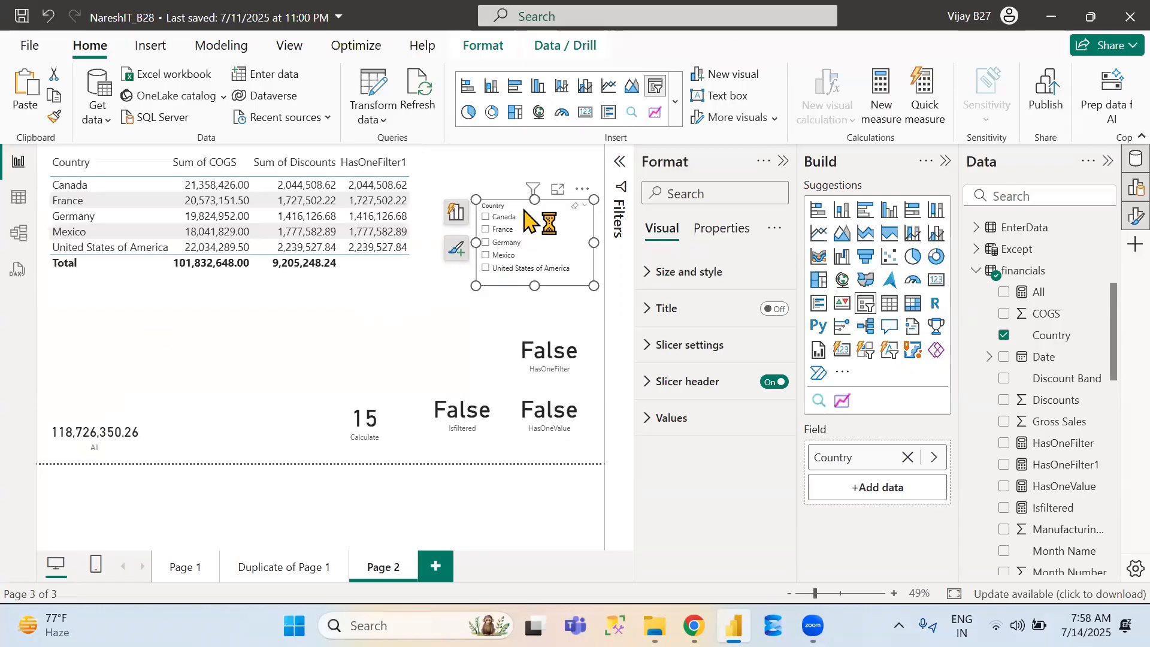
Duplicate the Country slicer, place the copy between the table and the All card, and replace its field with Product
key(ctrl+v)
drag(525, 209, 112, 286)
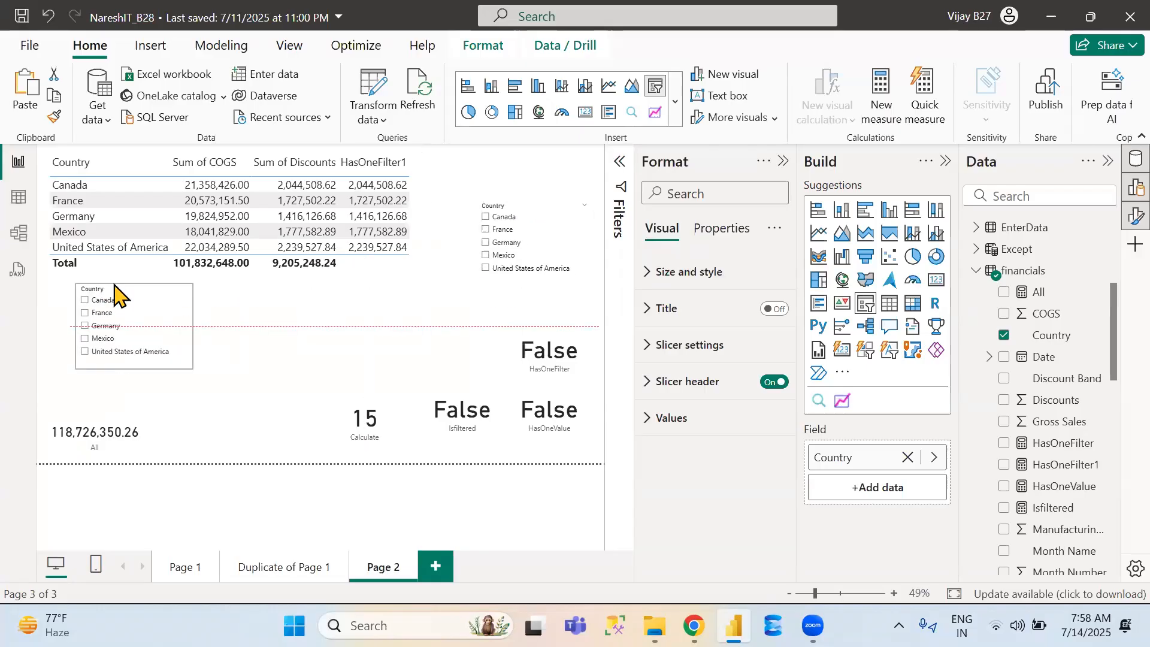
click(1004, 336)
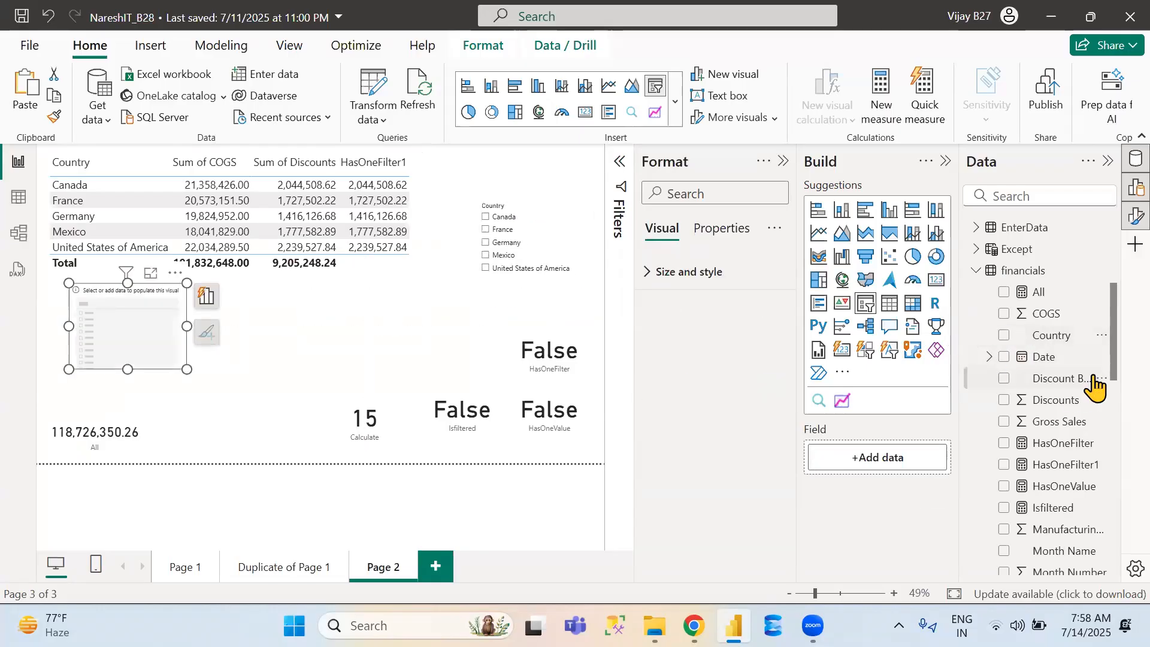
drag(1115, 354, 1121, 424)
click(1004, 338)
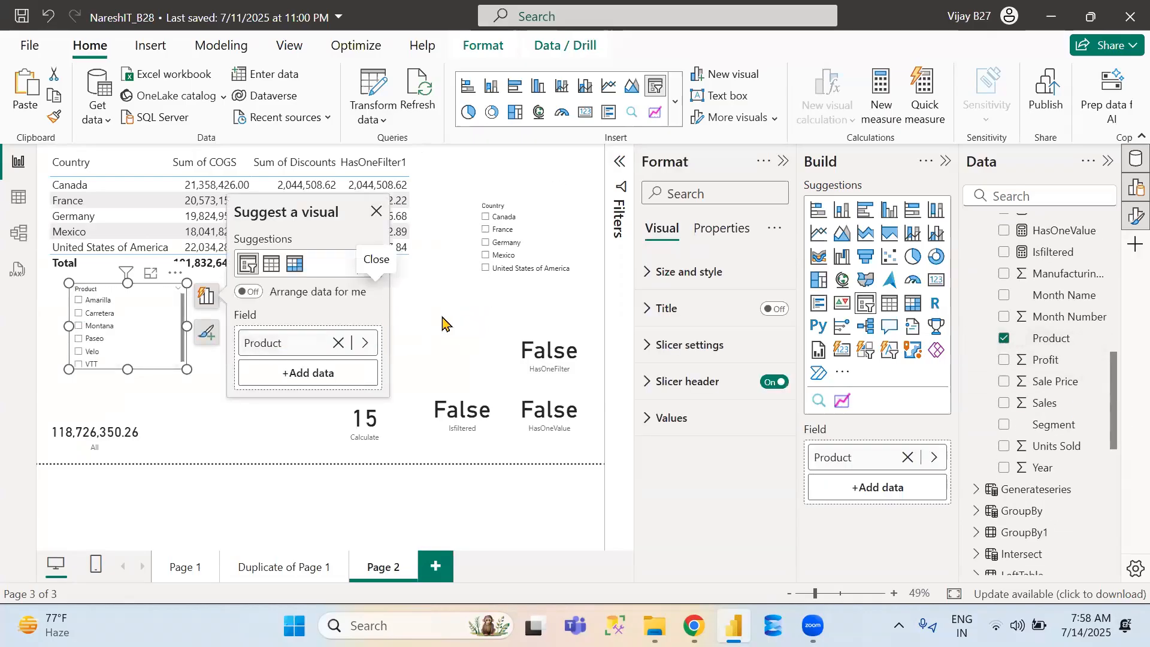
click(442, 322)
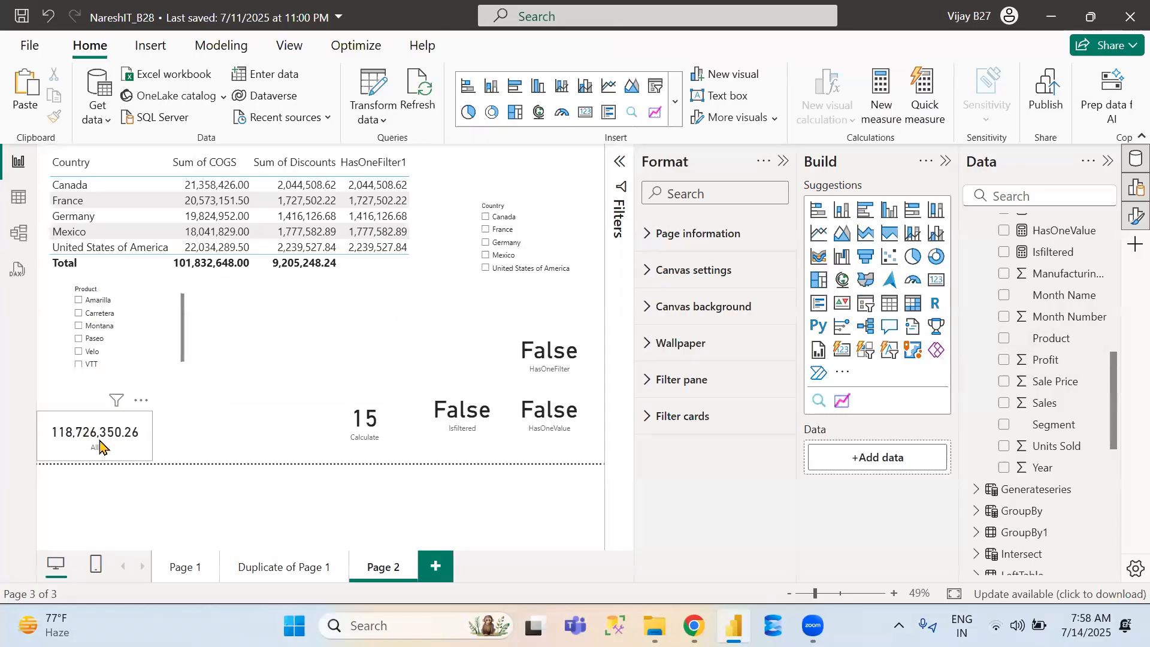
Check how the All card responds to the Product slicer by filtering to Carretera and clearing the selection
click(101, 309)
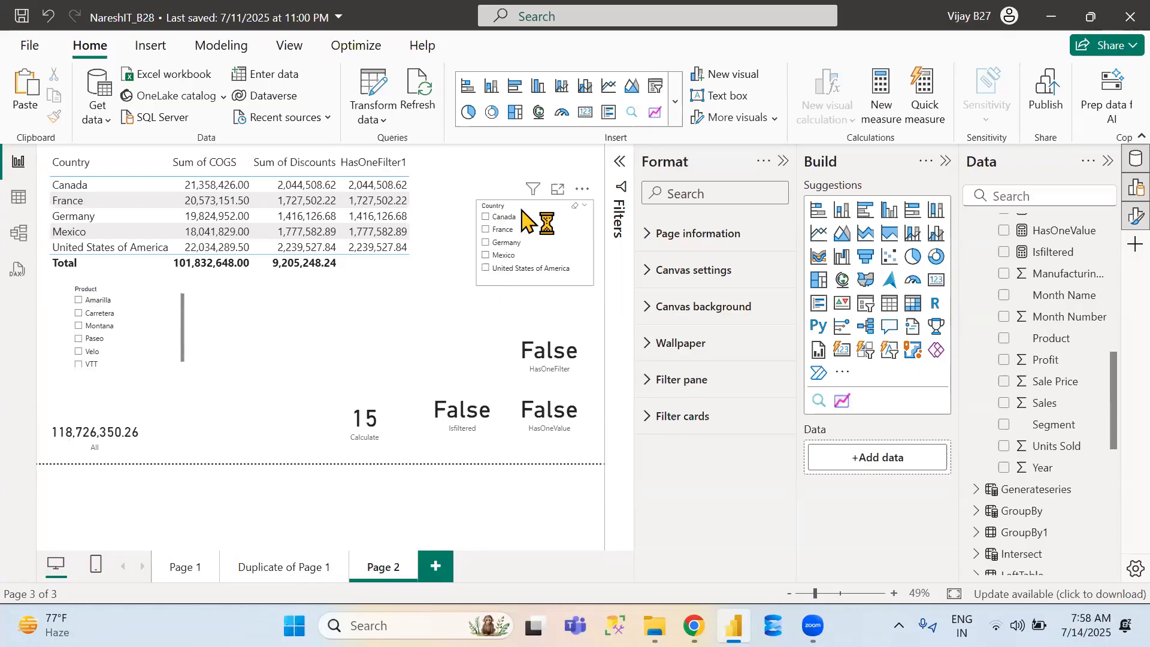
click(83, 313)
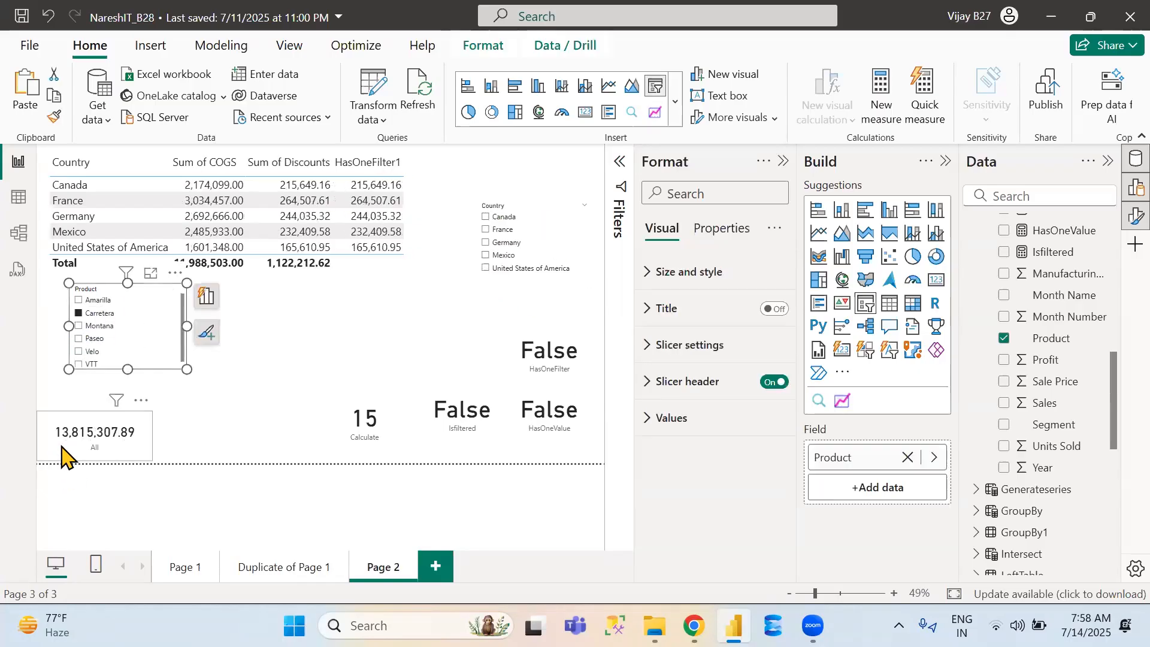
click(96, 314)
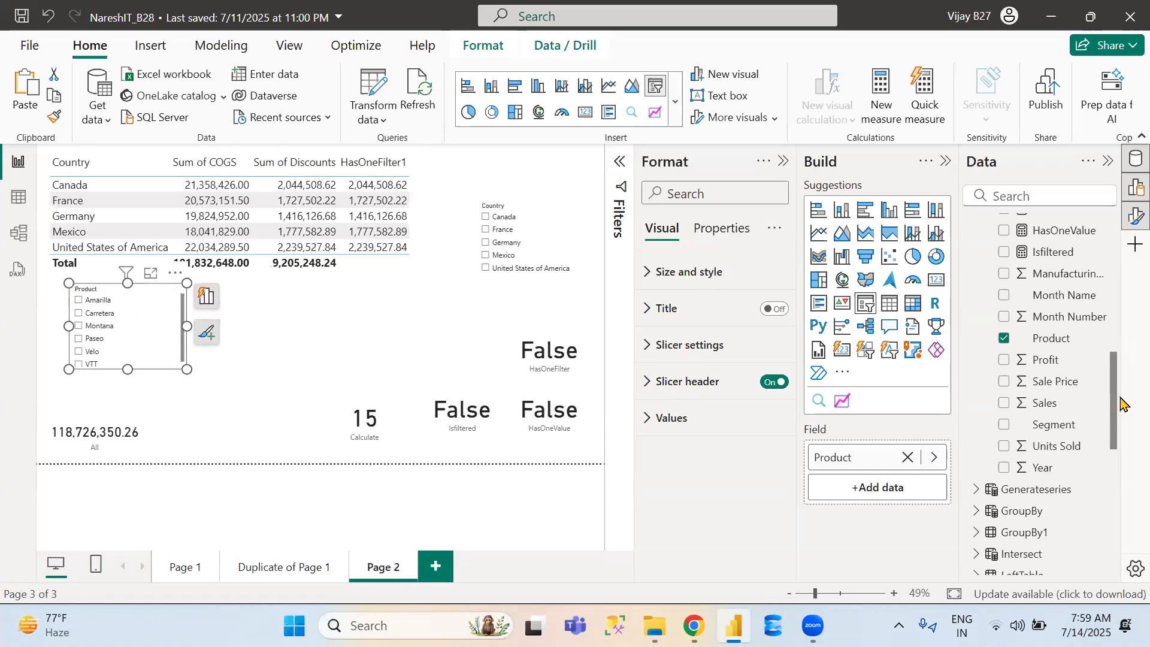
Add financials[Product] as a second column in the ALL function of the All measure and commit the formula
click(1115, 287)
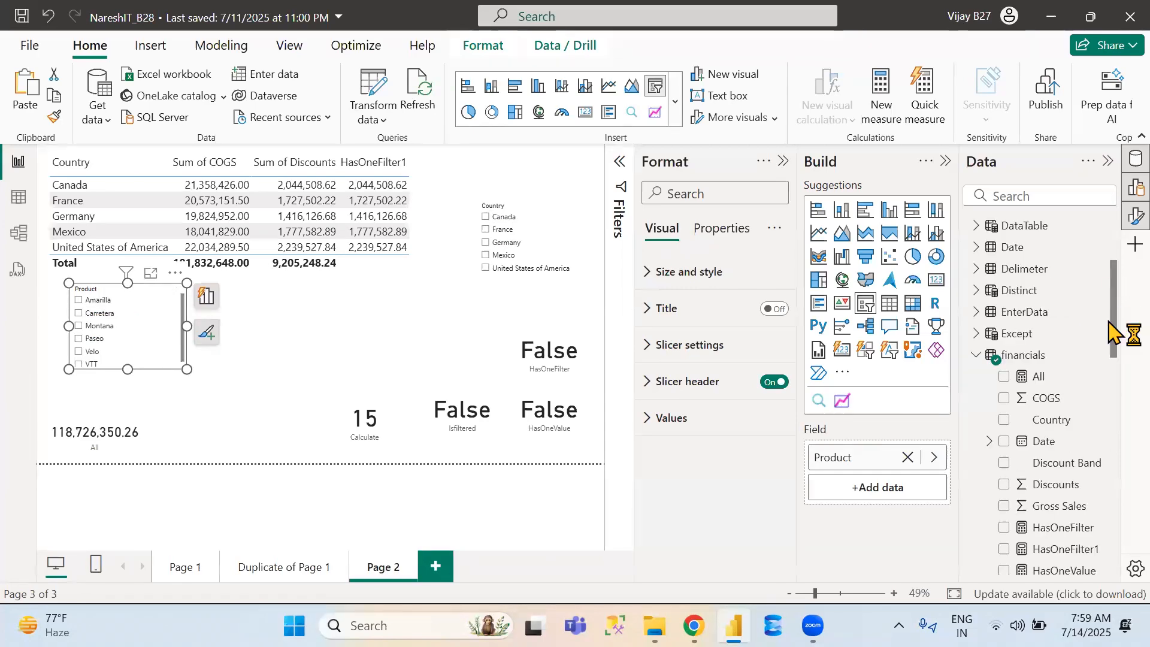
scroll(1054, 312, down, 2)
click(1038, 303)
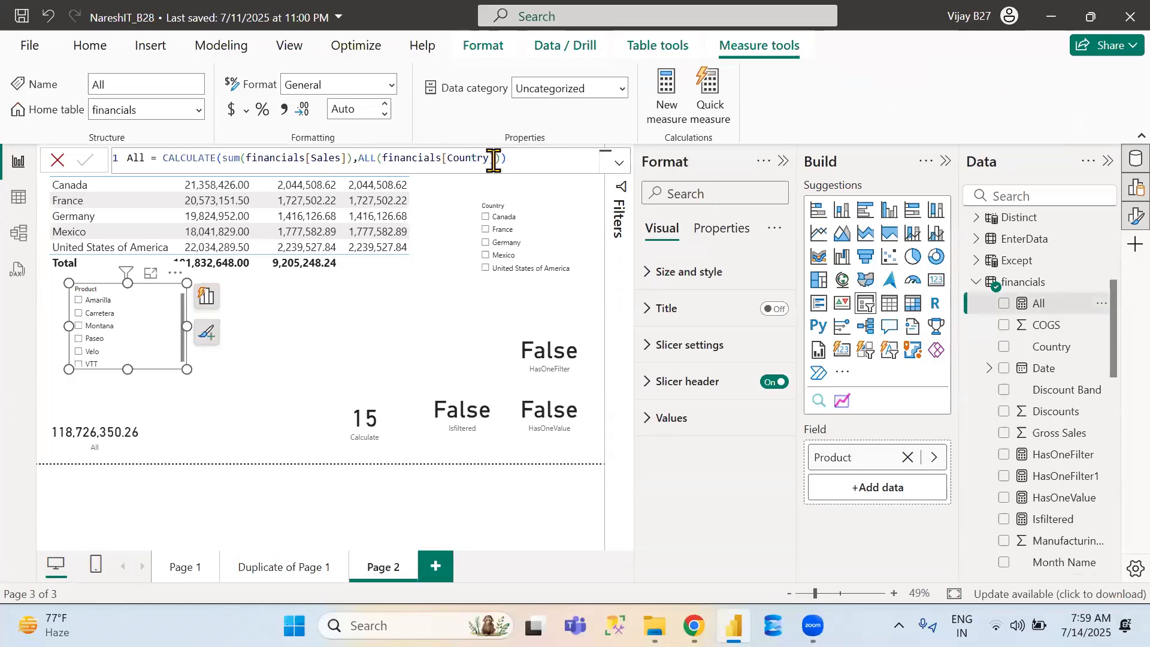
click(493, 161)
text(),)
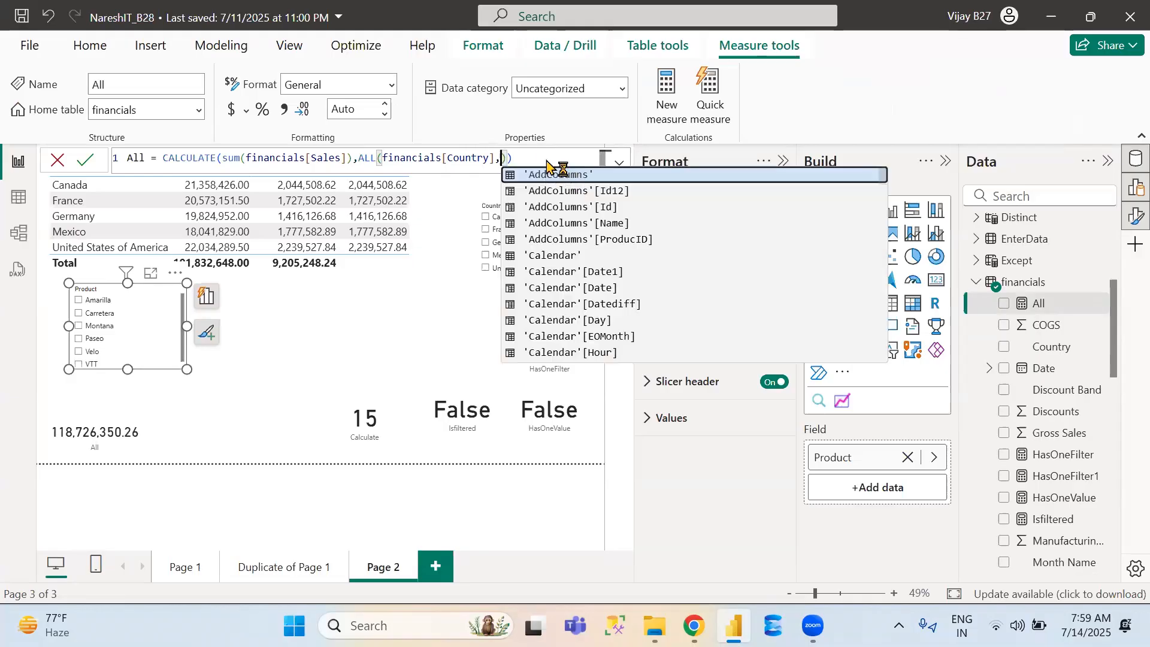
text(fin)
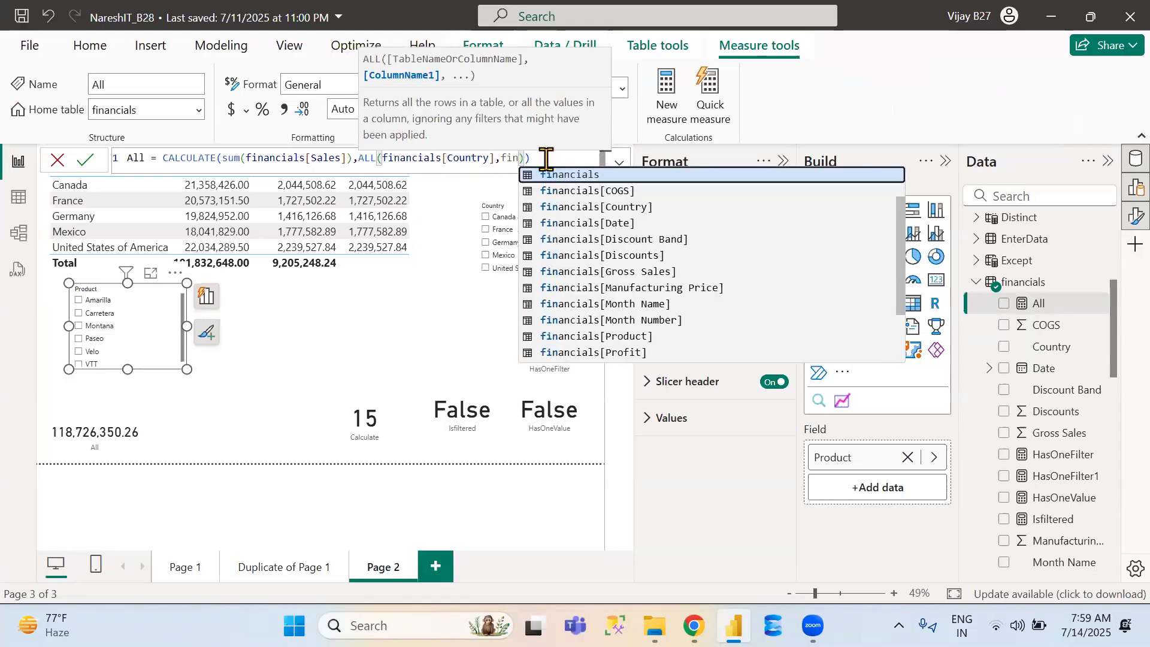
text(ancials[Product])
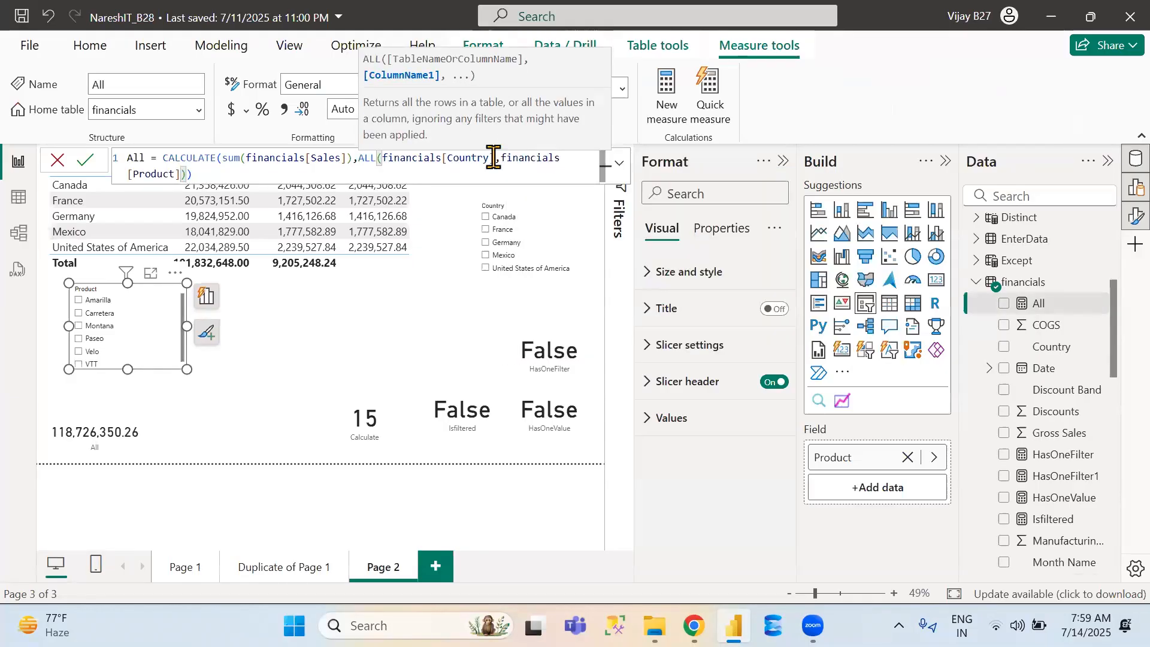
click(87, 163)
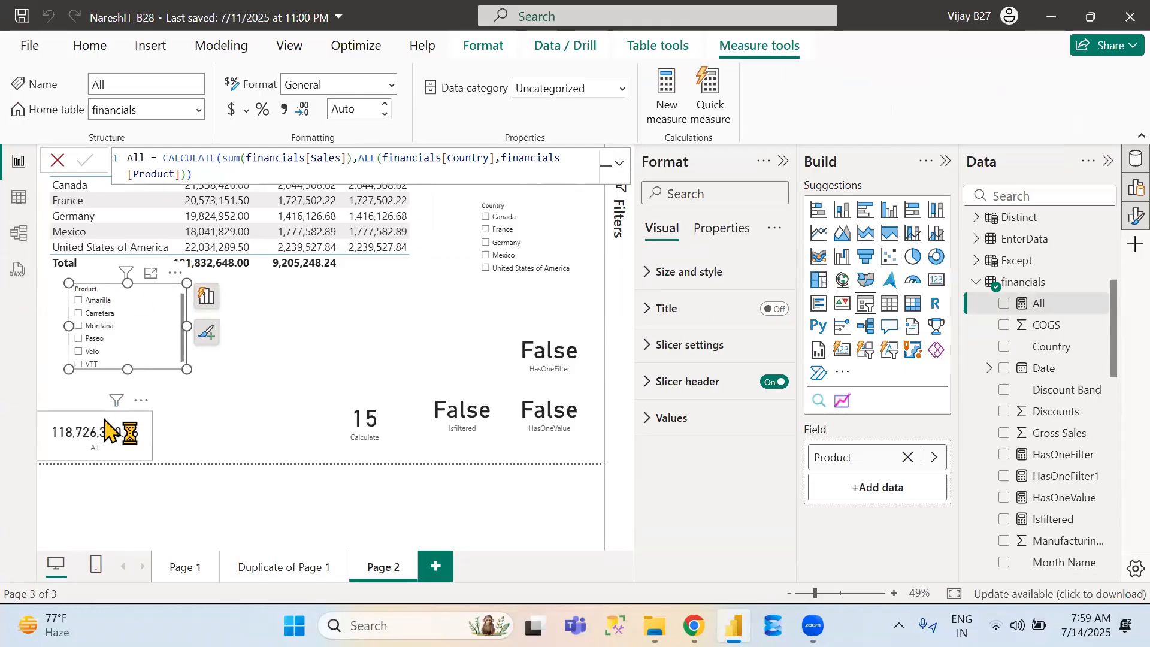
Check the All card with the product Montana and the country Germany filtered together, and clear both slicers
click(81, 326)
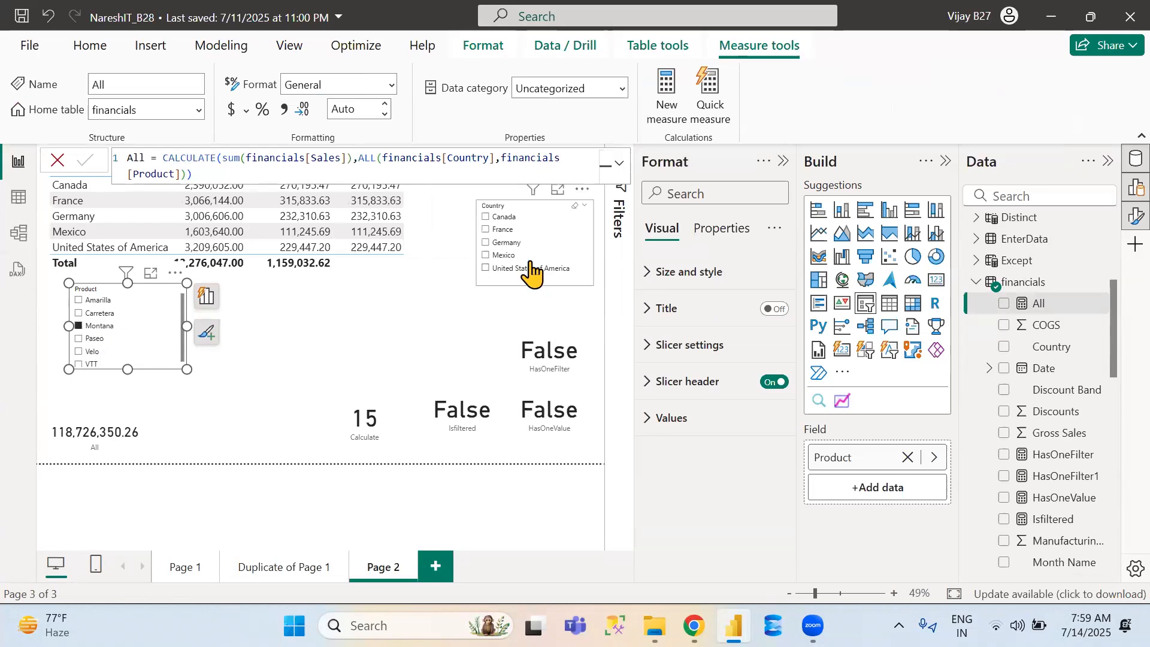
click(492, 242)
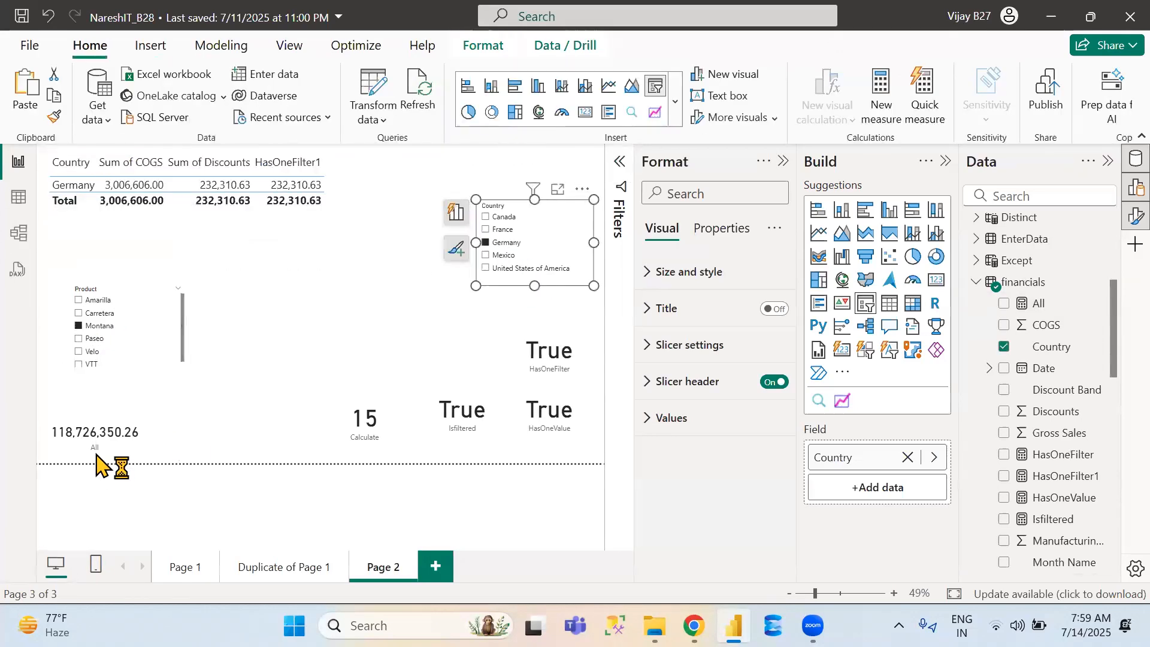
click(129, 334)
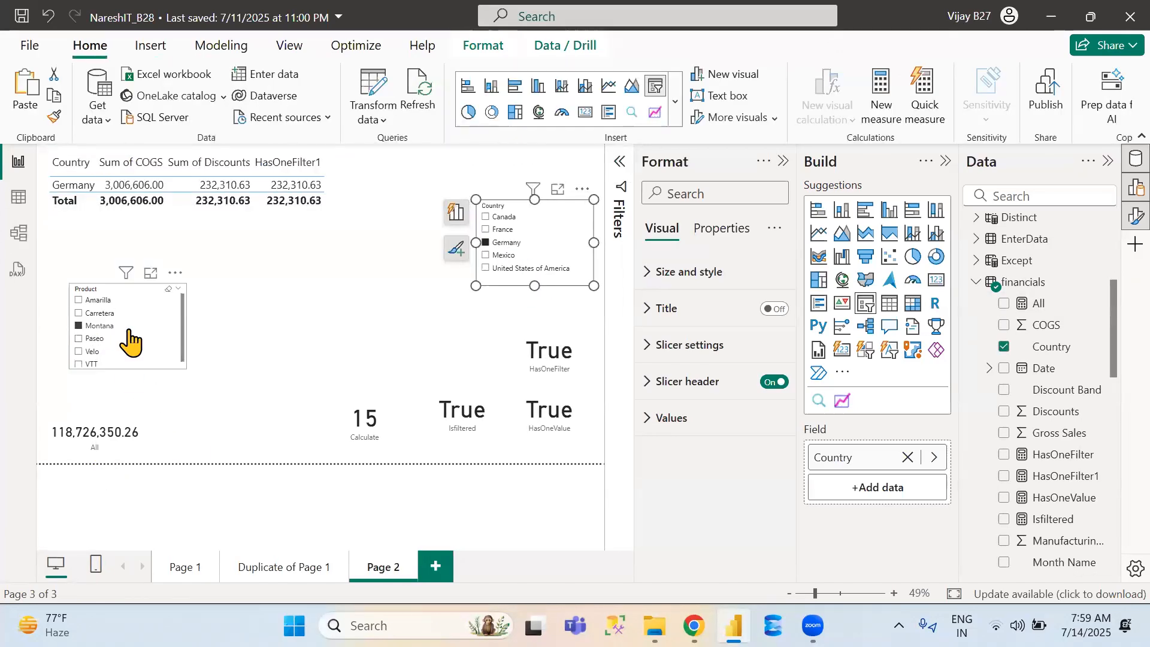
click(534, 242)
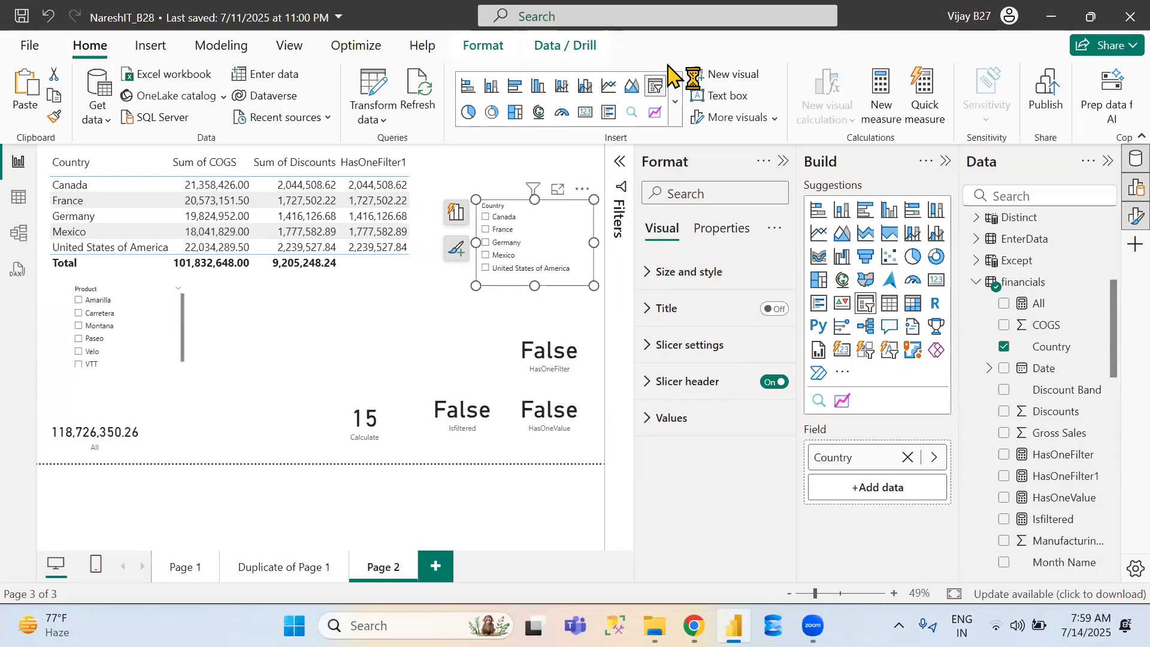
click(135, 442)
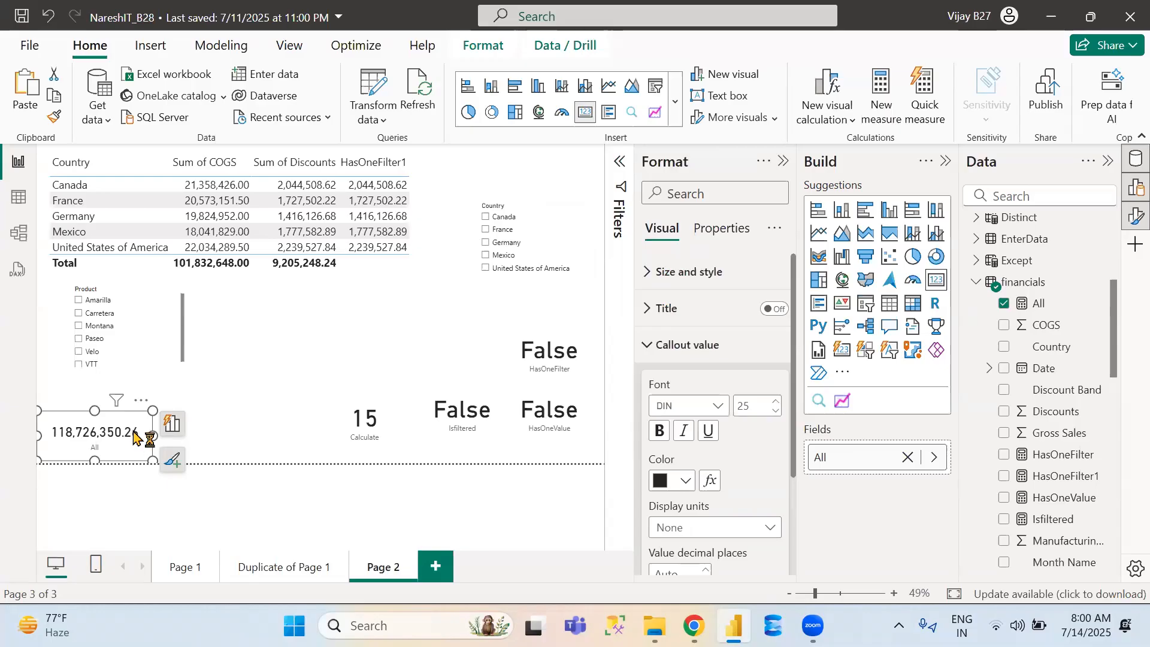
click(239, 391)
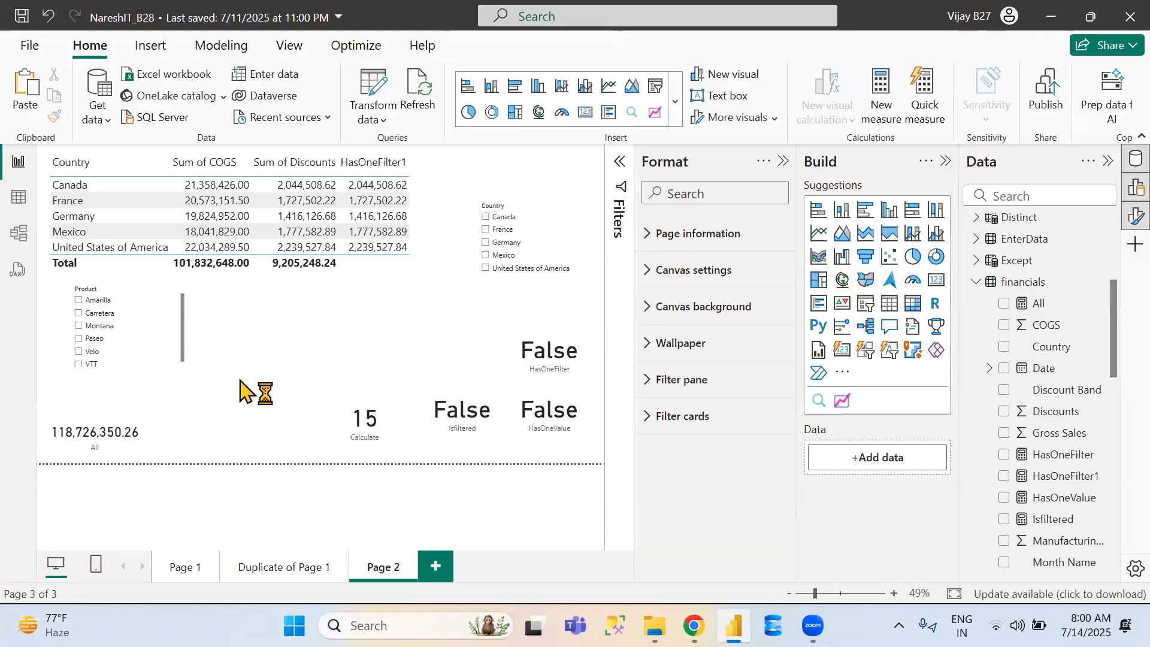
Increase the Product slicer's height so that all the product options from Amarilla to VTT fit without scrolling
click(177, 376)
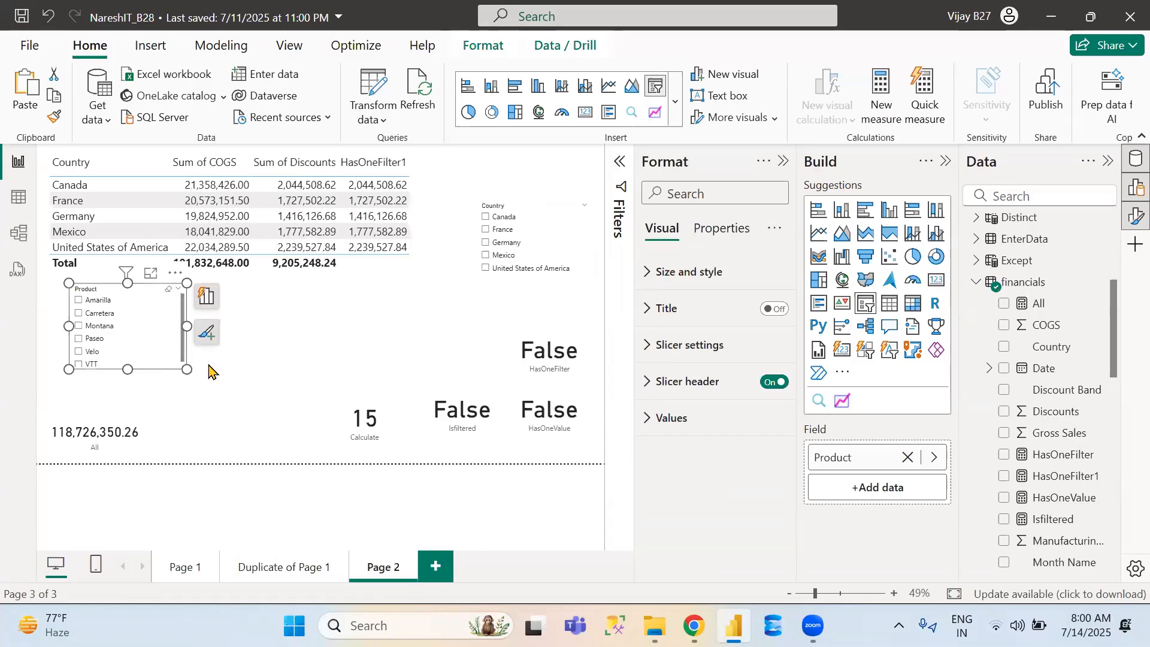
click(272, 372)
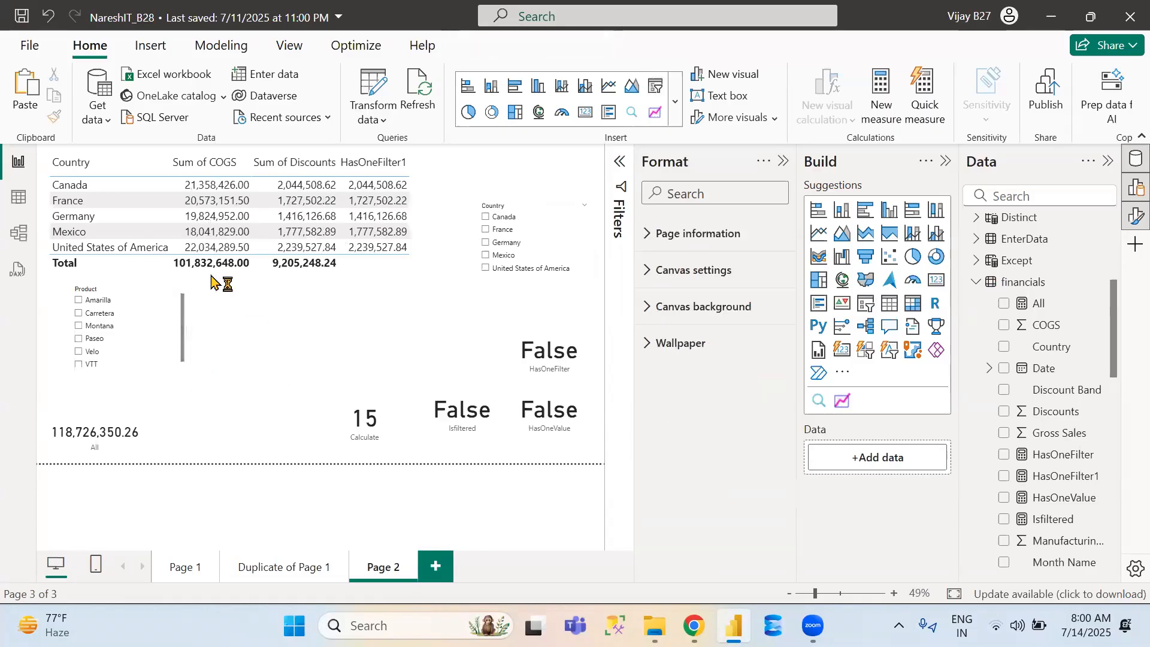
click(139, 295)
drag(128, 371, 122, 387)
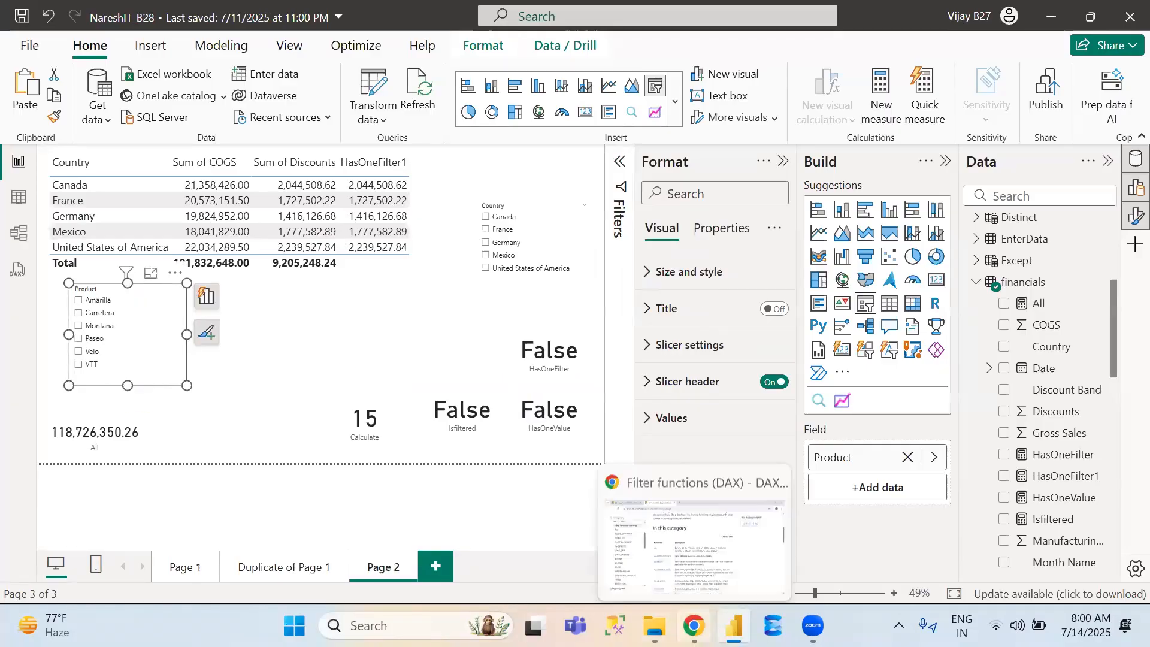
Replace the Country and Product columns inside ALL in the All measure with the whole financials table and commit the formula
click(694, 625)
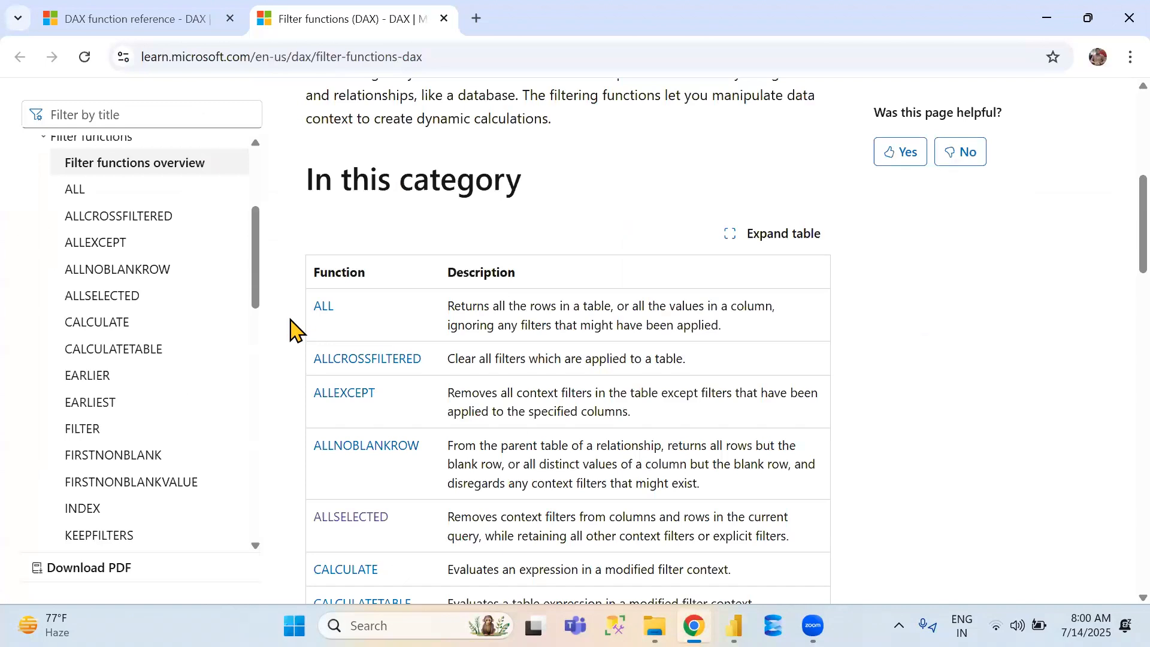
key(alt+Tab)
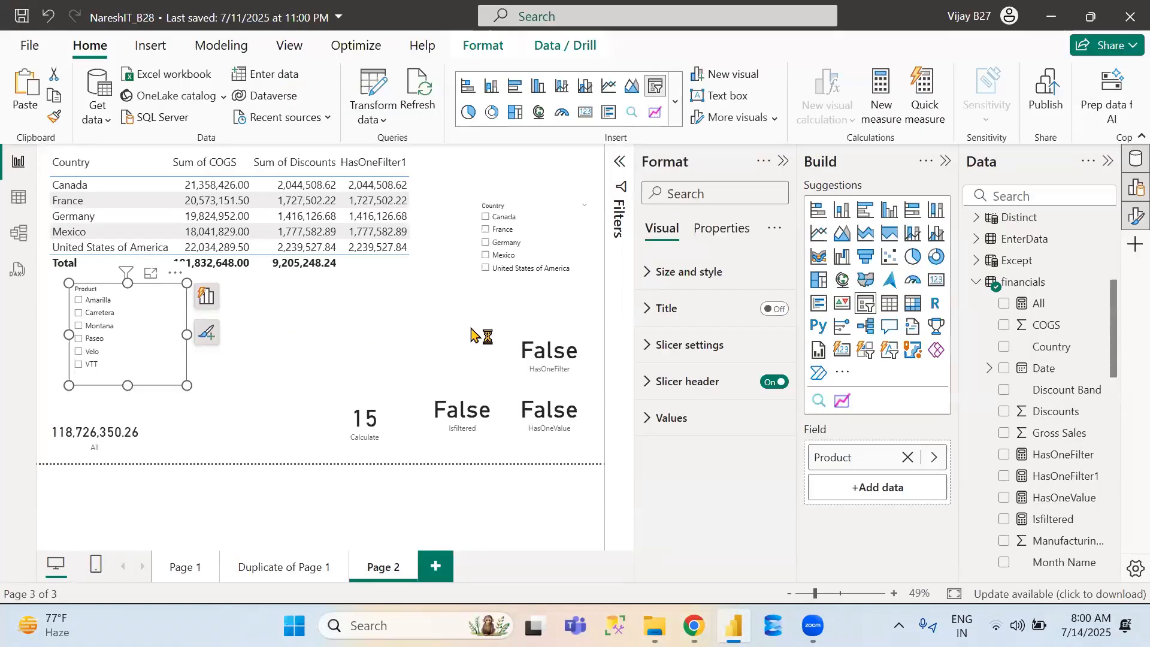
click(1039, 303)
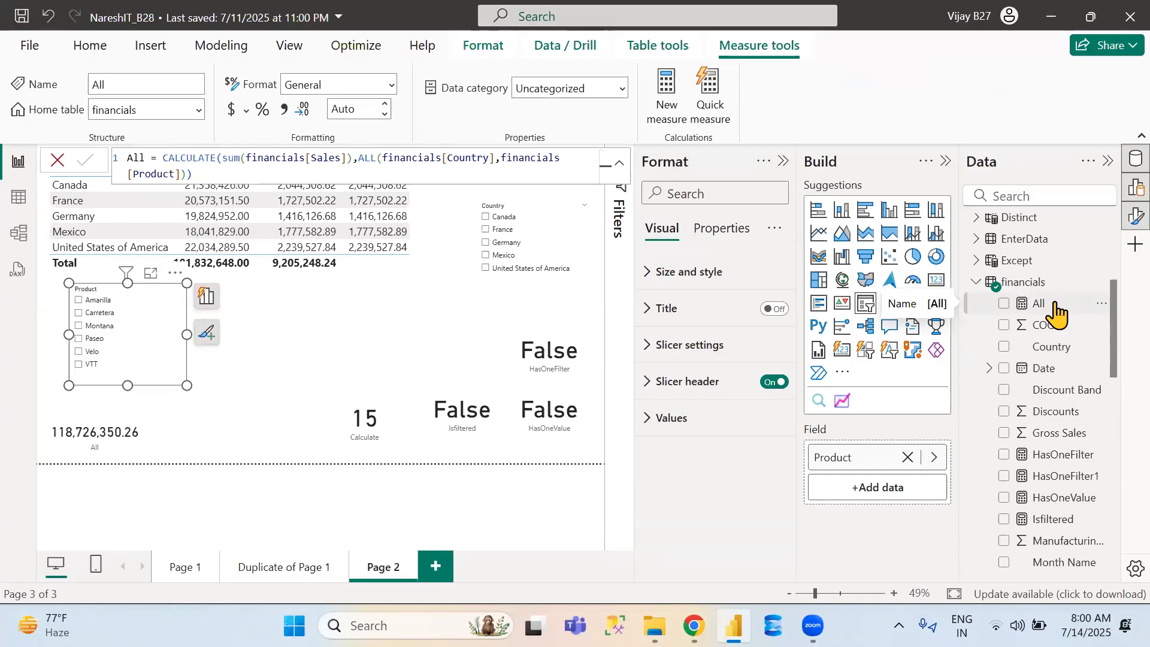
drag(382, 157, 182, 174)
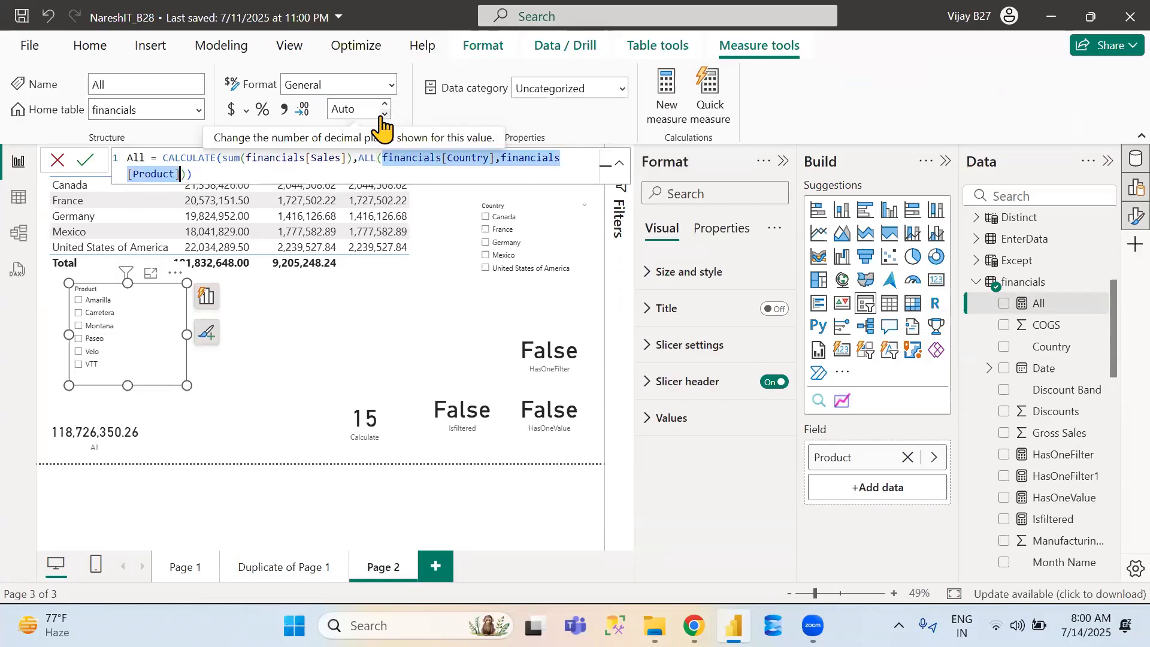
text(financials)
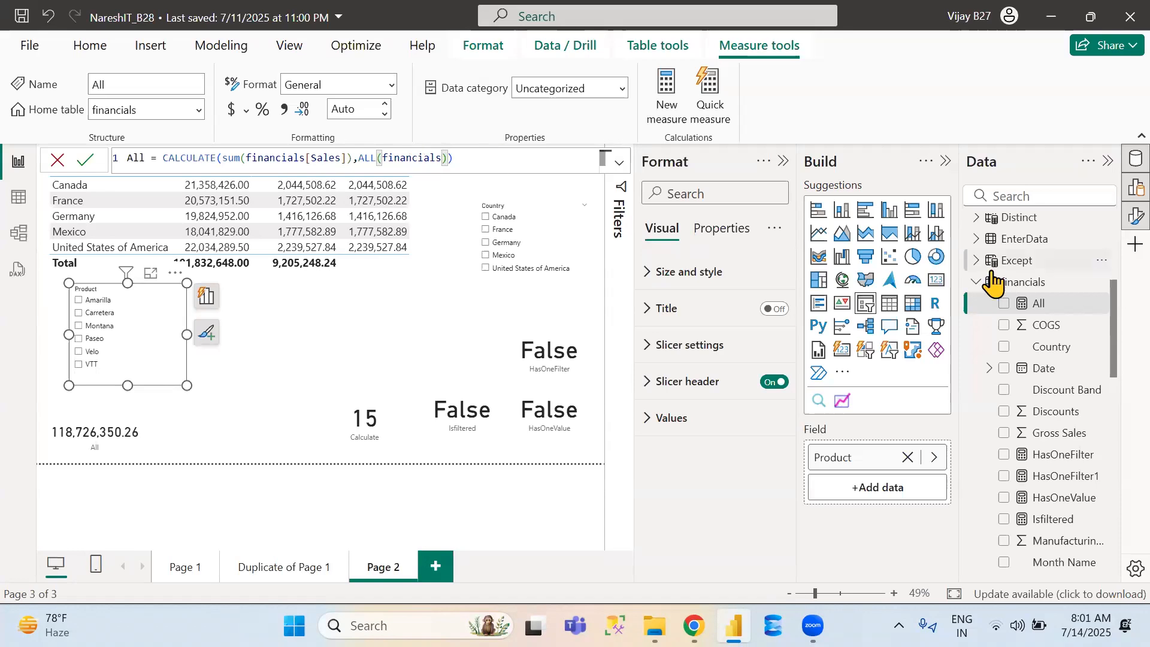
key(alt+Tab)
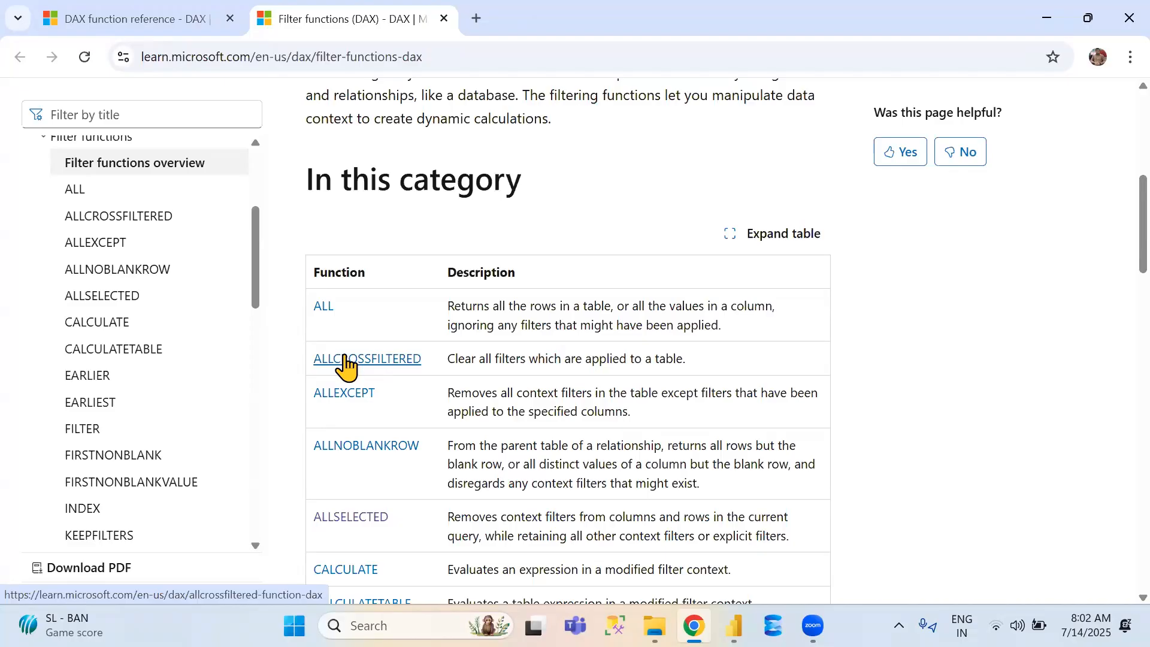
key(alt+Tab)
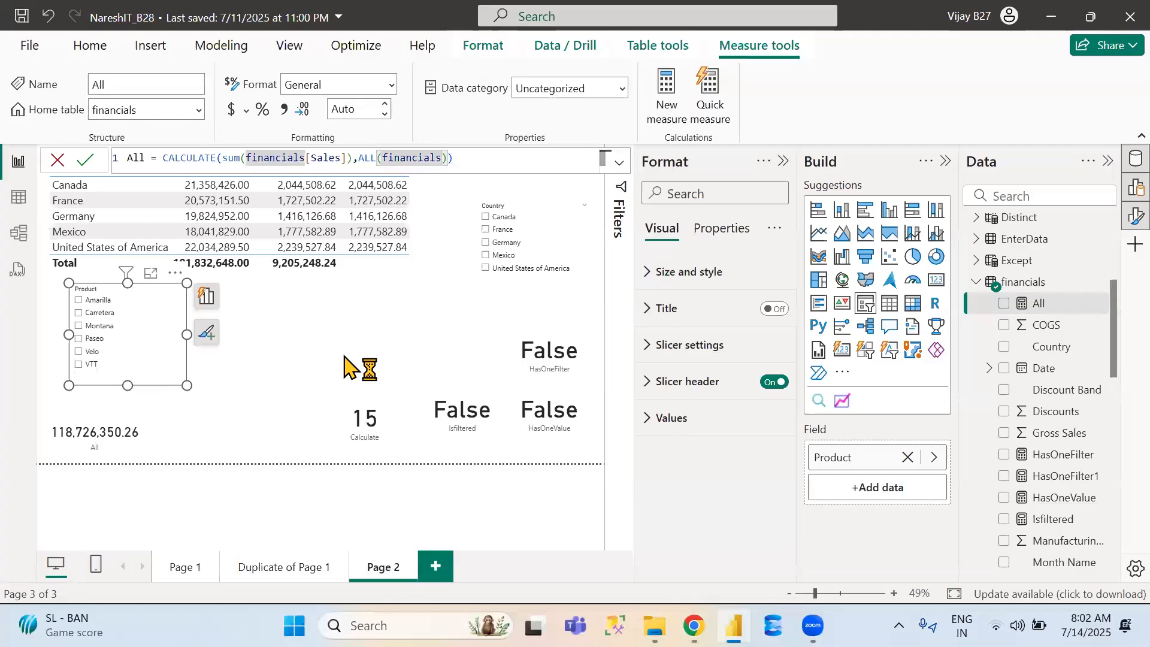
click(487, 157)
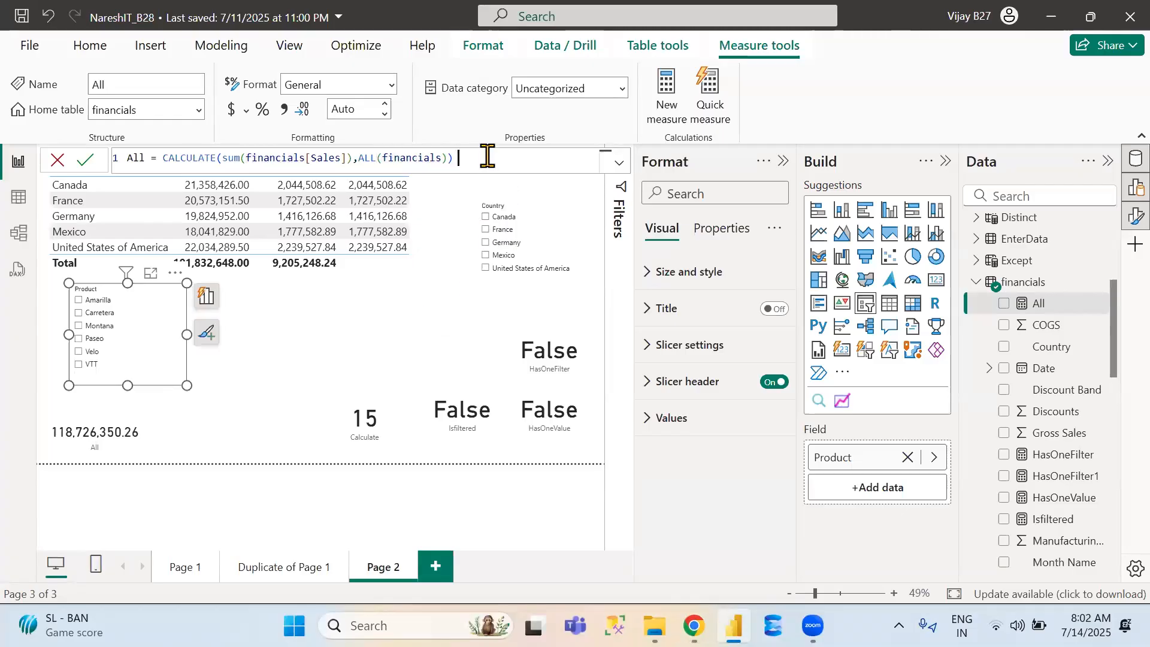
key(ctrl+a)
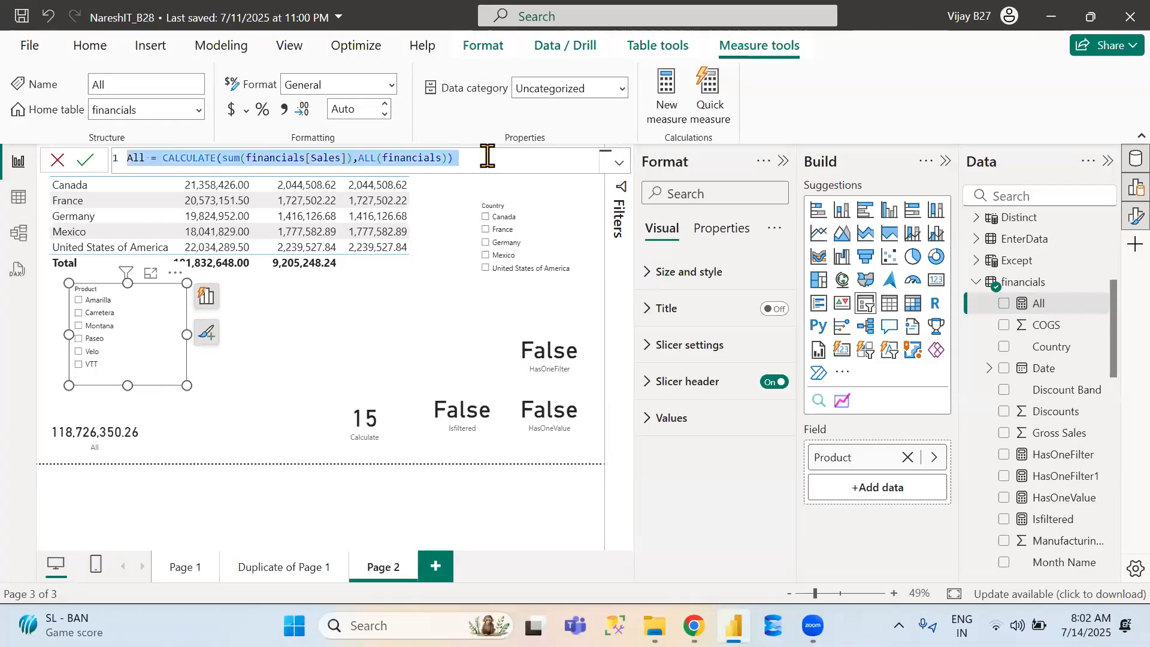
key(Return)
Create a new measure in the financials table and name it AllCrossfiltered
right_click(1043, 347)
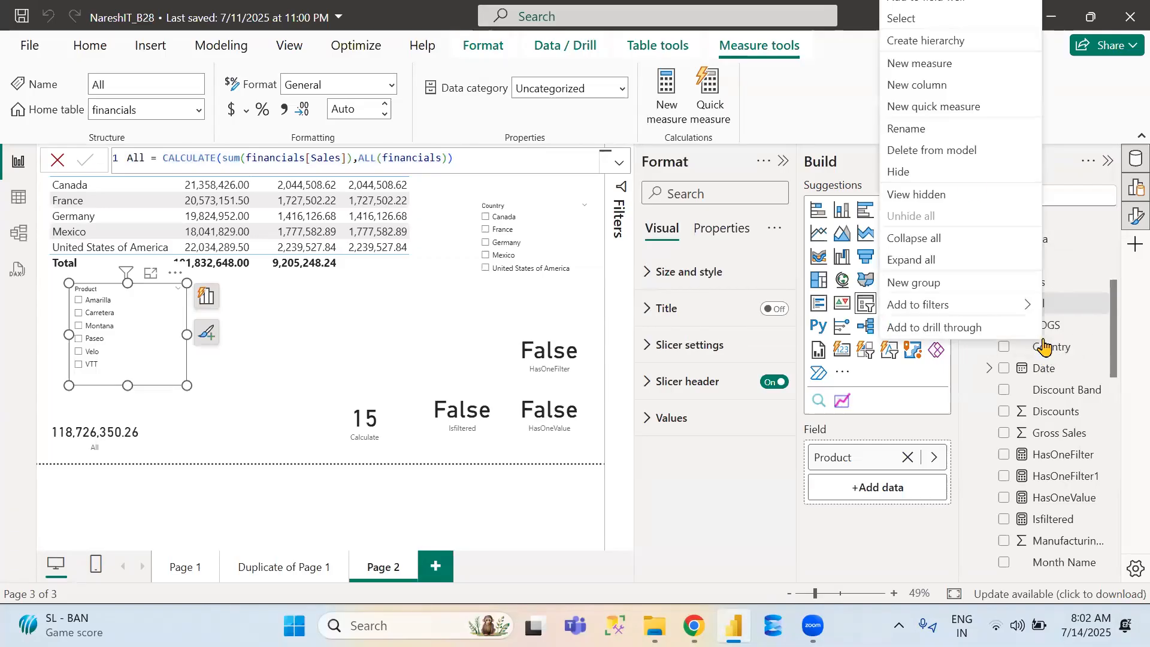
click(977, 61)
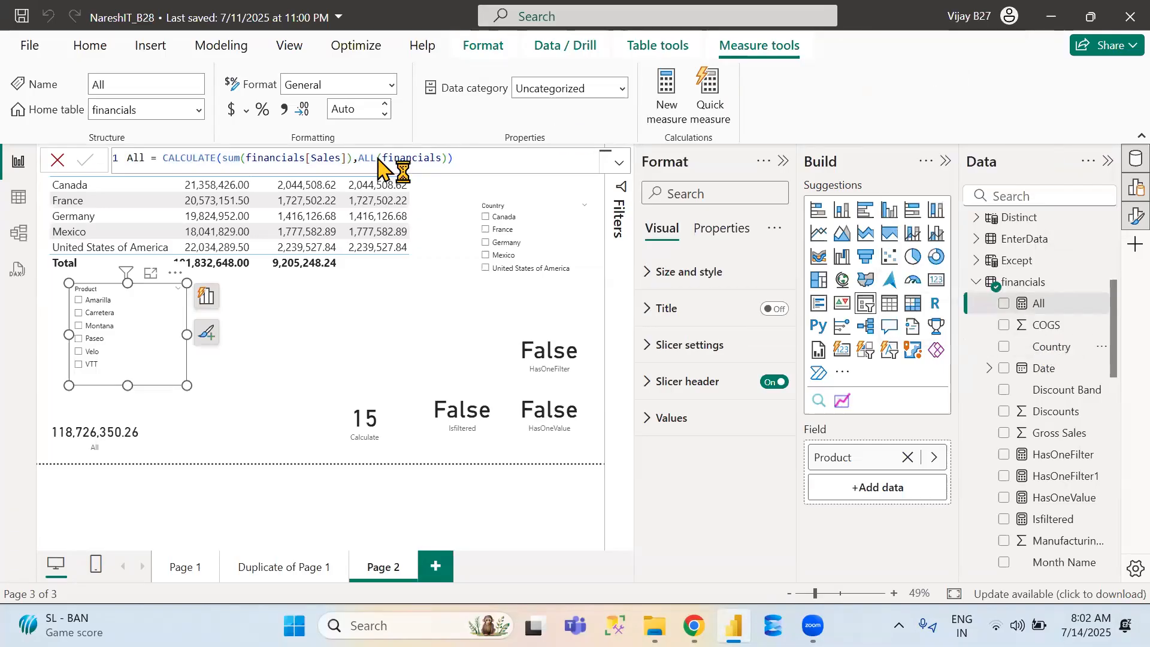
double_click(158, 159)
text(AllCros)
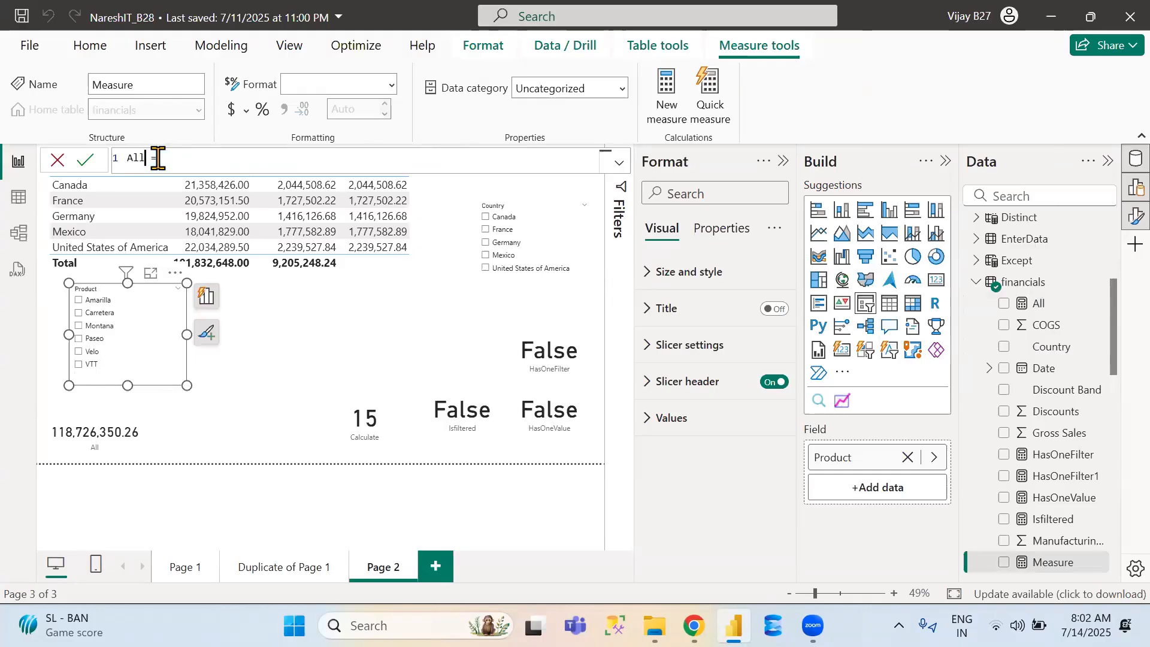
text(sfiltered)
Start the AllCrossfiltered formula with CALCULATE, using SUM(financials[Sales]) as its expression
key(End)
text(cal)
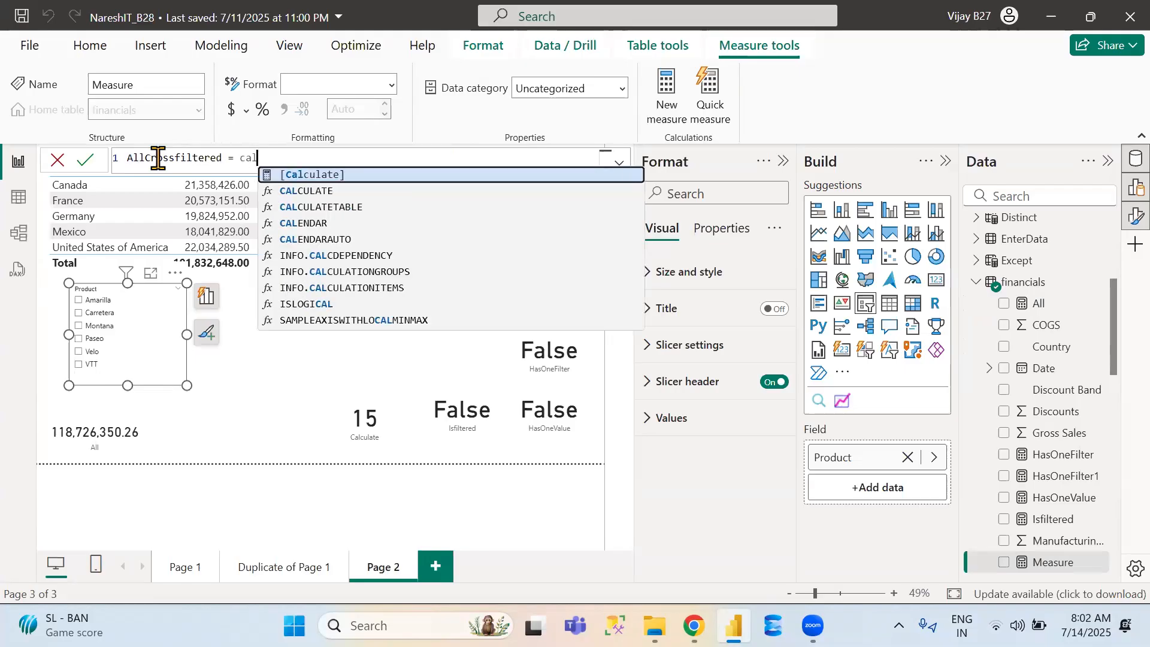
key(Down)
key(Tab)
text(su)
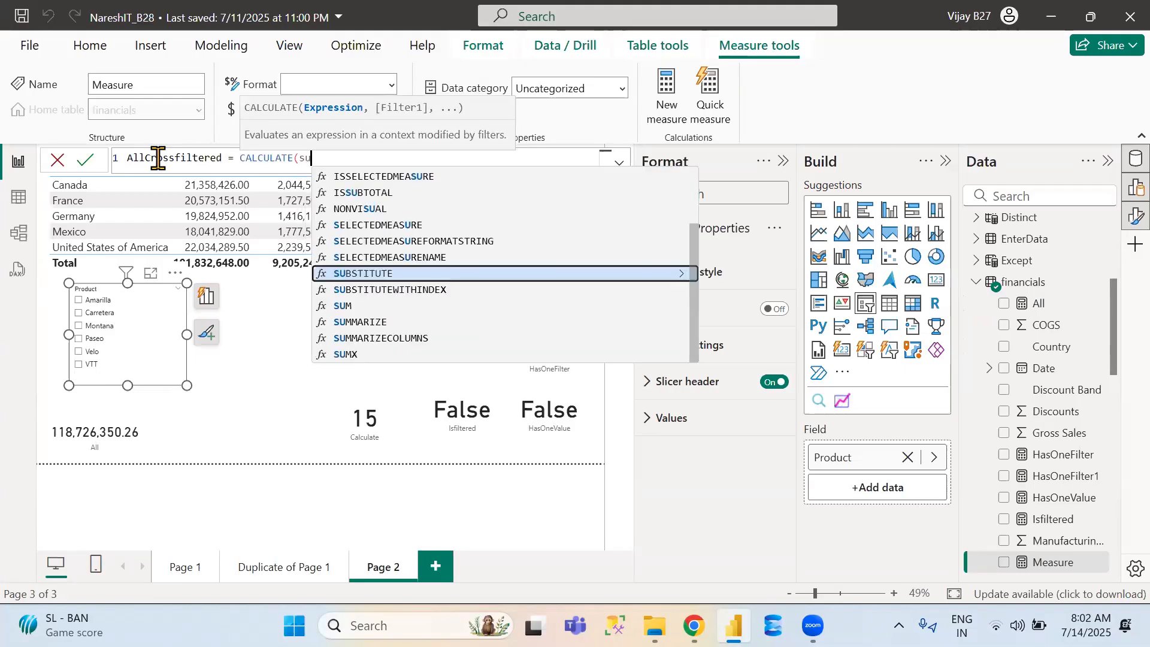
text(m)
key(Down)
key(Down)
key(Tab)
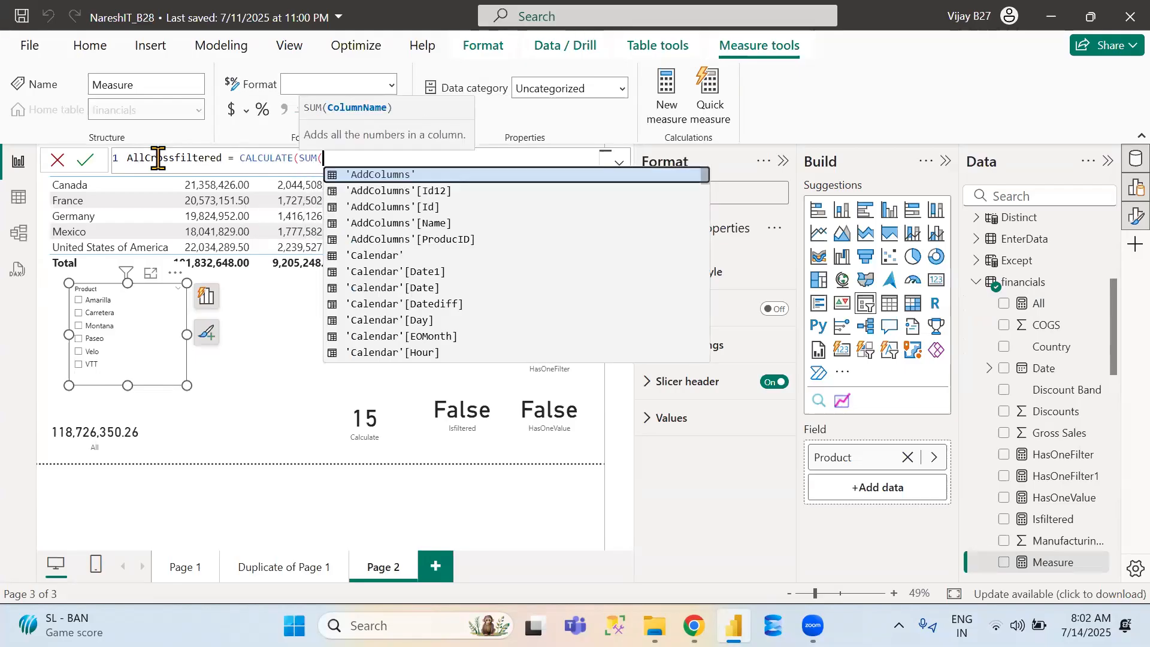
text(fin)
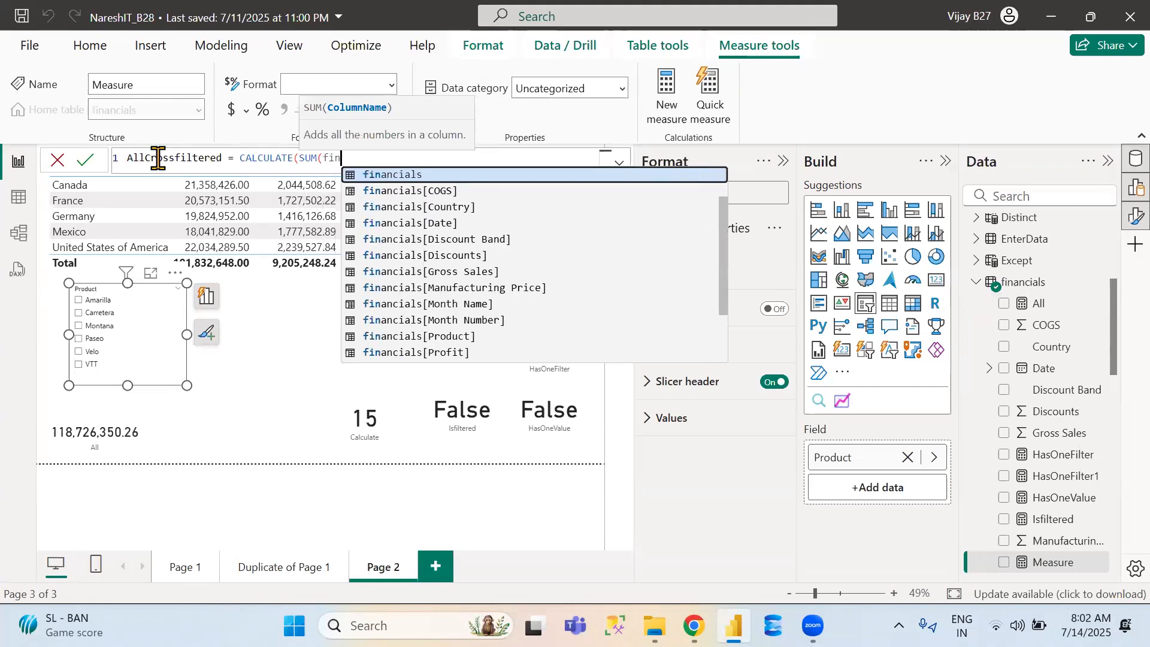
key(Down)
key(Down)
key(Down)
key(Down)
key(Down)
key(Down)
key(Down)
key(Down)
key(Down)
key(Down)
key(Down)
key(Down)
key(Down)
key(Down)
key(Down)
key(Down)
key(Down)
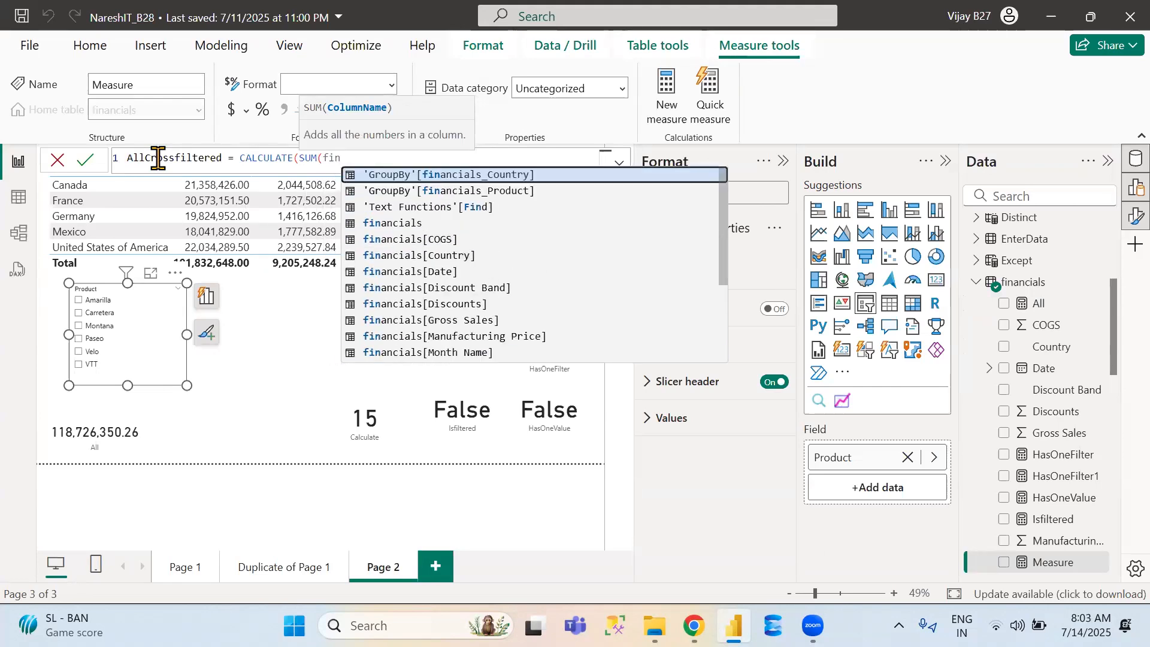
key(Up)
key(Up)
key(Up)
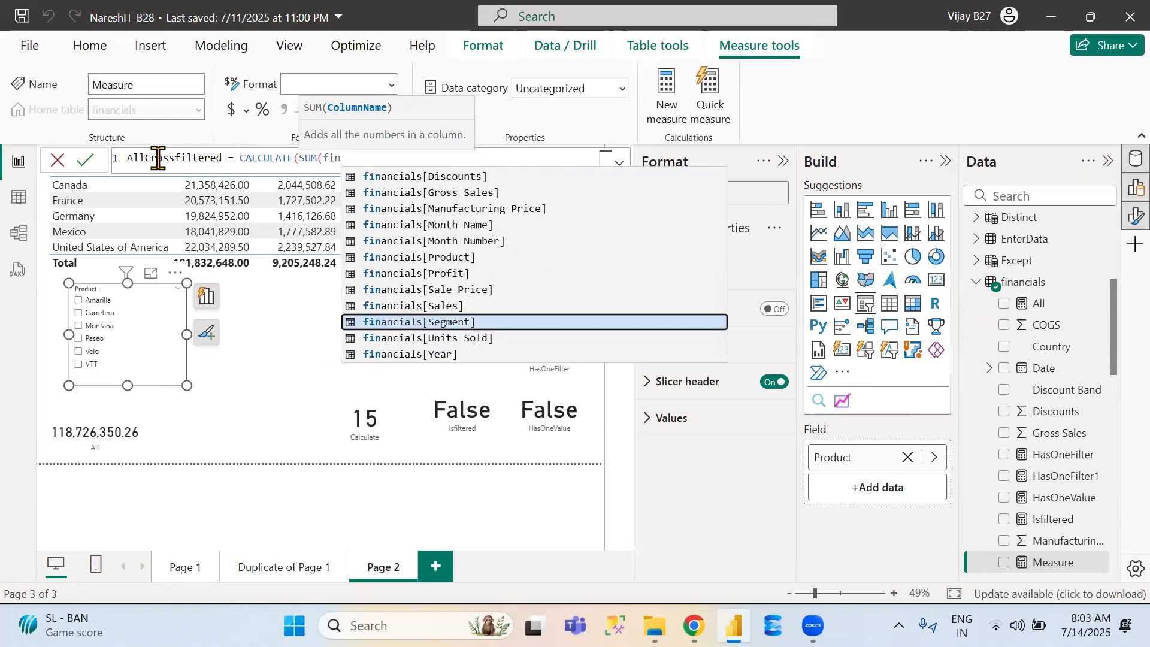
key(Up)
key(Tab)
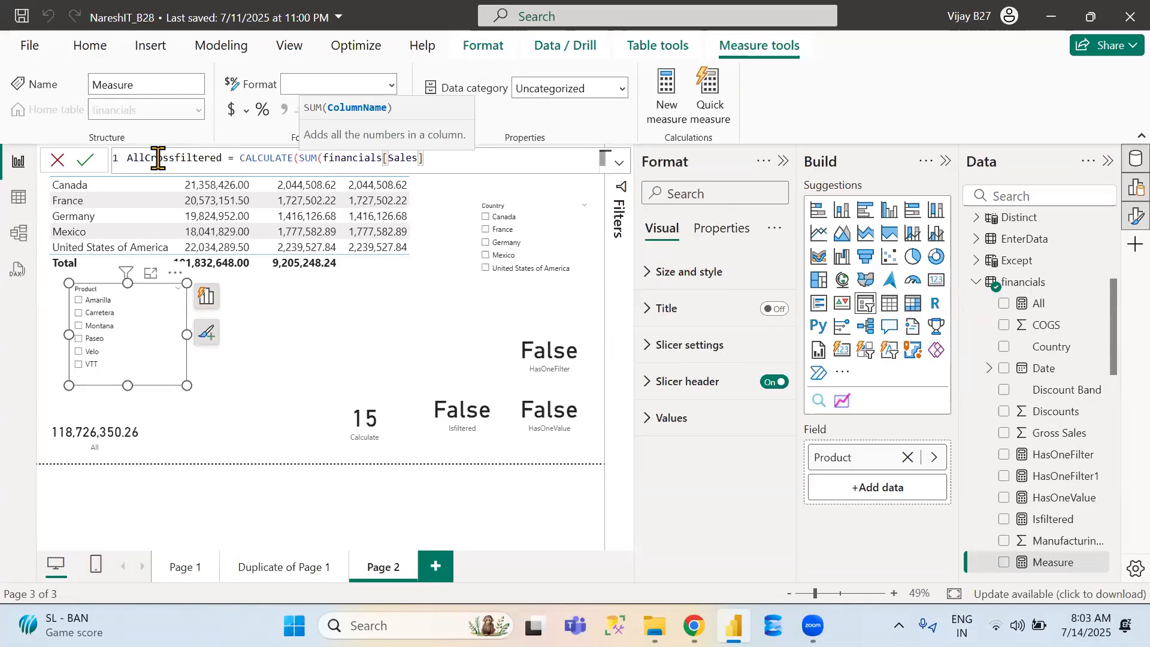
text())
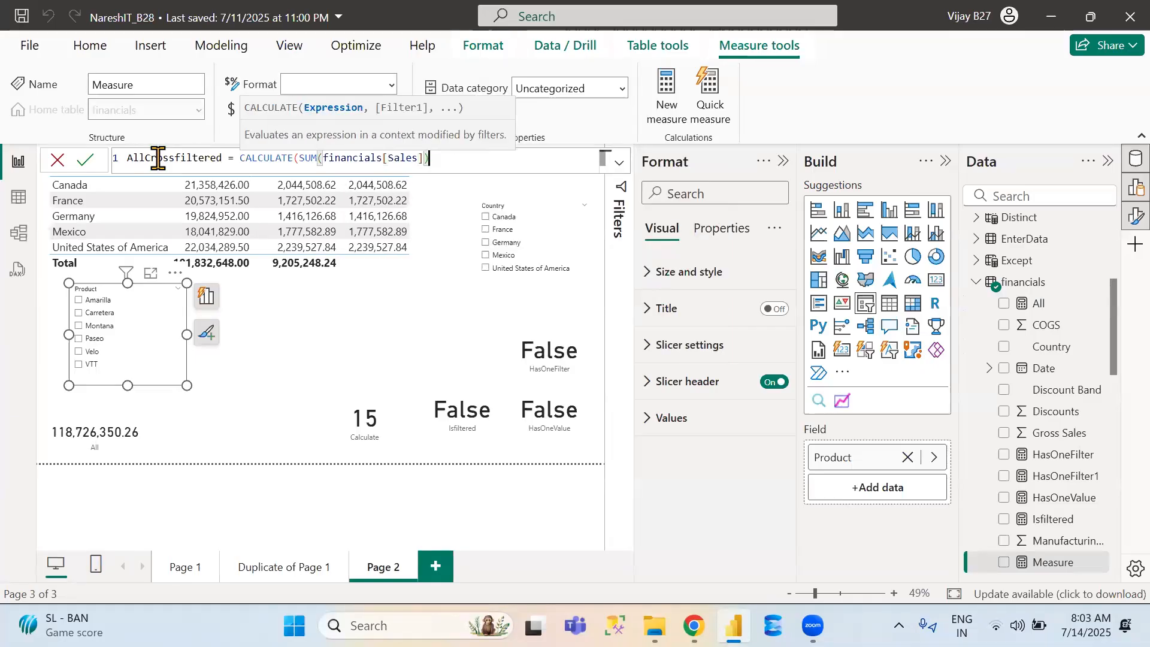
Add ALLCROSSFILTERED(financials) as the filter argument, close the formula and commit the AllCrossfiltered measure
text(,all)
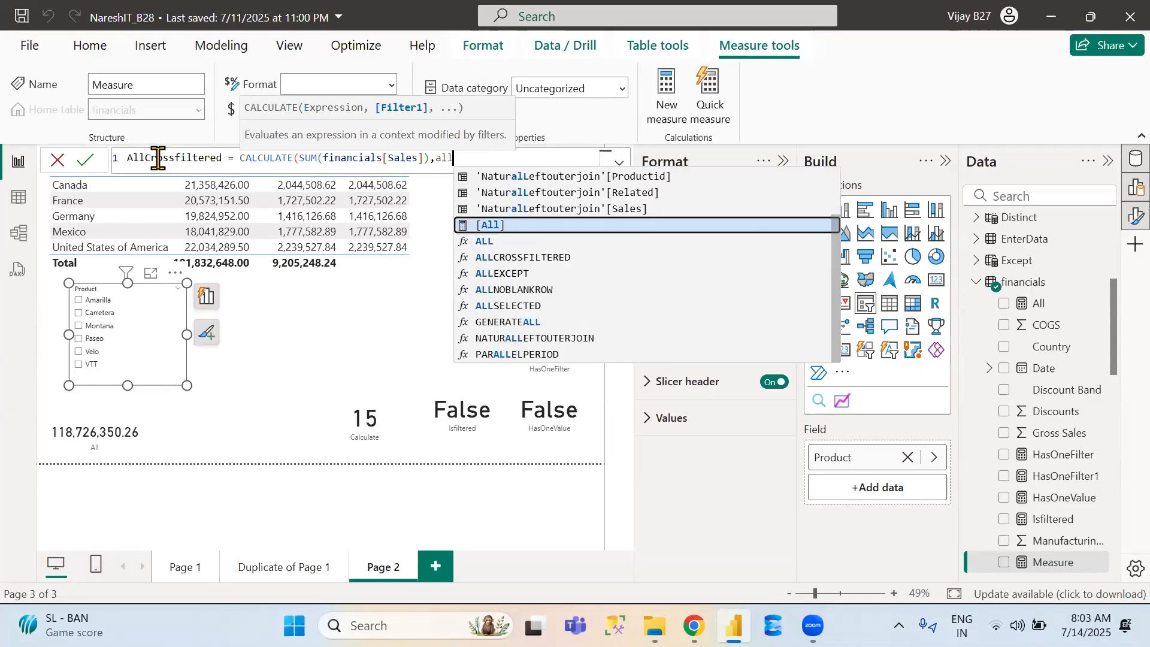
text(c)
key(Tab)
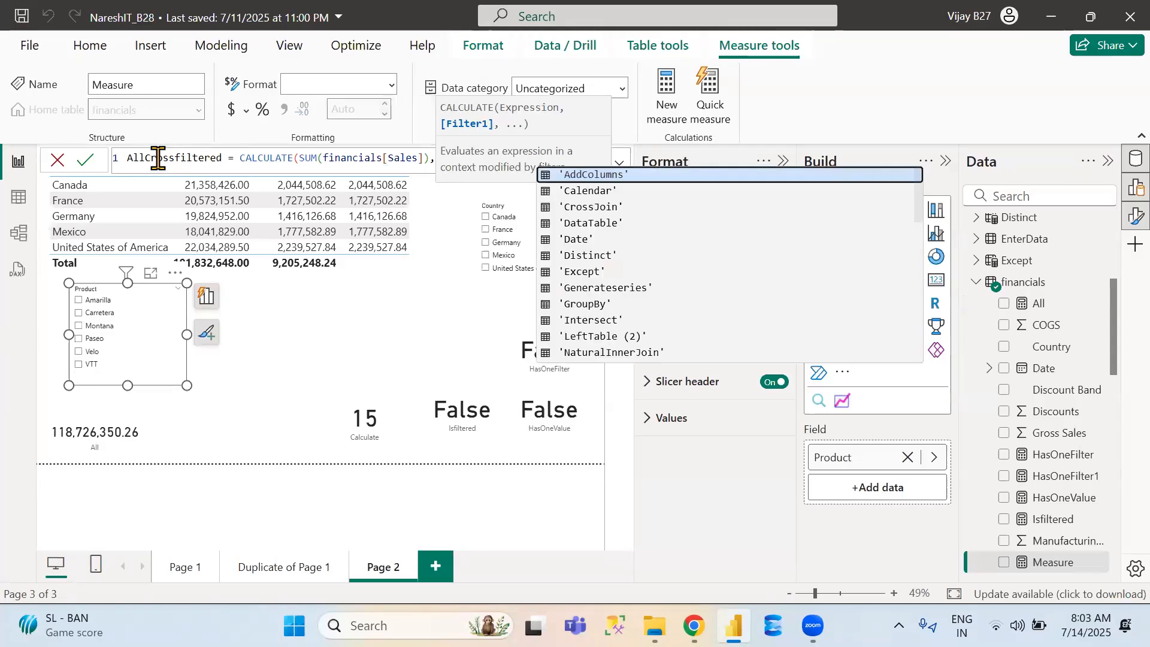
text(financials)
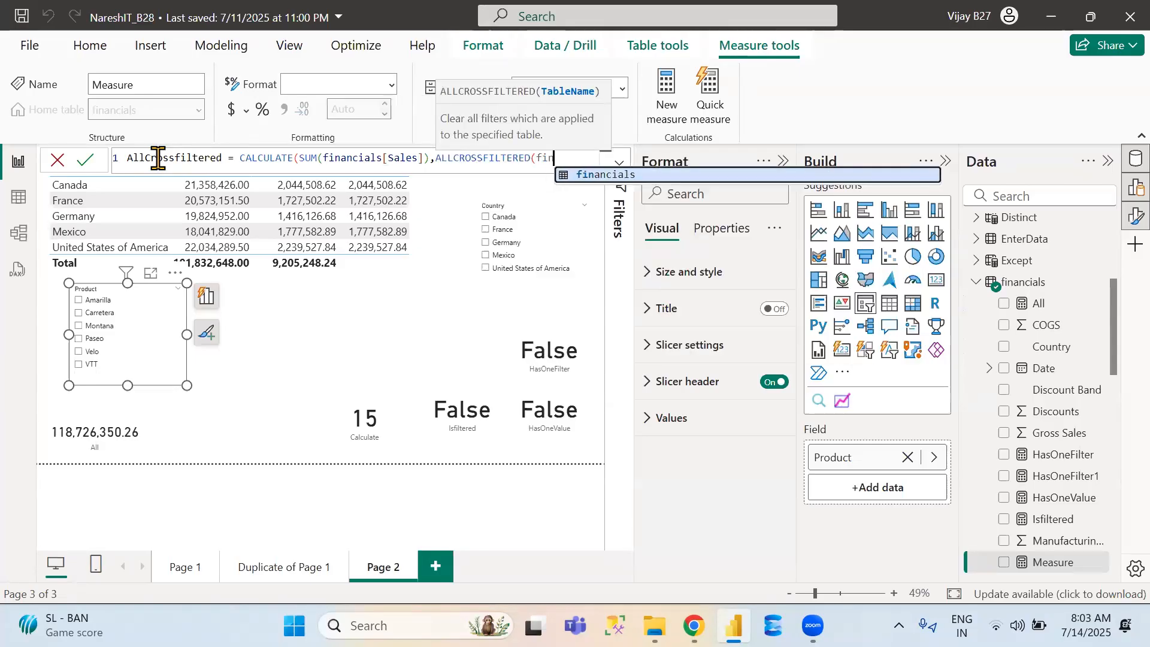
text()))
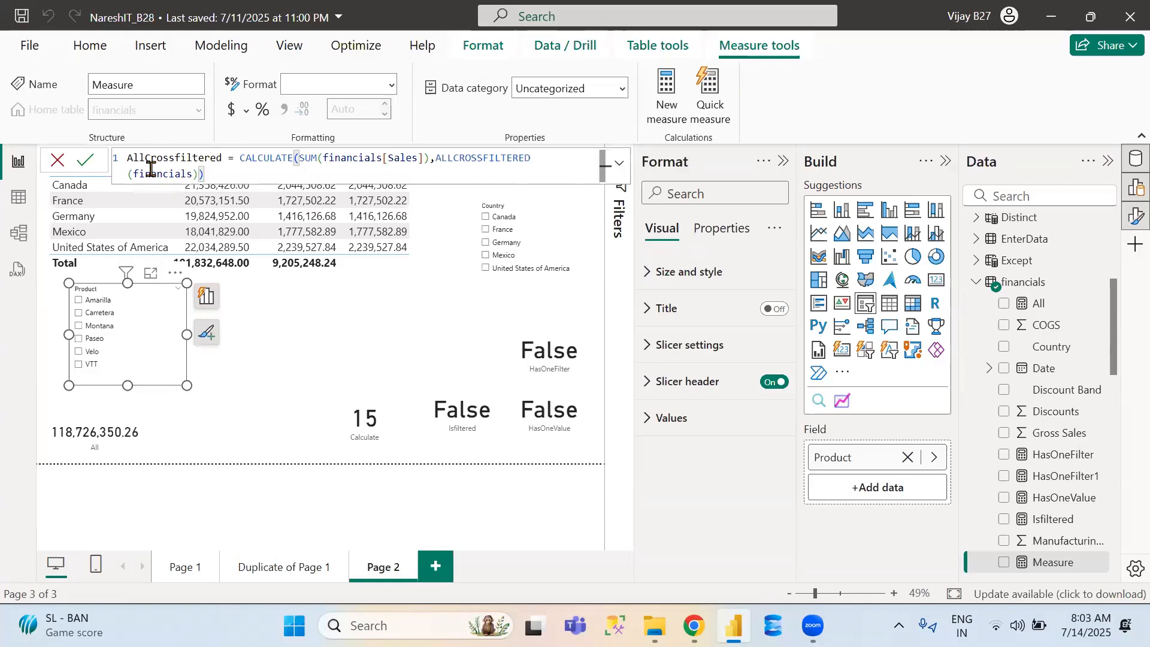
click(87, 160)
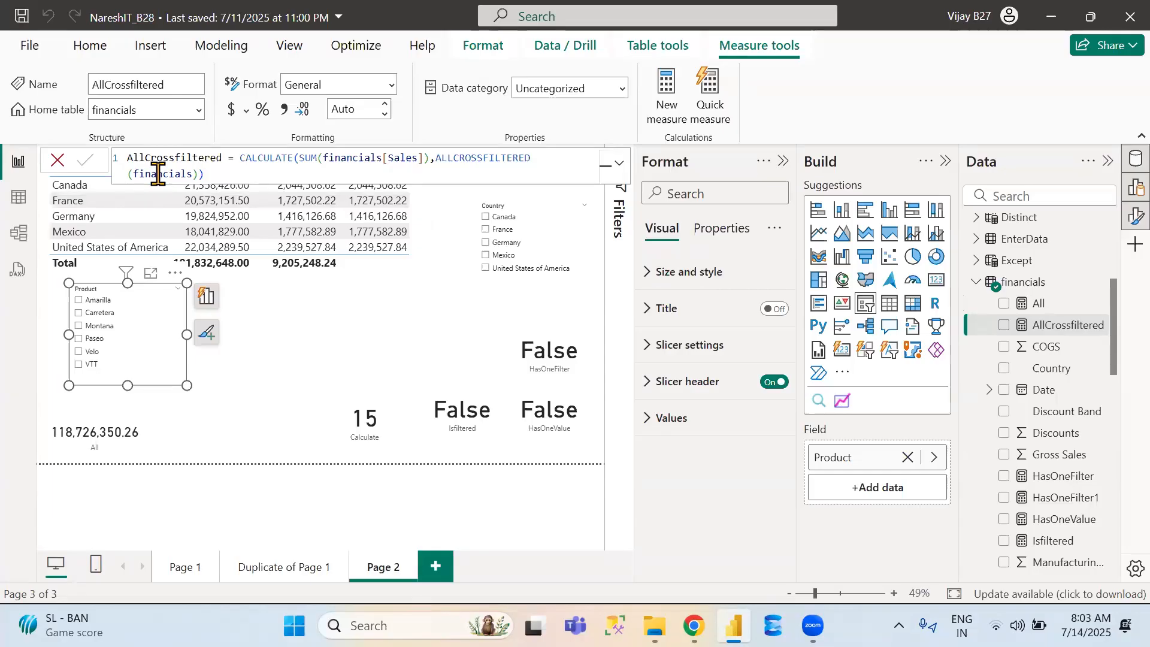
Duplicate the All card, place the copy between the All and Calculate cards, and replace its field with AllCrossfiltered
click(124, 440)
drag(124, 440, 266, 432)
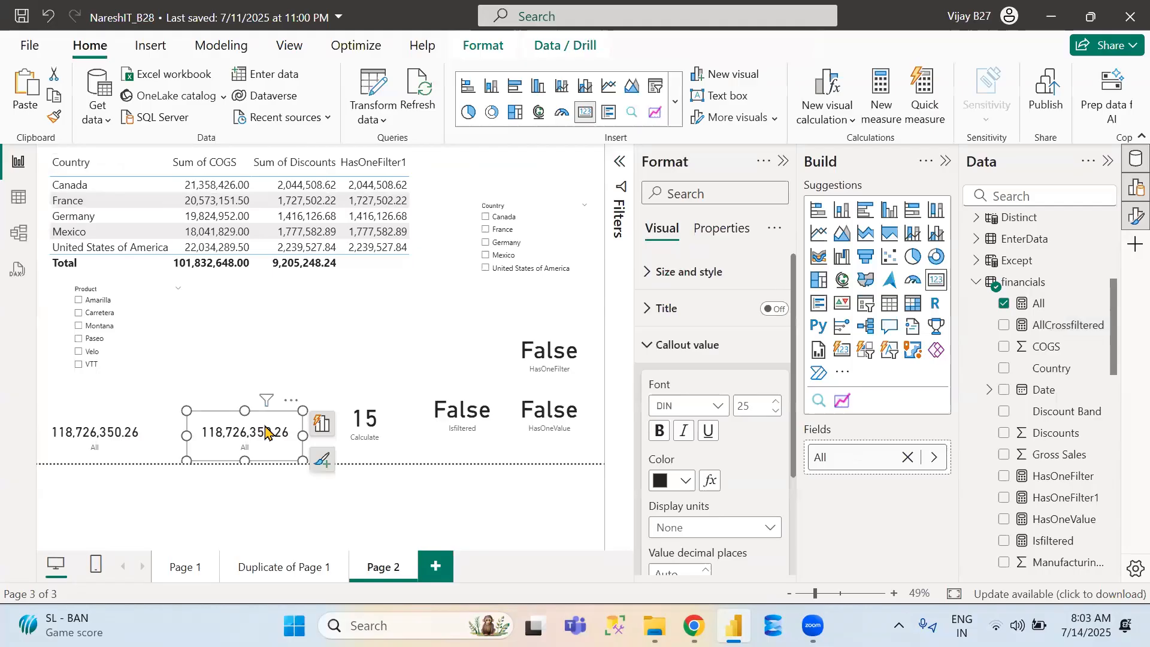
click(1004, 303)
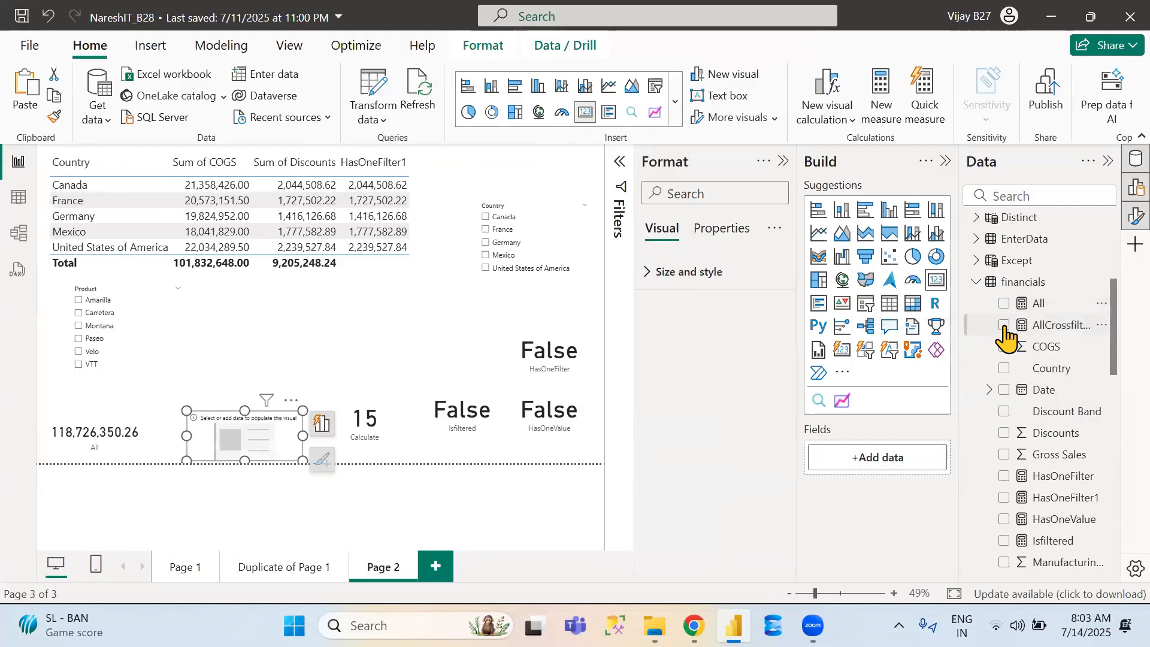
click(1004, 325)
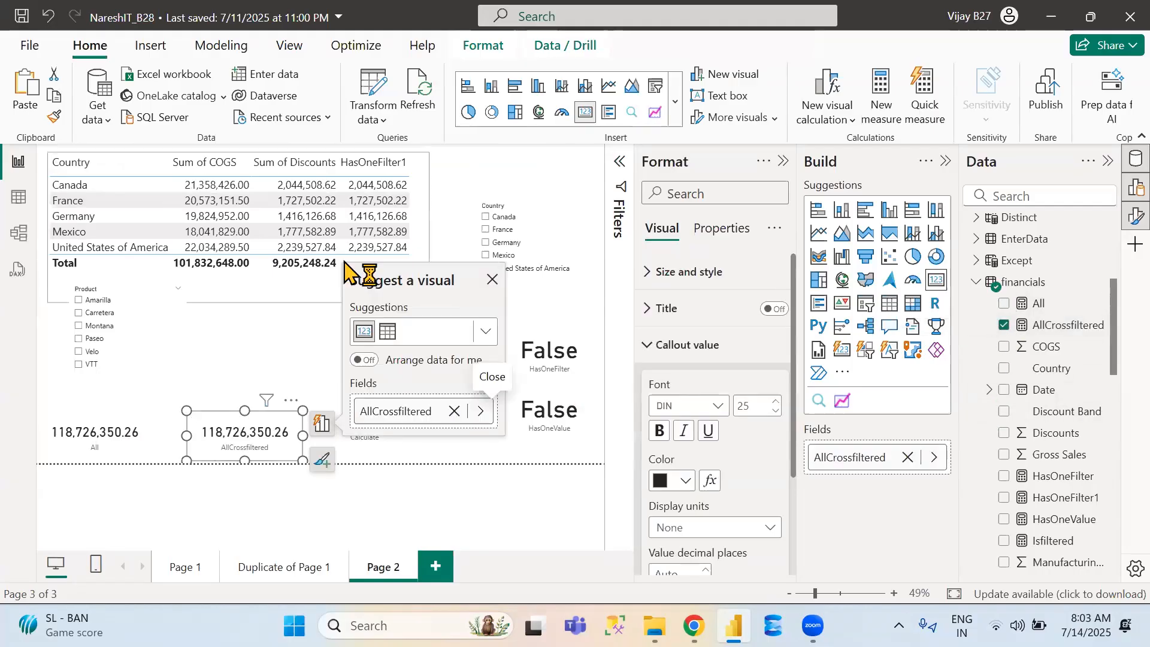
Check how the AllCrossfiltered card responds with the product Carretera and the country France filtered together
click(78, 313)
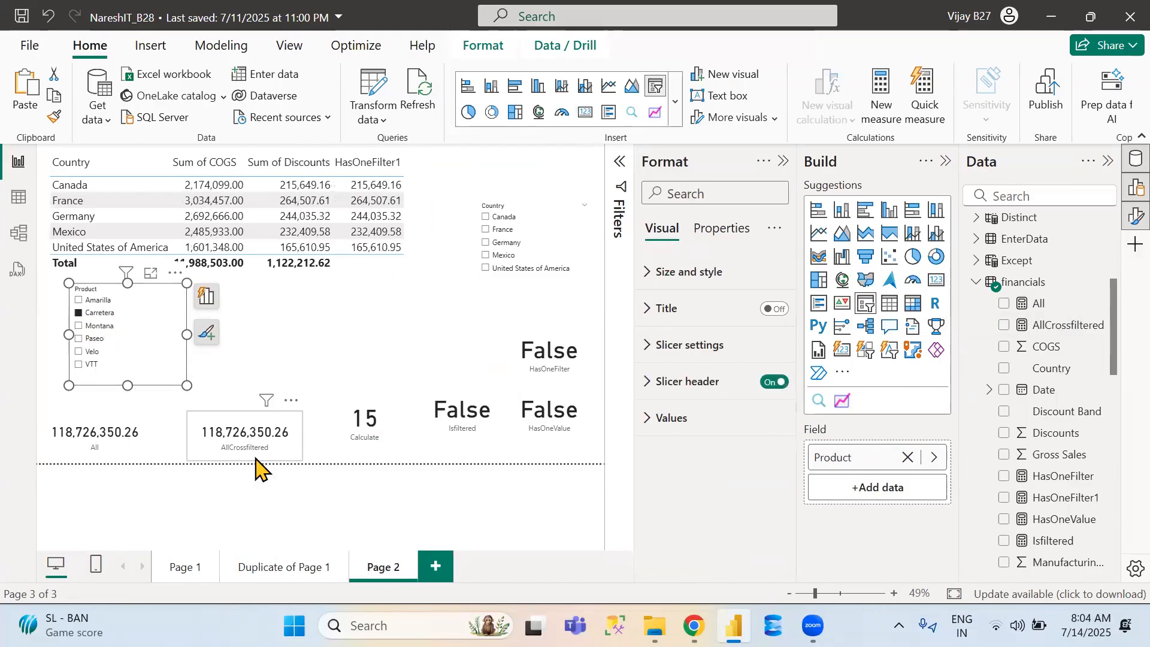
click(485, 230)
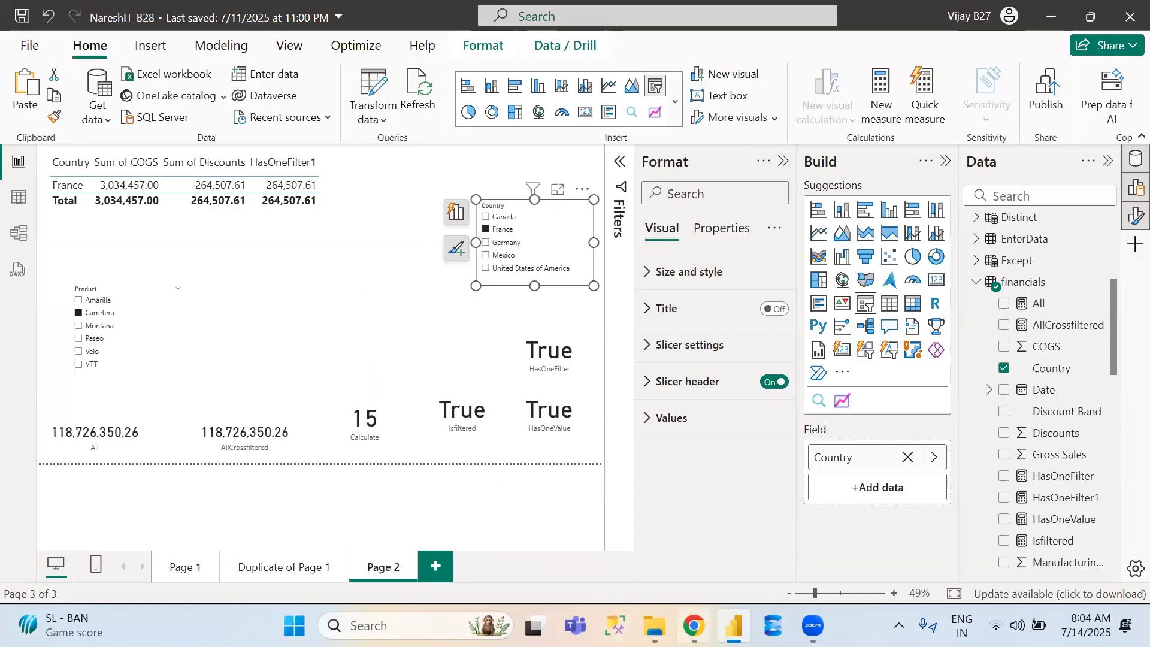
Switch to the DAX Filter functions reference page in Chrome and read the ALLEXCEPT description
mouse_move(693, 626)
click(655, 555)
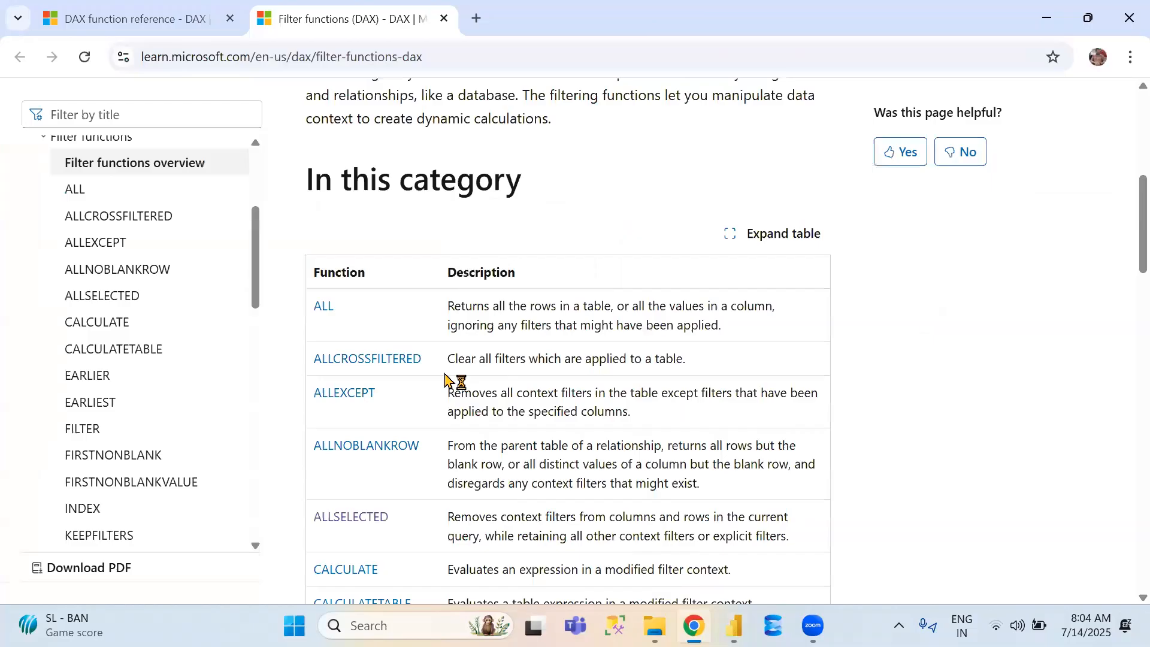
scroll(448, 379, down, 1)
scroll(321, 316, down, 1)
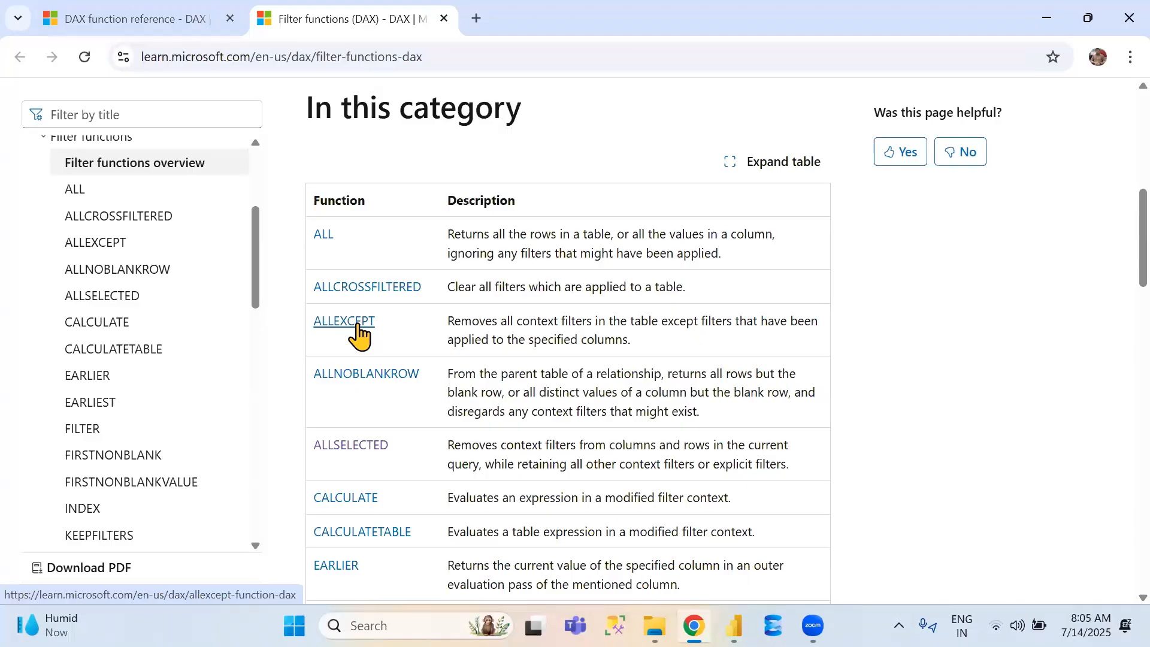
Return to Power BI and add a new measure named AllExcept to the financials table
key(alt+Tab)
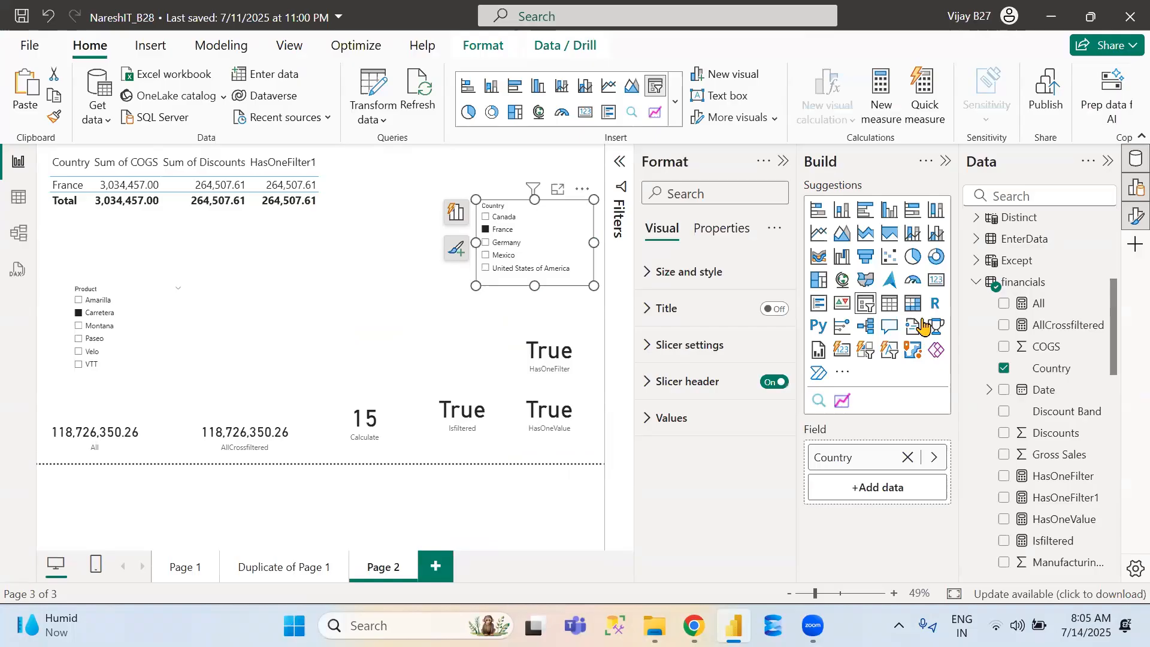
right_click(1035, 348)
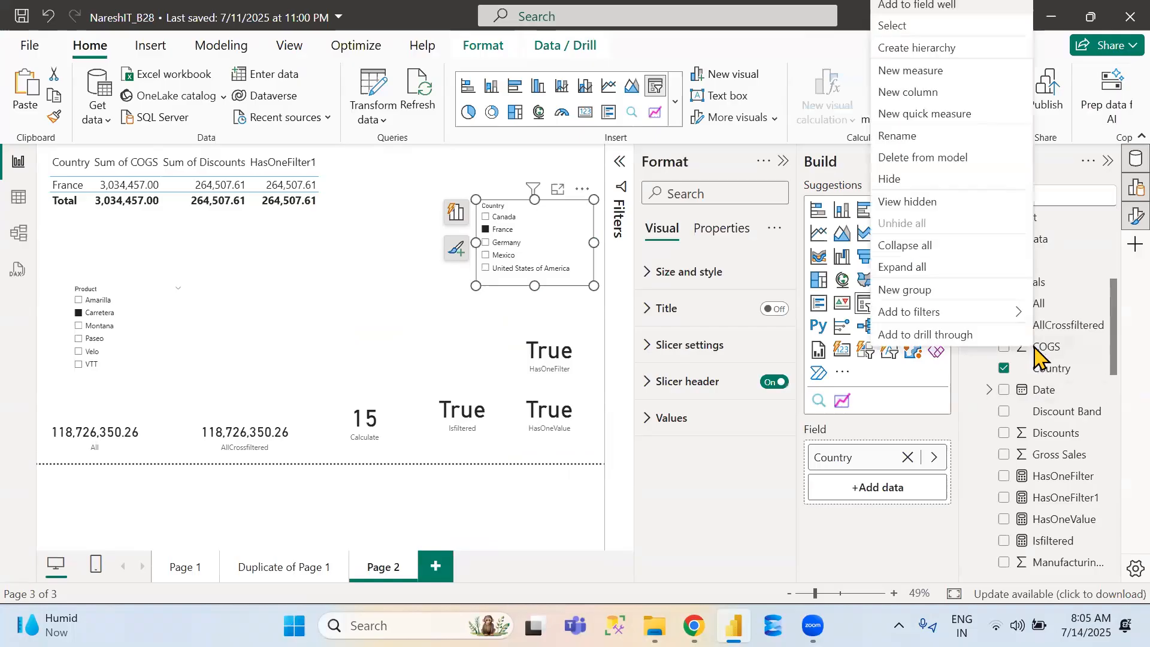
click(936, 71)
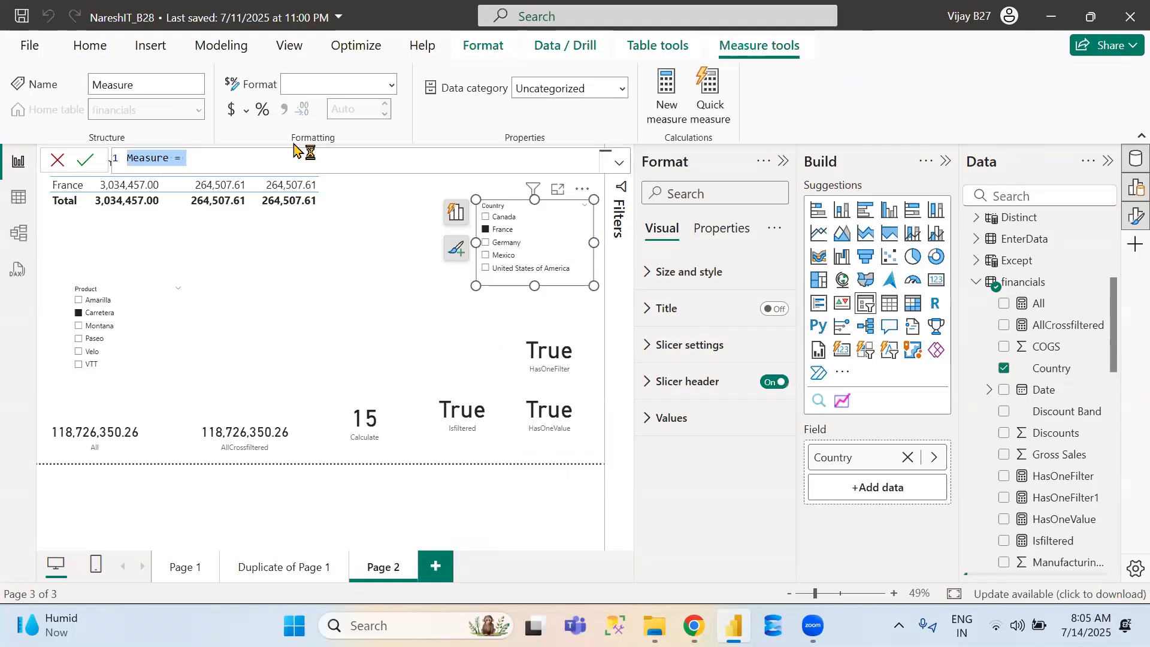
double_click(140, 156)
text(All)
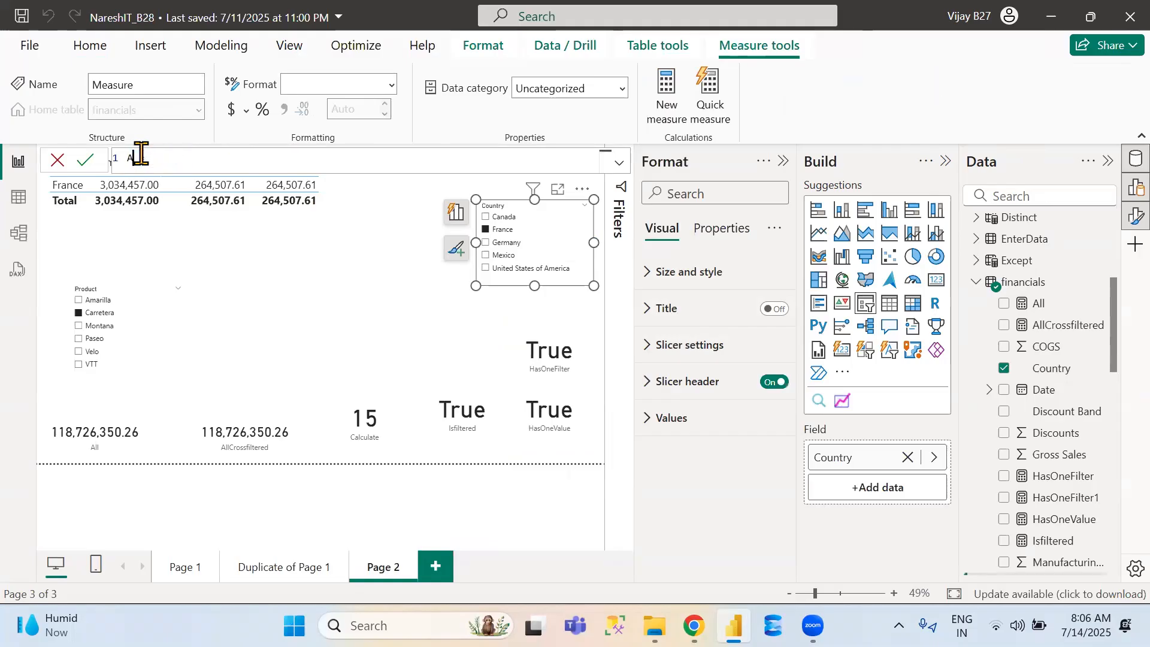
text(Except)
key(Right)
key(Right)
key(Right)
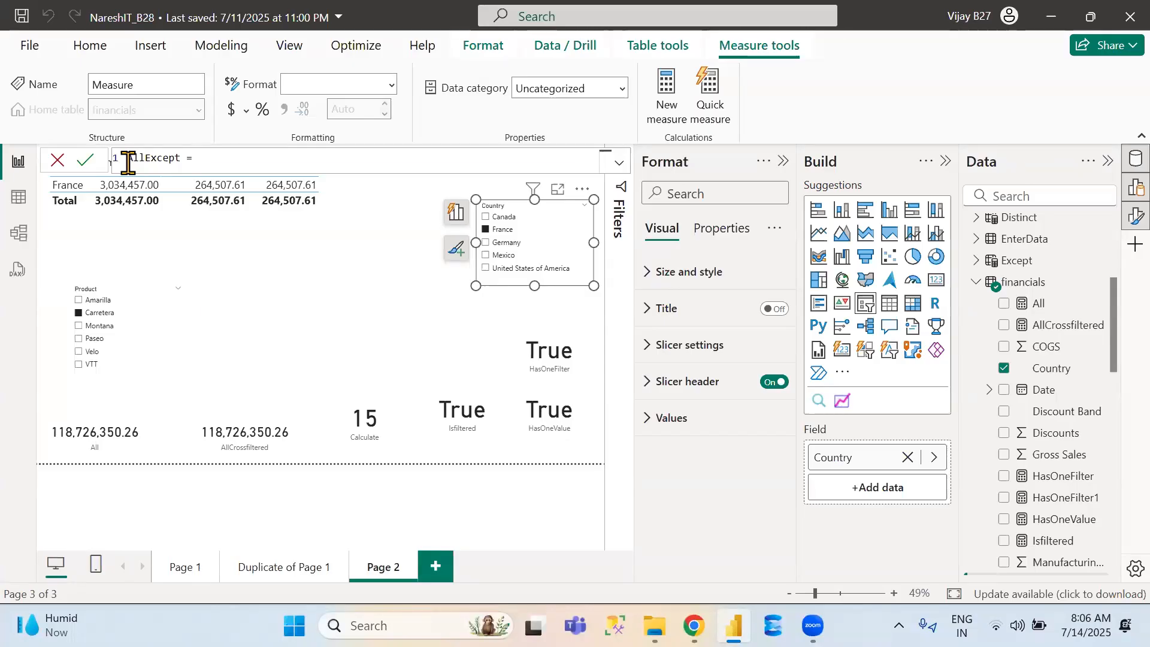
Begin the AllExcept formula with CALCULATE and SUM(financials[Sales]) as its expression argument
text(cal)
key(Down)
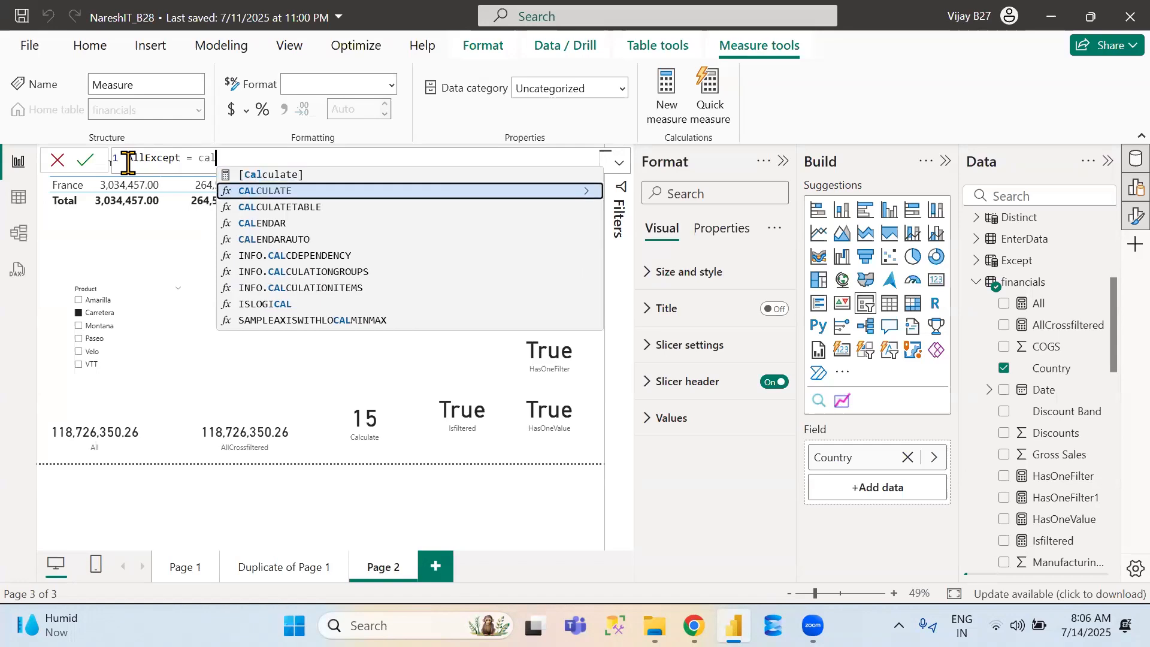
key(Tab)
text(sum)
key(Down)
key(Down)
key(Tab)
text(f)
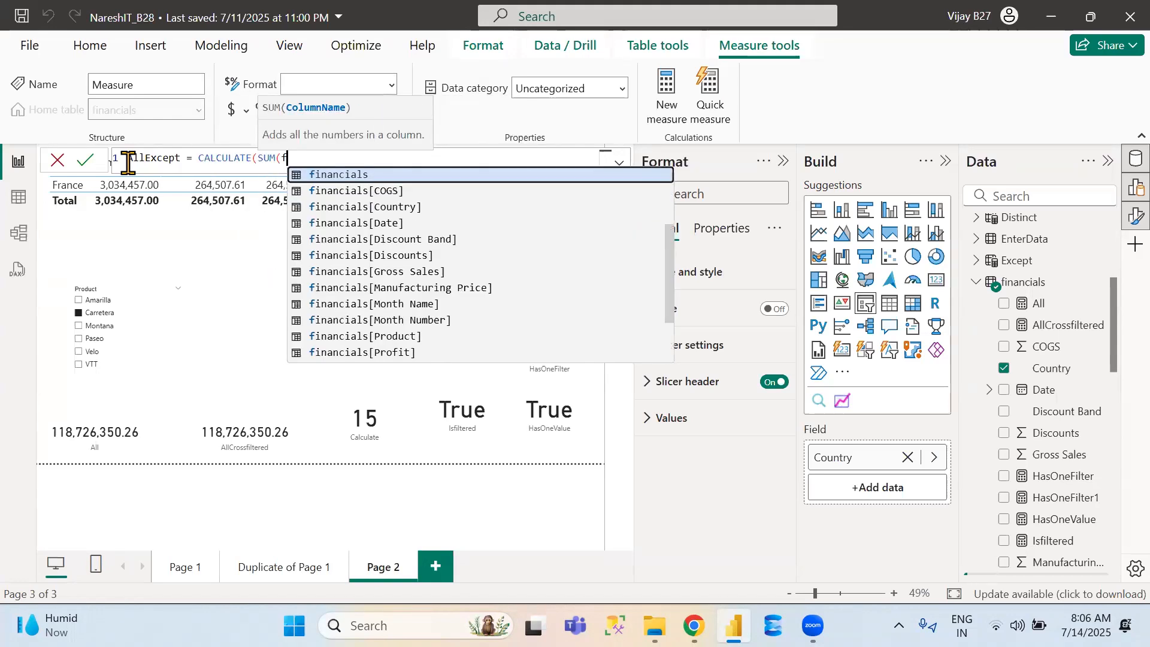
text(in)
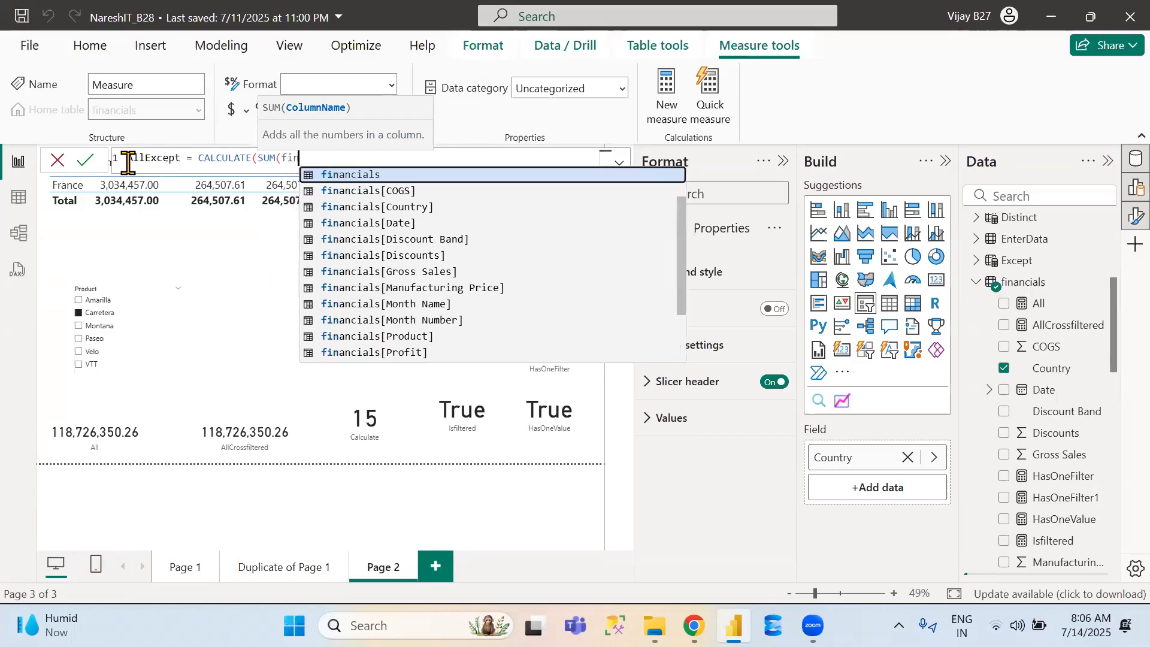
key(Down)
key(Down)
key(Down)
key(Down)
key(Down)
key(Down)
key(Down)
key(Down)
key(Down)
key(Down)
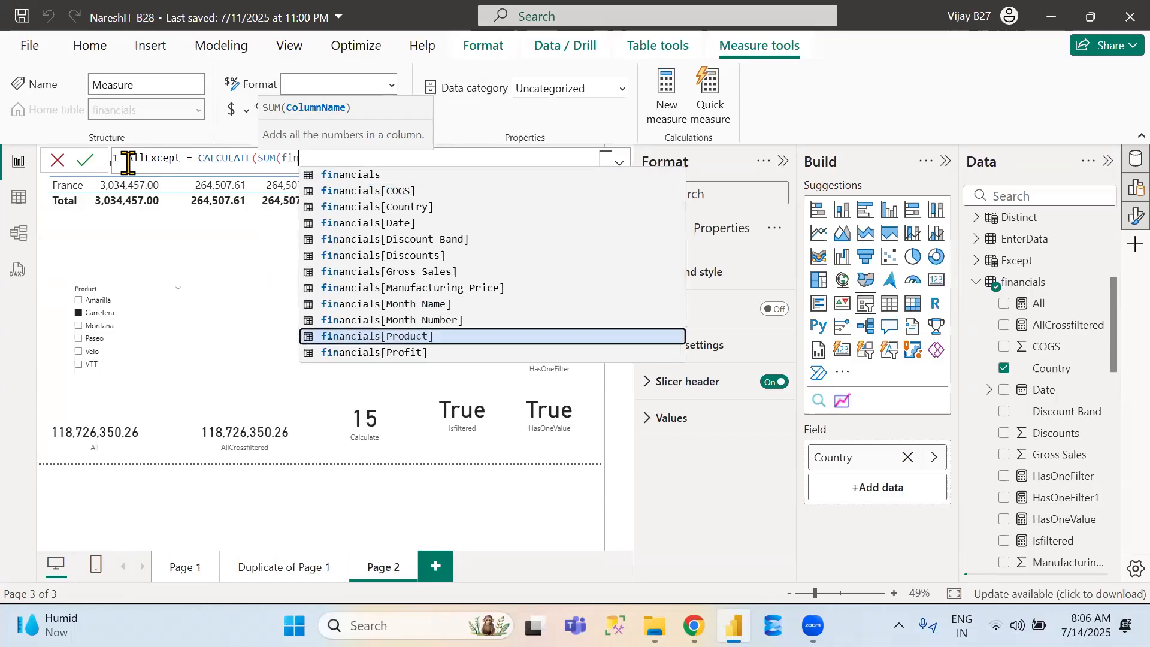
key(Down)
key(Down)
key(Down)
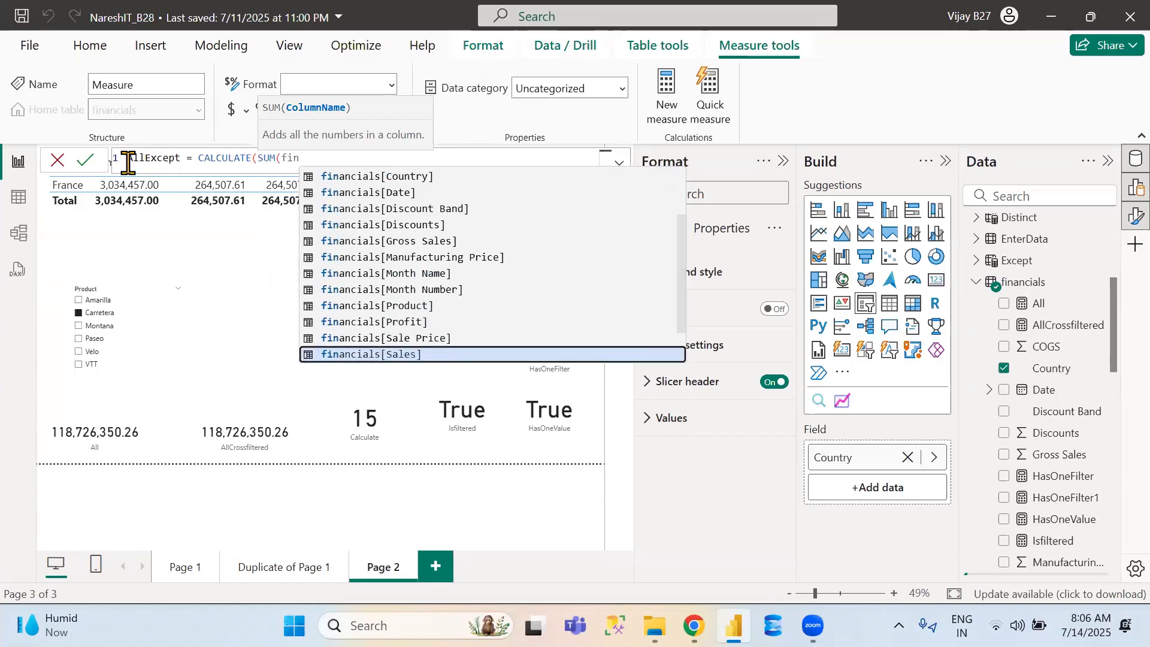
key(Tab)
text(),)
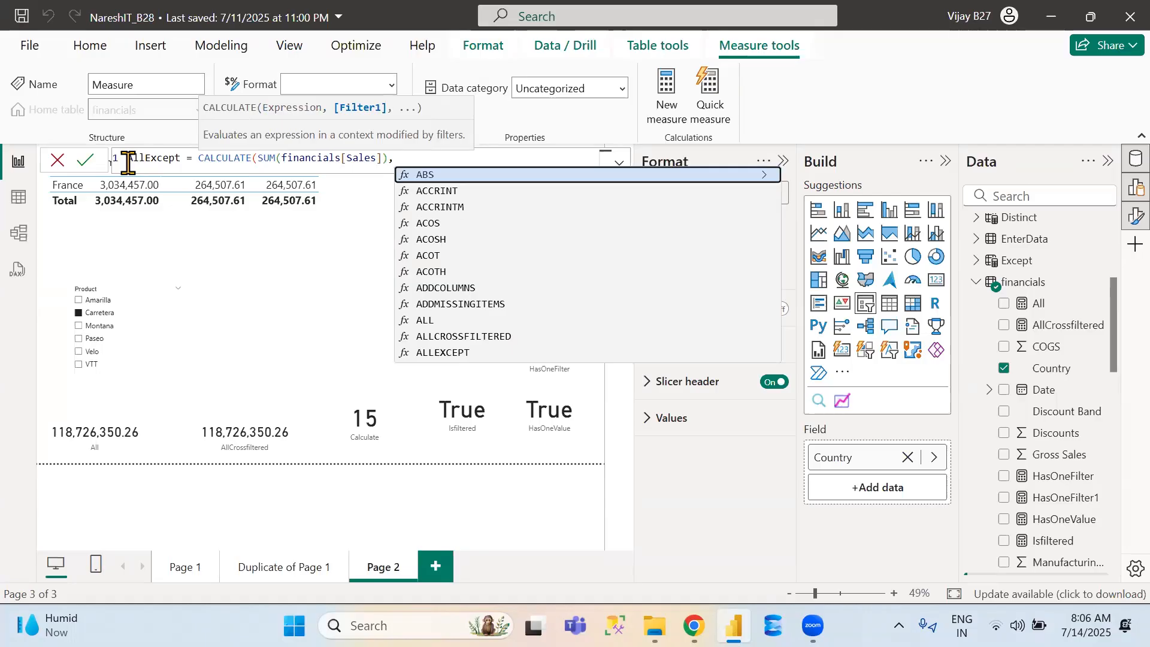
Add ALLEXCEPT(financials,financials[Country]) as the filter argument, close the formula and commit the AllExcept measure
text(allex)
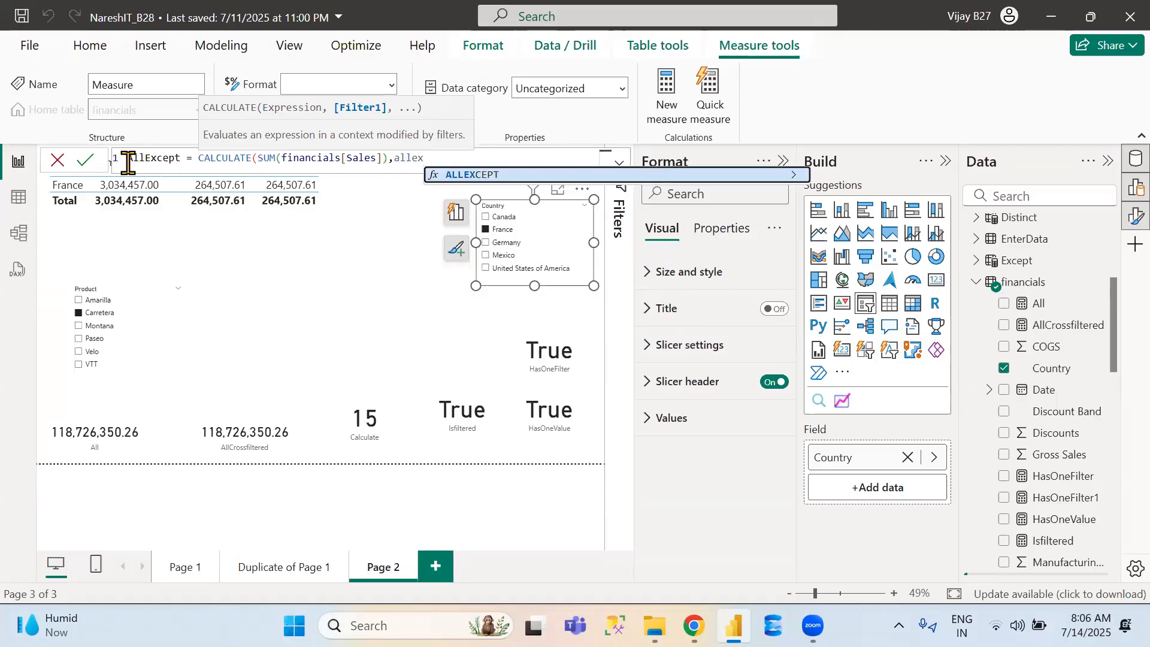
key(Tab)
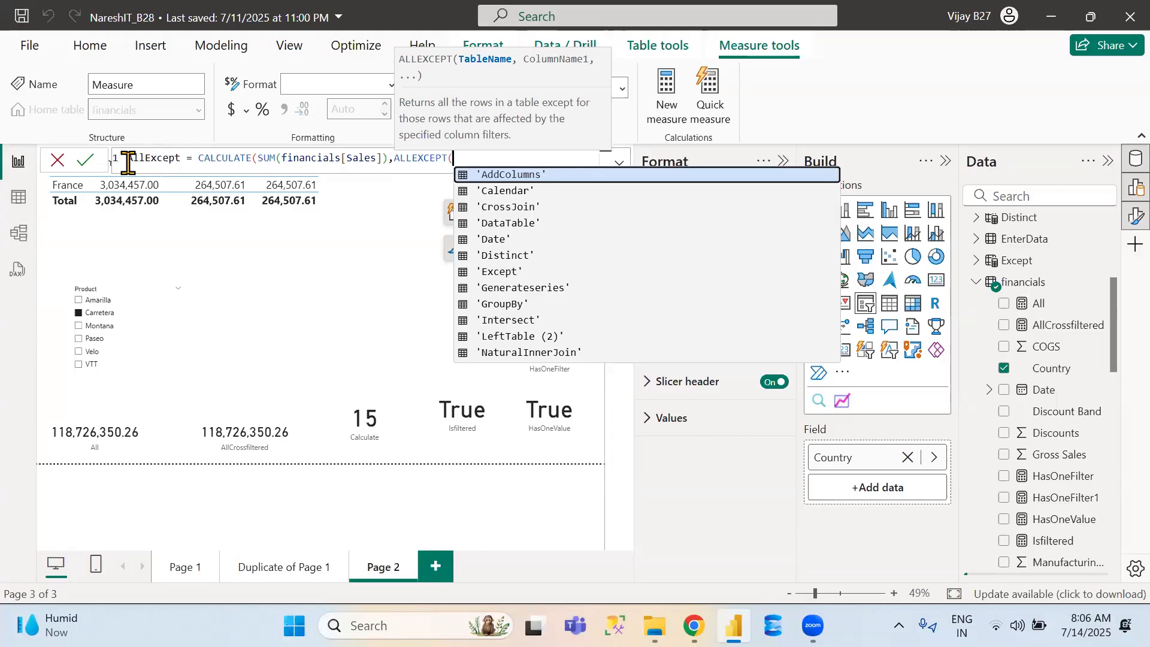
text(financials)
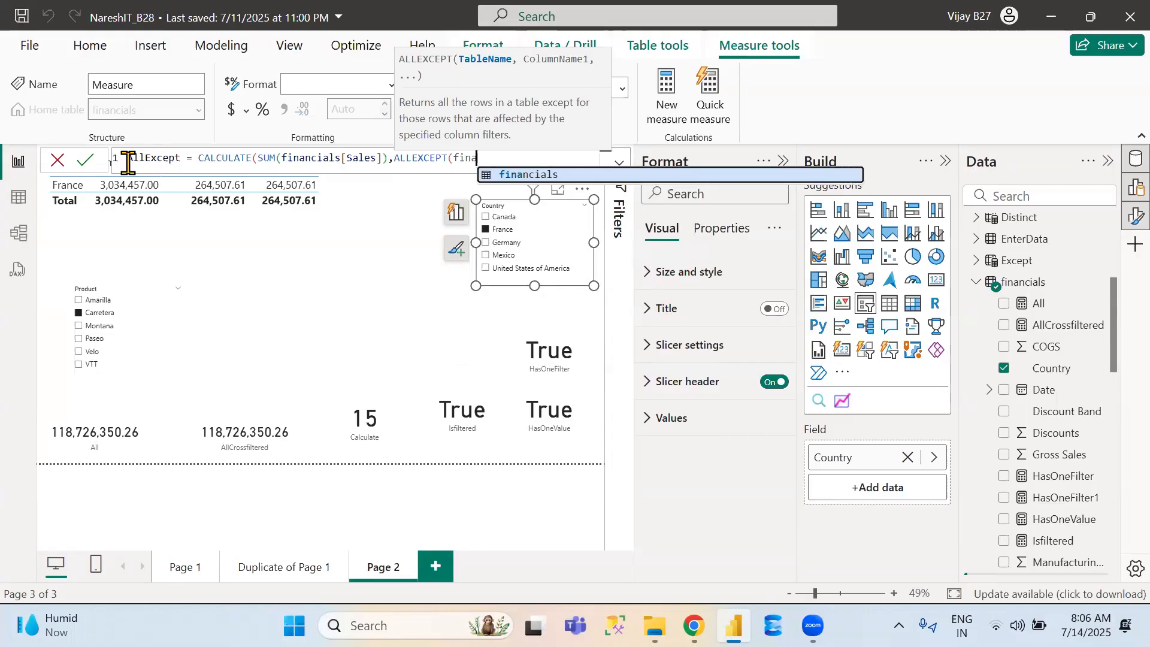
text(,)
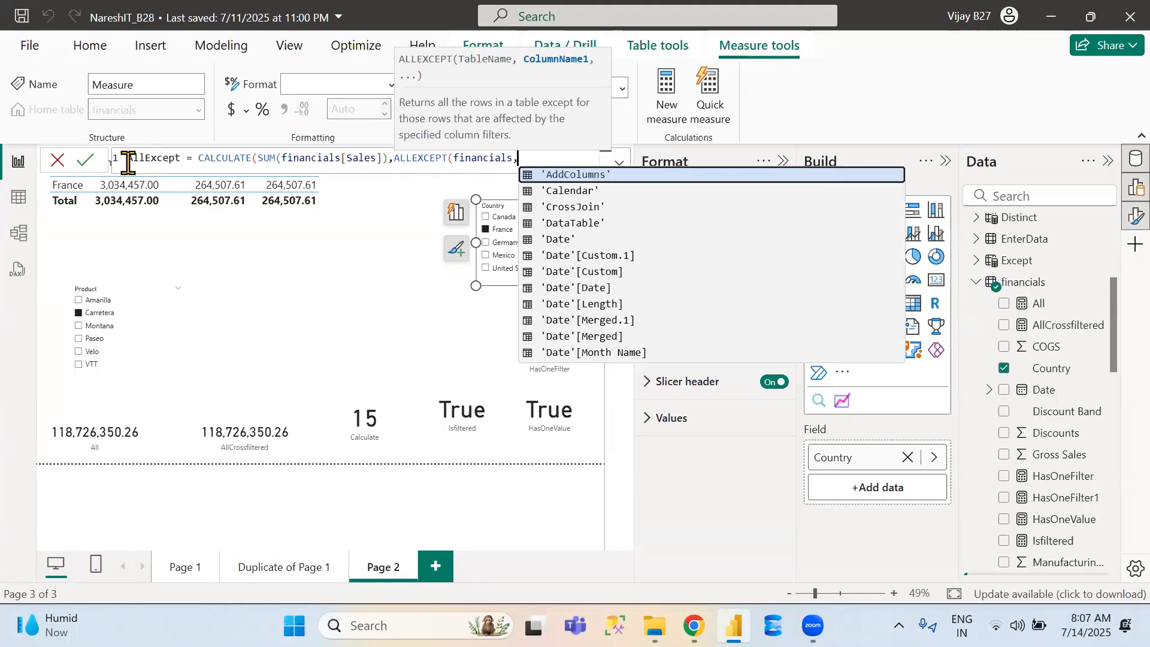
text(coun)
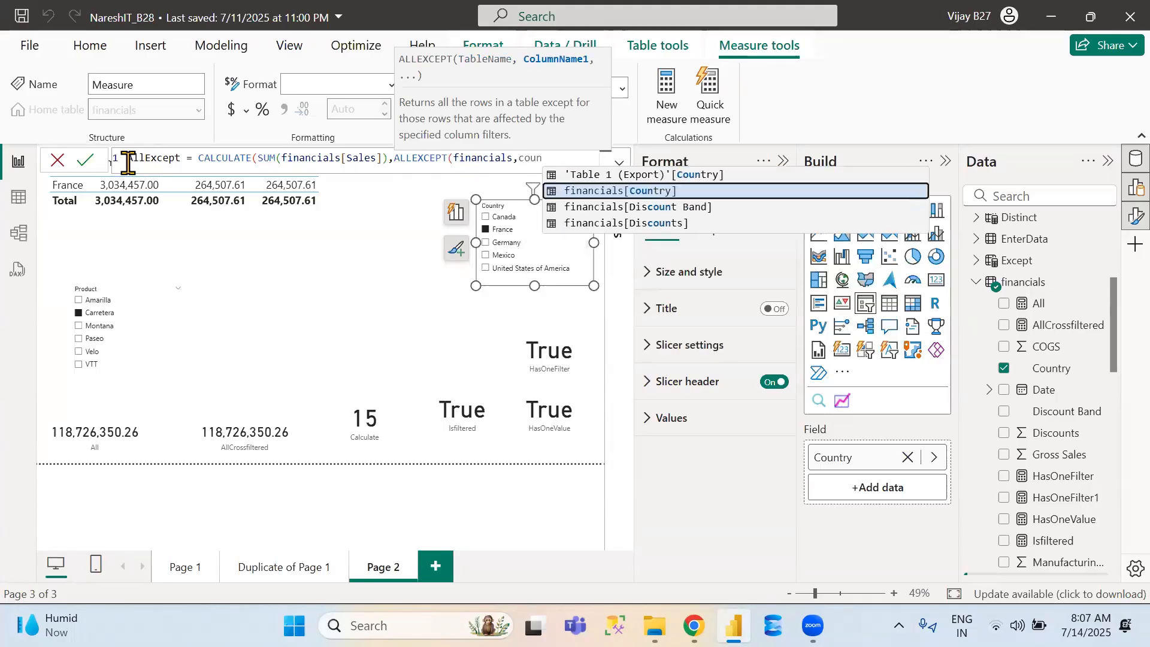
key(Tab)
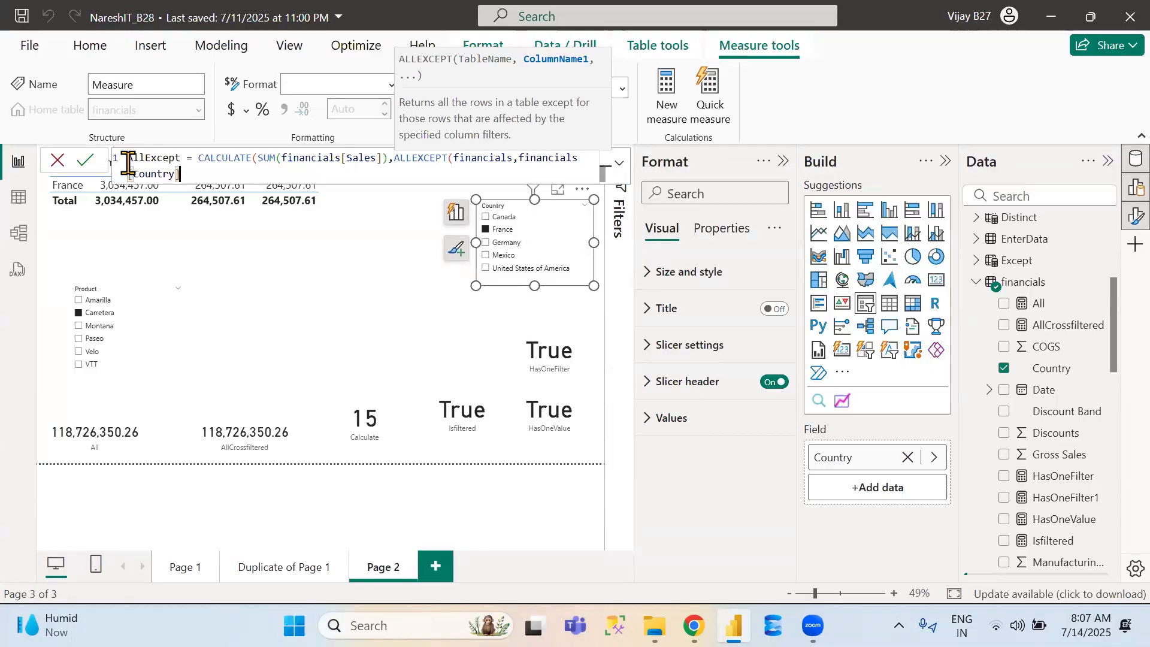
text()))
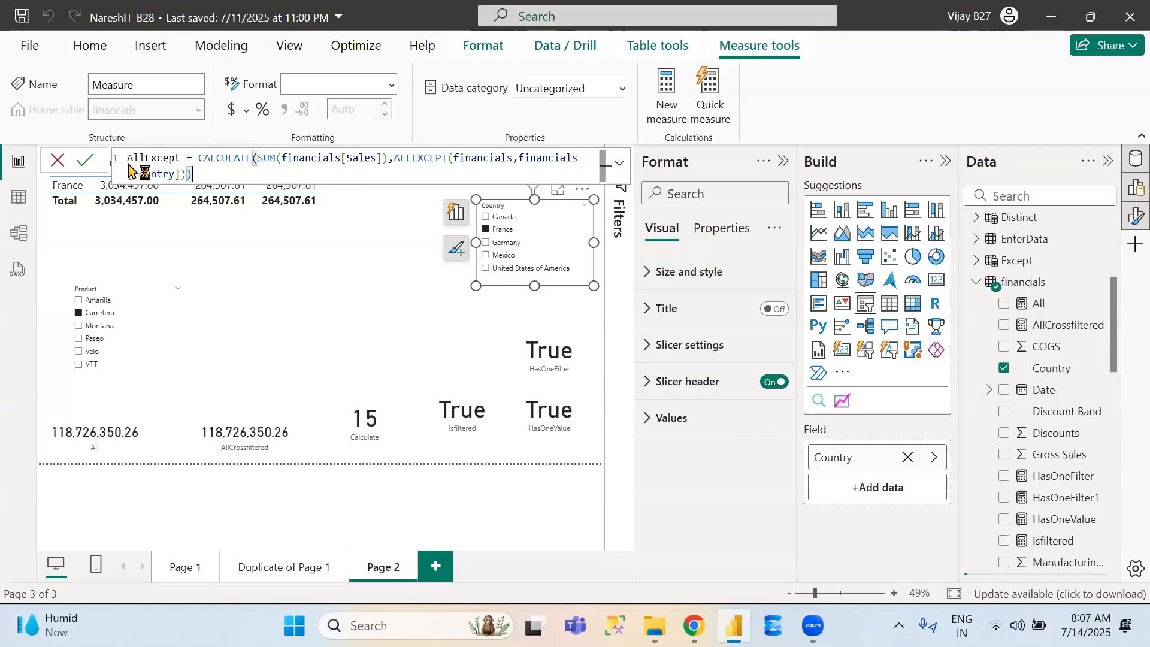
triple_click(479, 161)
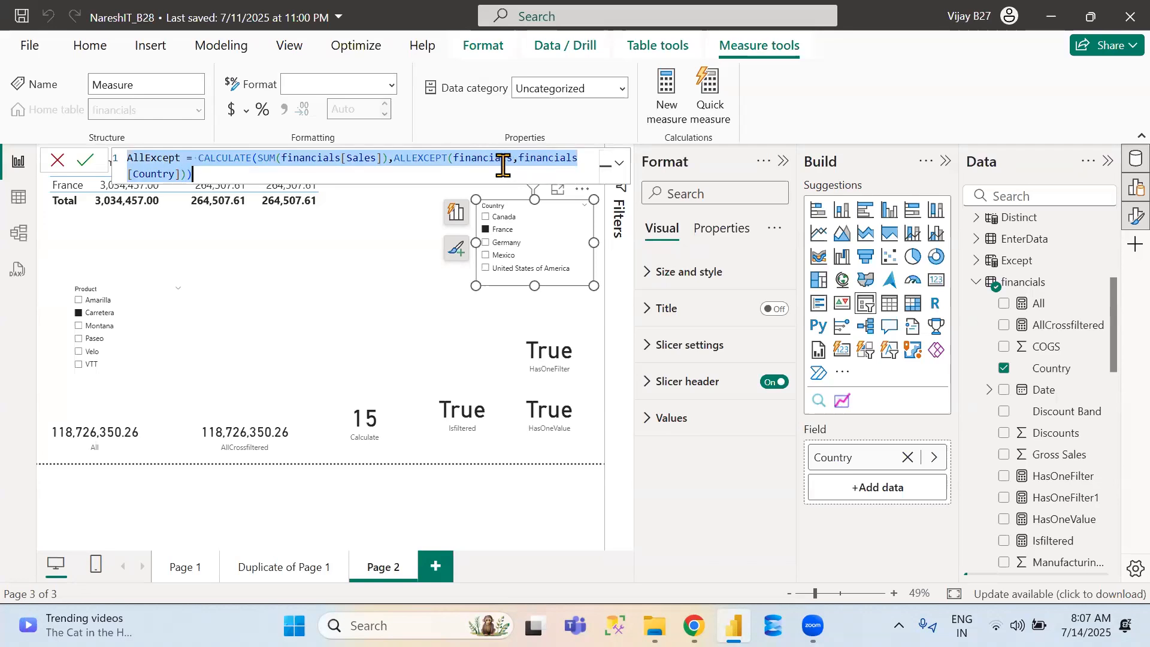
double_click(498, 160)
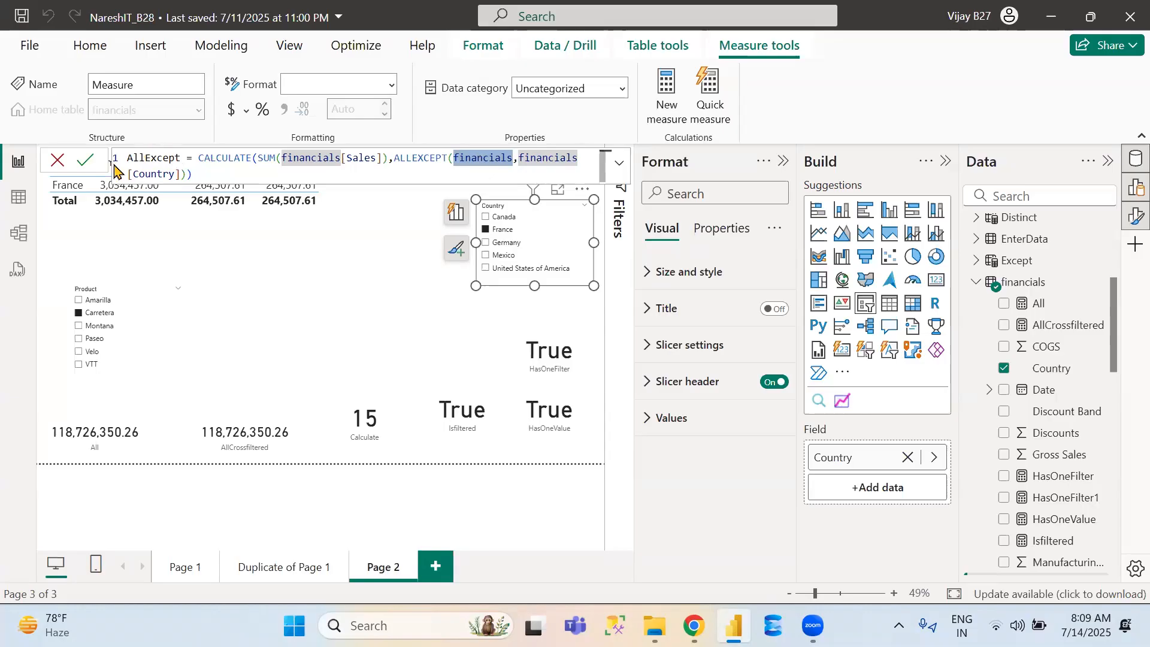
click(88, 169)
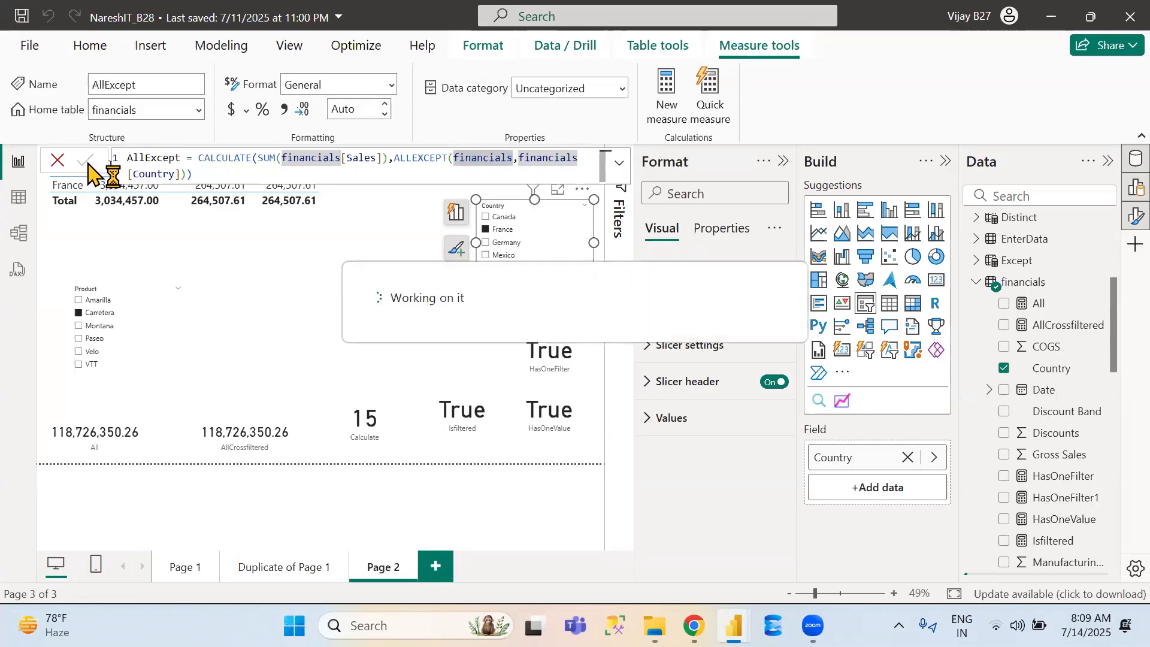
Clear both slicers and place a copy of the AllCrossfiltered card beside the HasOneFilter card, with AllExcept as its field
click(81, 312)
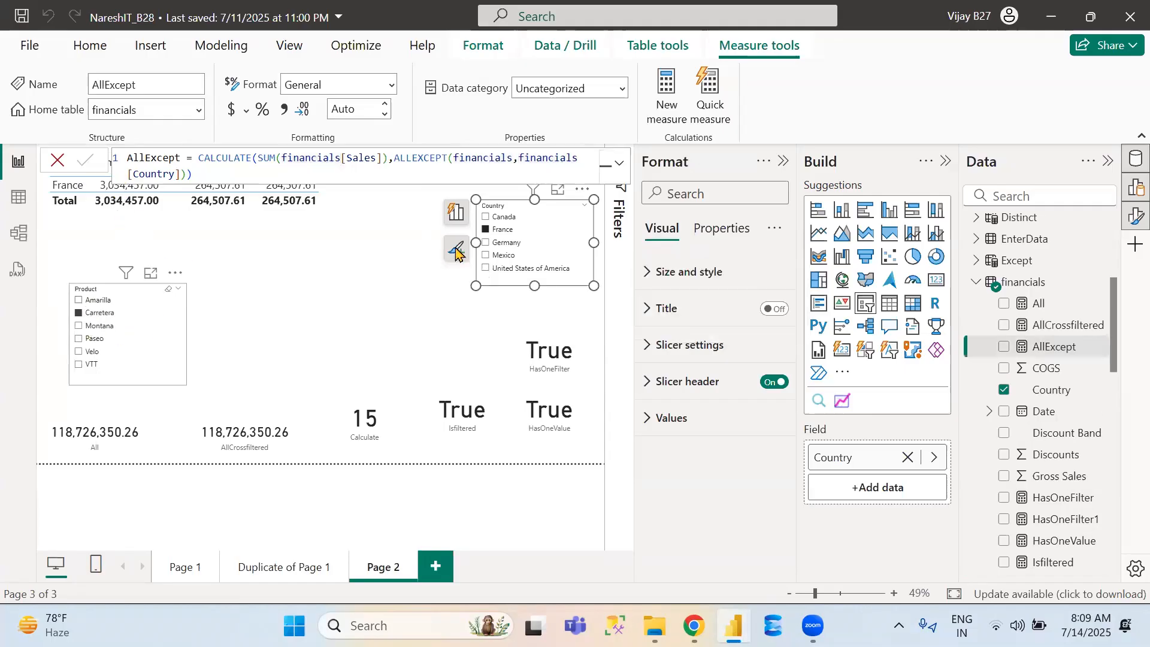
click(507, 229)
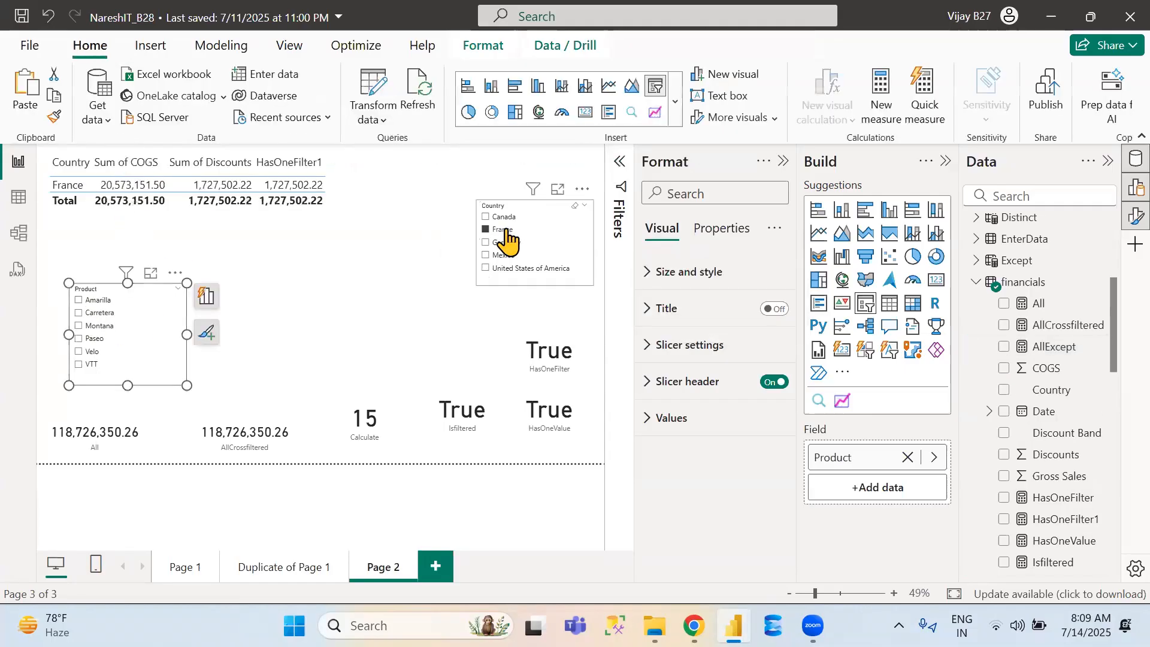
click(243, 442)
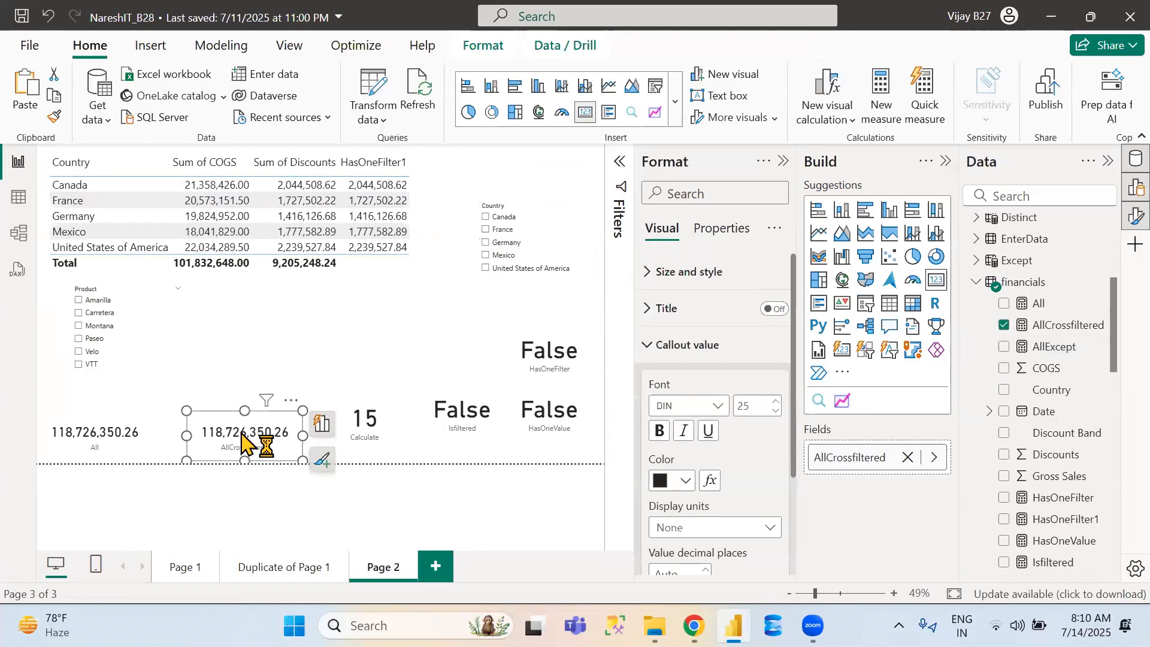
drag(249, 441, 440, 361)
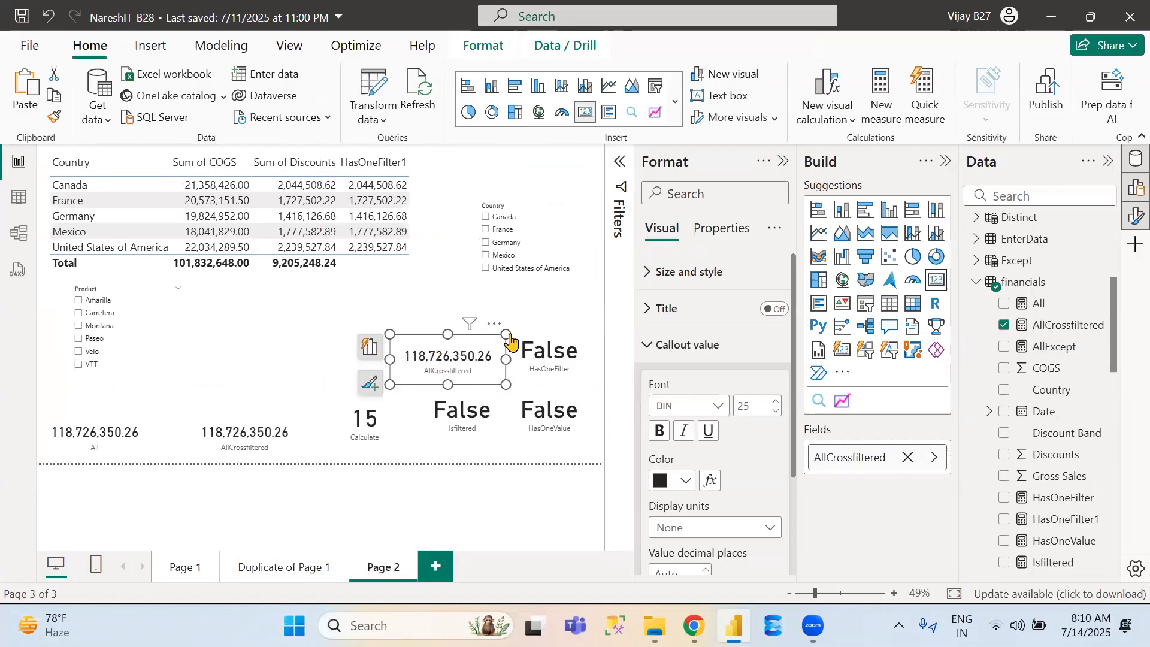
click(908, 457)
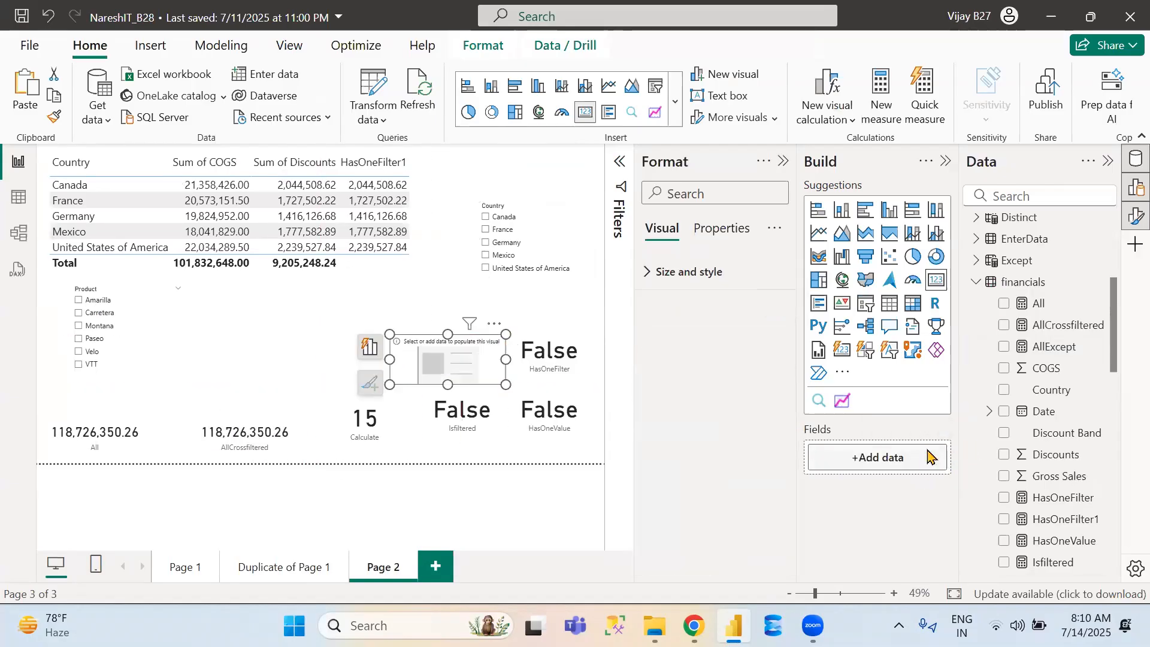
click(1004, 347)
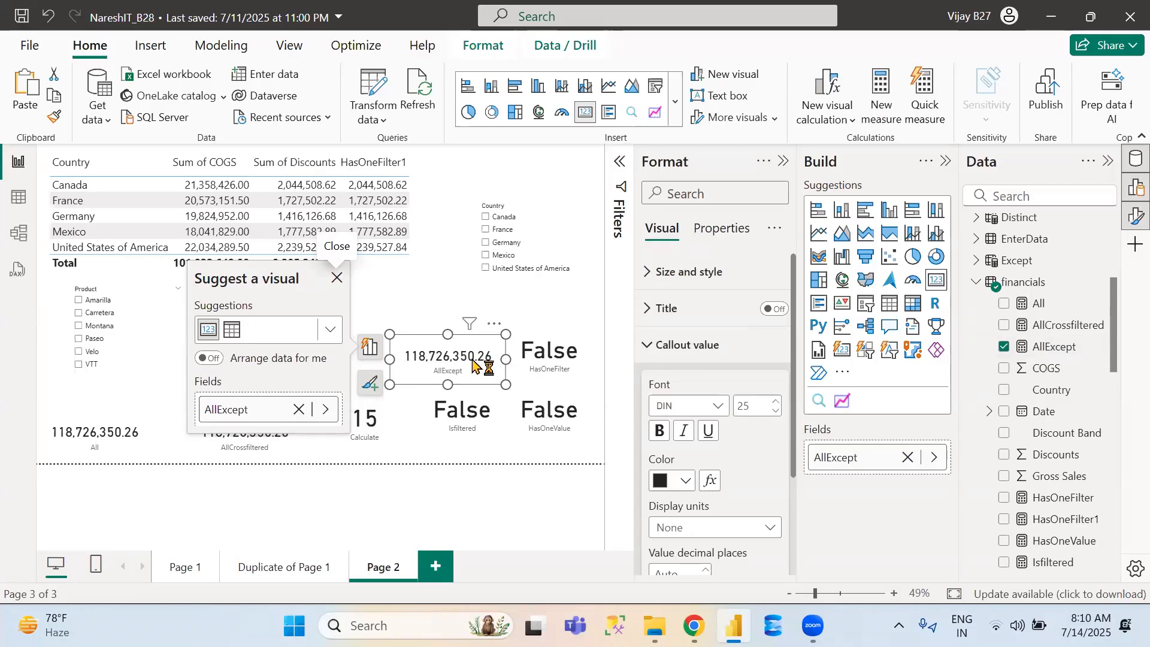
click(515, 306)
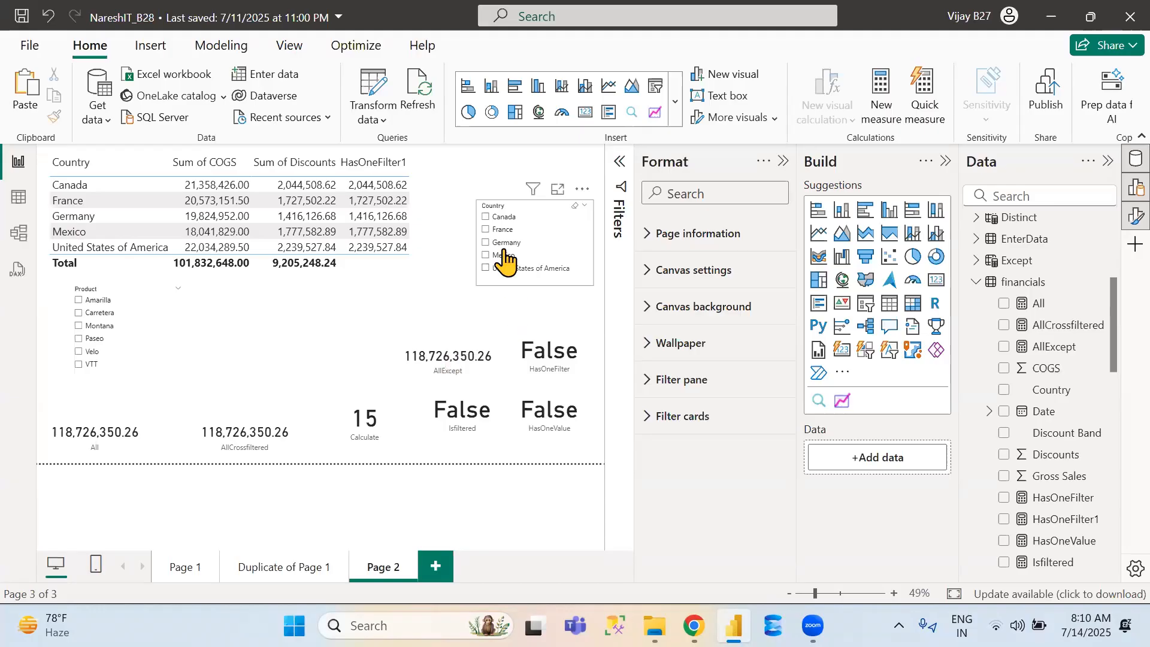
Check the AllExcept card with France, Mexico and Germany selected in turn, and review the SUM(financials[Sales]) part of its formula
click(487, 230)
click(487, 256)
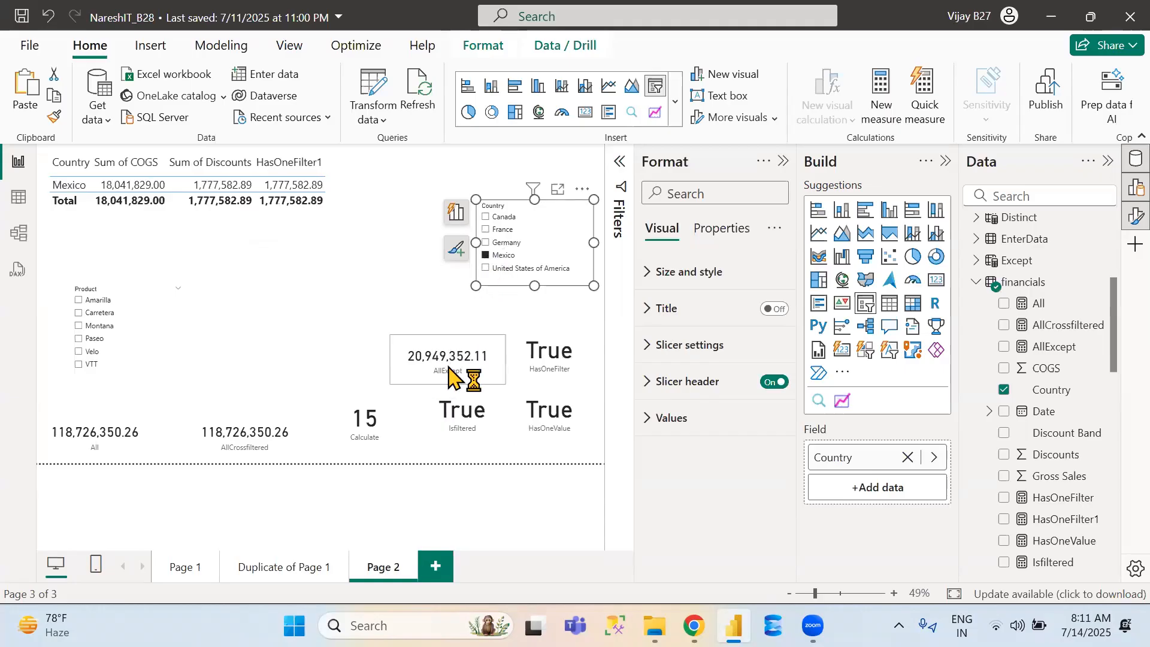
click(489, 243)
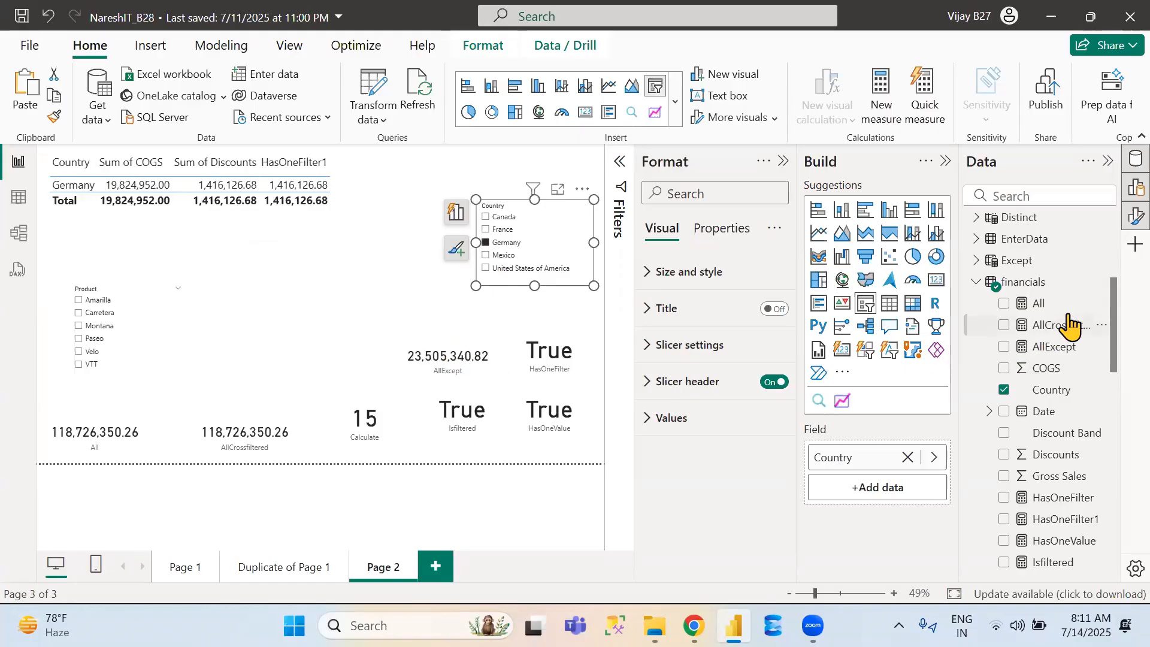
click(1051, 349)
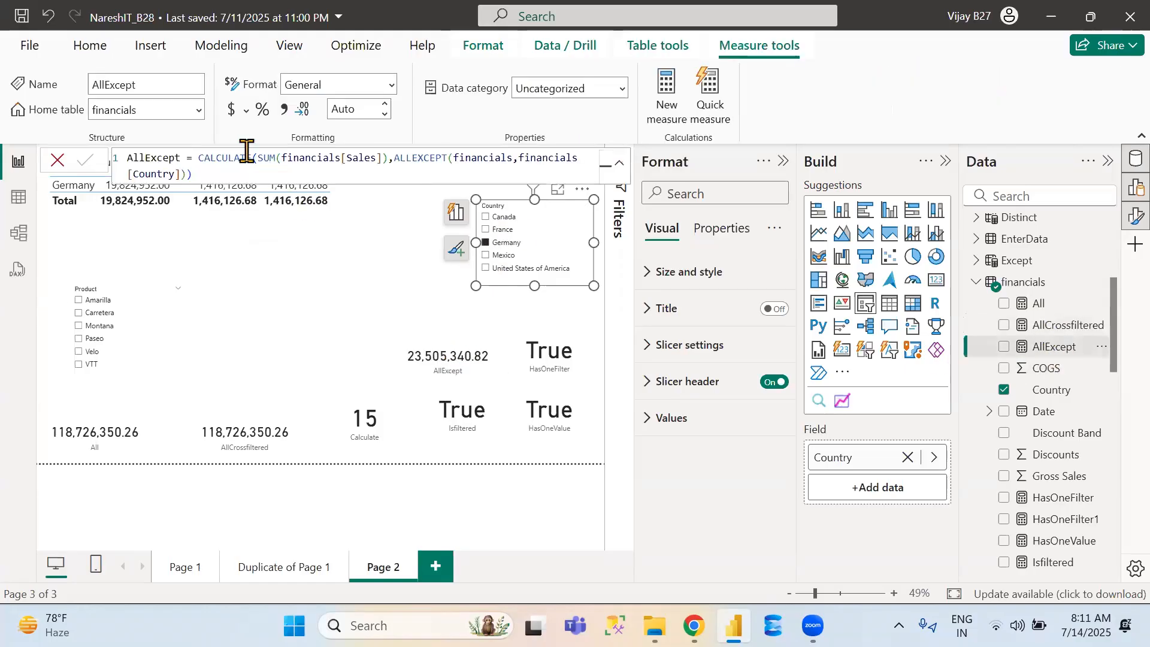
drag(259, 158, 393, 158)
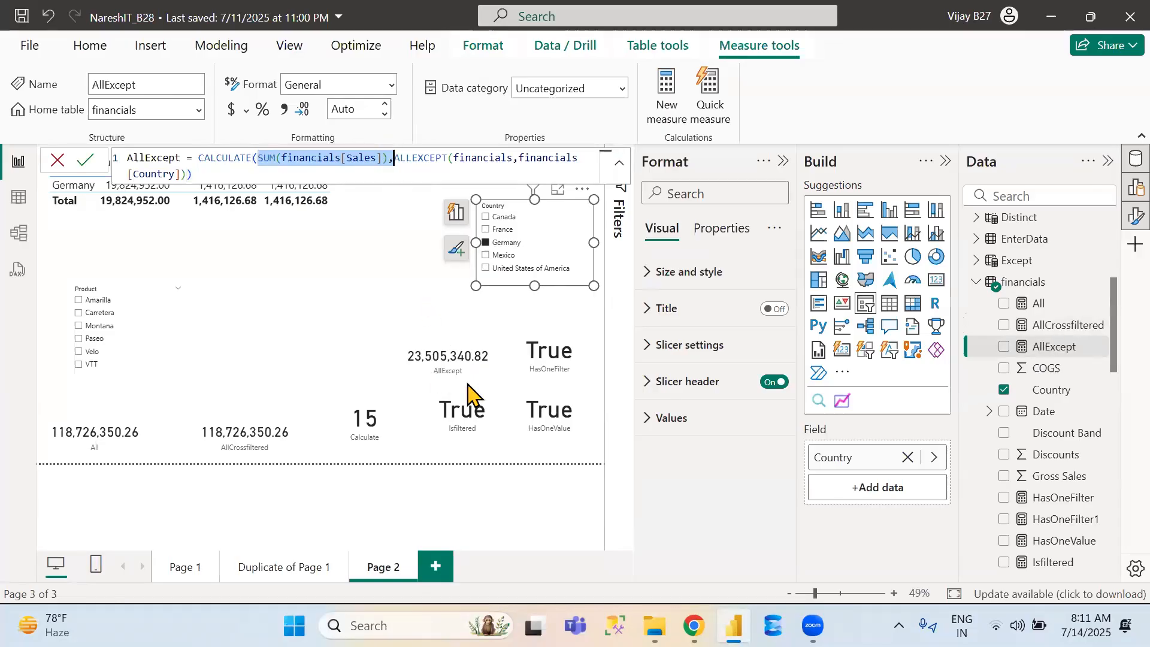
Compare the AllExcept card under the country United States of America and under only the product Montana
click(488, 275)
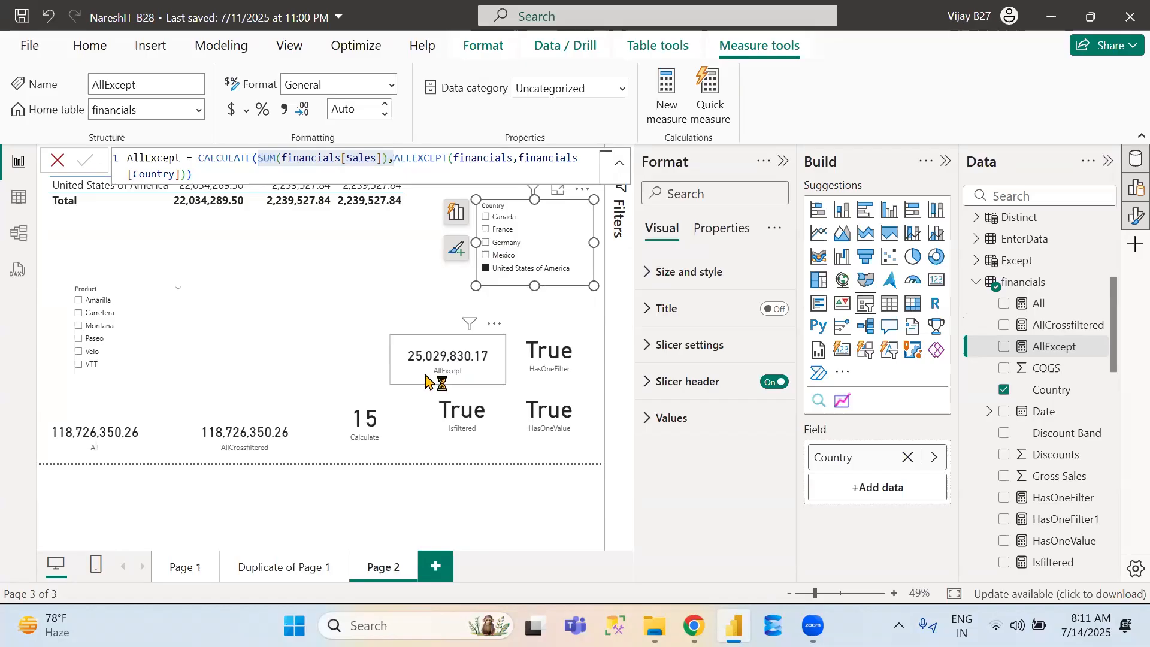
click(492, 269)
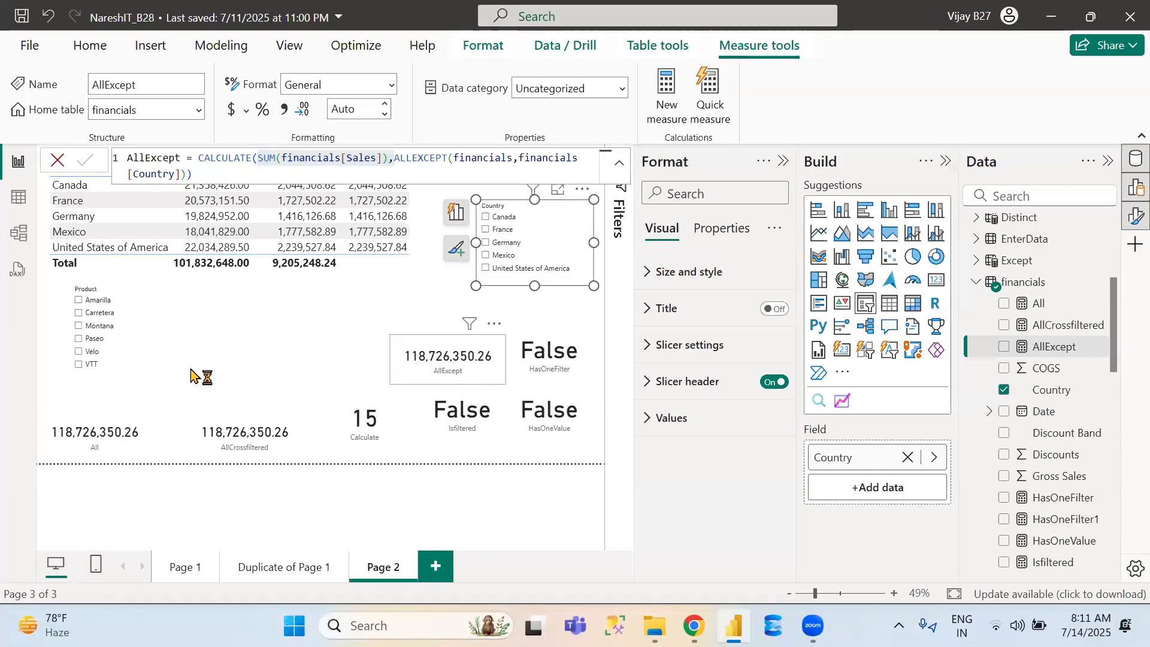
click(78, 327)
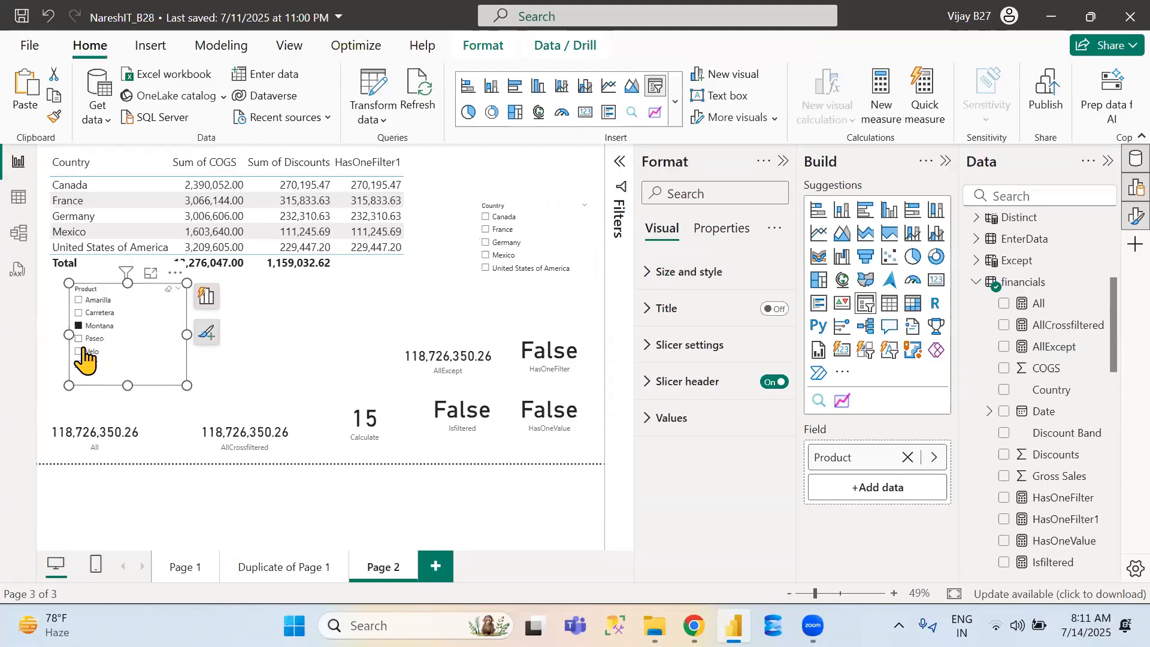
Clear Montana from the Product slicer, display the AllExcept formula, and switch to Chrome to consult the DAX filter functions table
click(79, 326)
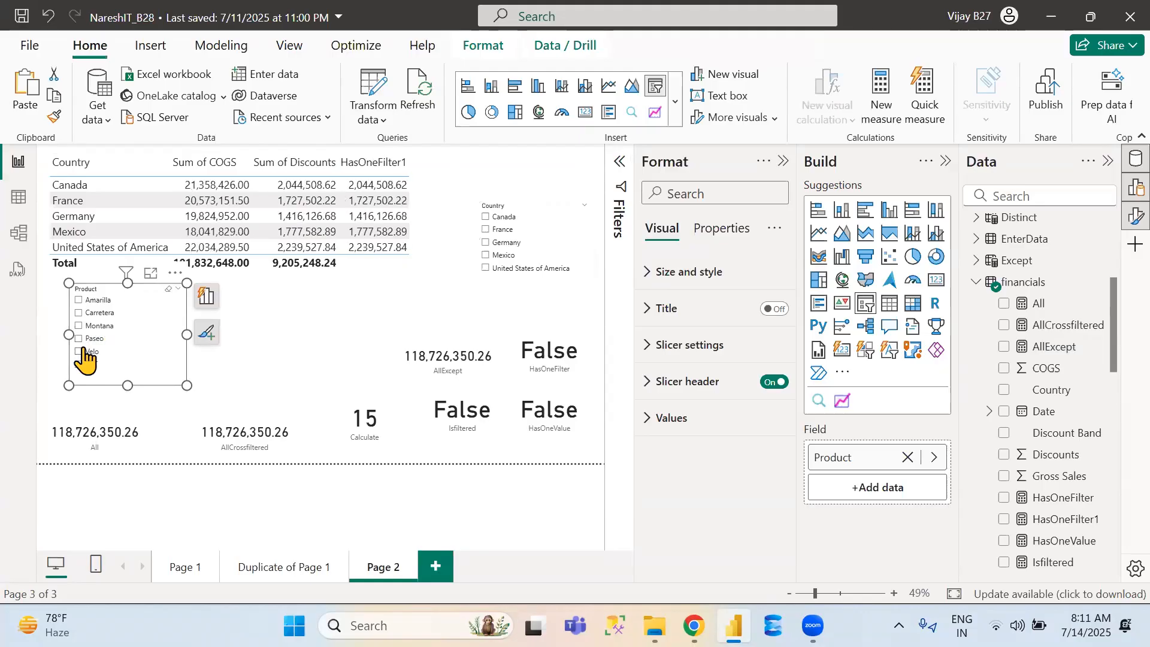
click(1050, 352)
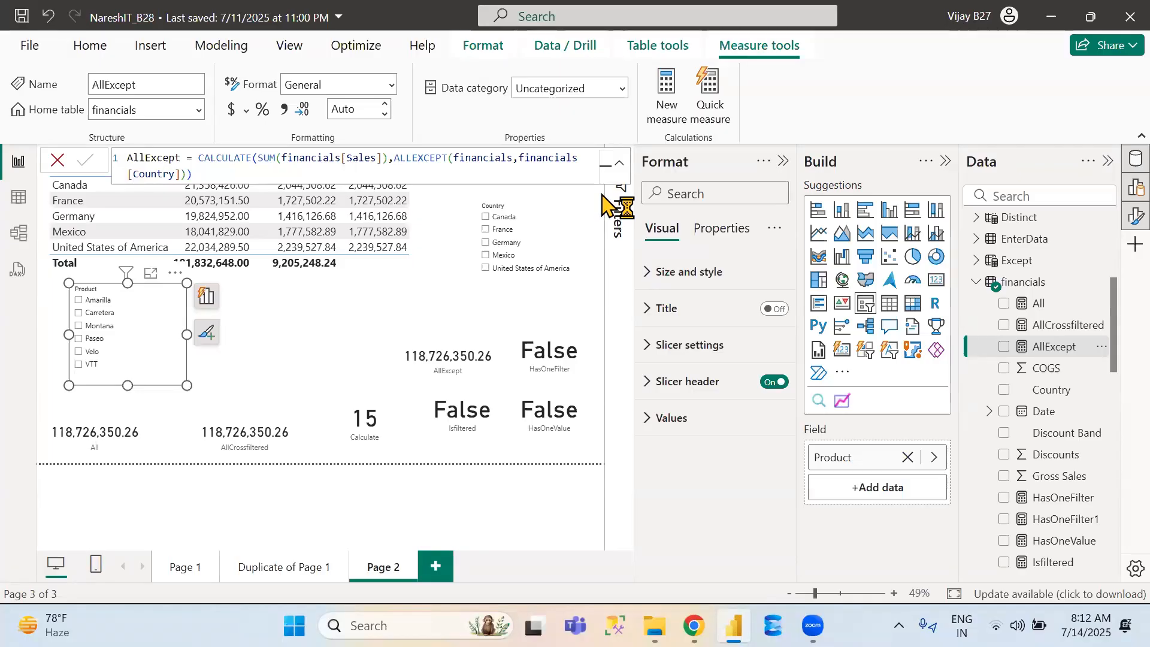
click(690, 624)
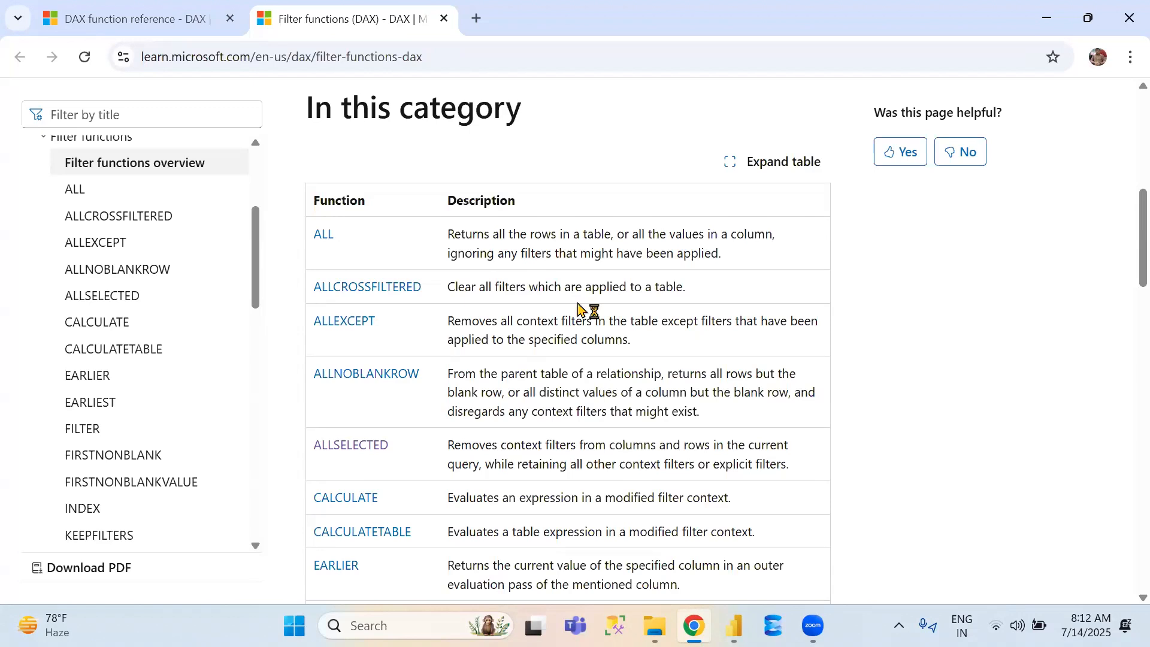
Return to Power BI and copy the whole AllExcept formula into a new measure in the financials table
key(alt+Tab)
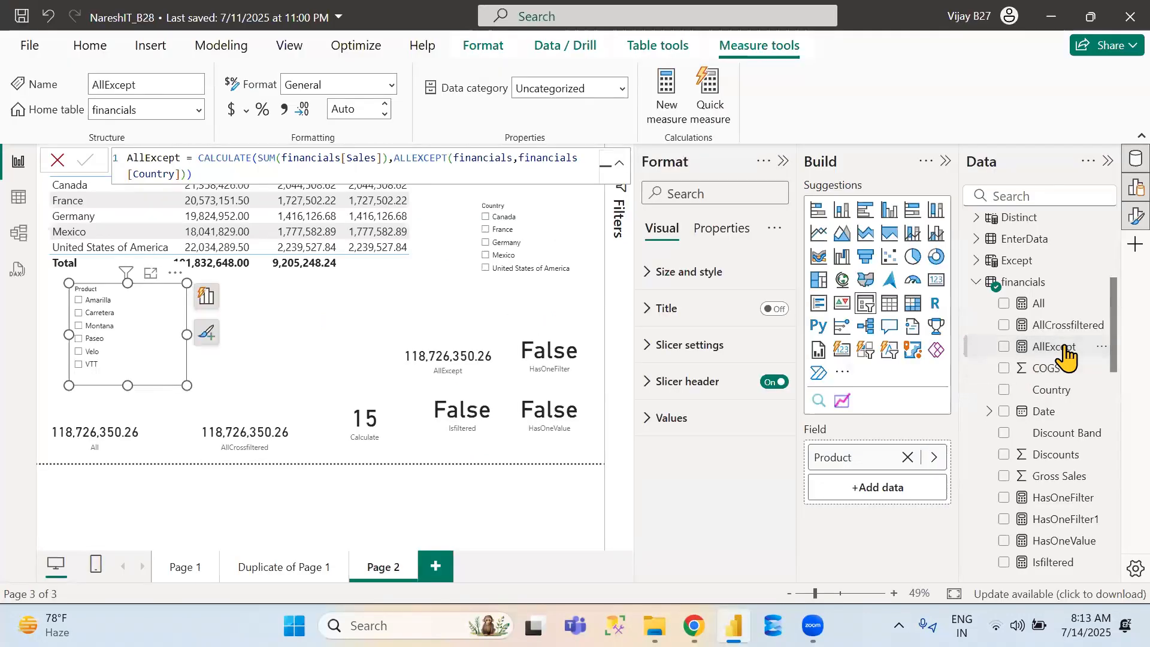
click(217, 178)
key(ctrl+a)
key(ctrl+c)
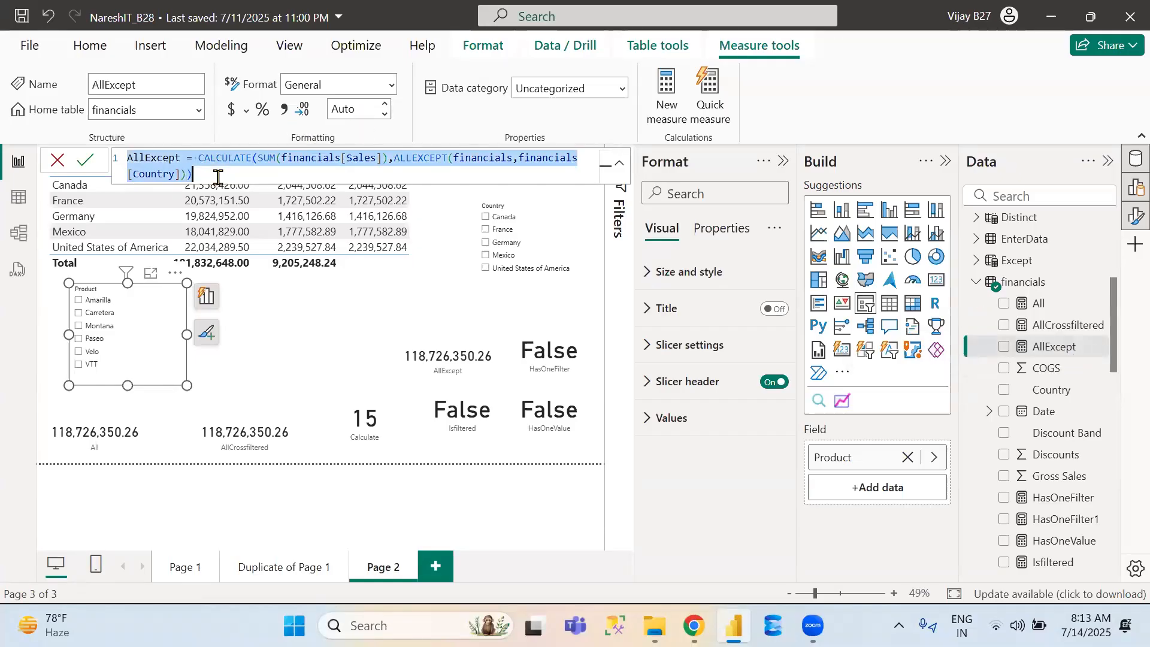
right_click(1042, 378)
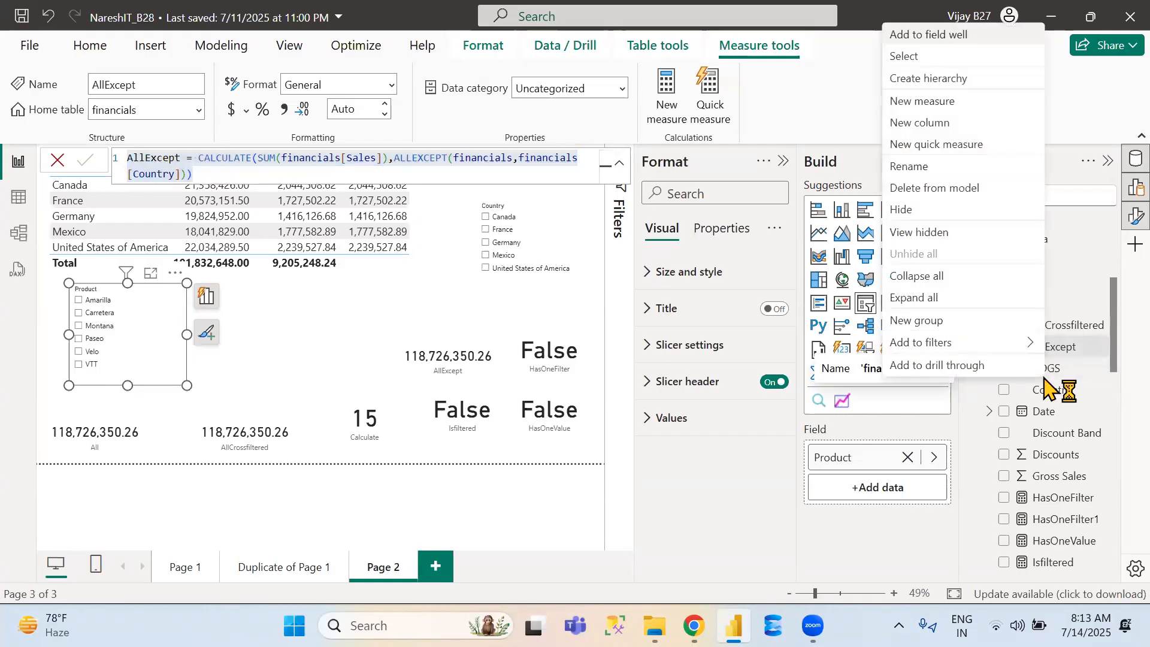
click(936, 102)
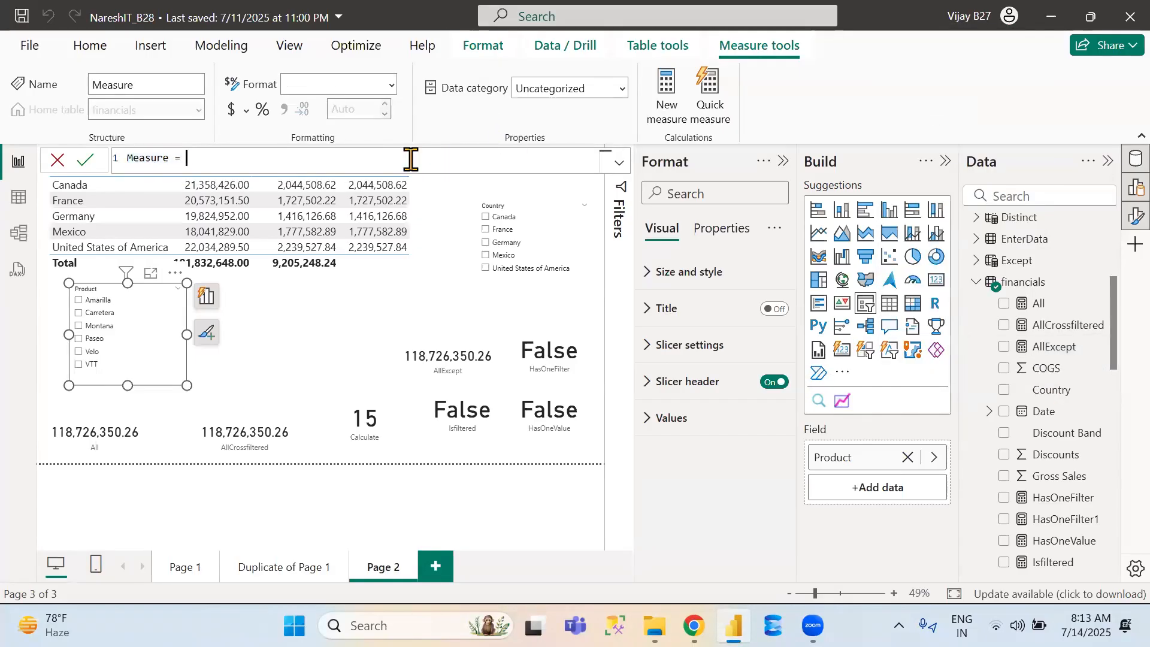
key(ctrl+a)
key(ctrl+v)
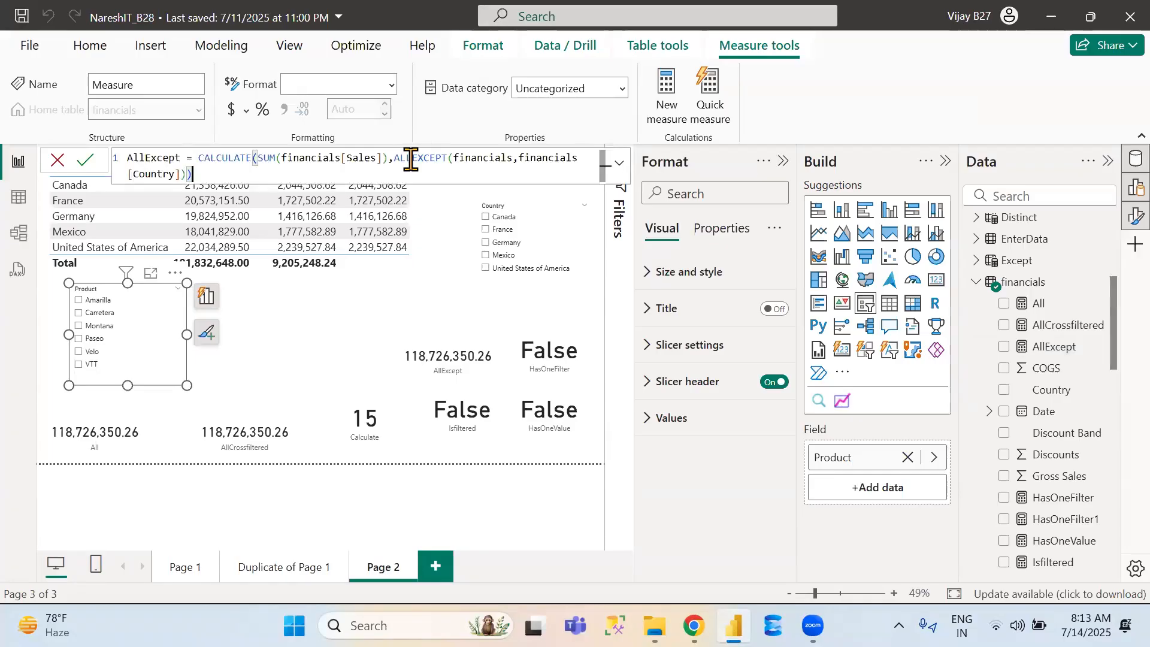
Rename the pasted measure in its formula as AllSelected
double_click(147, 158)
text(All)
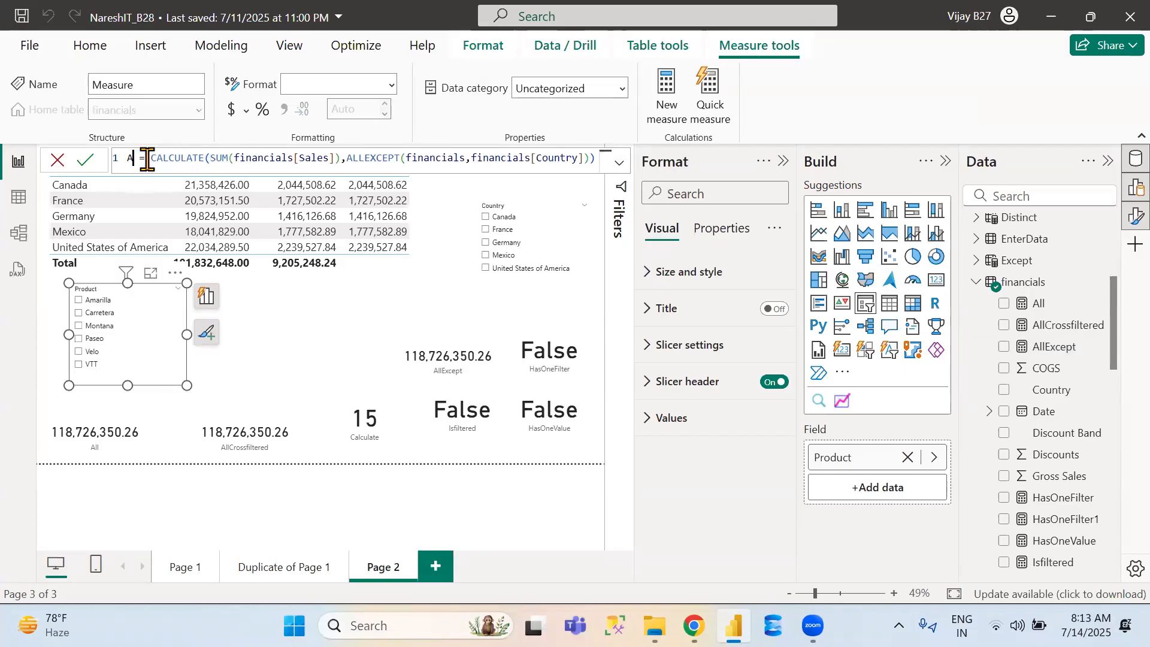
text(Selecte)
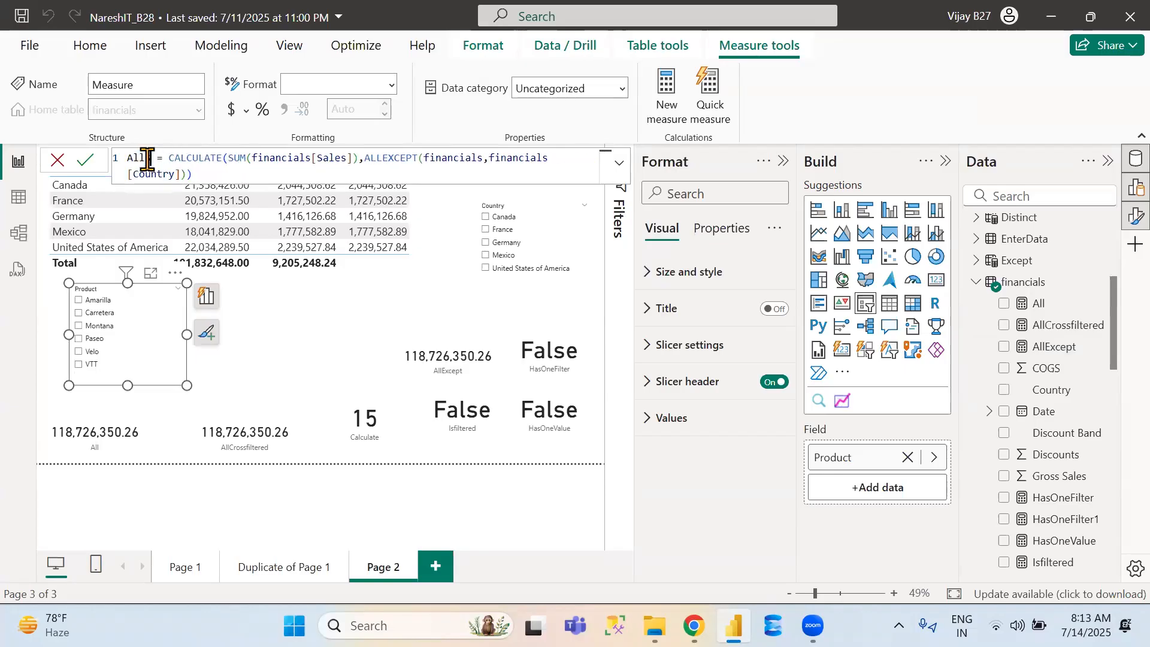
text(d)
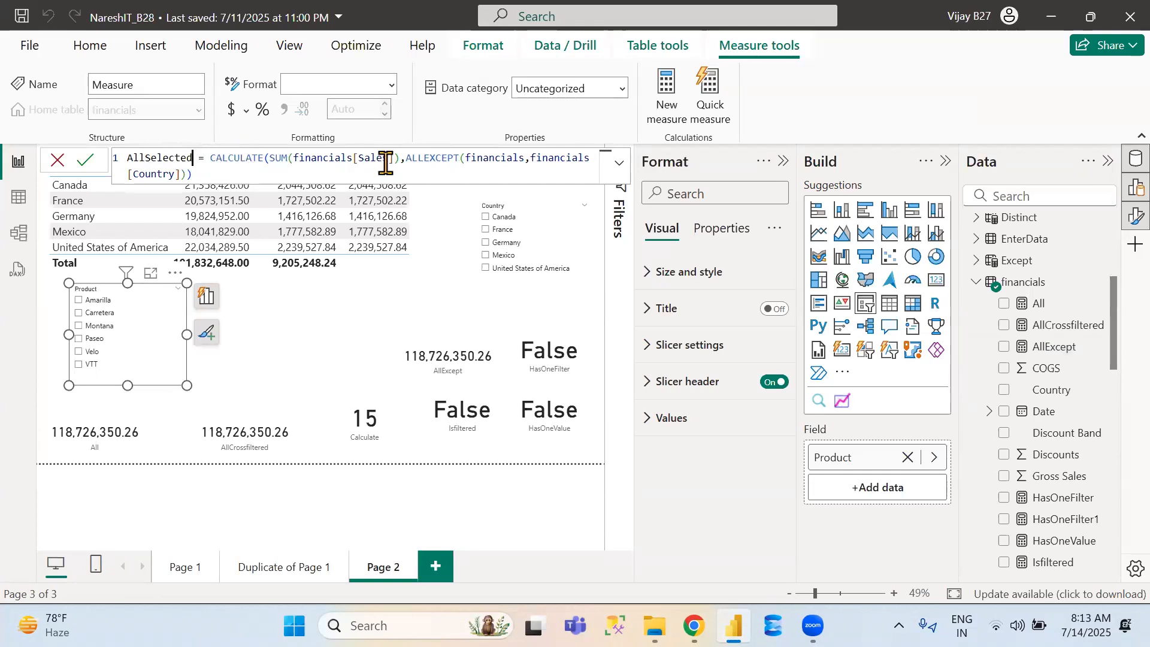
Change the filter argument to ALLSELECTED(financials[Country]), removing the separate financials table argument, and commit the measure
double_click(440, 157)
double_click(440, 157)
text(allse)
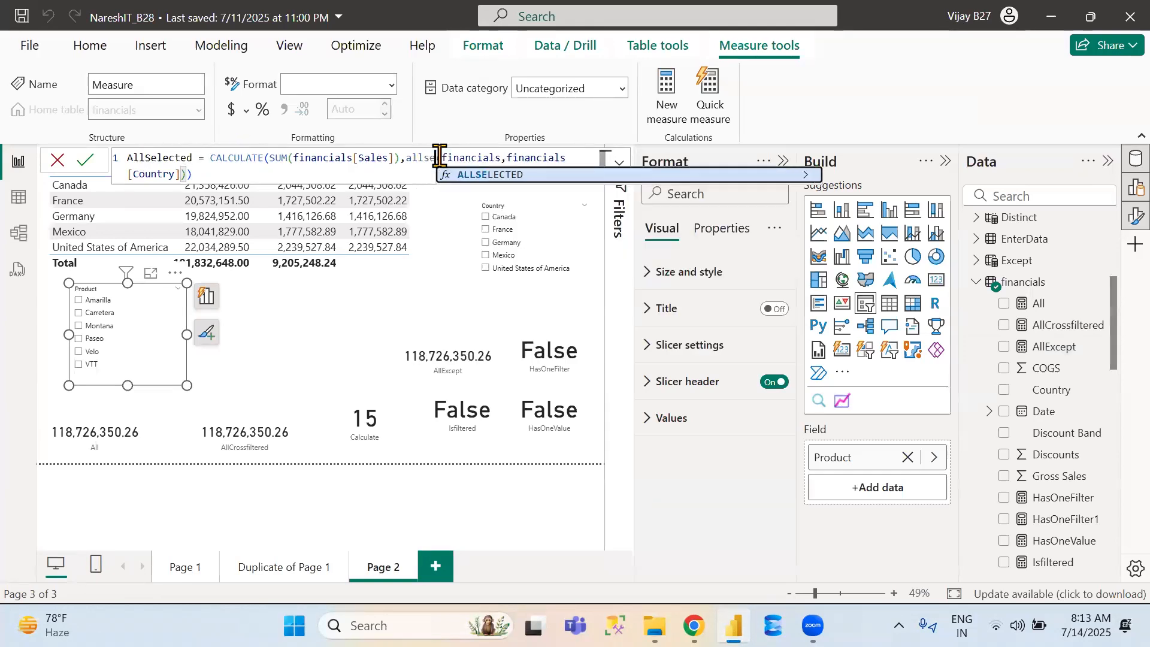
key(Tab)
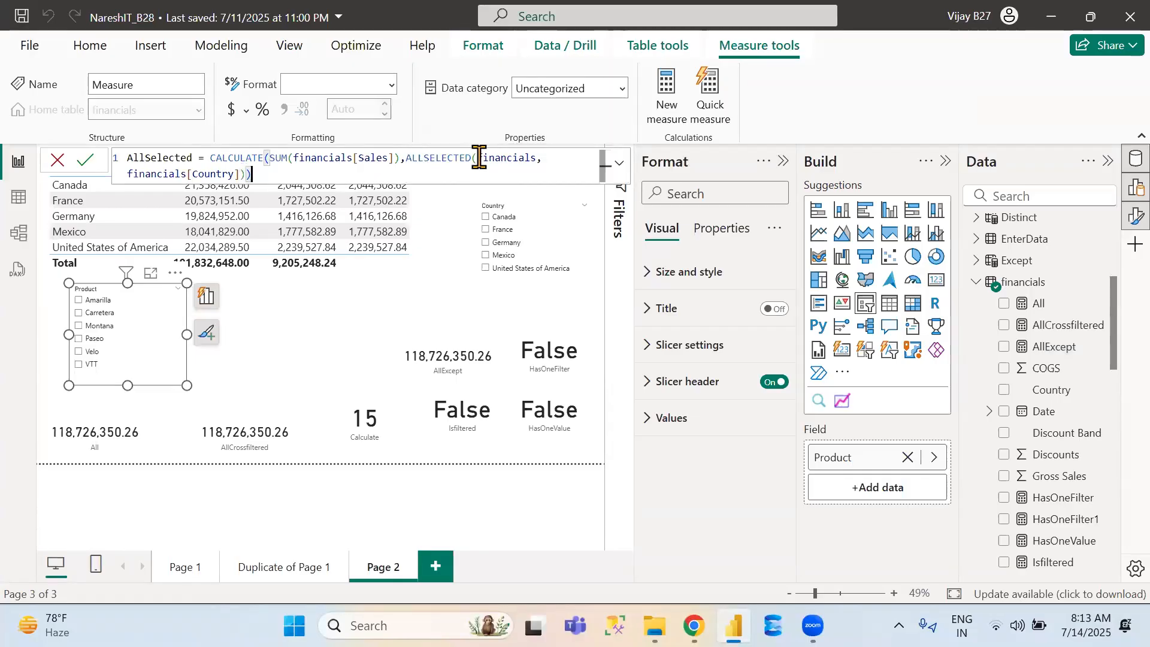
drag(476, 157, 347, 179)
drag(544, 165, 545, 165)
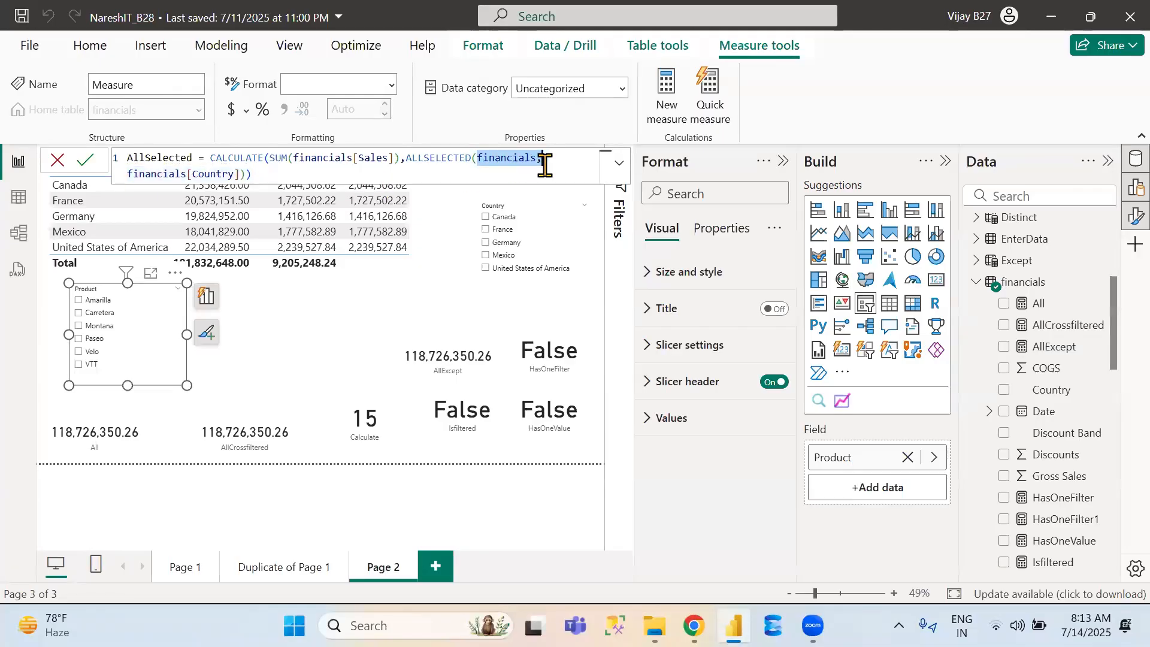
key(BackSpace)
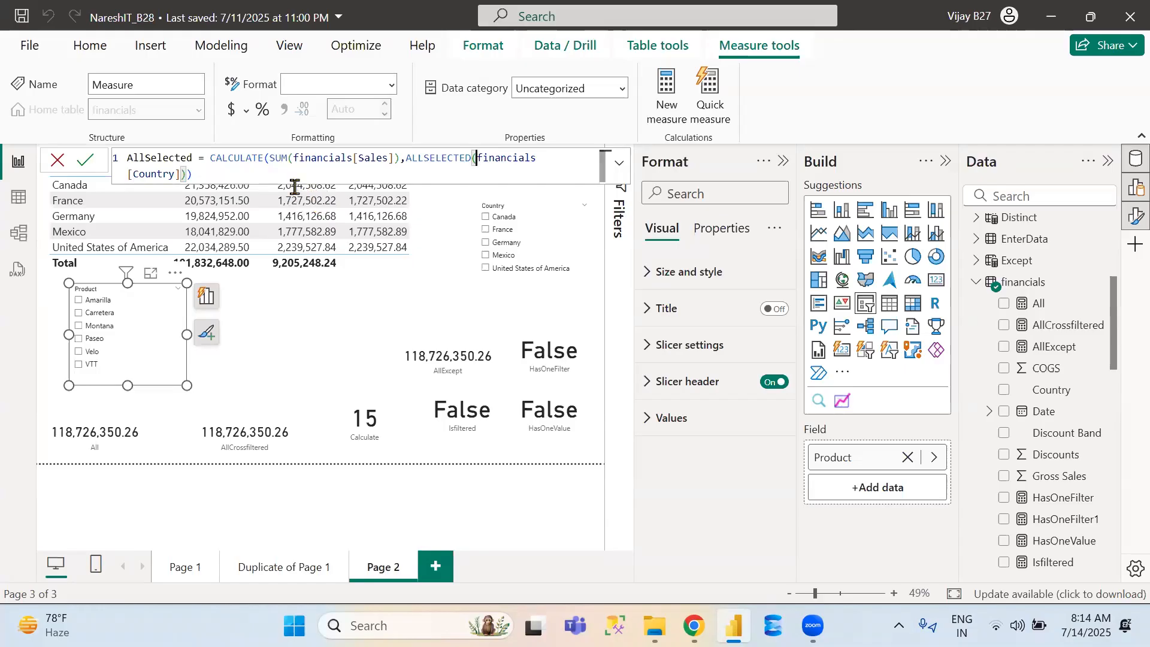
click(88, 162)
Place a copy of the AllExcept card beside the original, with AllSelected as its field instead
click(448, 368)
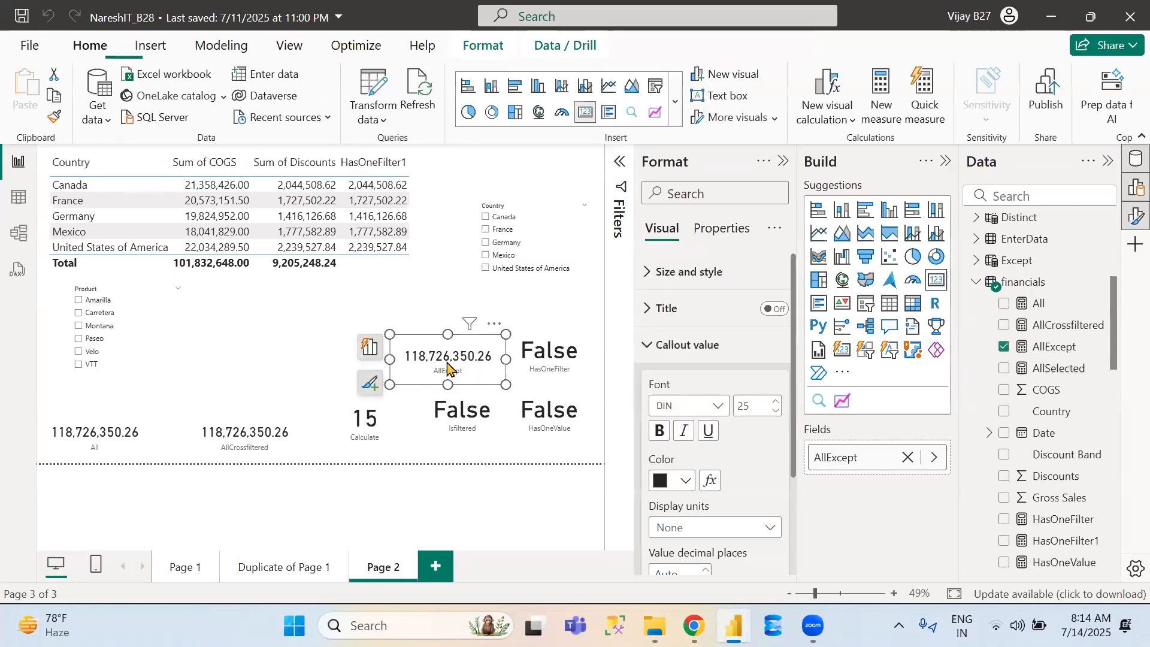
drag(448, 367, 317, 378)
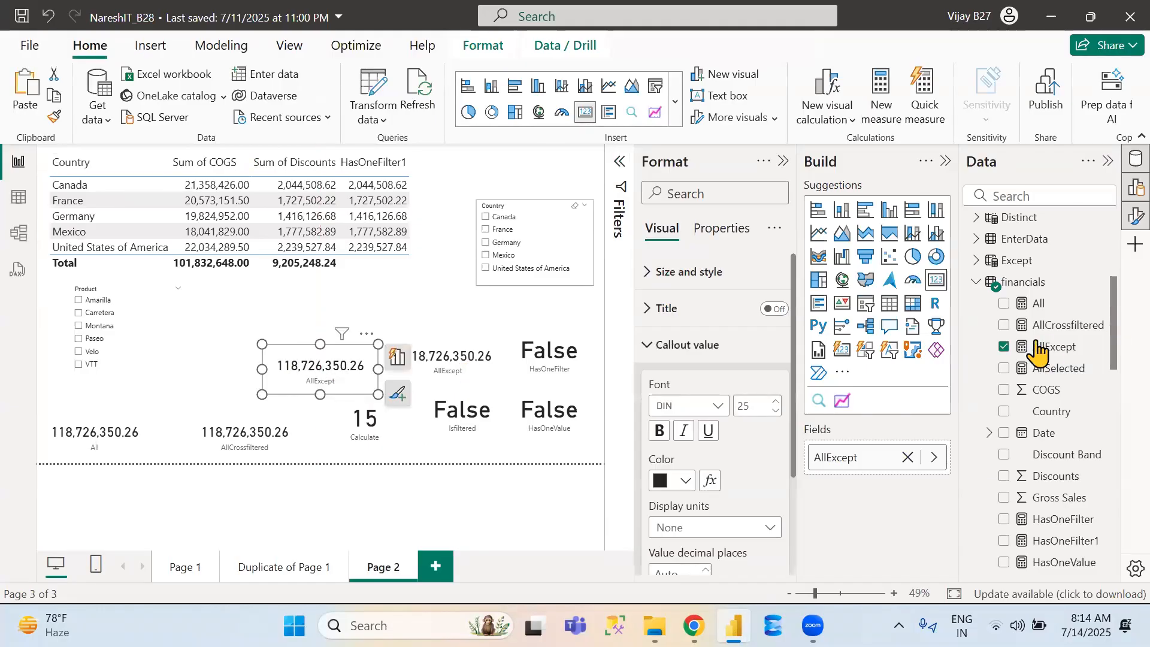
click(1005, 347)
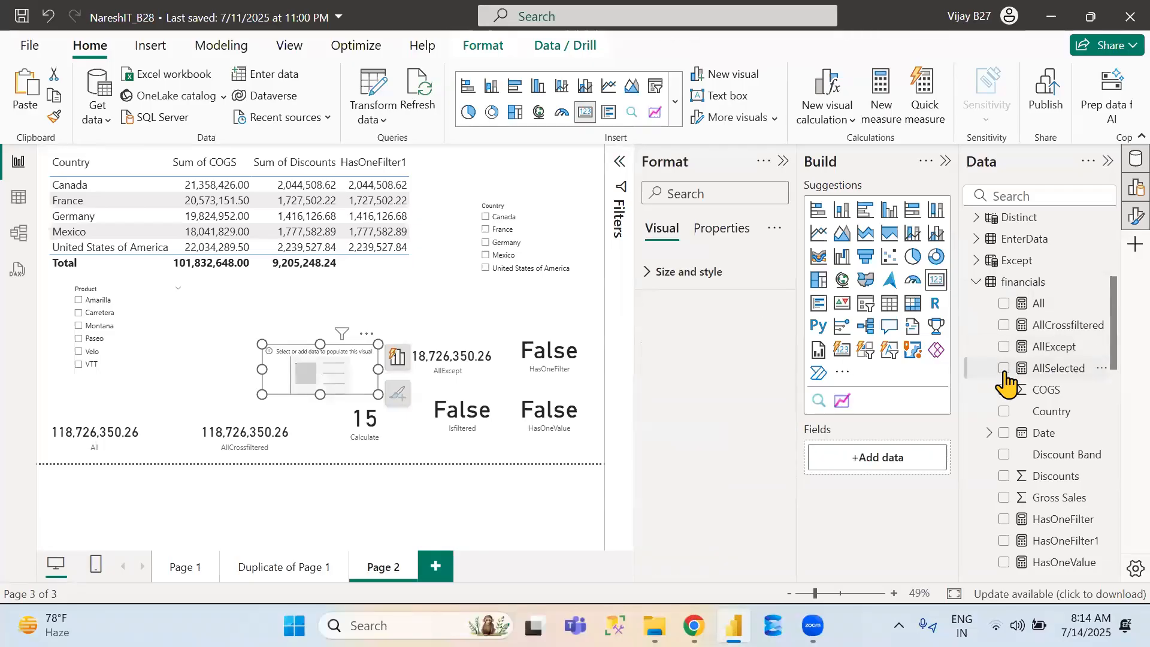
click(1004, 368)
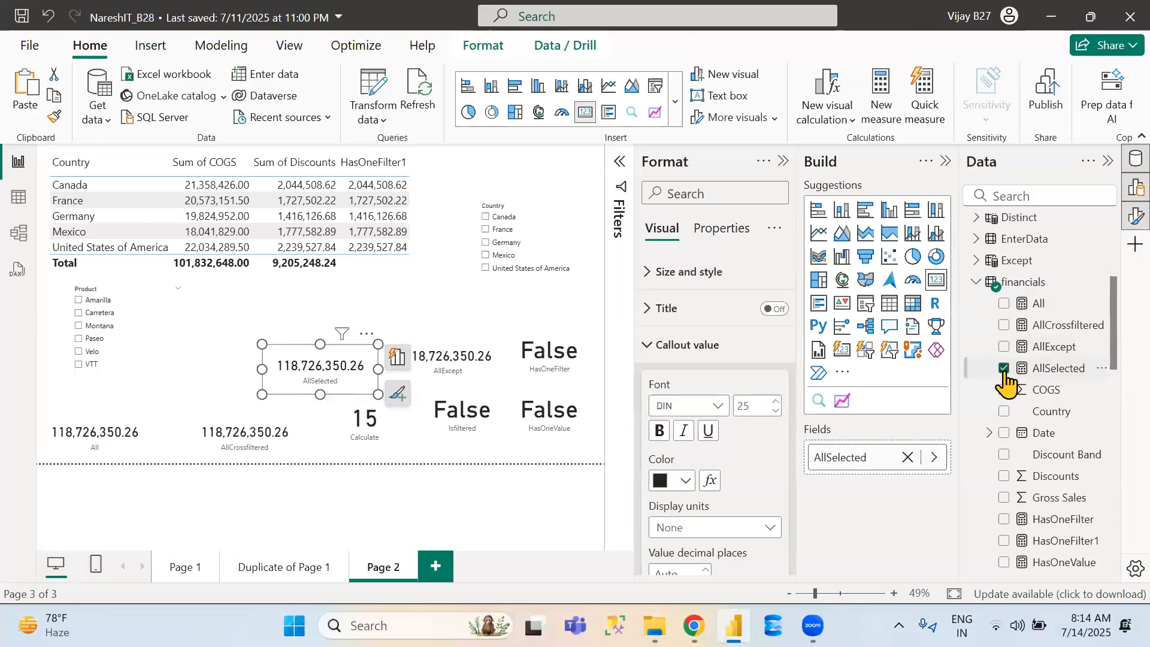
click(274, 327)
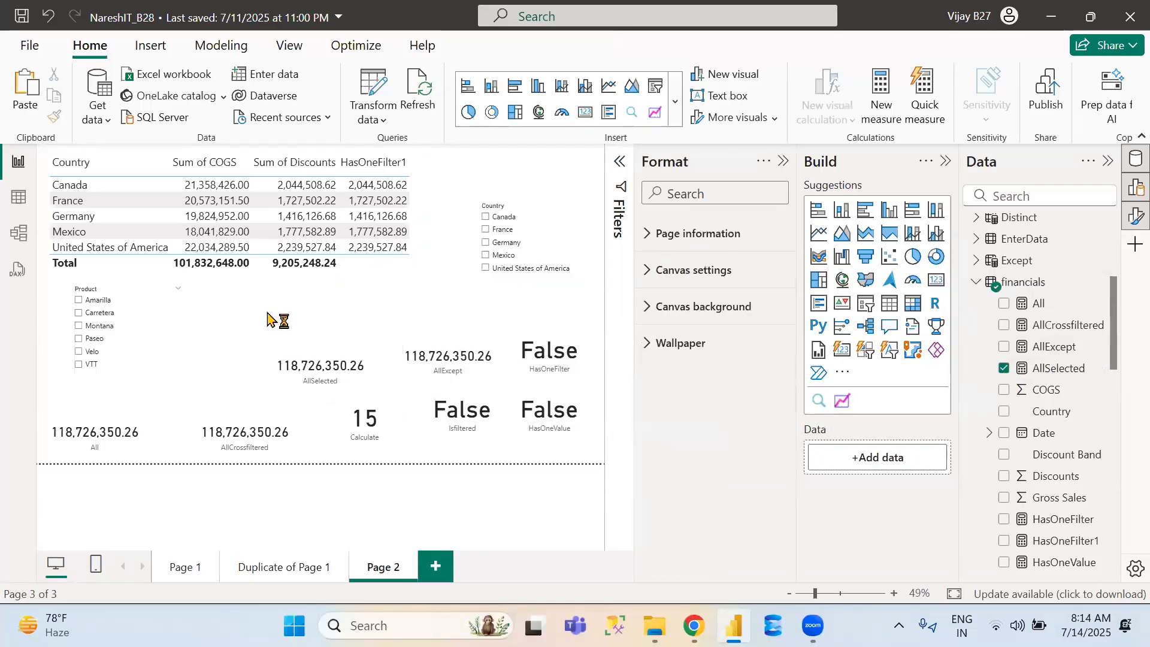
Check the AllSelected card with only the country France and with only the product Montana, clearing each selection after checking
click(486, 230)
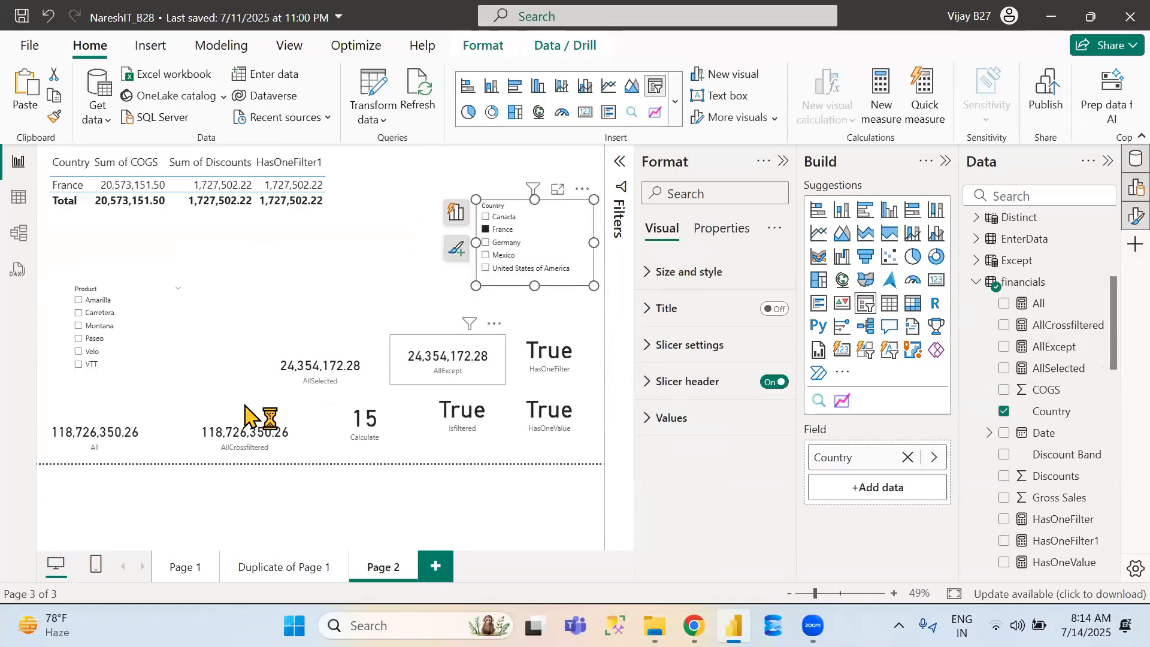
click(503, 230)
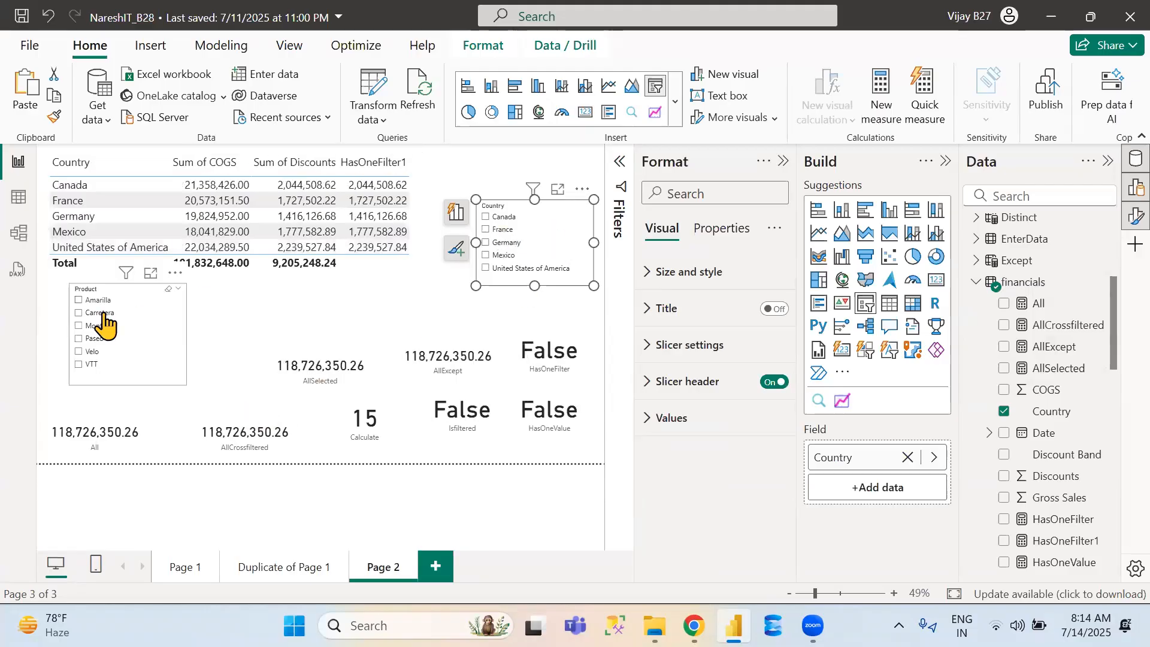
click(79, 325)
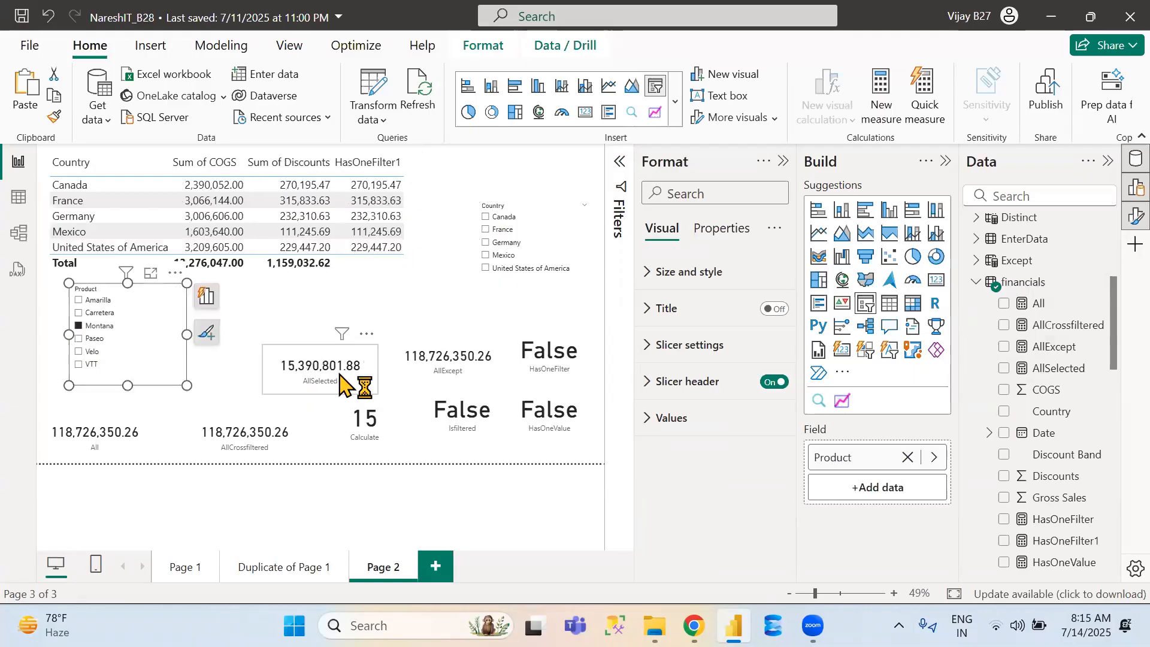
click(85, 330)
click(293, 322)
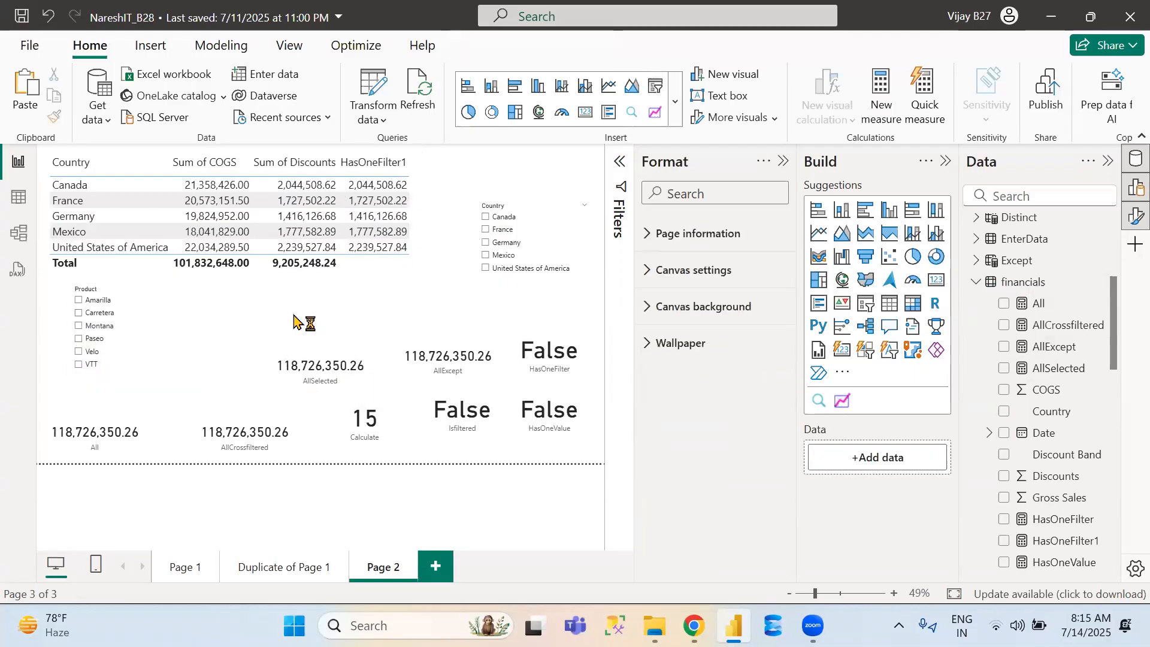
Save the report and move the Product slicer to the page's left edge, just above the All card
click(19, 18)
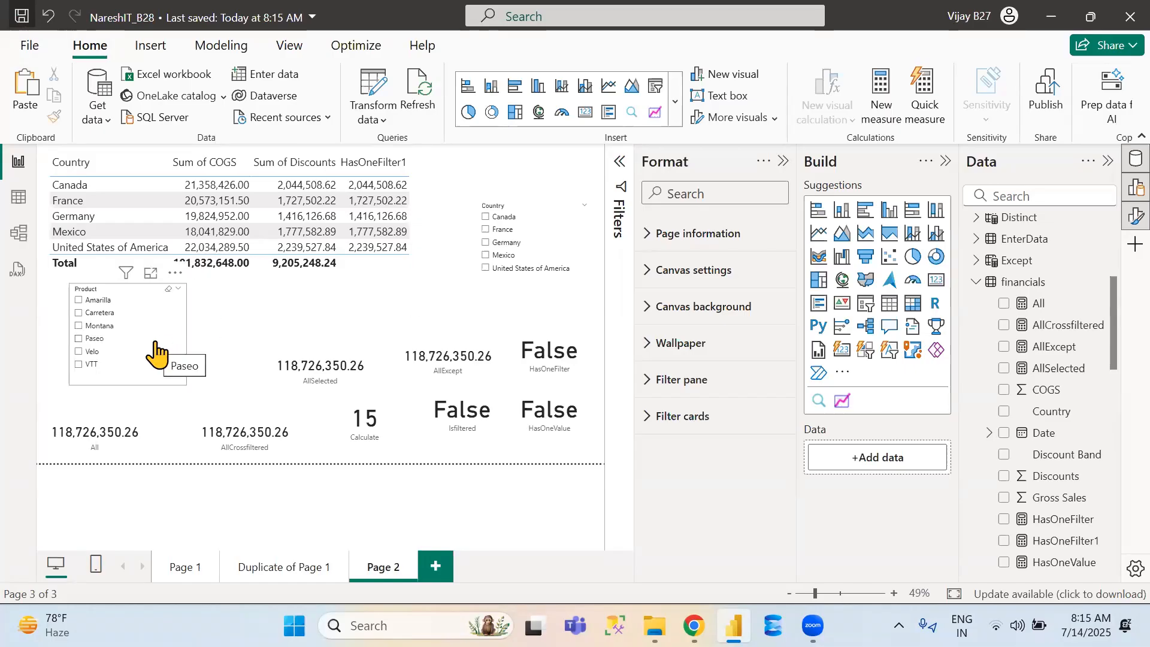
drag(157, 354, 125, 376)
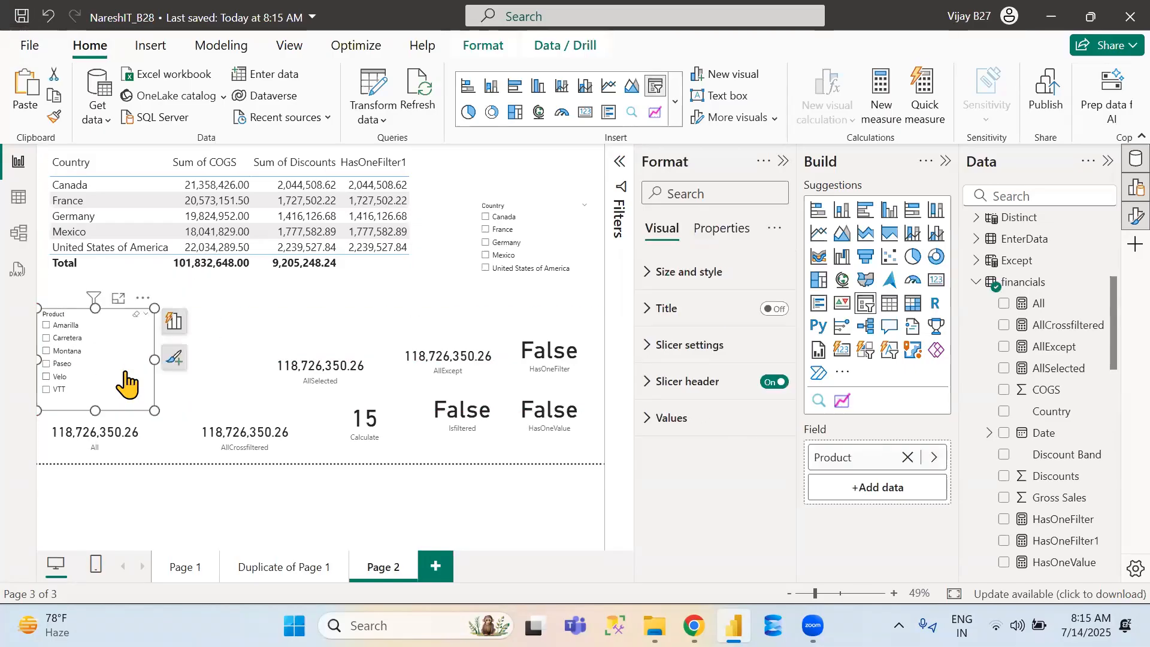
click(236, 349)
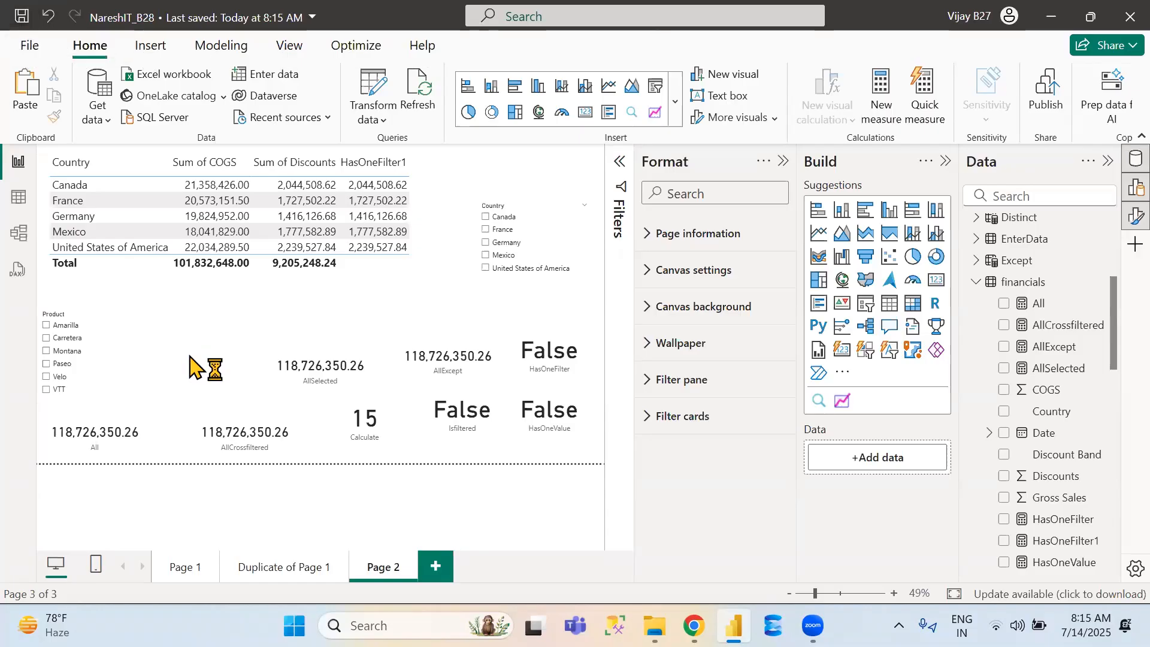
Switch to Chrome and review the DAX filter functions table down to the FILTER entry
key(alt+Tab)
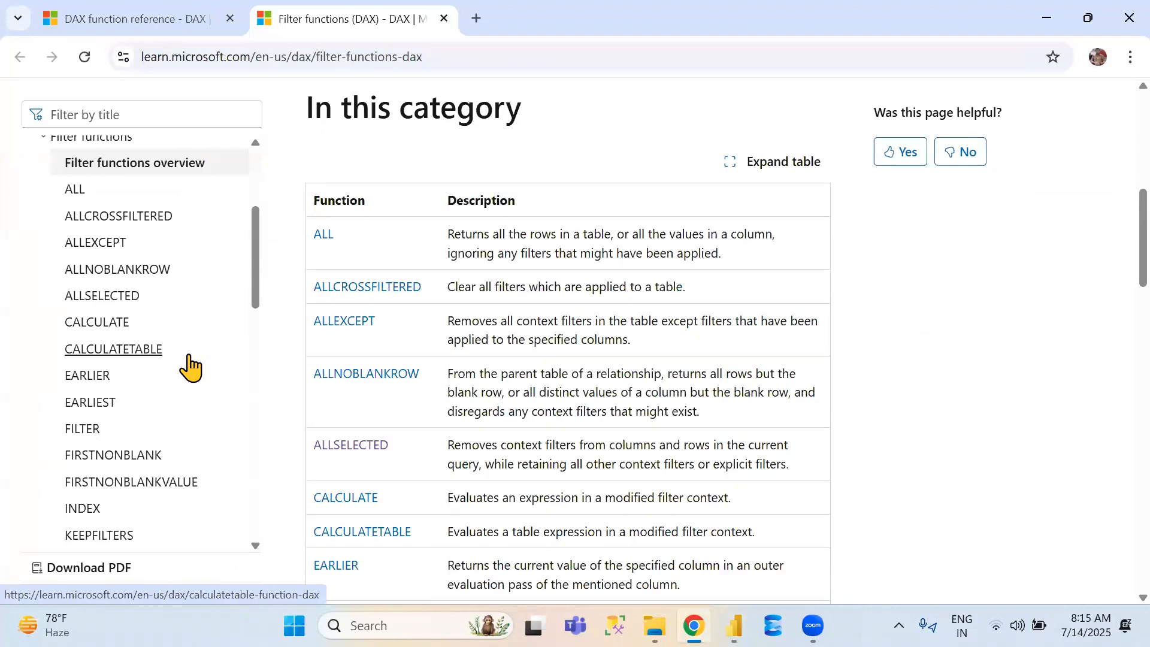
key(Down)
key(Down)
key(Down)
key(Down)
key(Down)
key(Down)
key(Down)
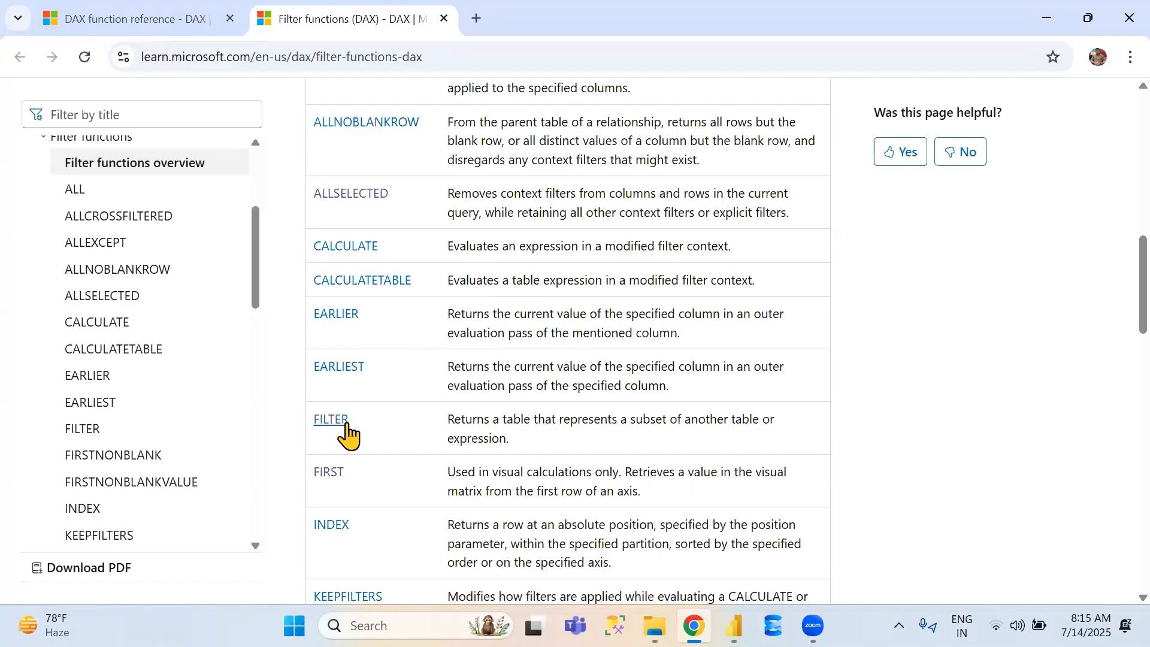
click(331, 392)
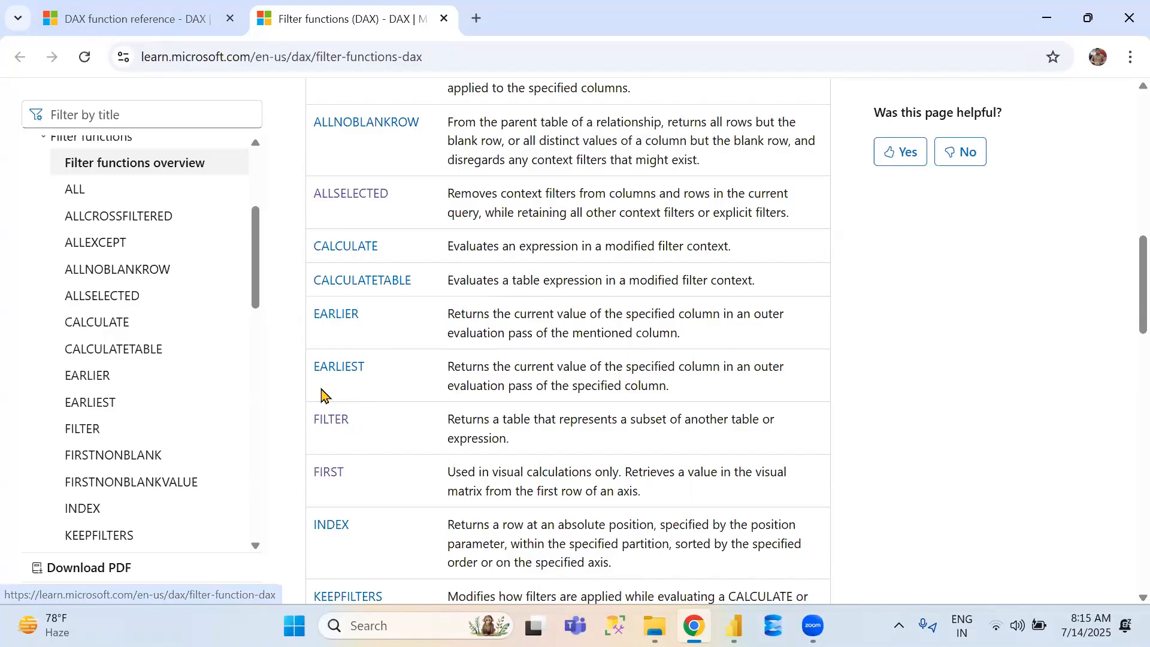
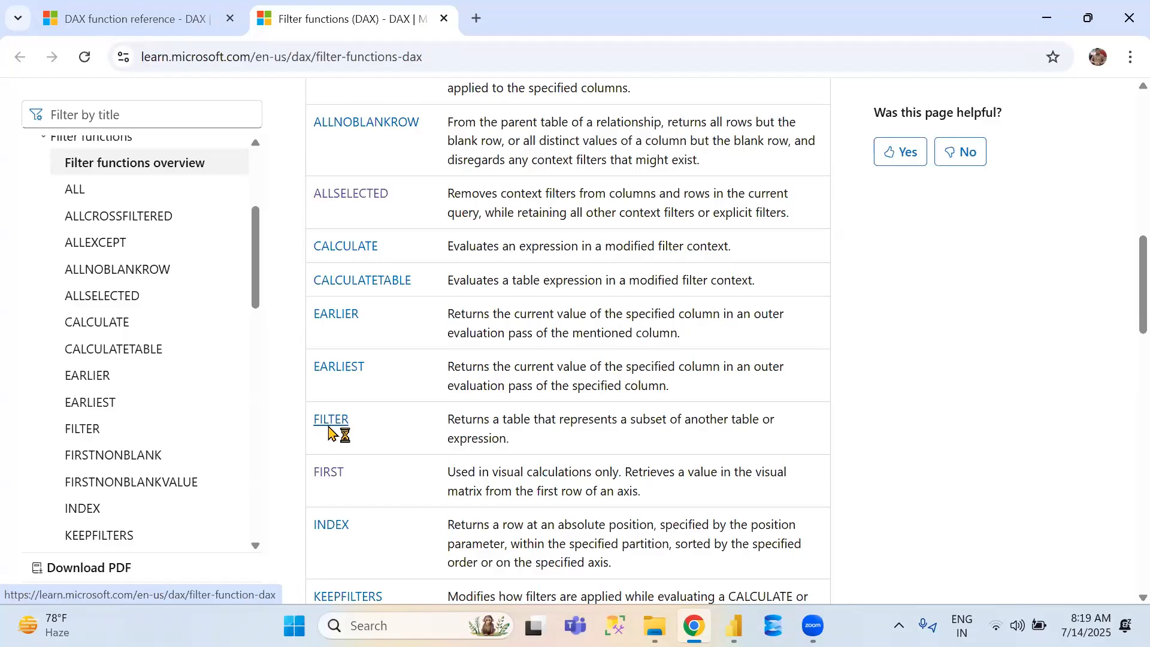
Switch to Power BI and start a new measure named Filter in the financials table, beginning its formula with CALCULATE
key(alt+Tab)
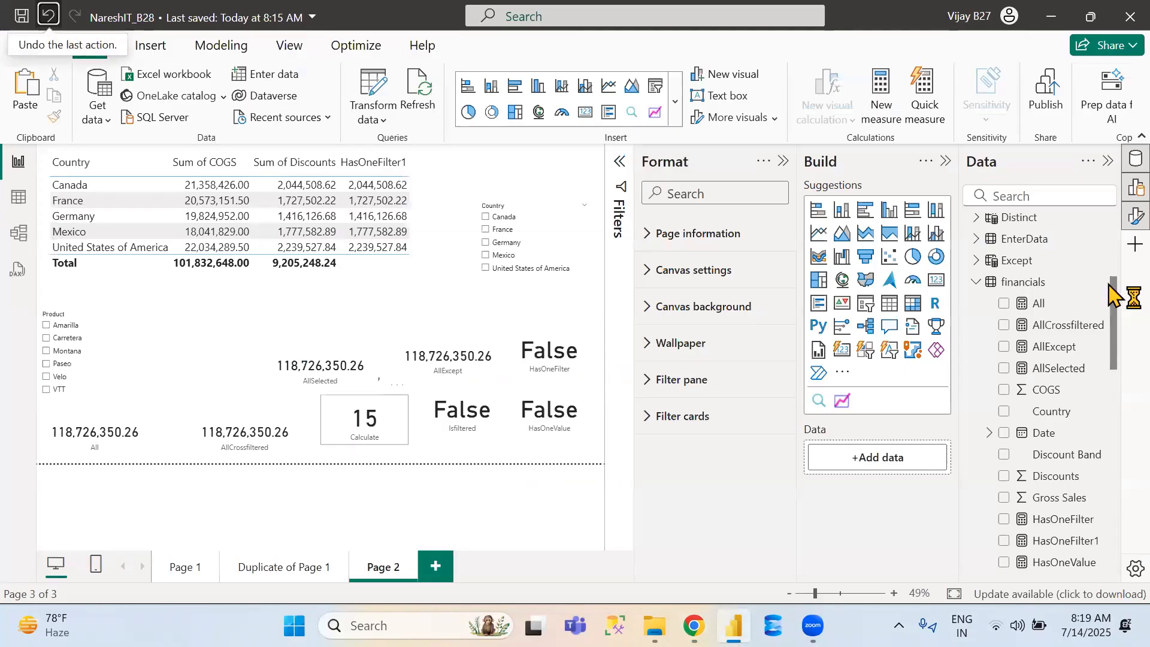
right_click(1044, 390)
click(922, 106)
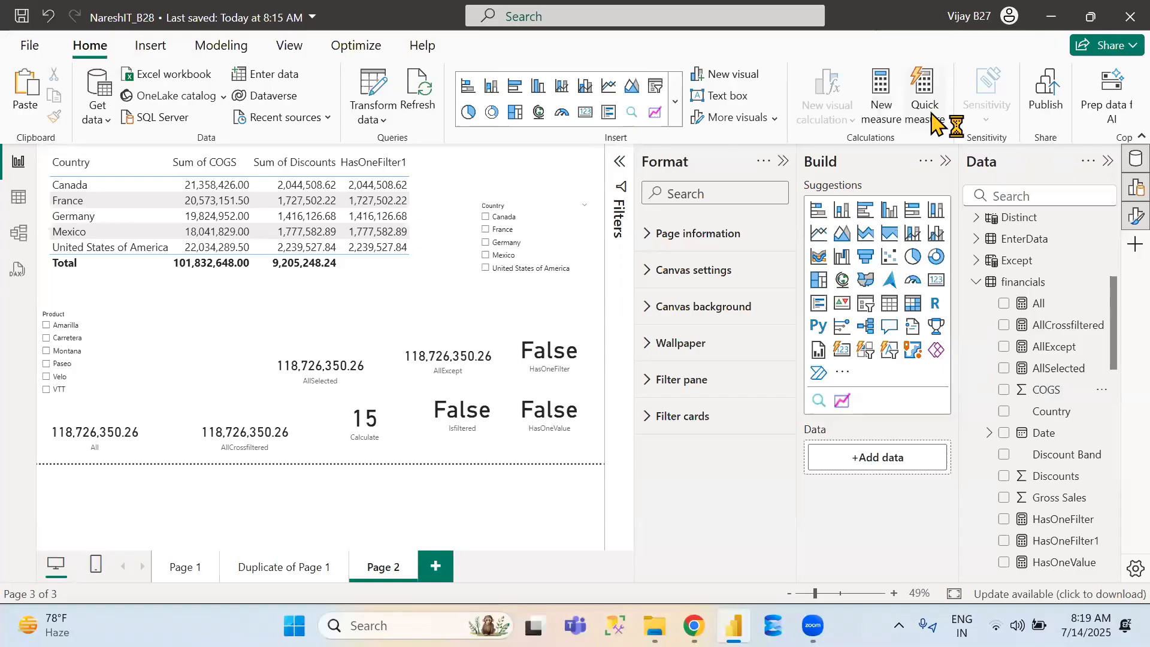
double_click(163, 157)
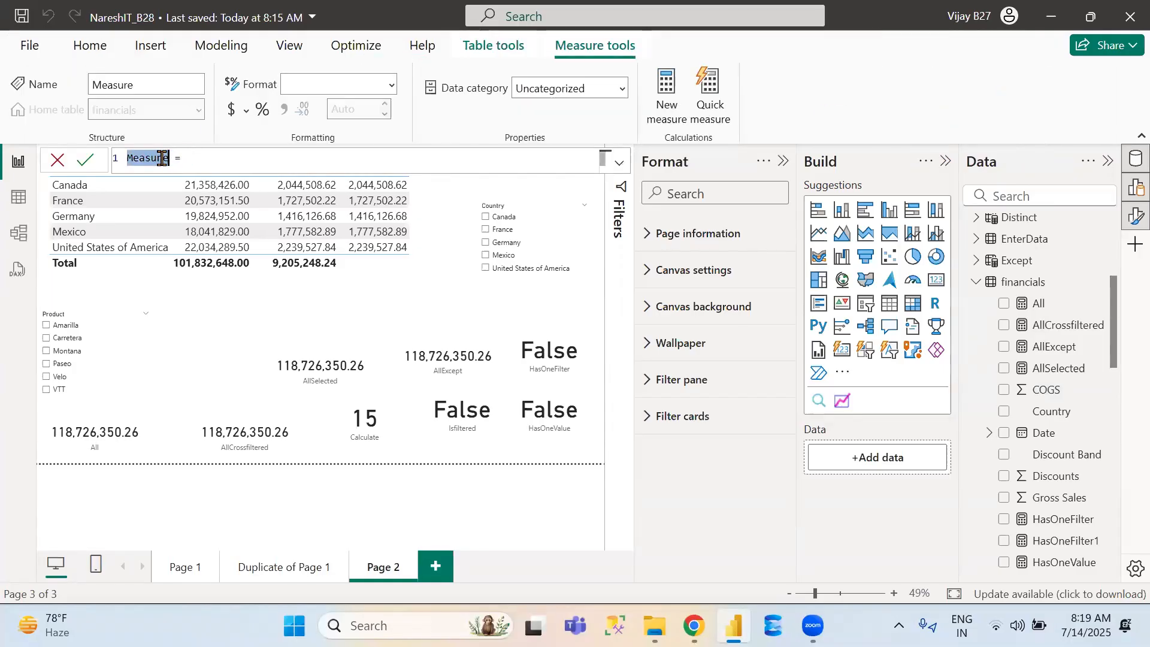
text(Filter = )
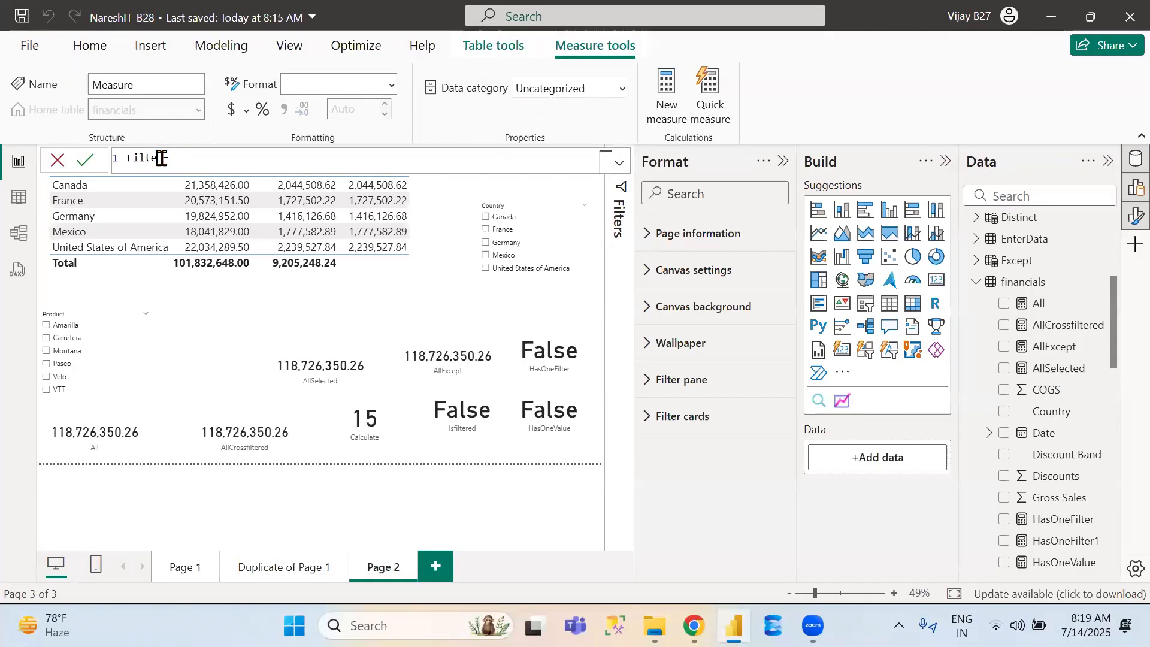
text(cal)
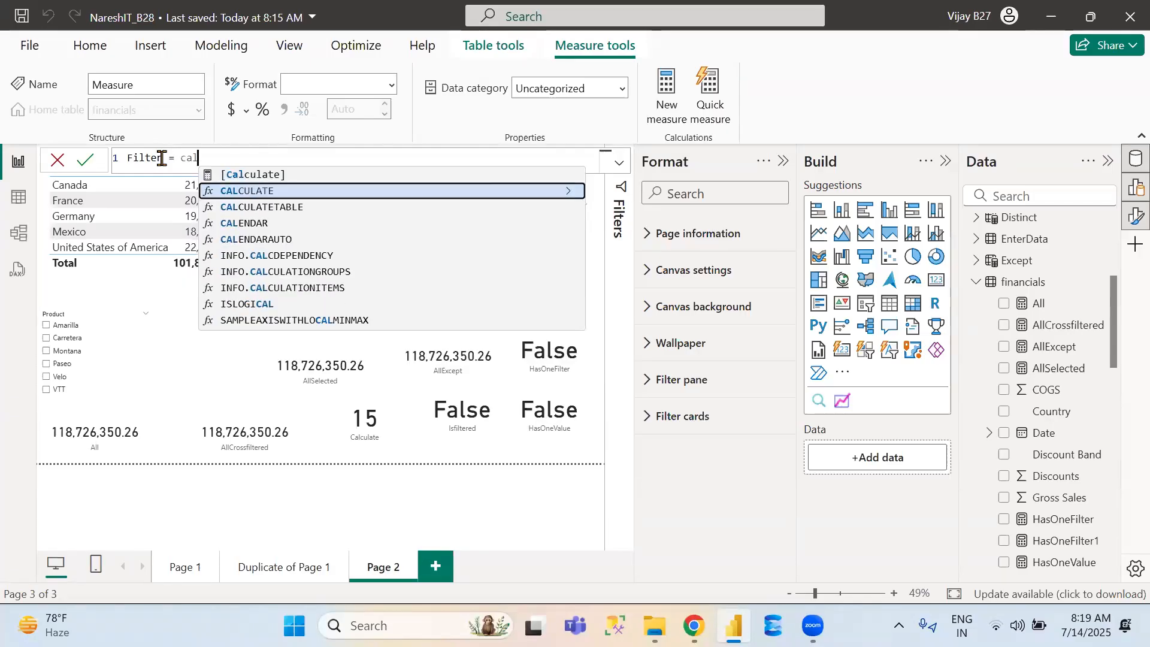
key(Tab)
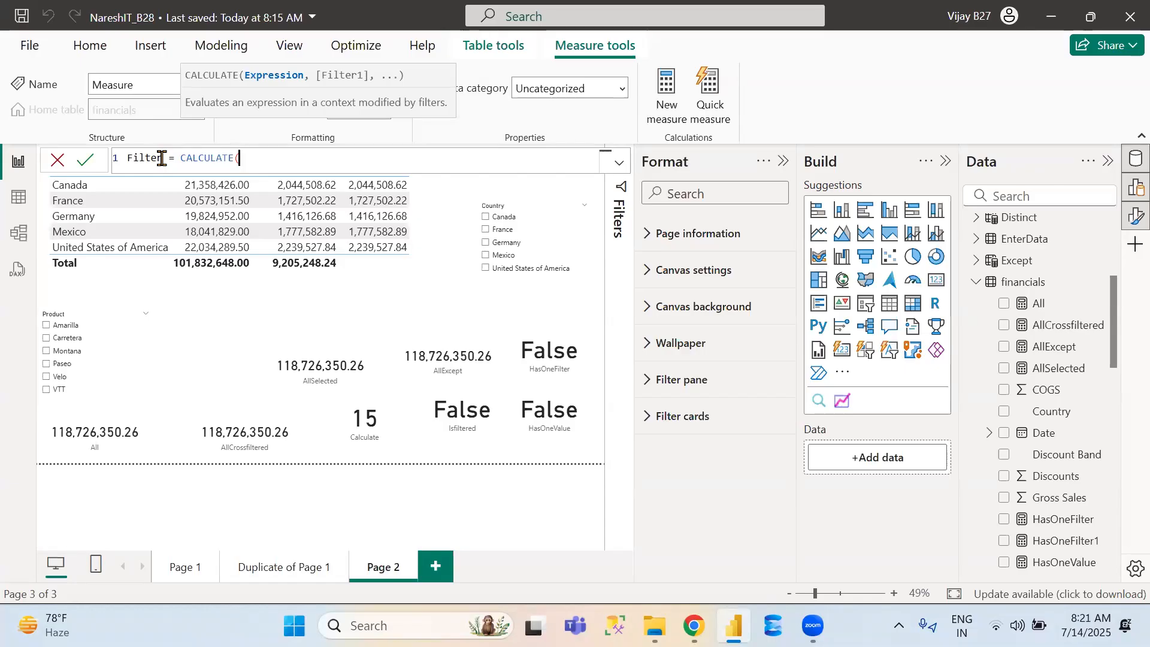
Enter SUM(financials[Sales]) as the expression argument of CALCULATE
text(sum)
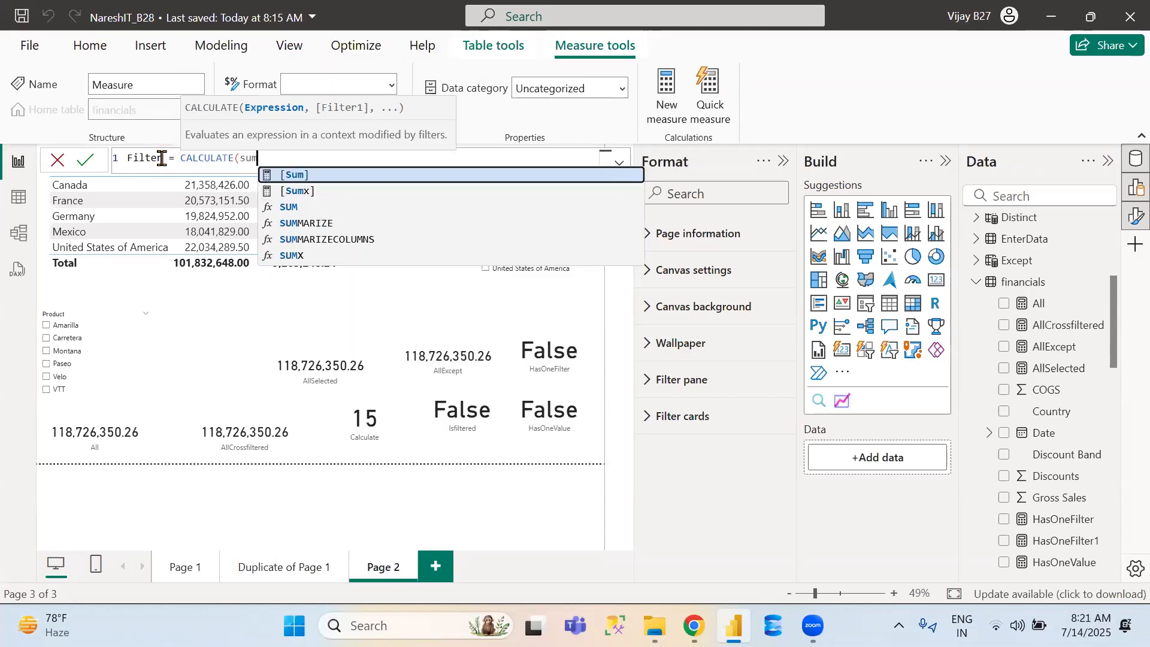
key(Down)
key(Down)
key(Tab)
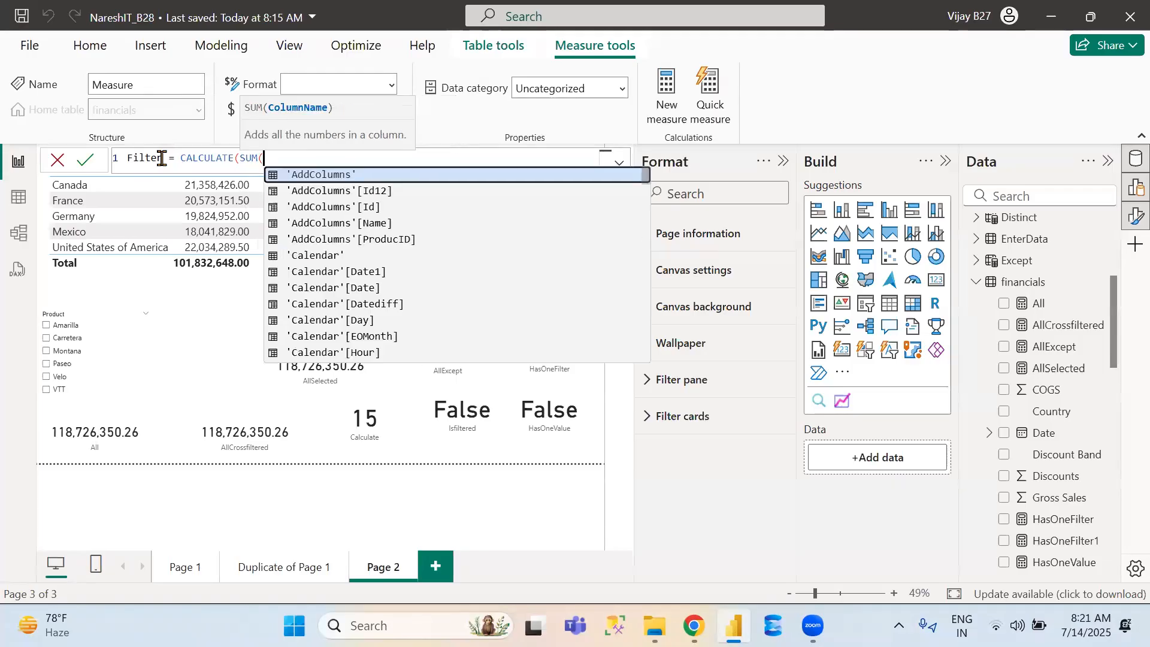
text(fin)
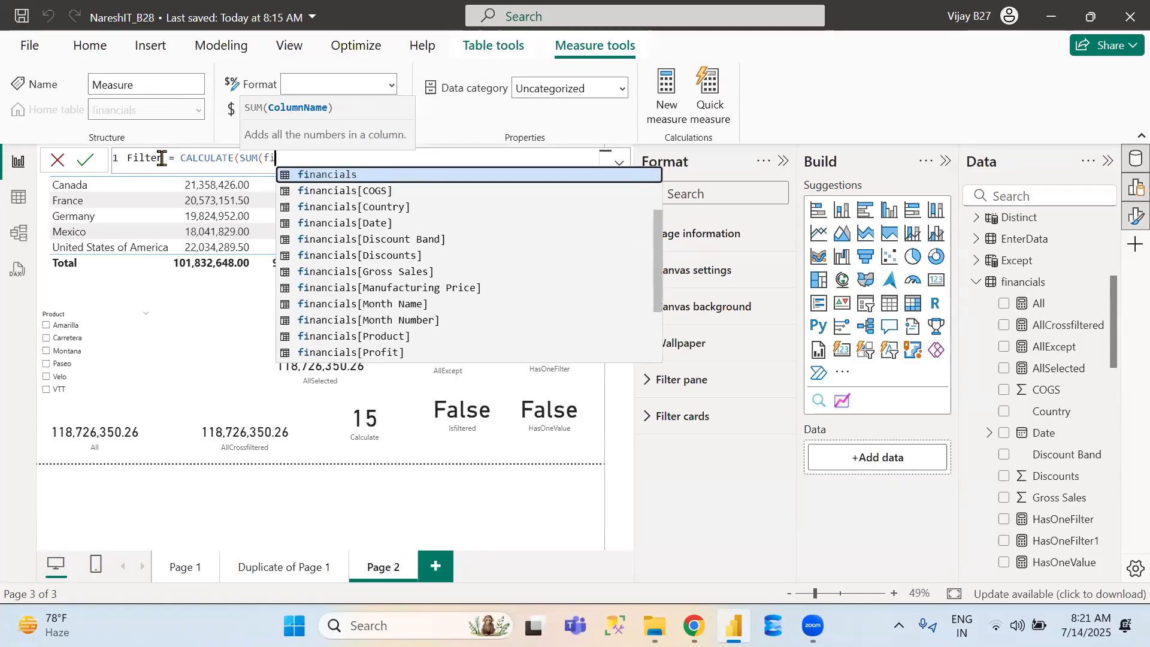
key(Down)
key(Down)
key(Down)
key(Down)
key(Down)
key(Down)
key(Down)
key(Down)
key(Down)
key(Down)
key(Down)
key(Down)
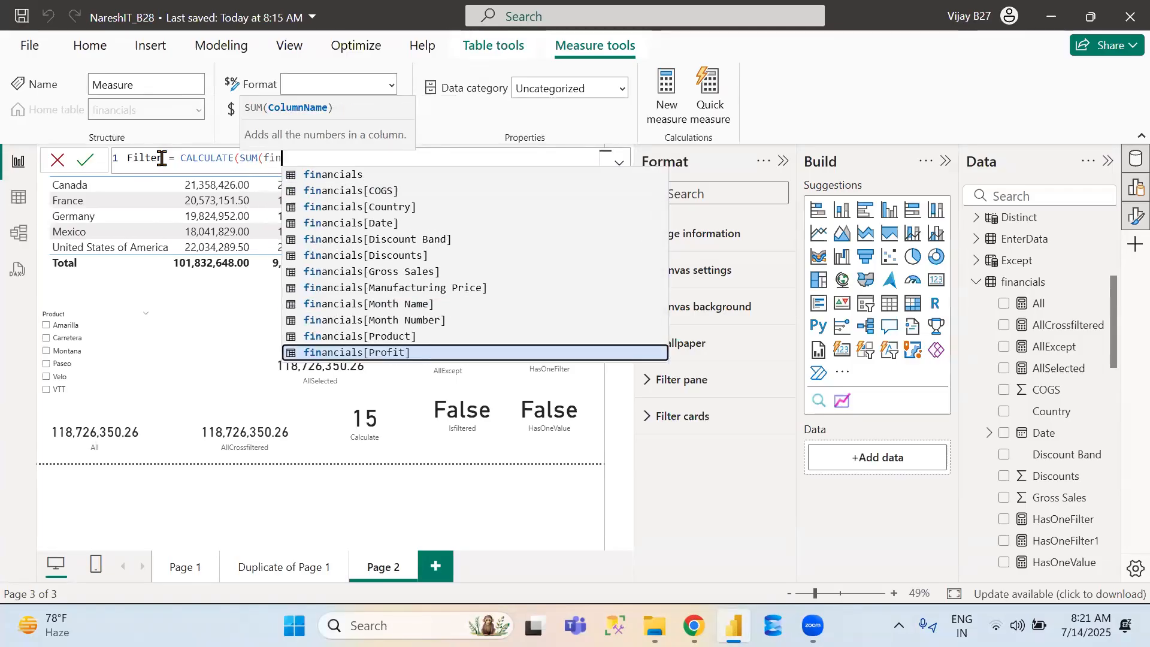
key(Down)
key(Up)
key(Up)
key(Down)
key(Down)
key(Tab)
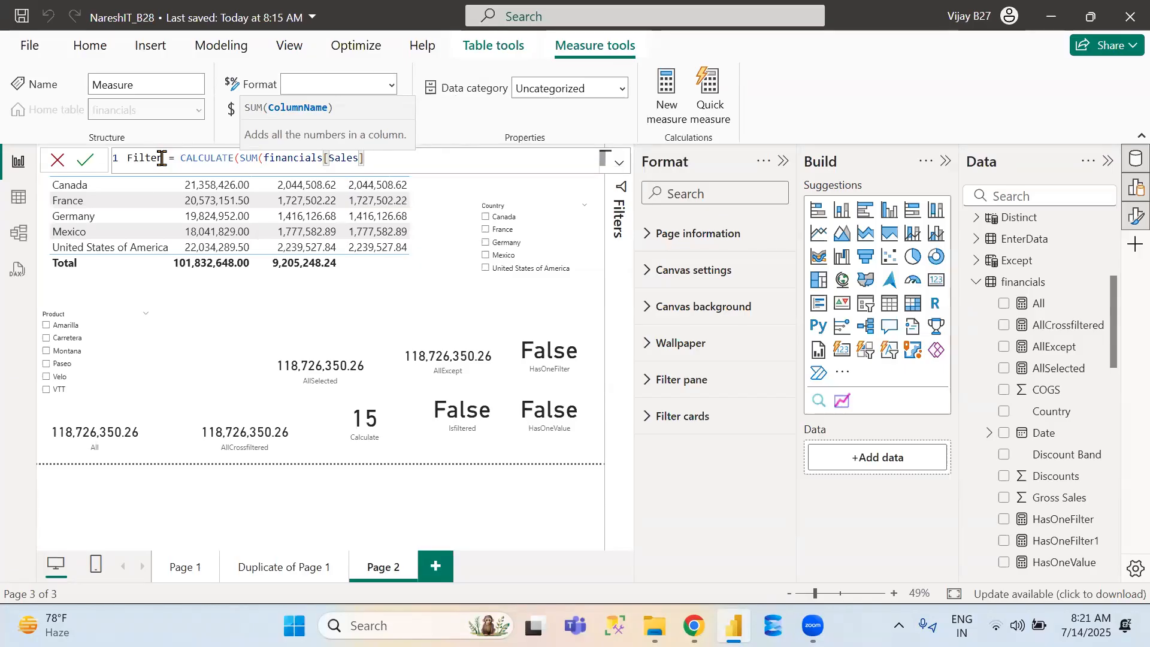
text())
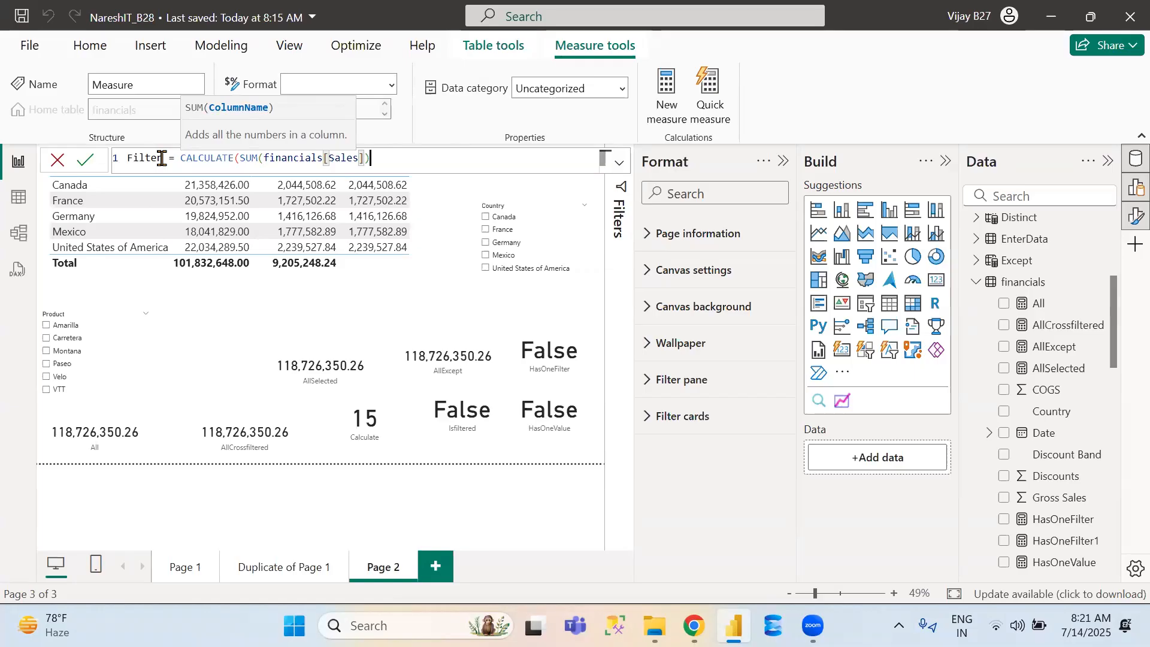
text(,)
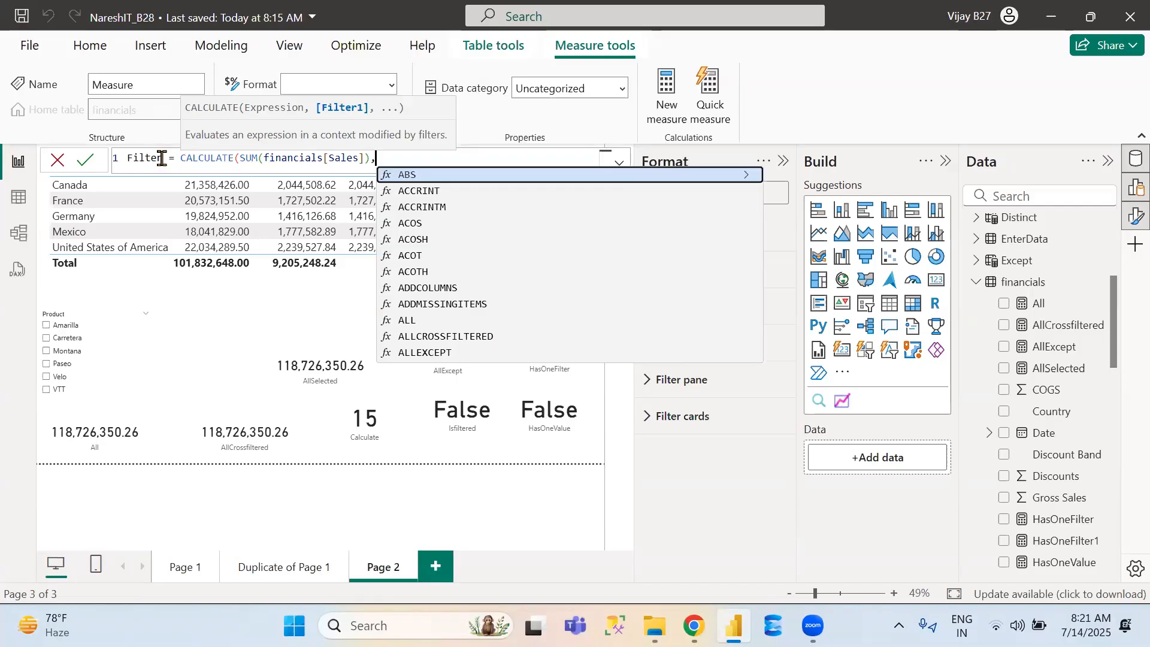
Add a FILTER function as the CALCULATE filter argument, with financials as its table
text(filte)
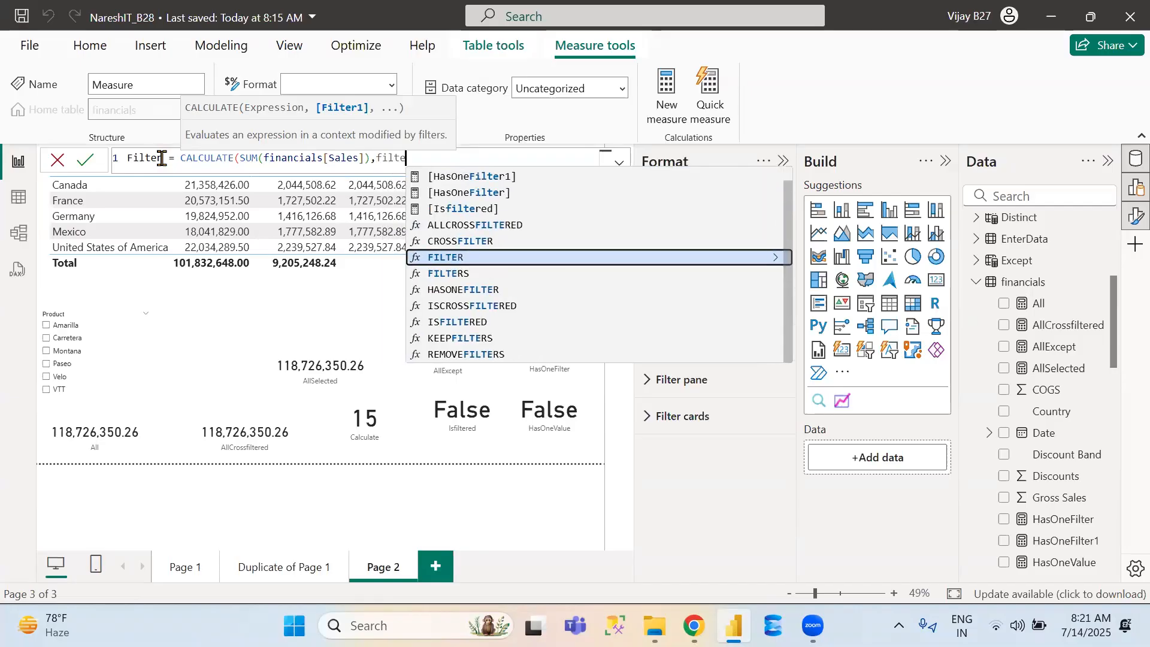
key(Tab)
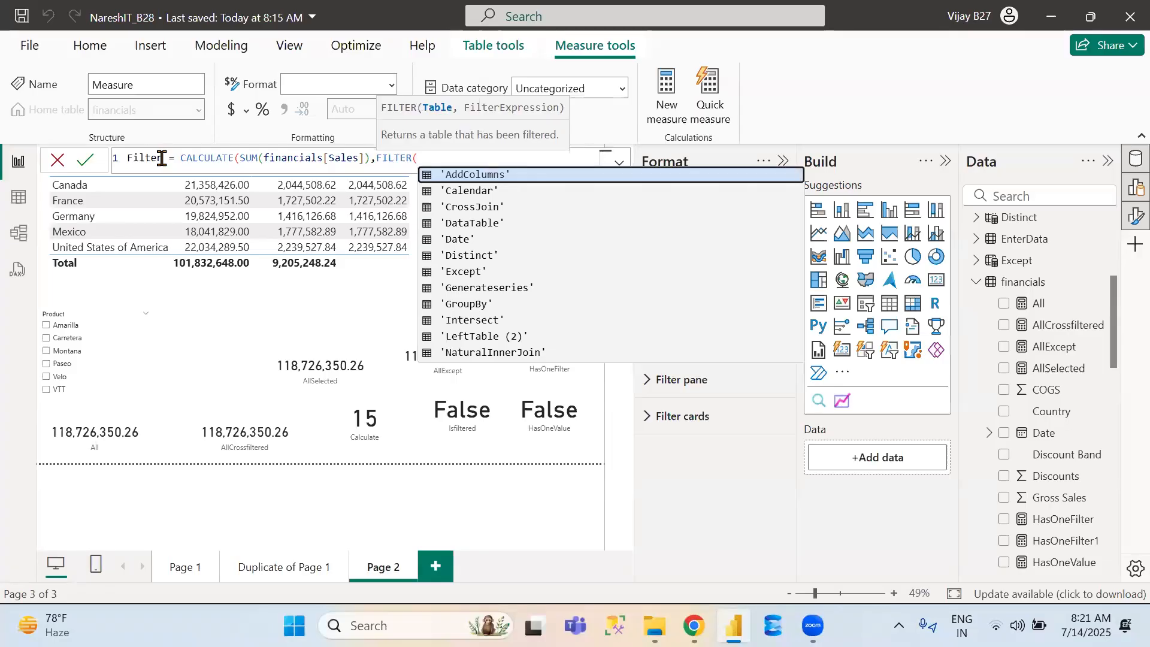
text(fin)
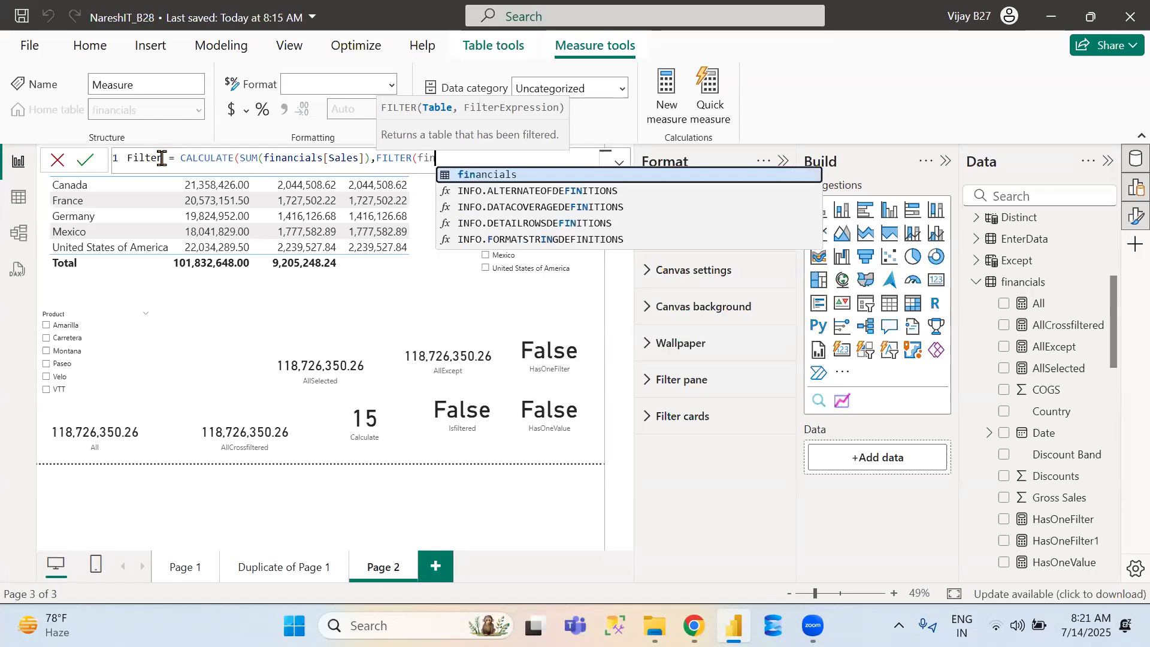
key(Tab)
text(,)
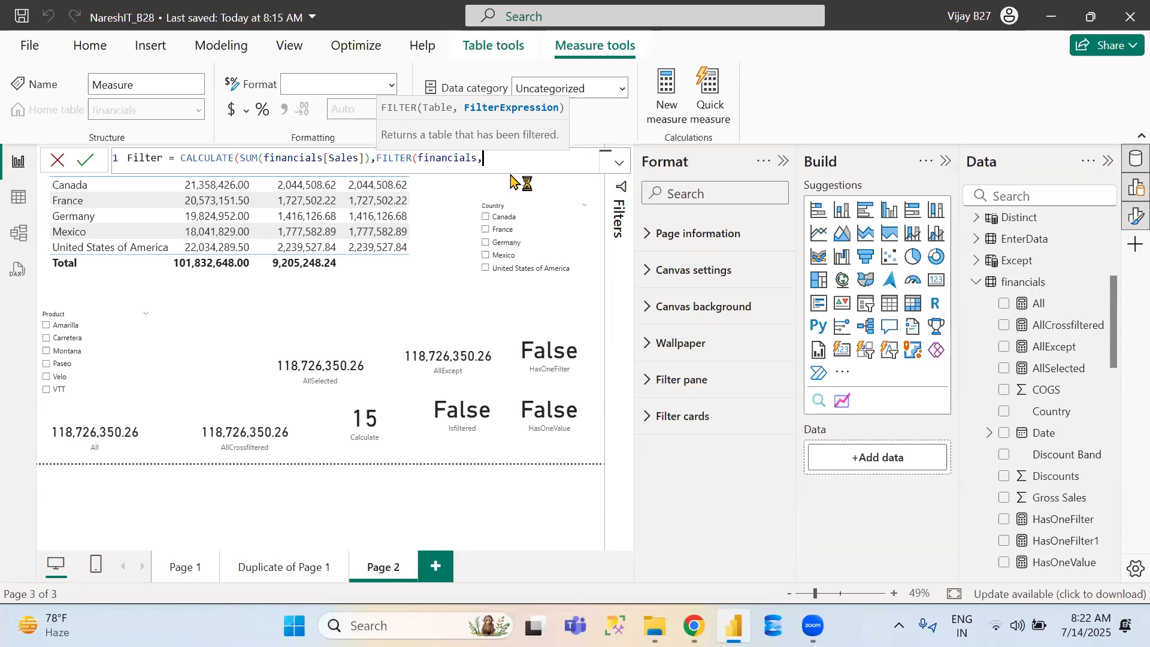
Set the filter condition to financials[Country]="France", close both functions and commit the measure
text(countr)
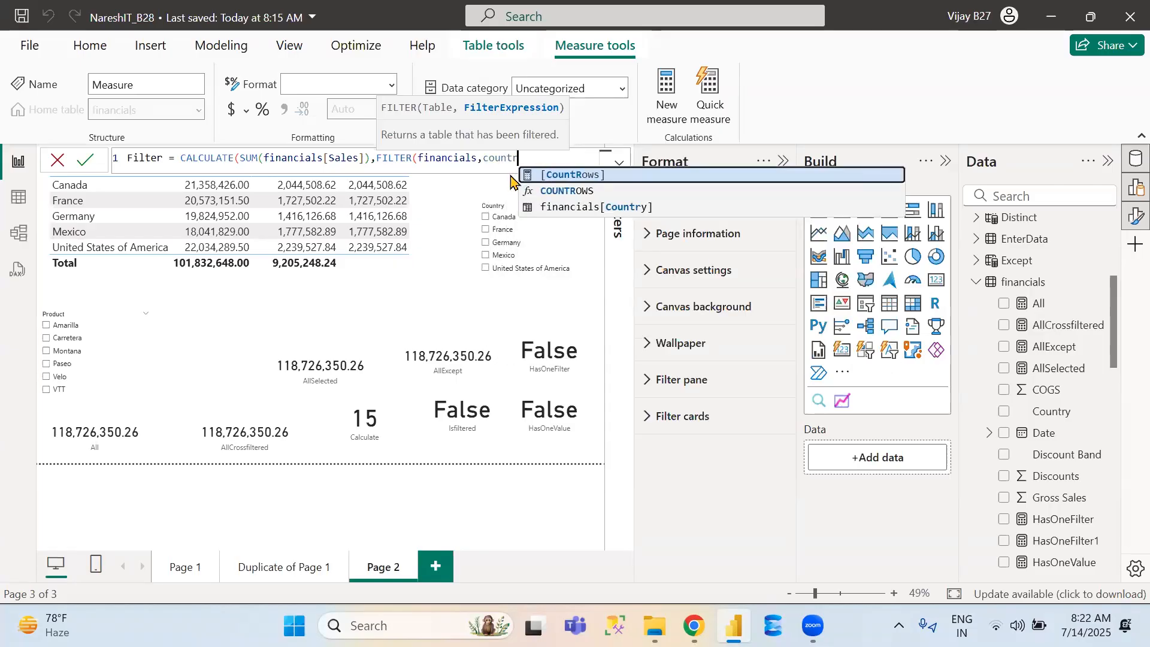
key(Down)
key(Down)
key(Tab)
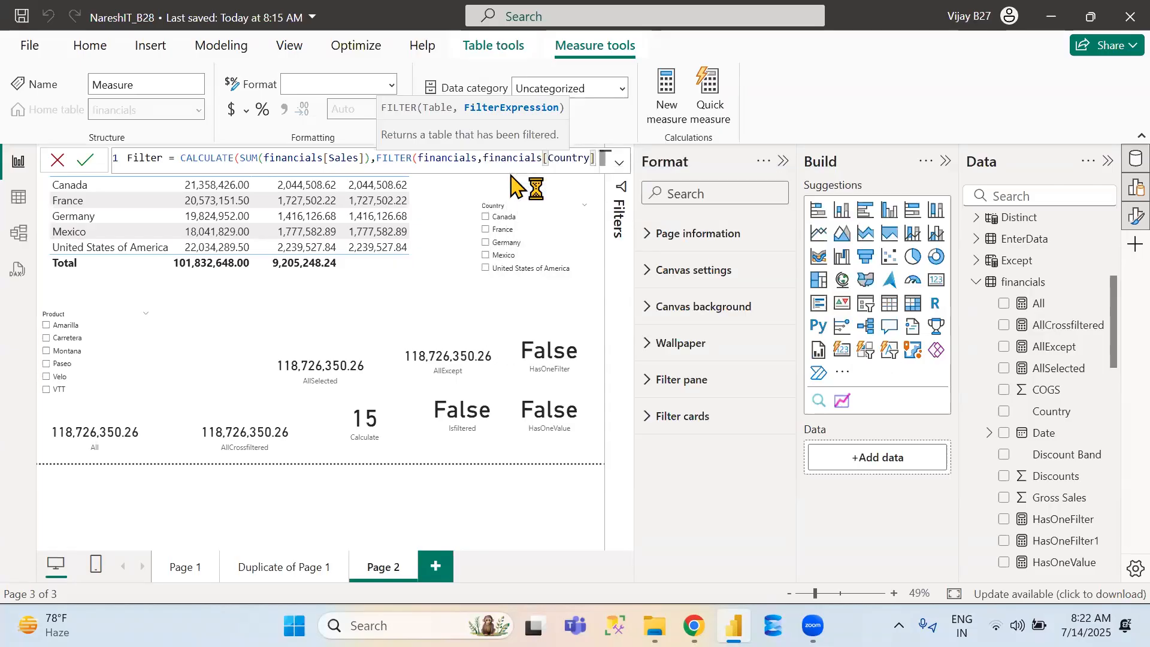
text(="")
key(Left)
text(France)
key(Right)
text()))
click(197, 197)
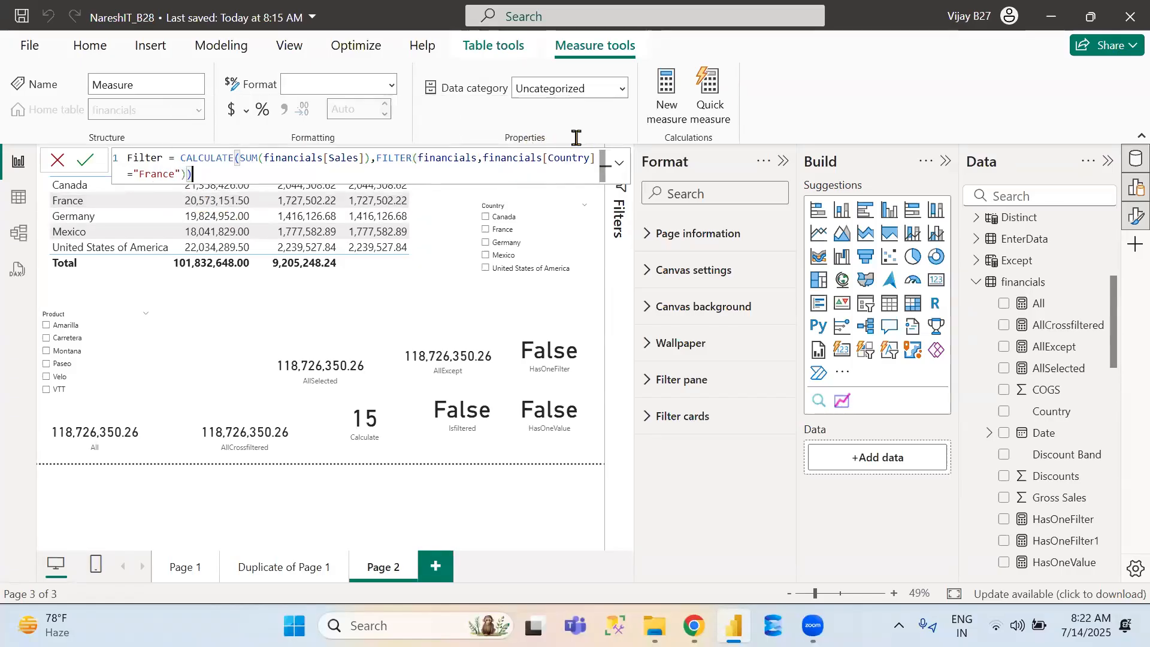
click(87, 161)
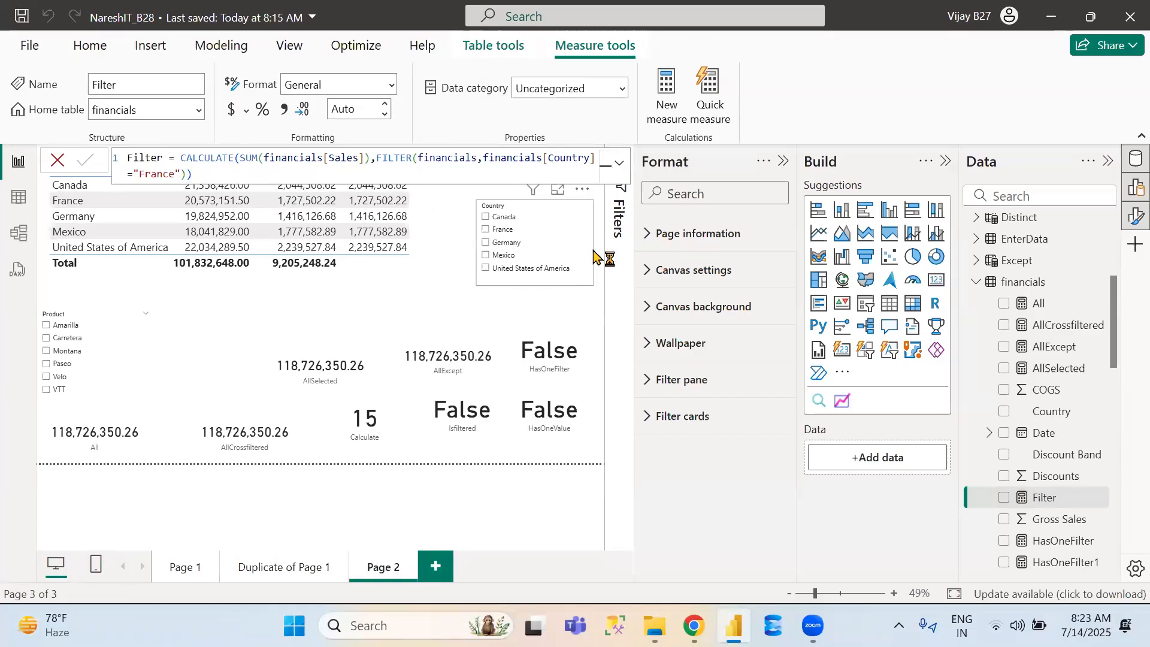
Review the Filter measure's formula, highlighting the whole CALCULATE expression, the FILTER argument and the SUM expression in turn
click(181, 159)
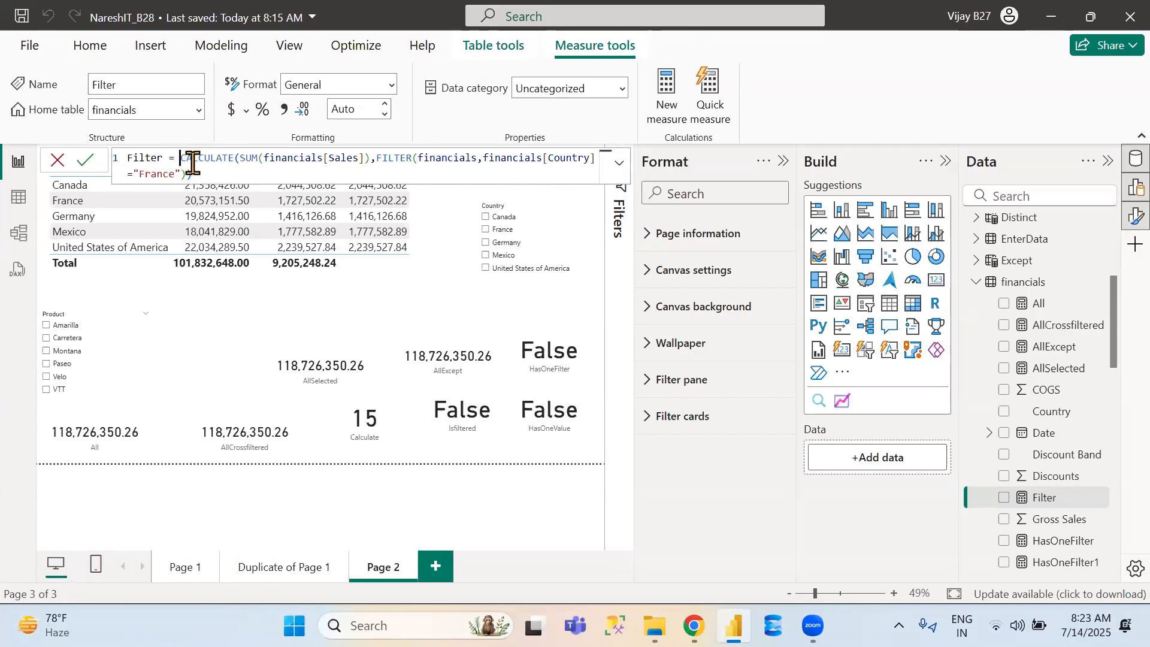
shift+click(219, 184)
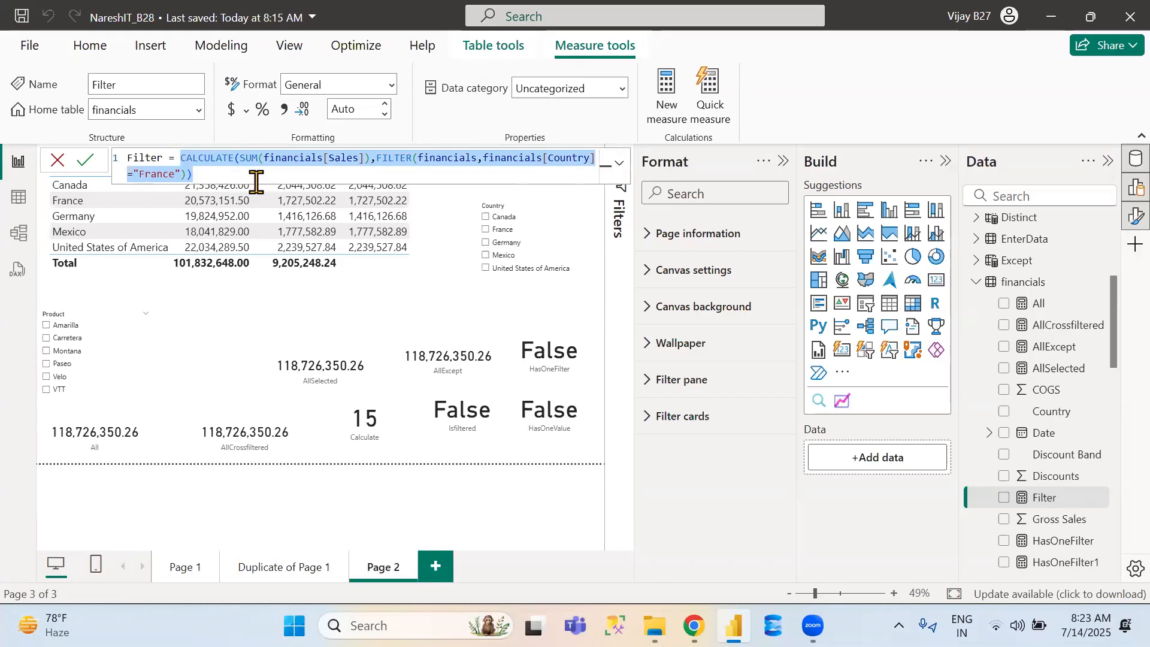
click(305, 174)
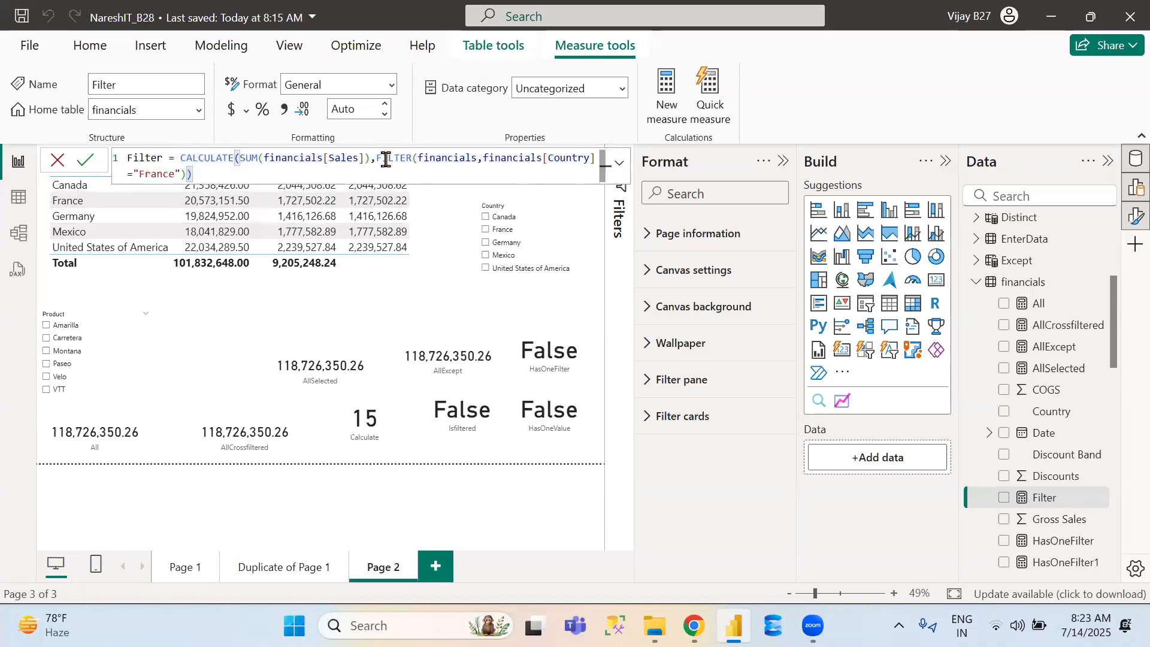
shift+click(377, 159)
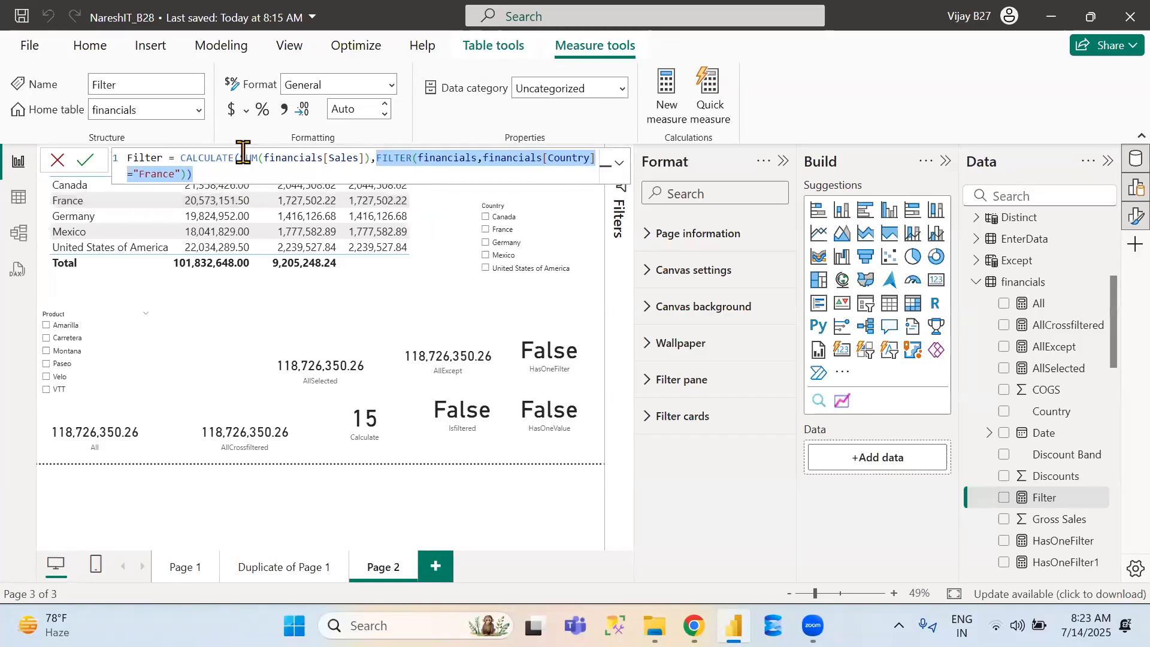
drag(244, 152, 370, 152)
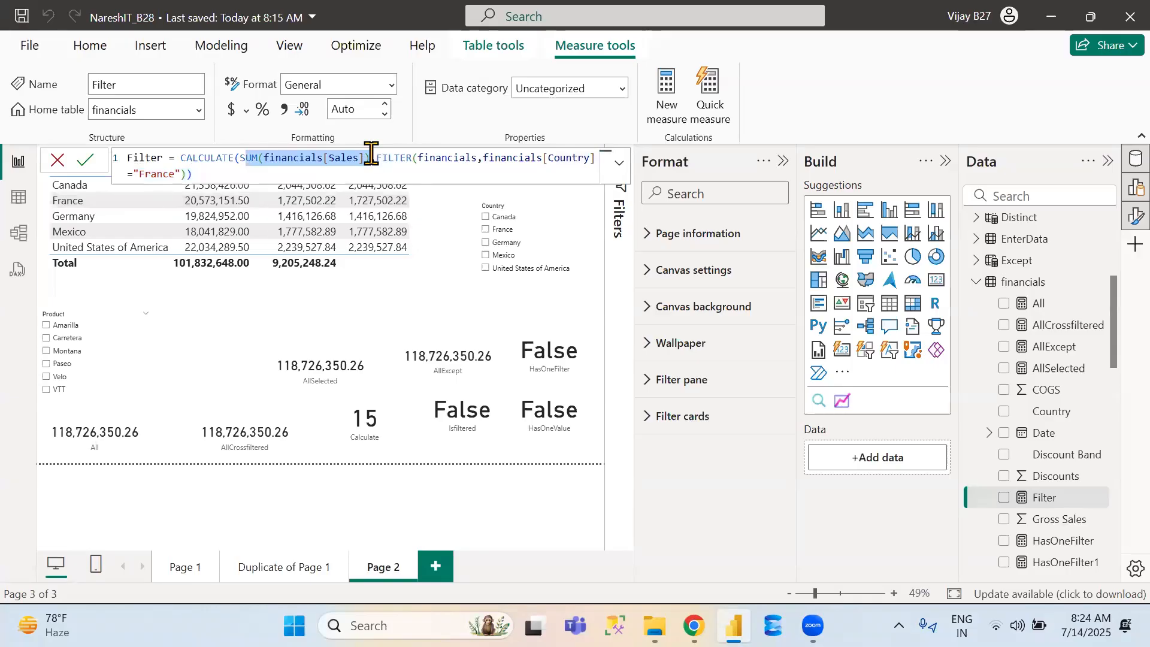
click(80, 162)
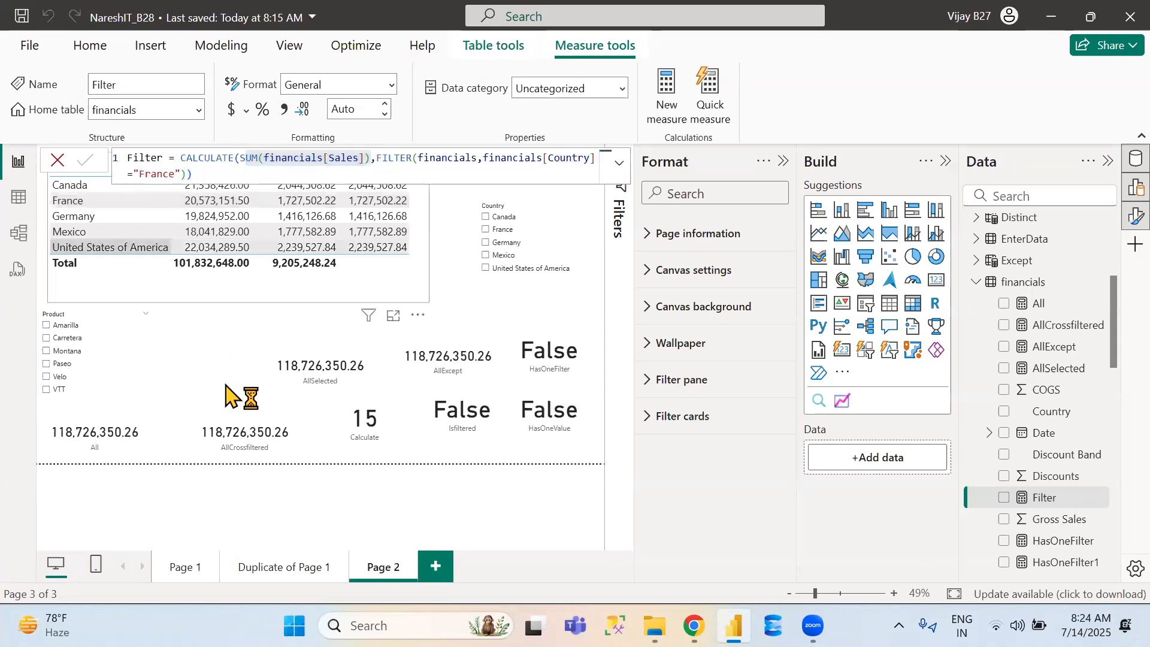
Place a copy of the AllSelected card between the original and the Product slicer, with Filter as its field instead
click(335, 364)
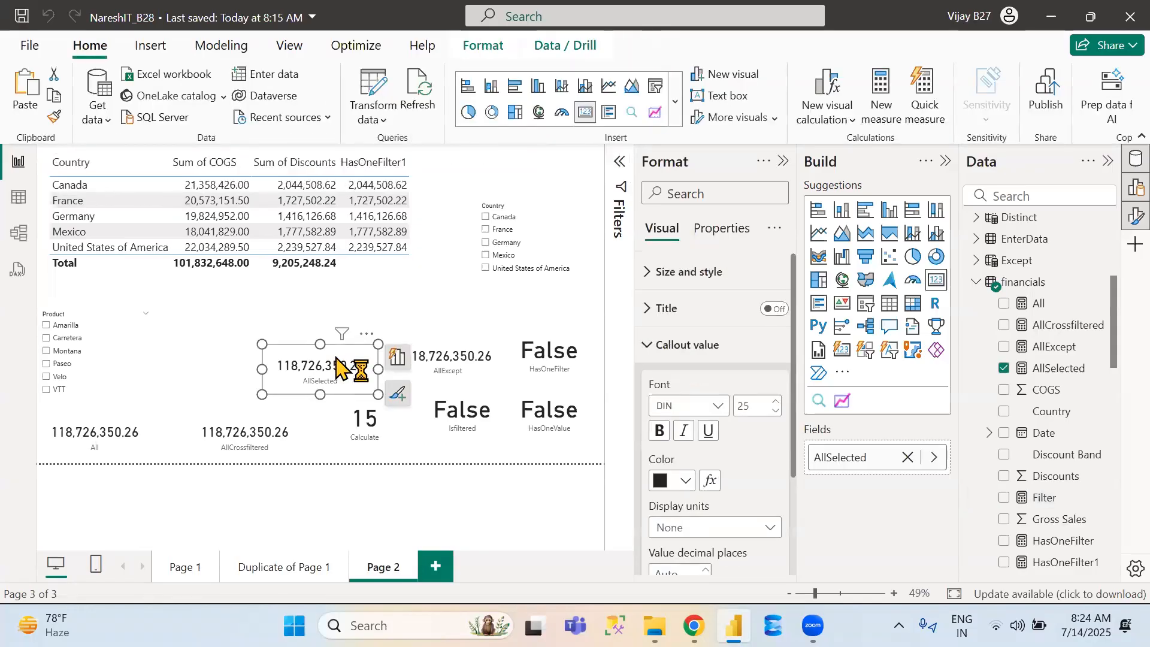
key(ctrl+v)
drag(335, 366, 215, 361)
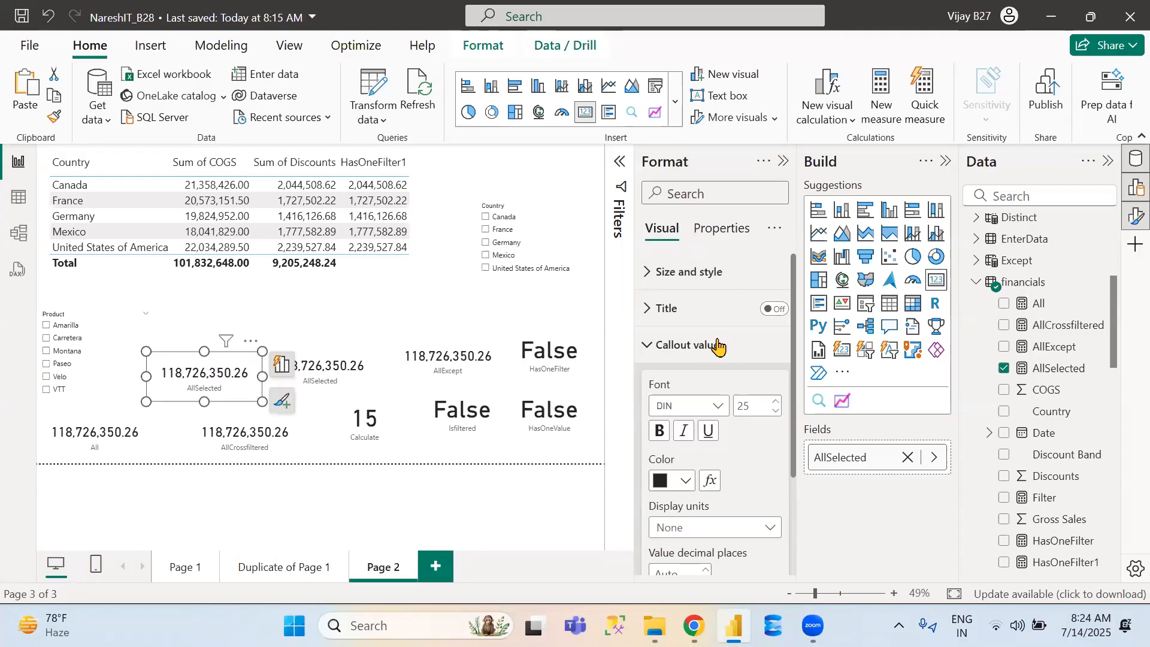
click(906, 458)
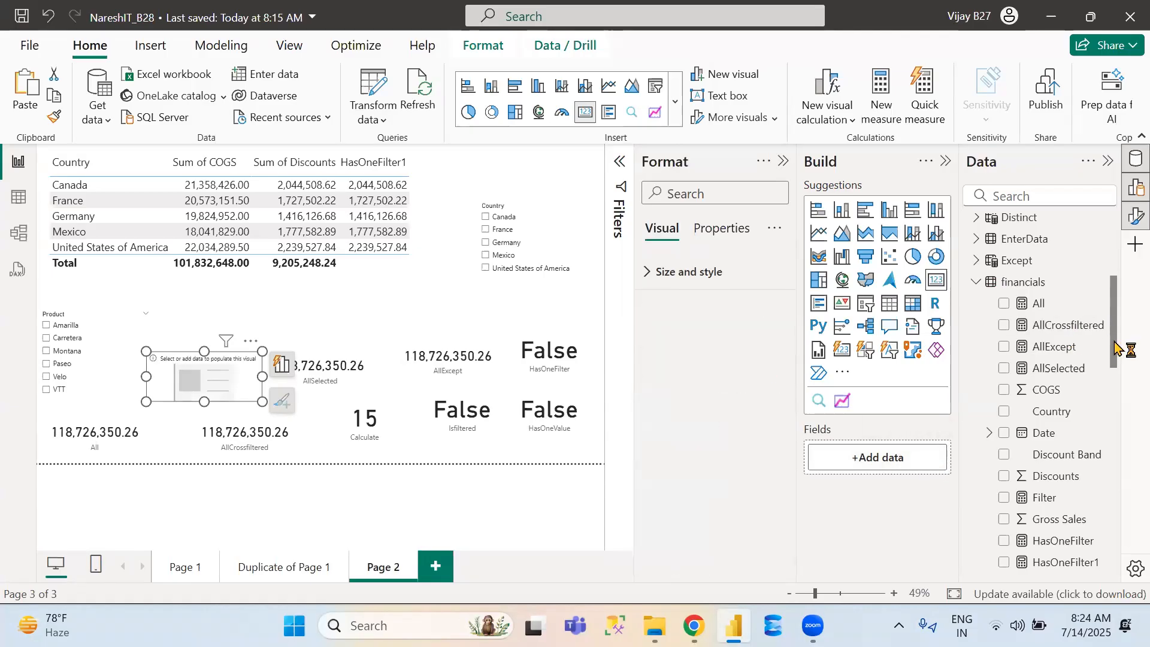
drag(1114, 352, 1111, 377)
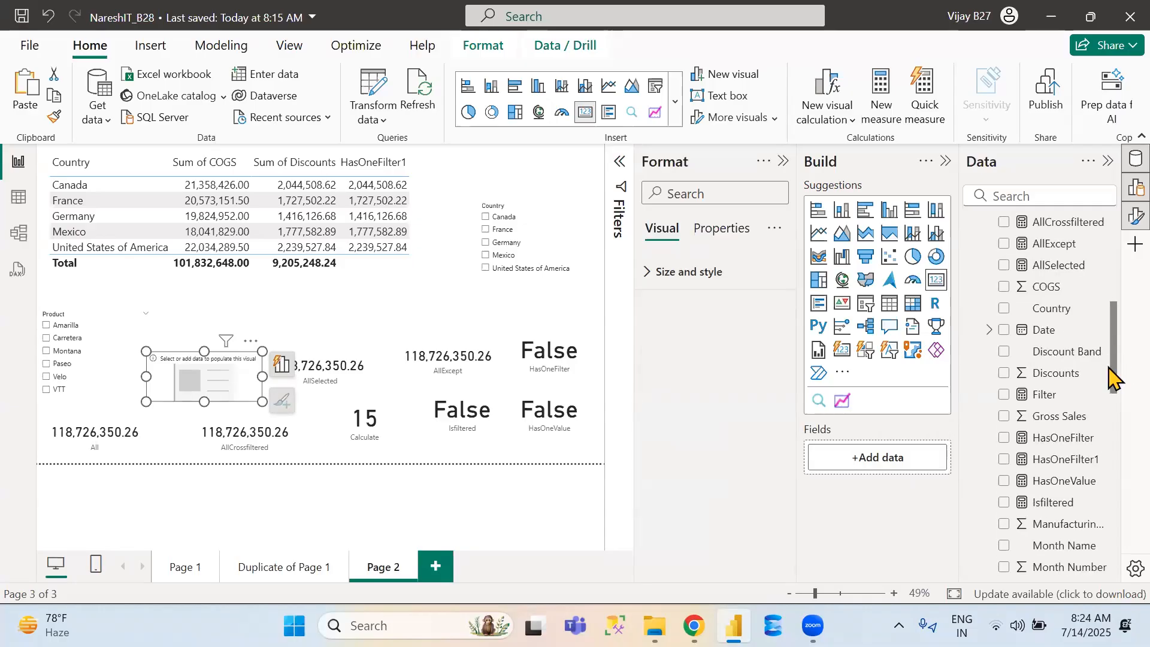
click(1003, 395)
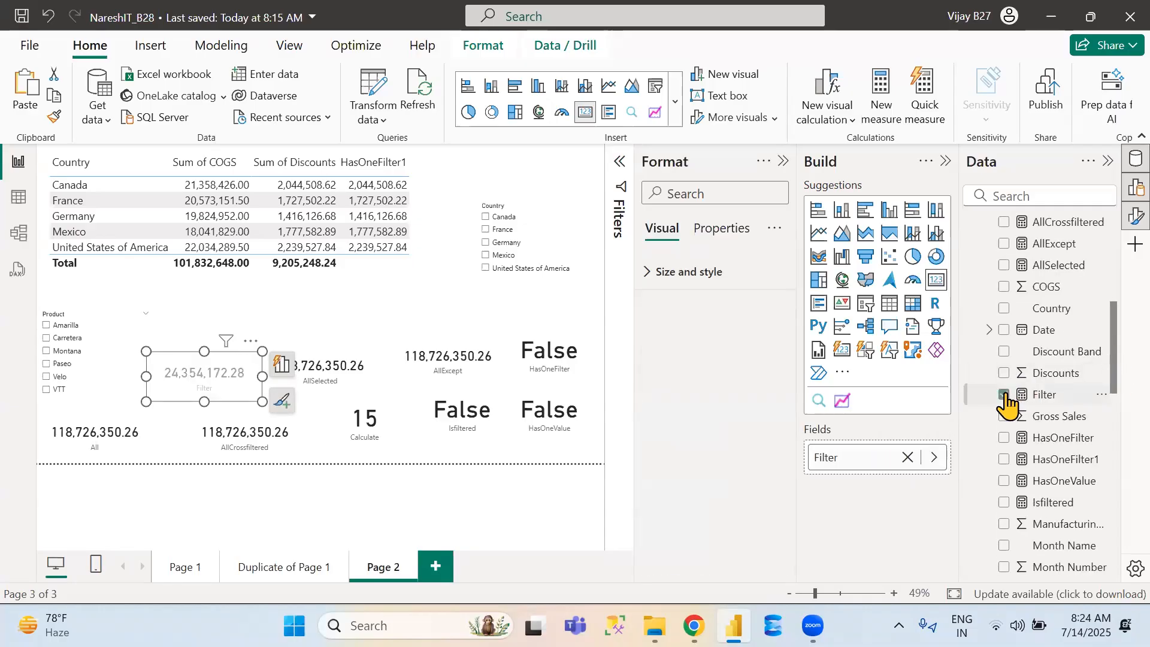
click(199, 314)
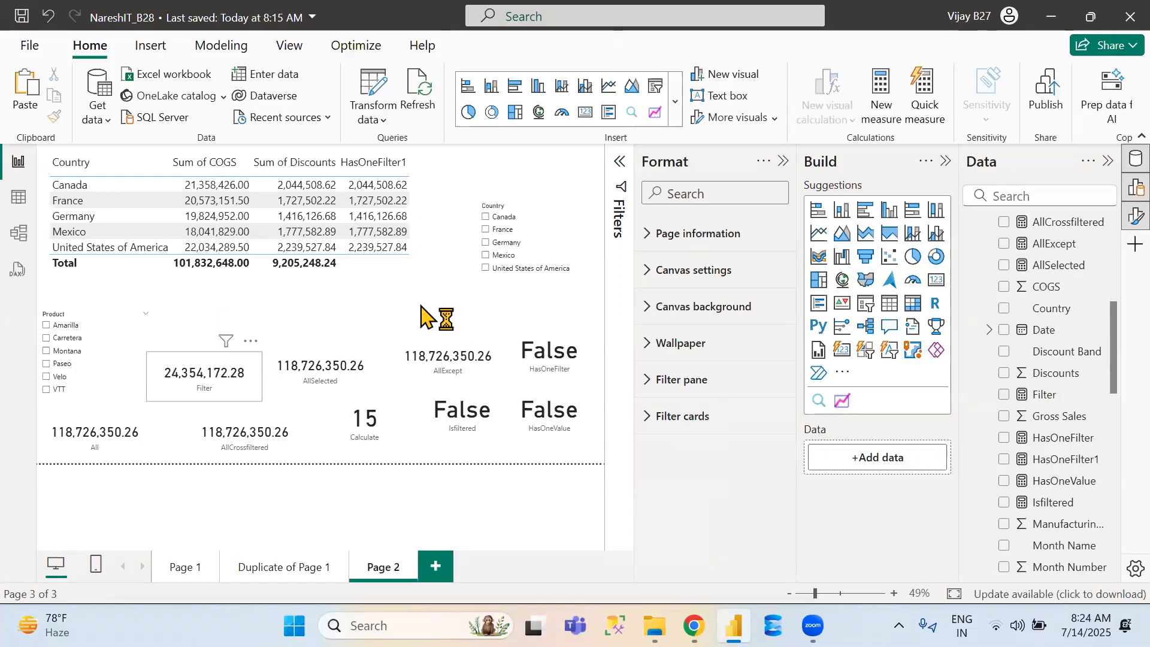
Check the Filter card with only the country France selected, and clear the selection after checking
click(491, 230)
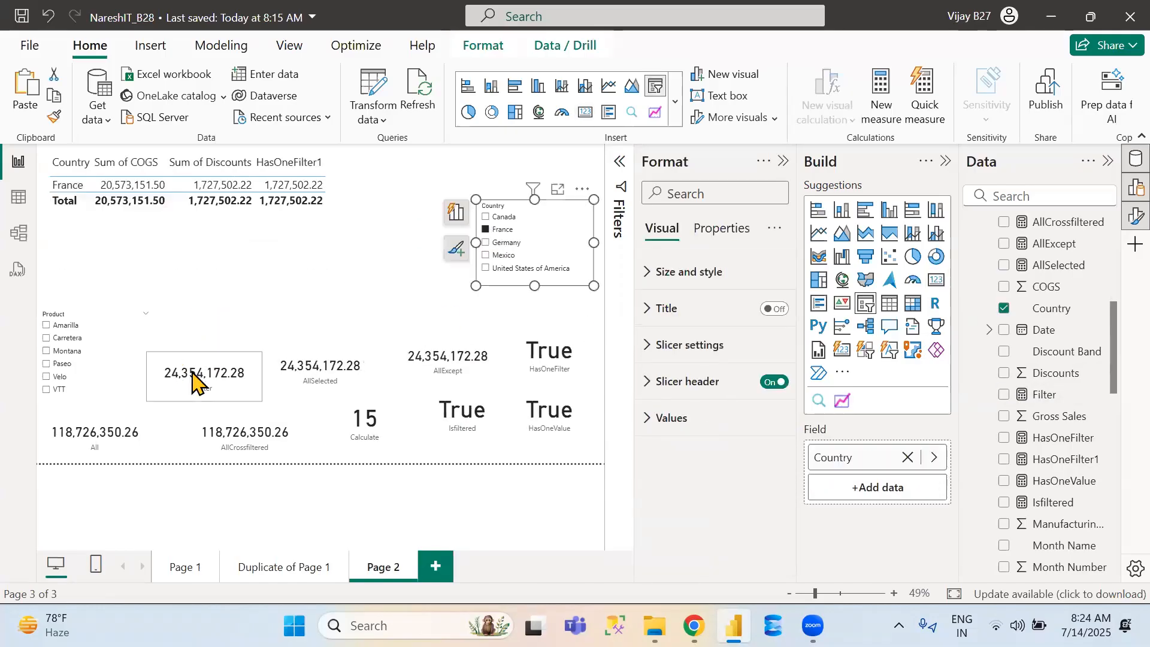
click(499, 230)
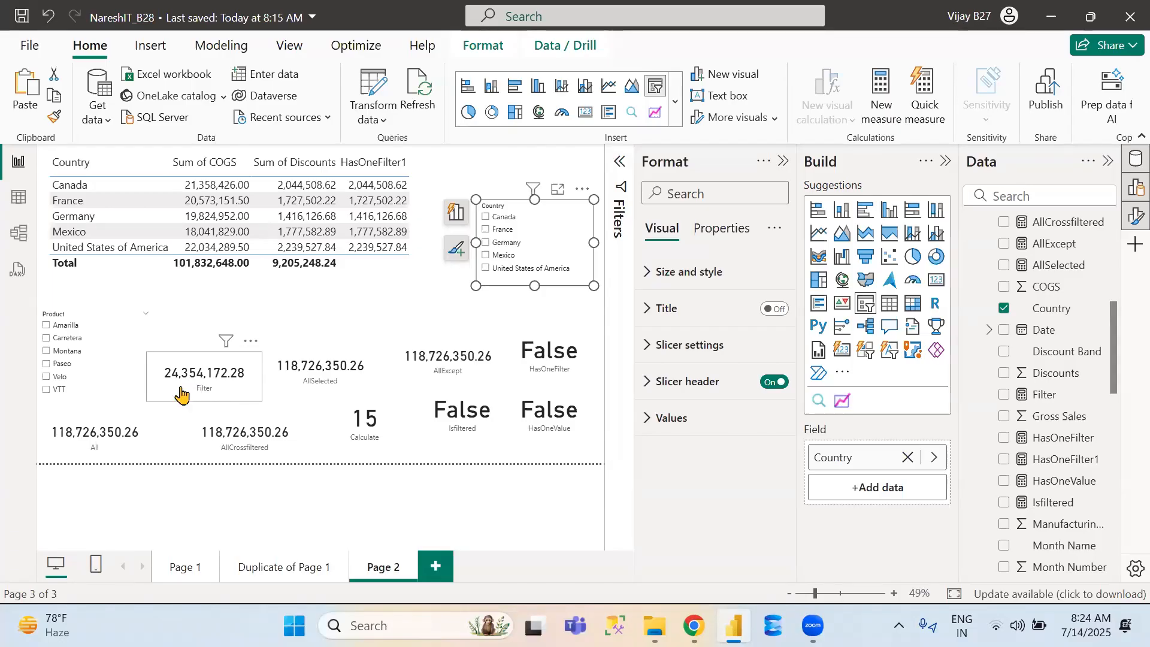
Review the Filter measure's formula, check its card with only France selected, and clear the country selection after checking
click(1045, 394)
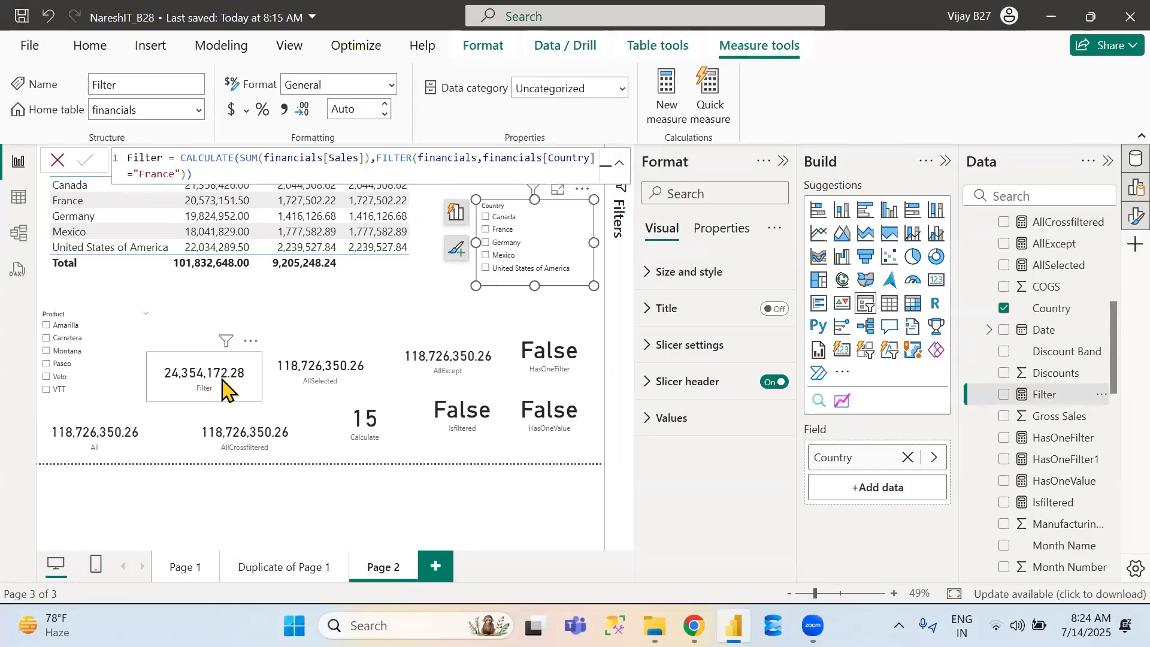
click(291, 318)
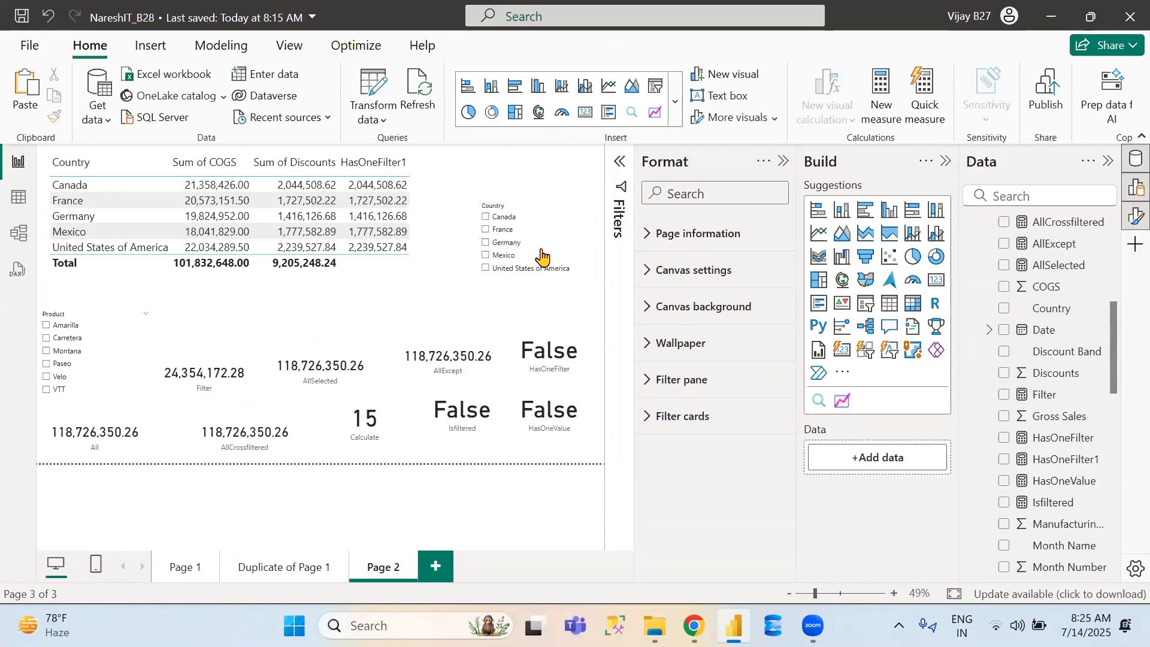
click(492, 230)
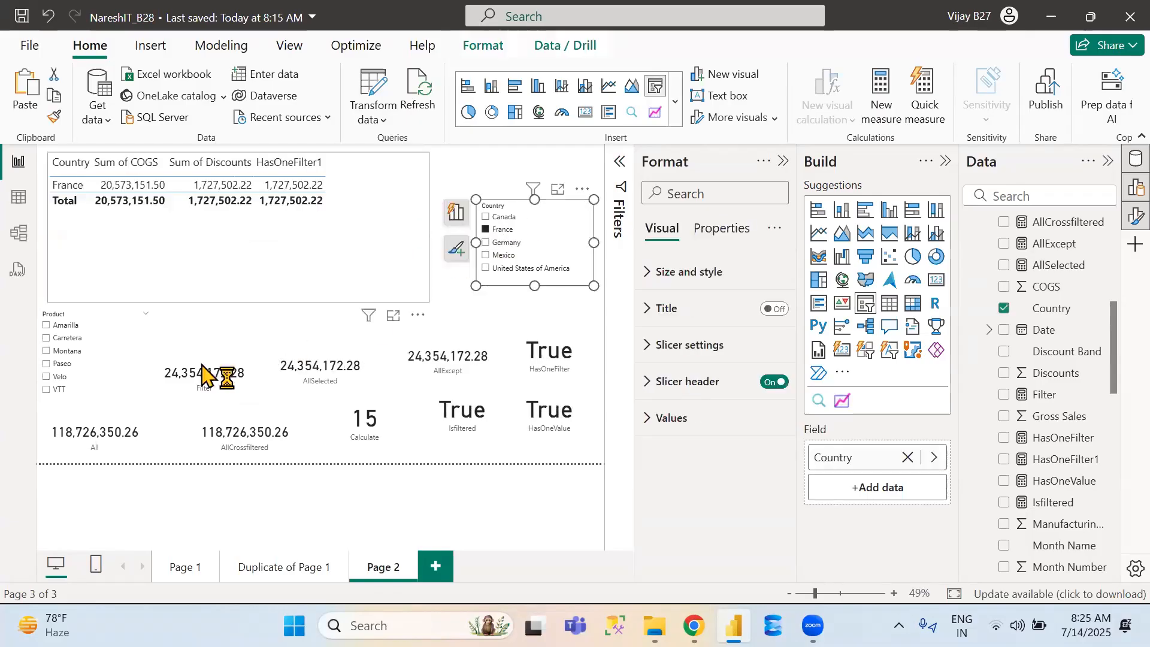
click(501, 234)
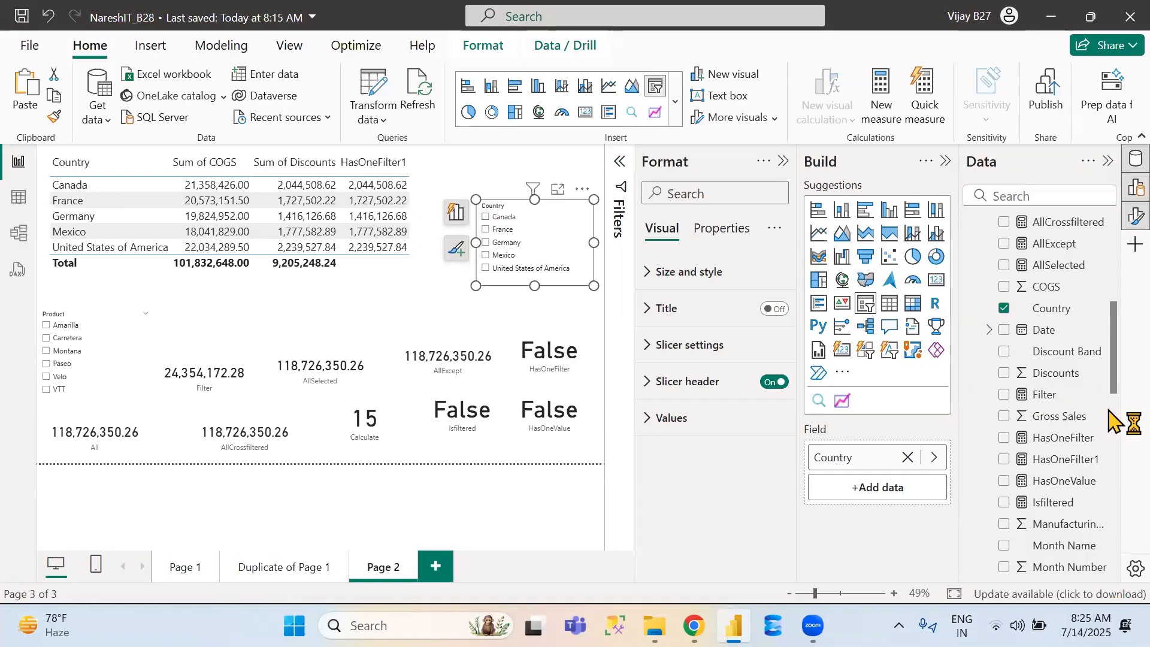
Select only Canada in the Country slicer, change the Filter measure's country condition to "Canada" and commit the formula
click(1044, 396)
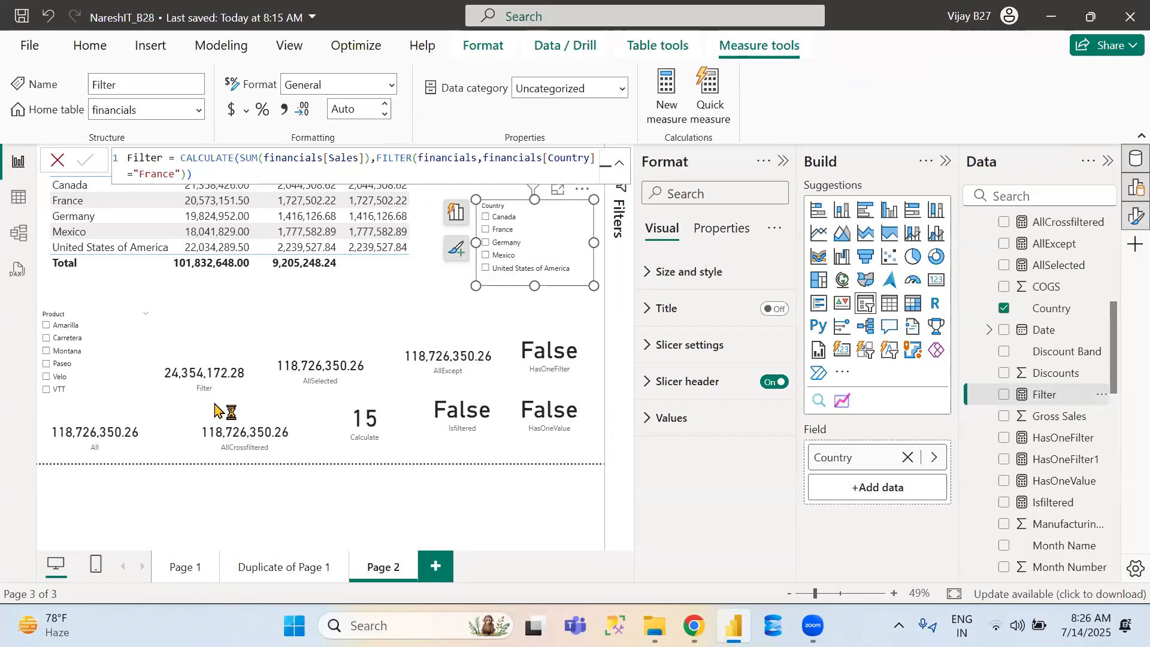
click(487, 217)
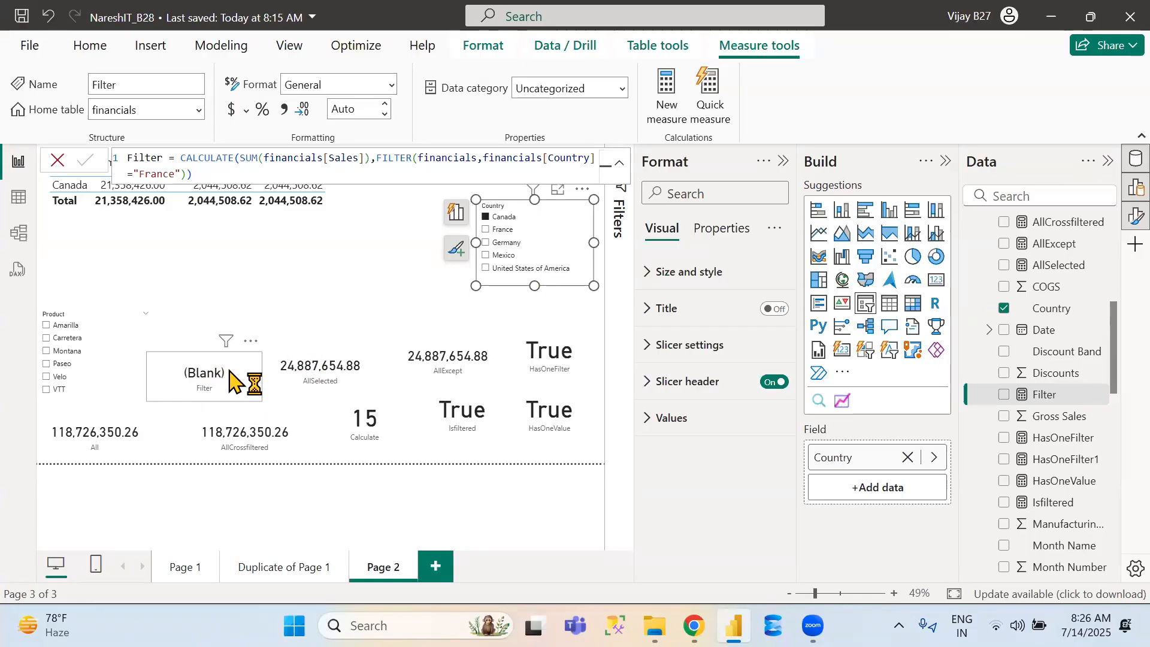
double_click(146, 174)
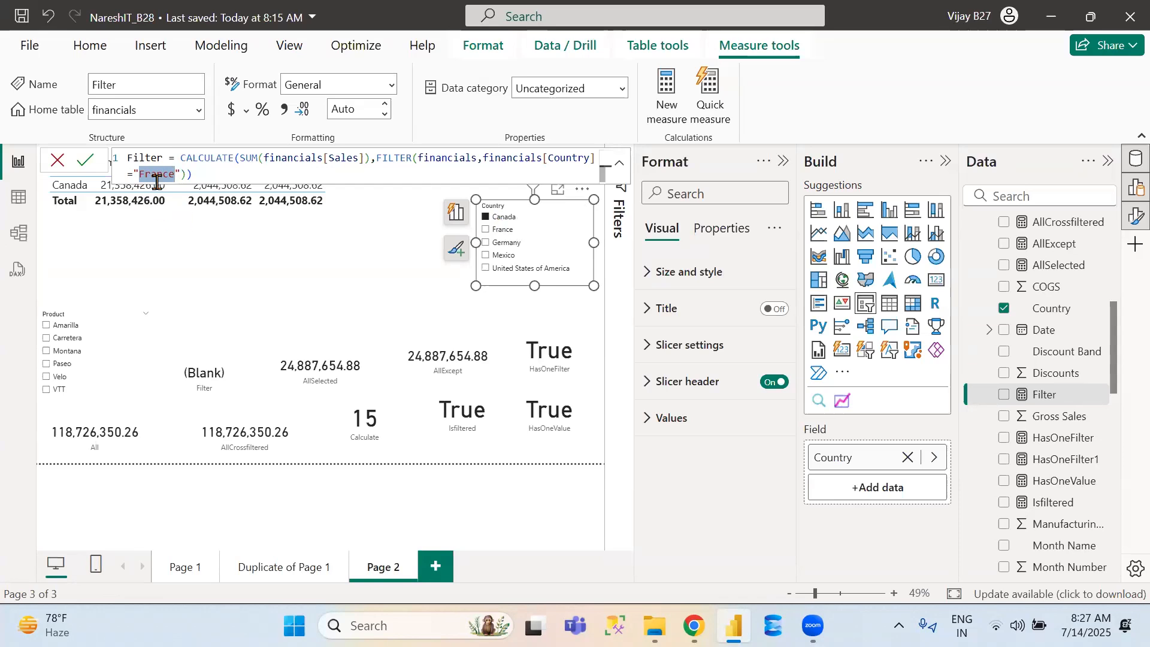
text(Canada)
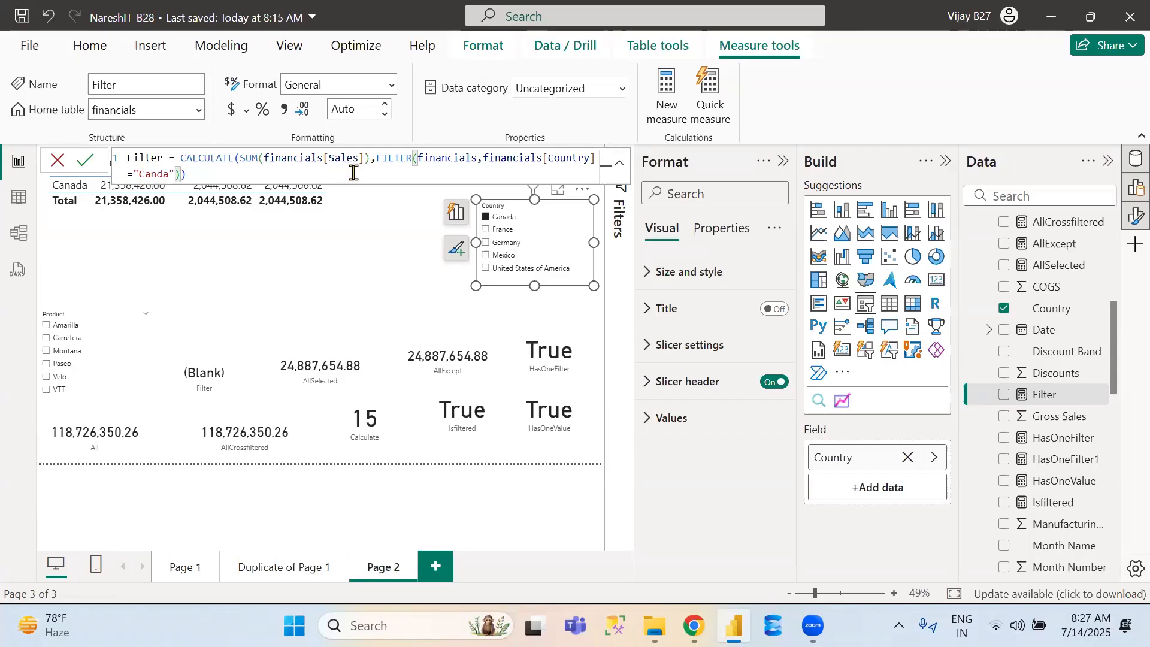
key(BackSpace)
key(BackSpace)
text(da)
click(84, 160)
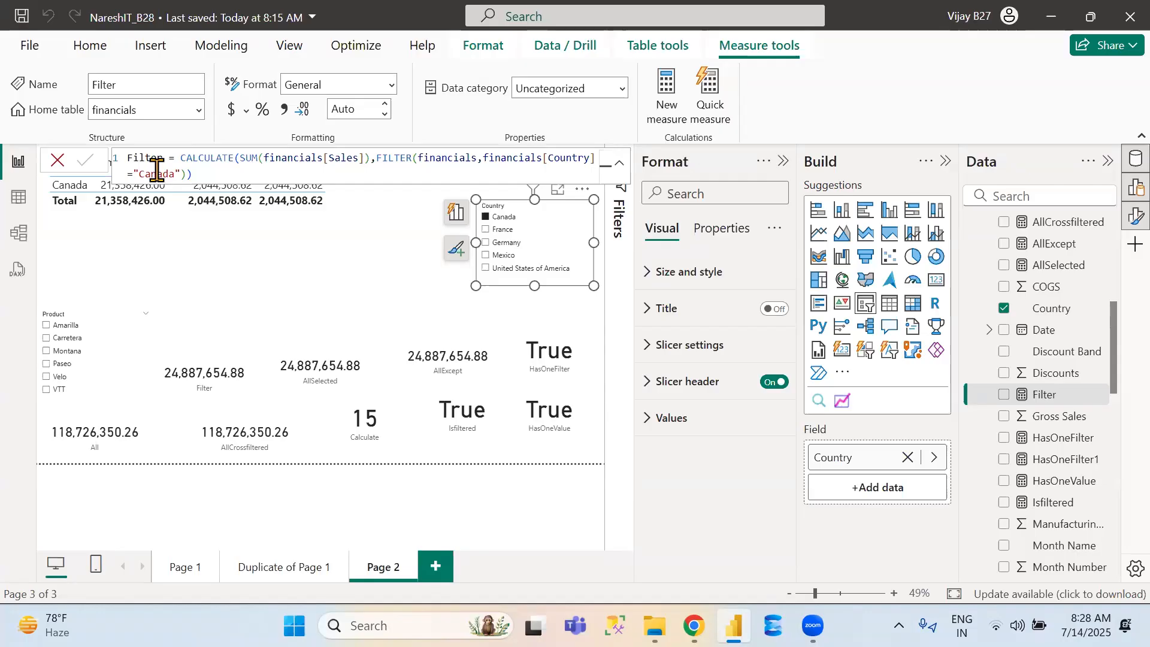
key(Return)
Create a new measure in the financials table and name it SelectedValue
right_click(1056, 401)
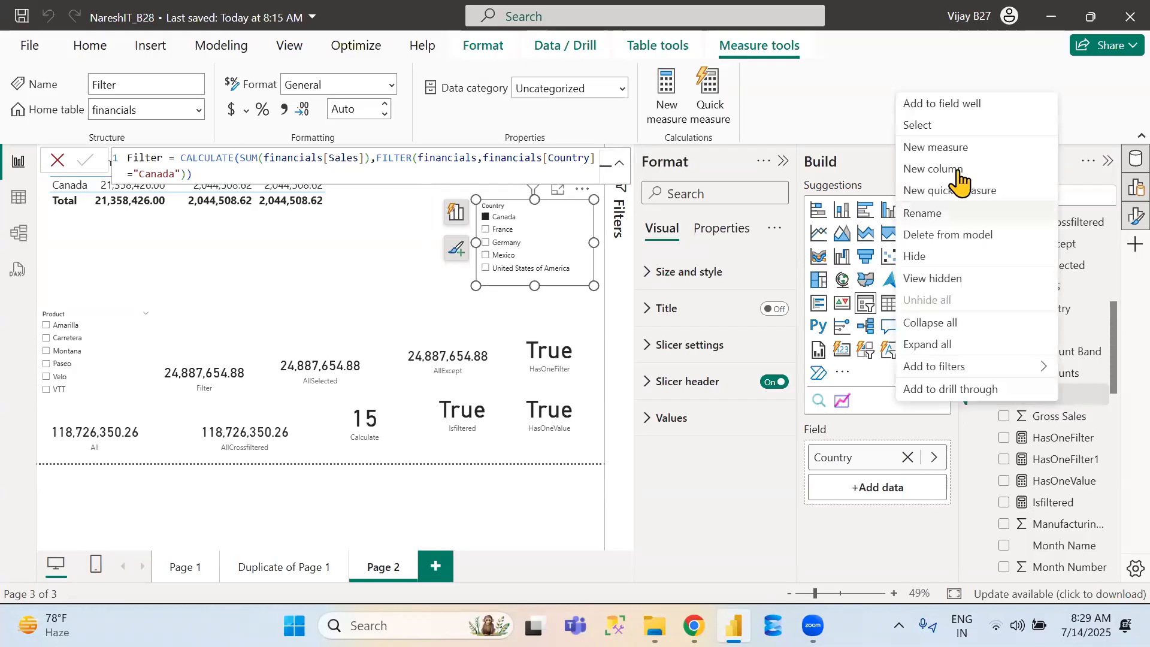
click(955, 148)
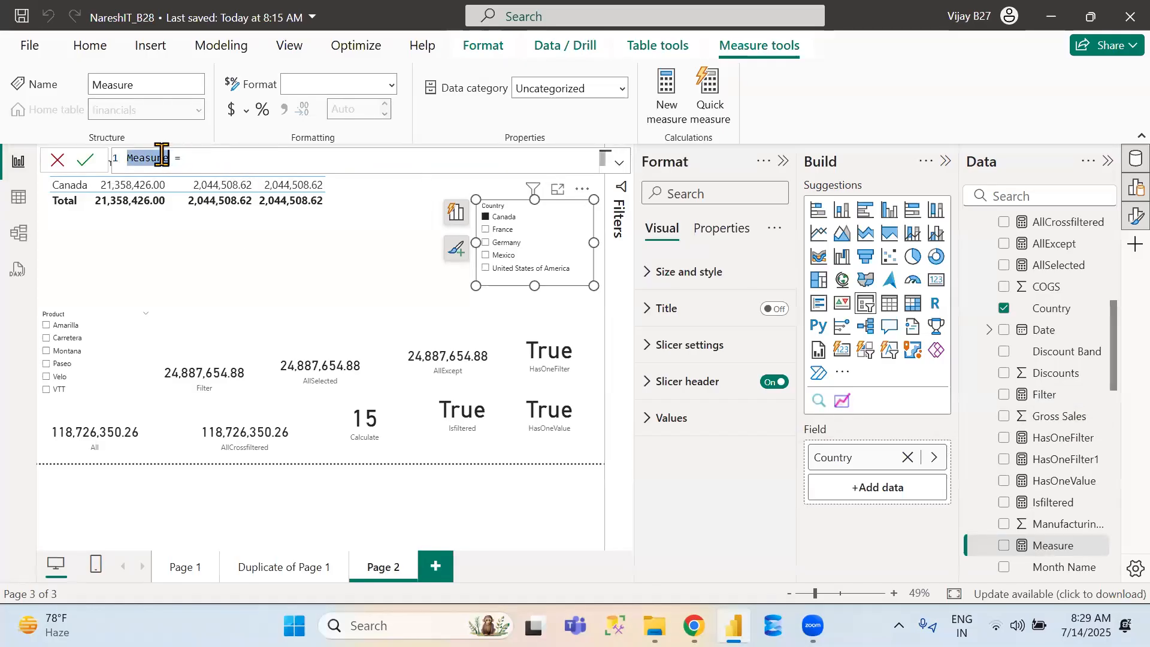
text(Selected)
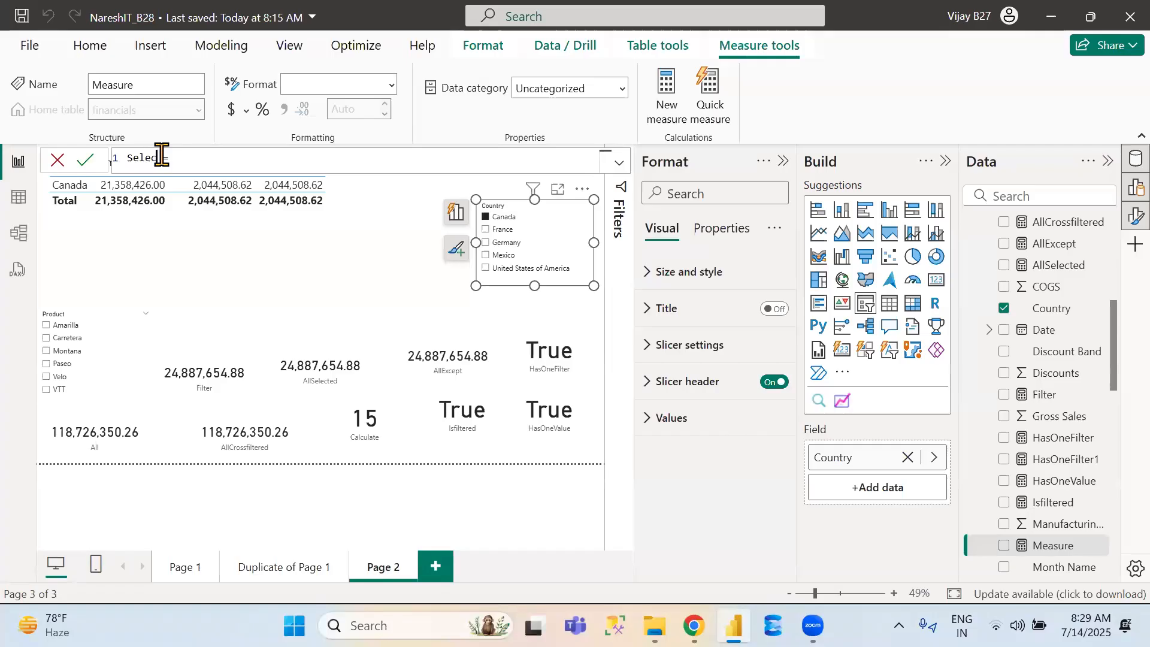
text(Val)
text(ue = )
Define the SelectedValue measure as SELECTEDVALUE(financials[Country]) and commit it
text(sele)
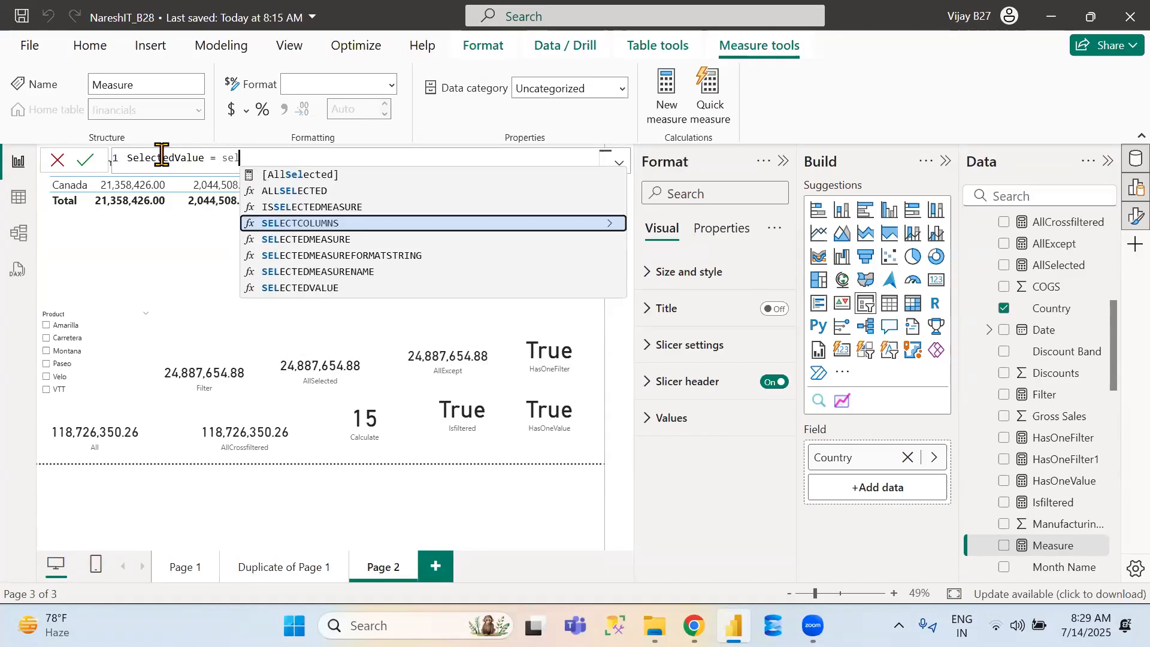
key(Down)
key(Down)
key(Down)
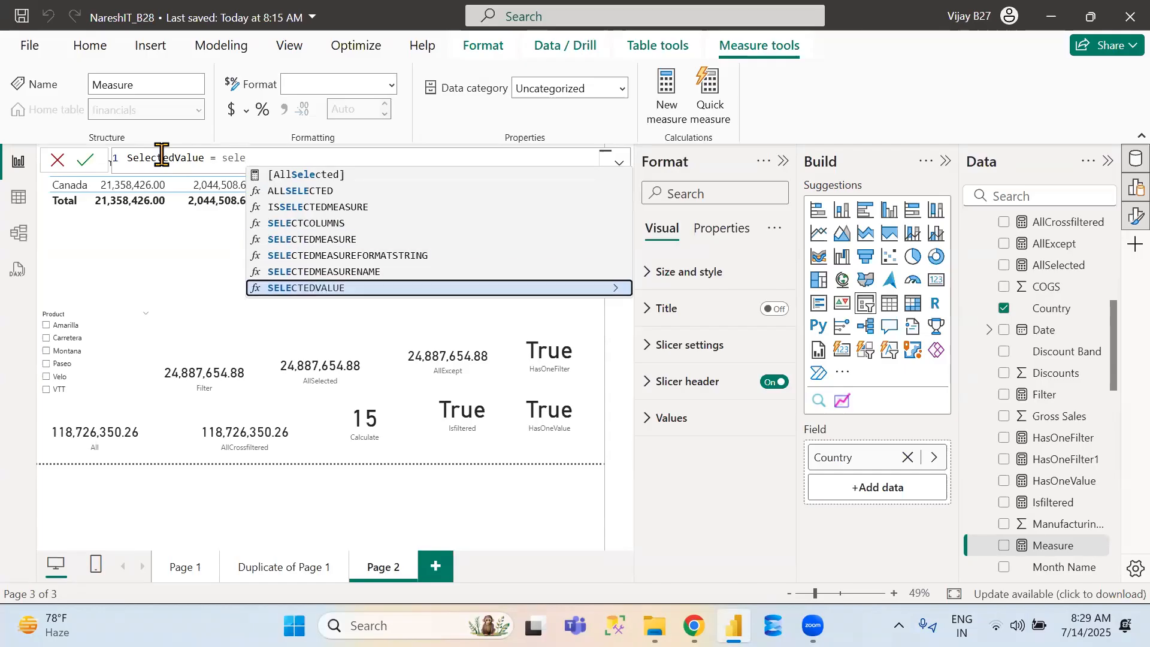
key(Tab)
text(fina)
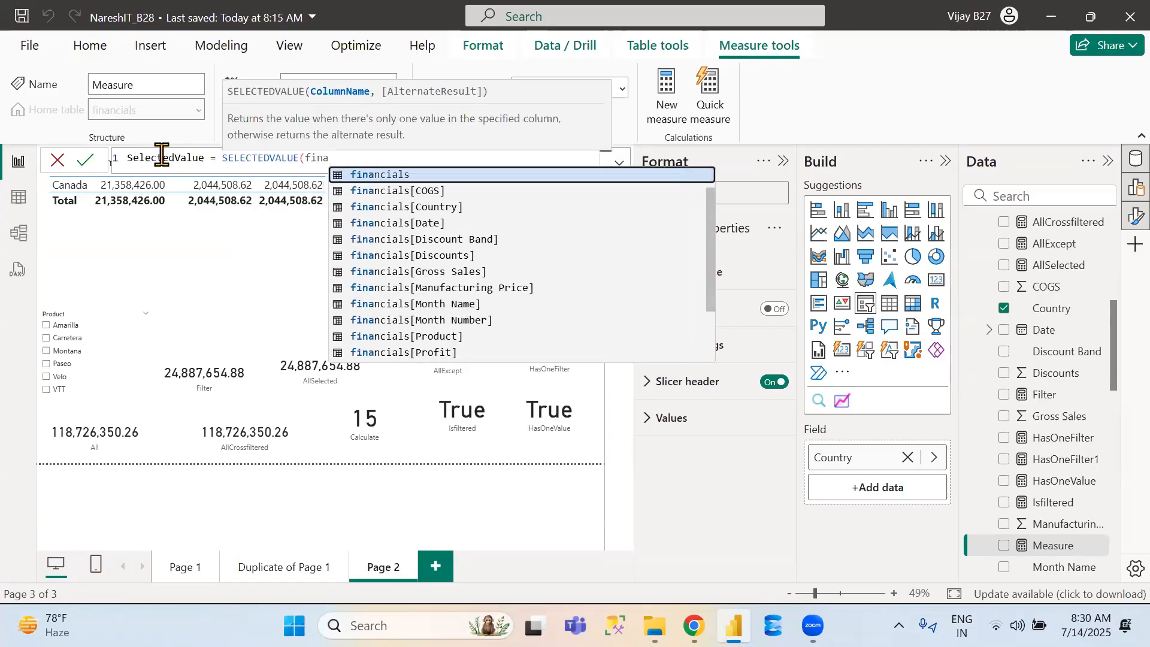
key(Down)
key(Down)
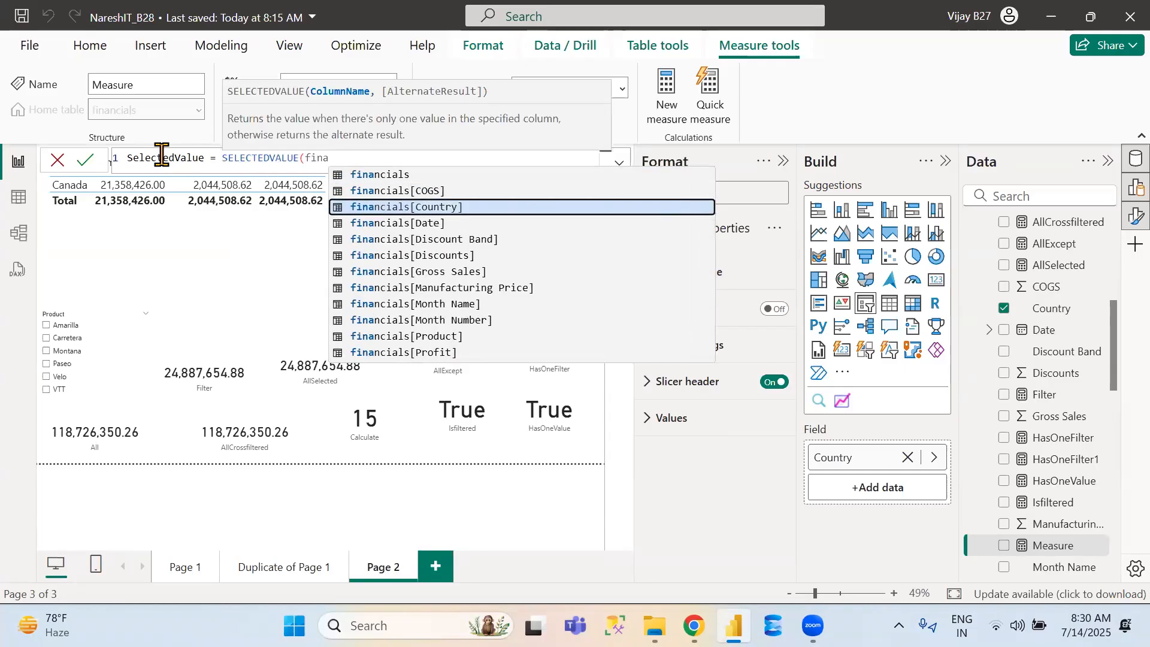
key(Tab)
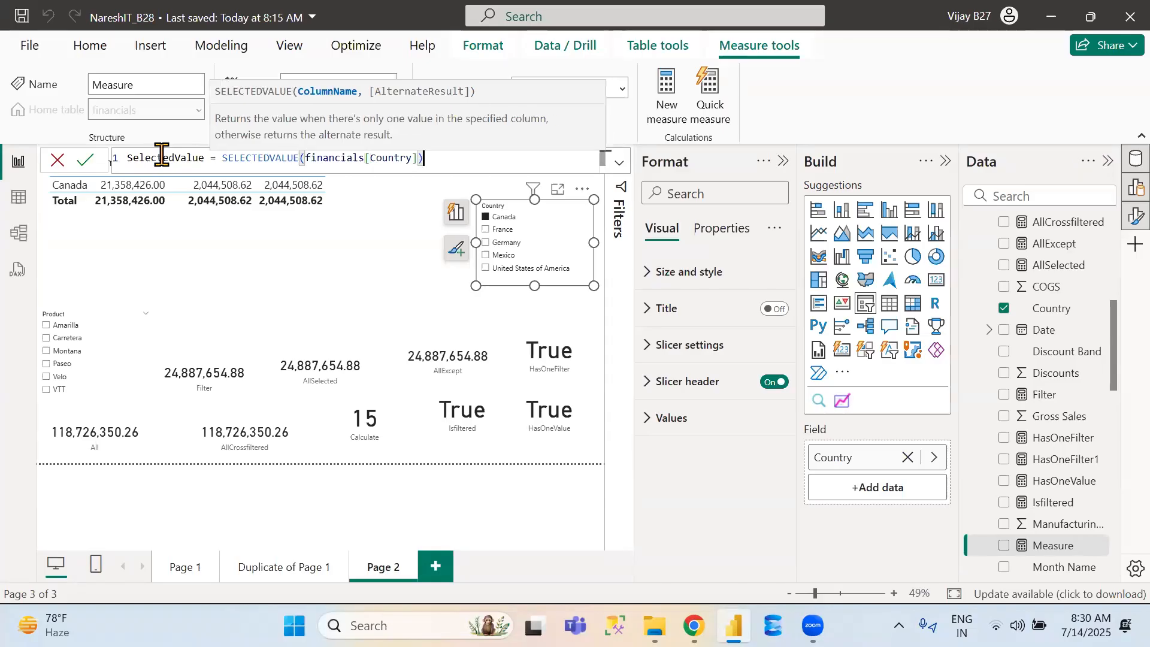
text())
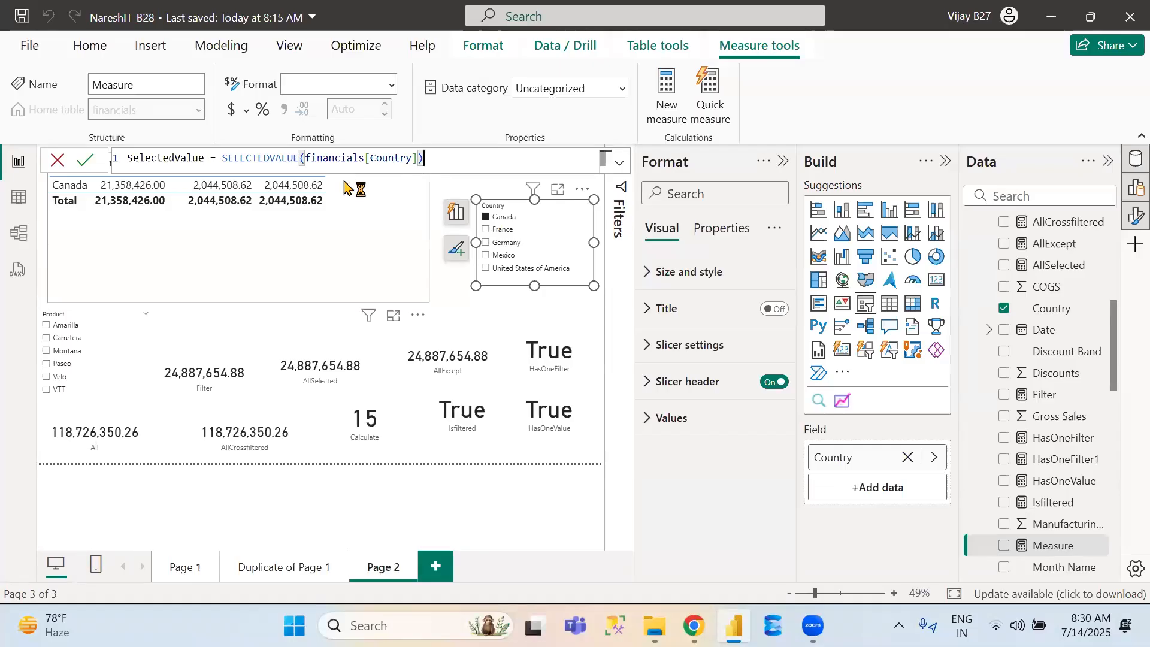
click(87, 161)
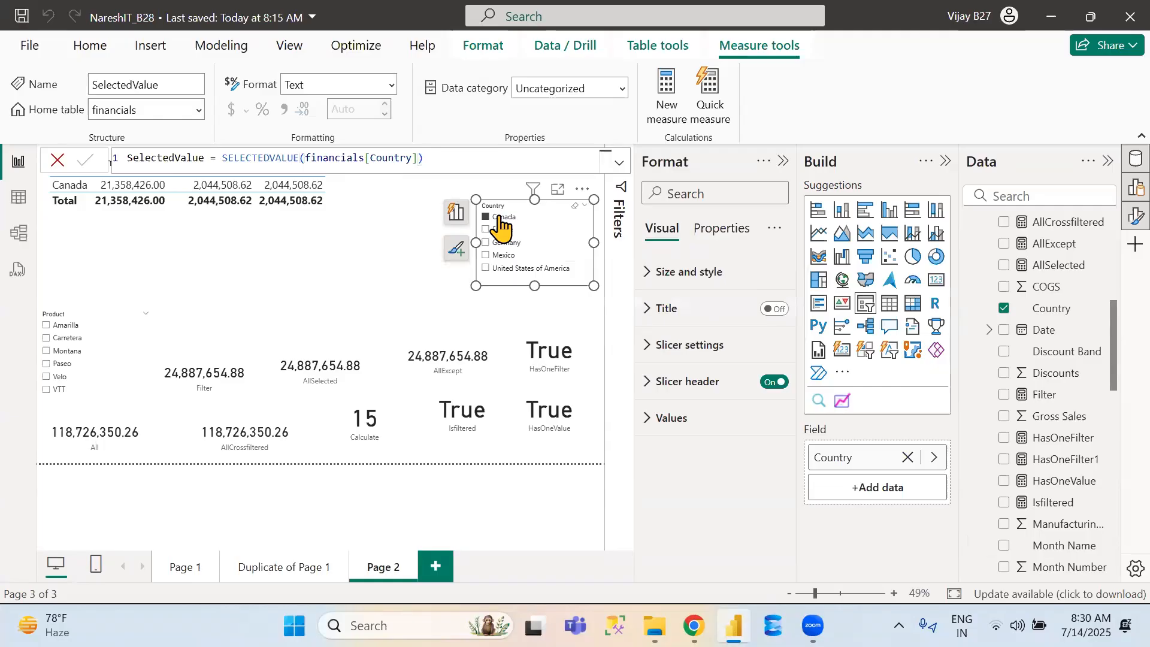
Place a copy of the Filter card above the original with SelectedValue as its field, and switch the Country slicer to Germany
click(217, 374)
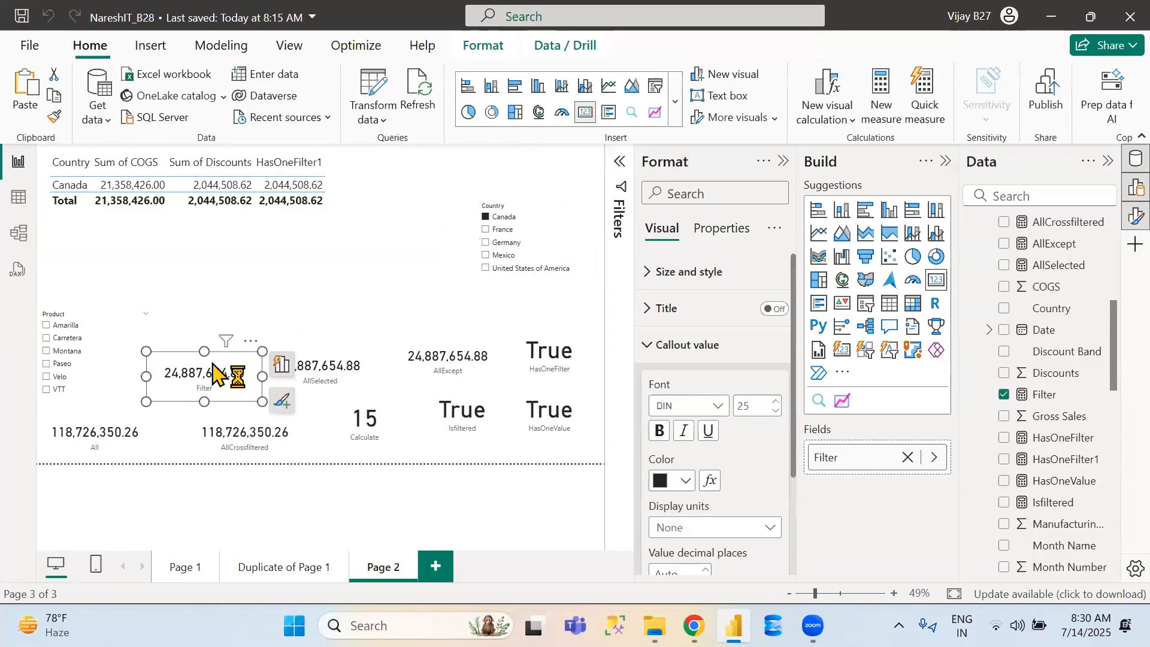
drag(216, 375, 220, 310)
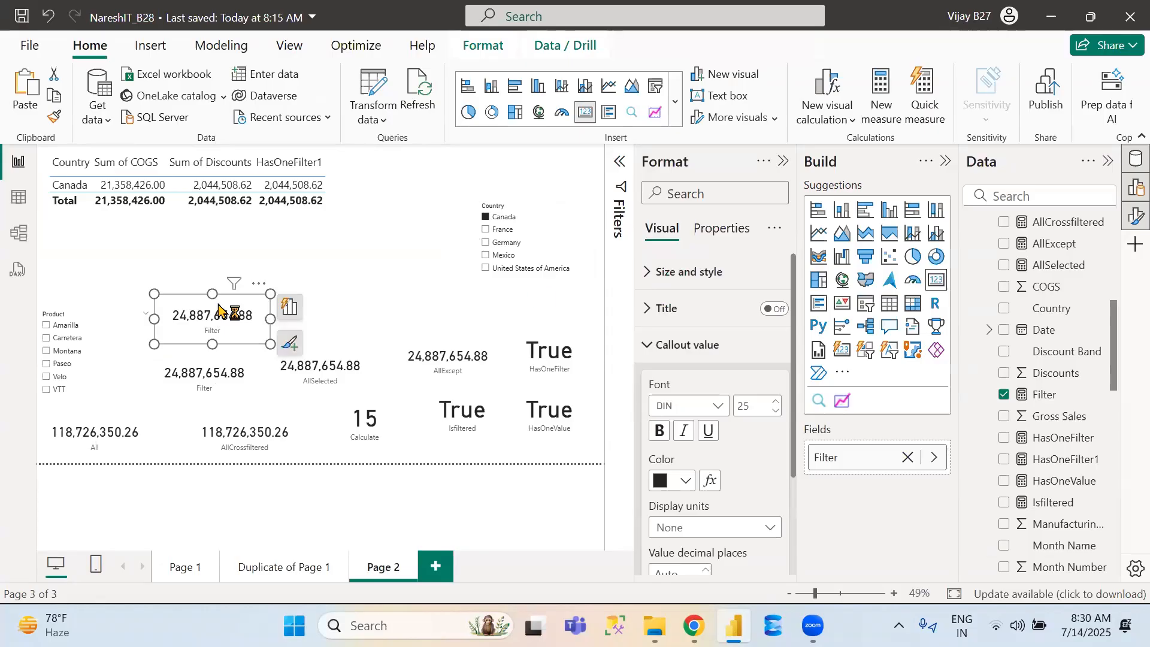
click(1005, 395)
drag(1110, 371, 1112, 423)
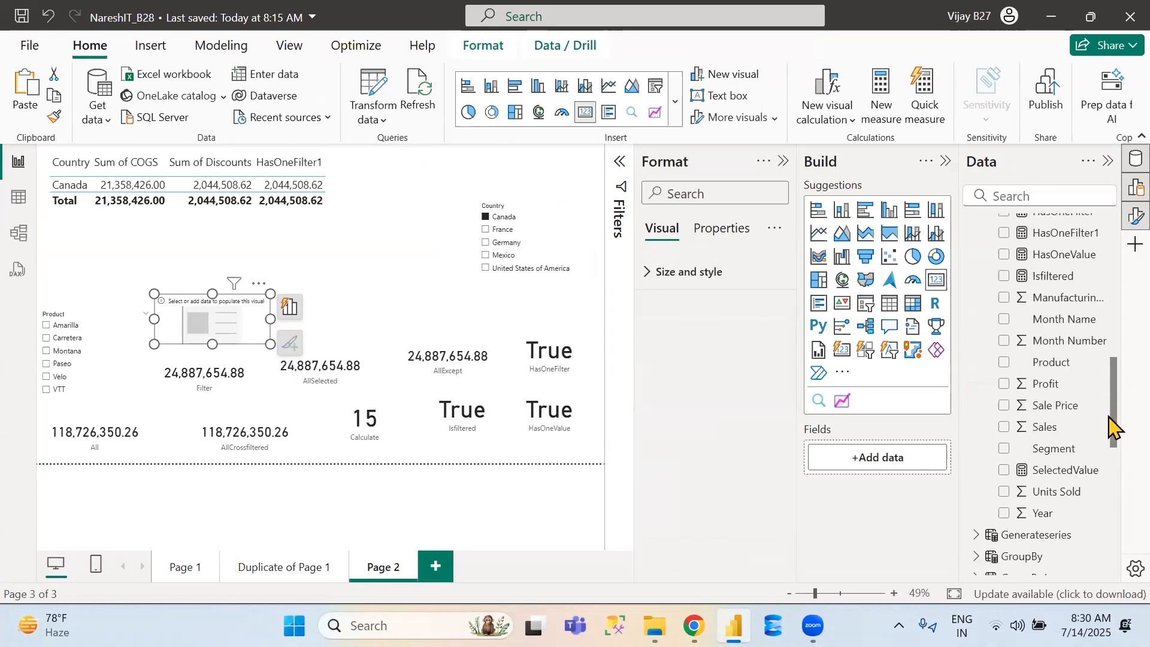
click(1004, 470)
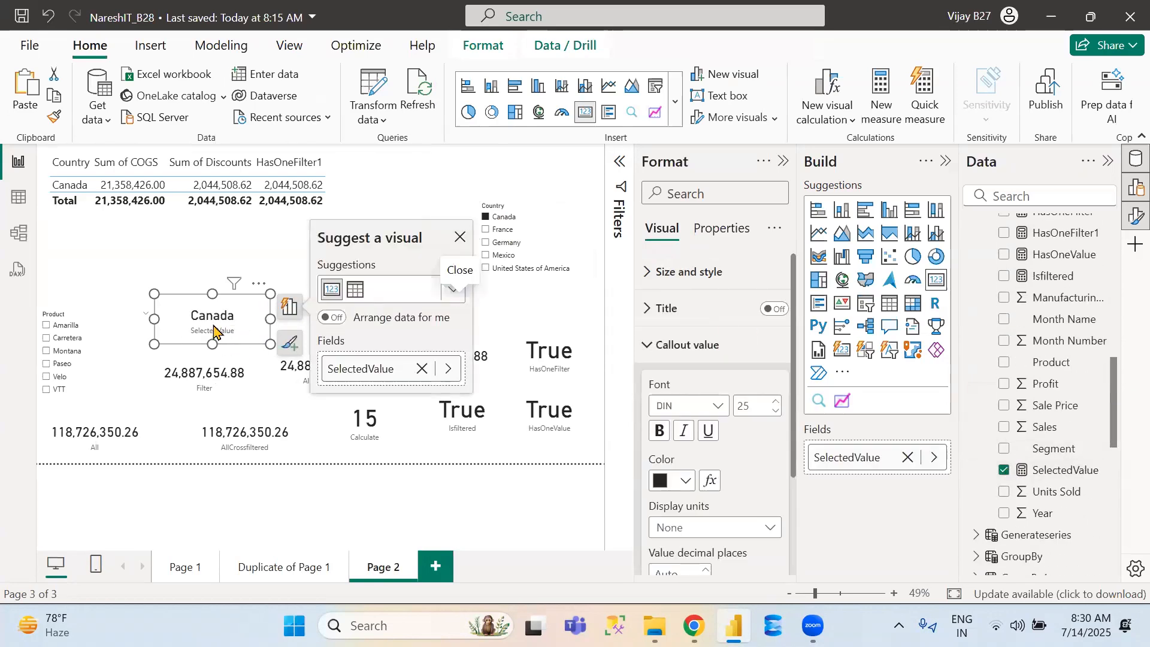
click(507, 243)
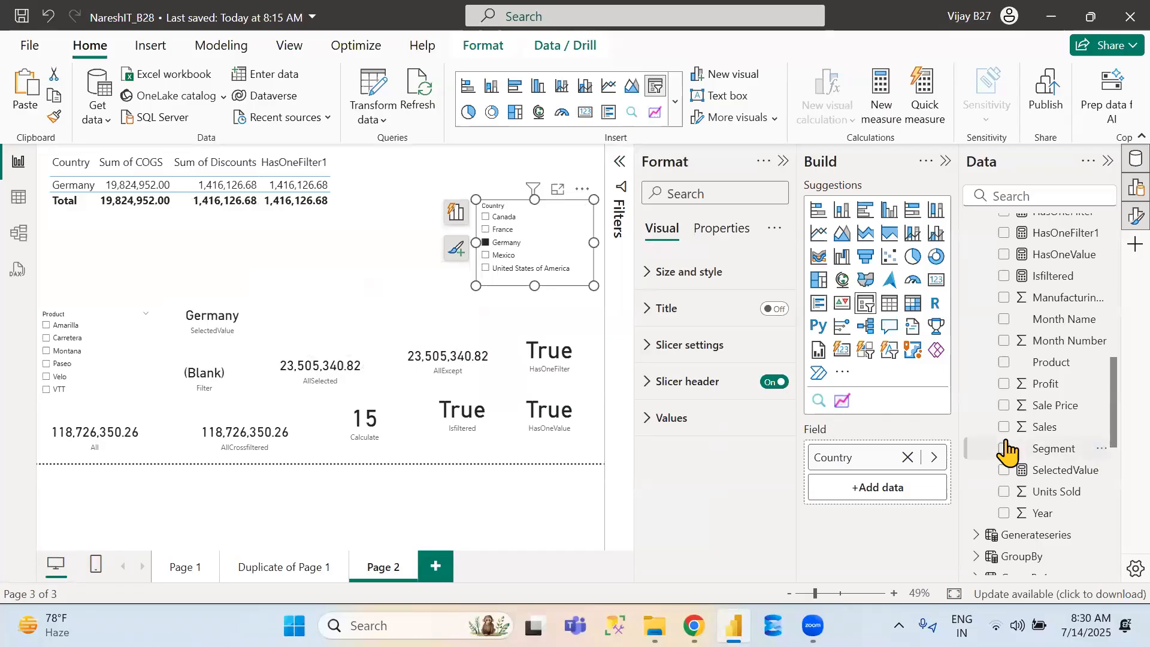
Move the SelectedValue measure's expression onto a second line, assign it to a variable named v1, and highlight the expression
click(1053, 470)
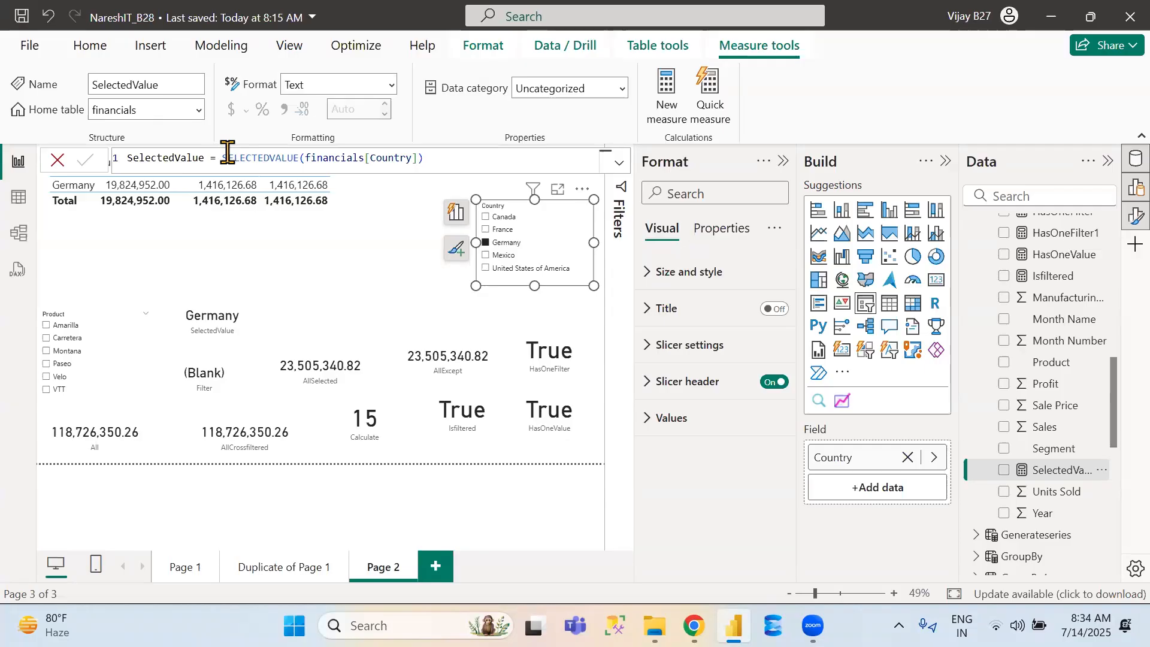
click(217, 157)
key(shift+Return)
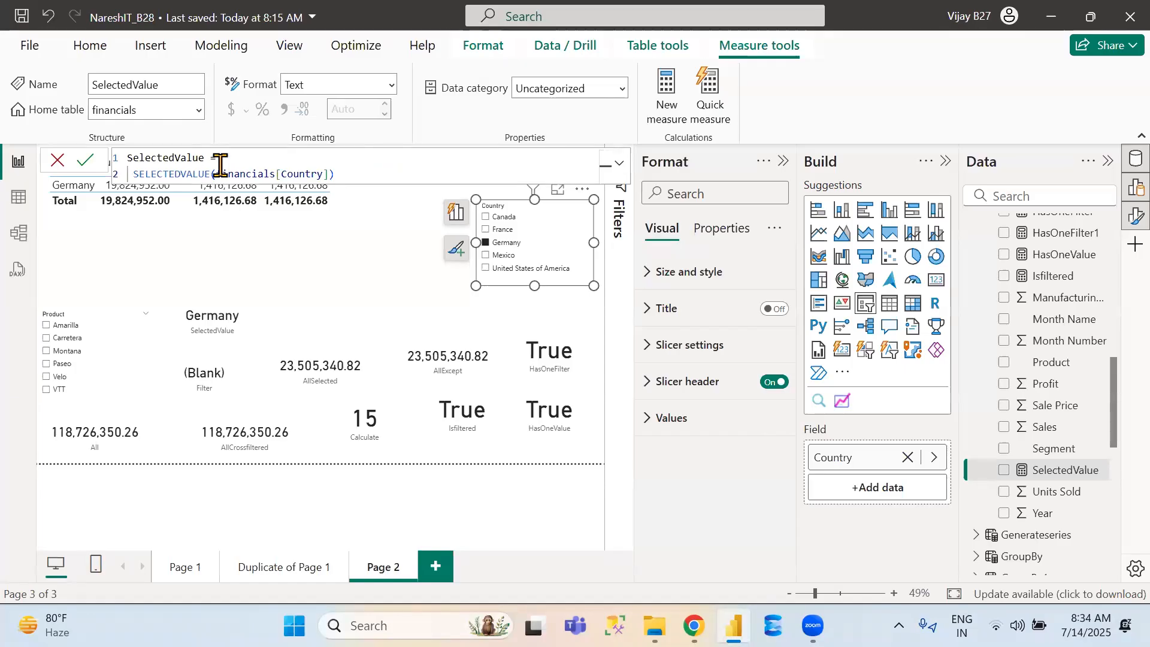
text(v)
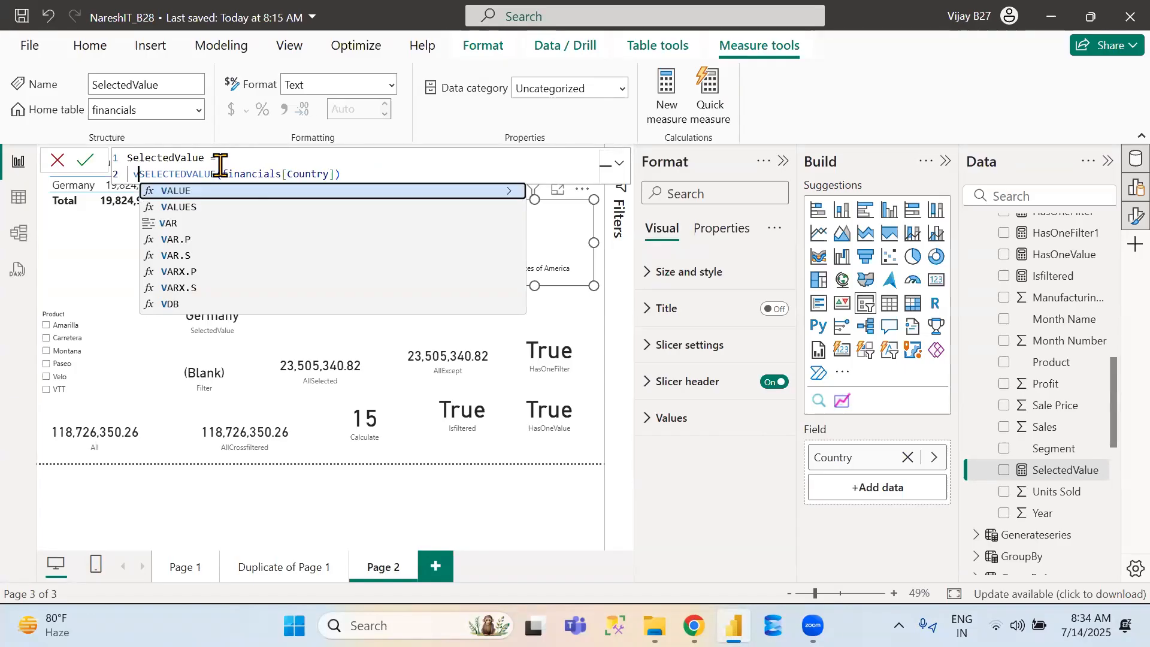
text(ar)
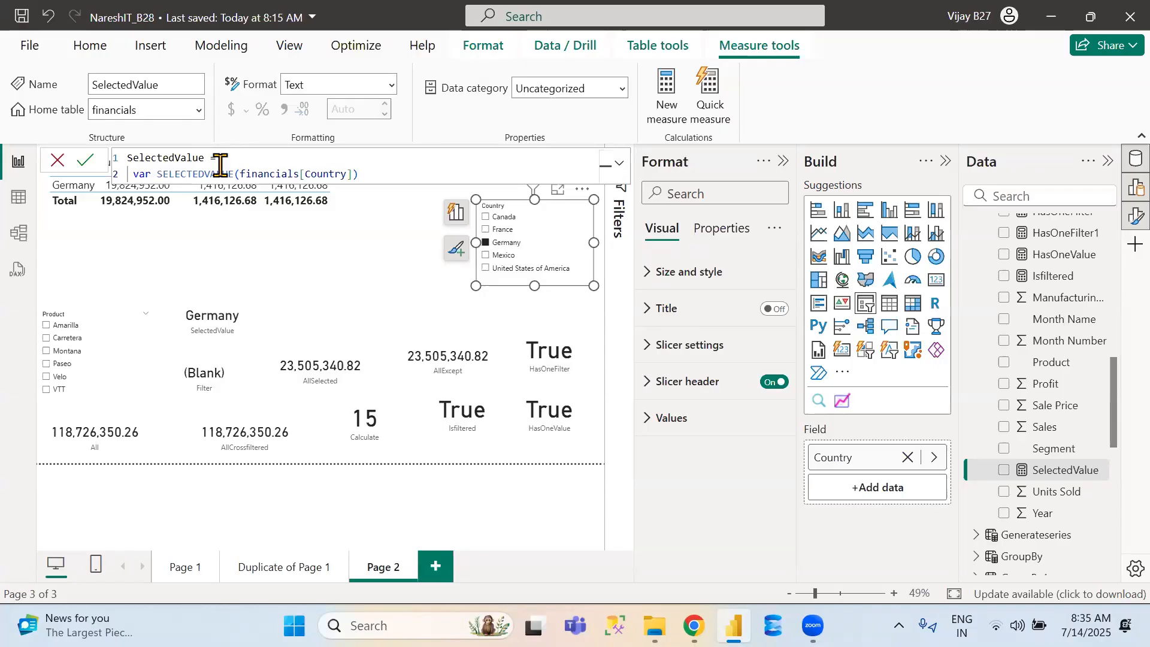
text(v1)
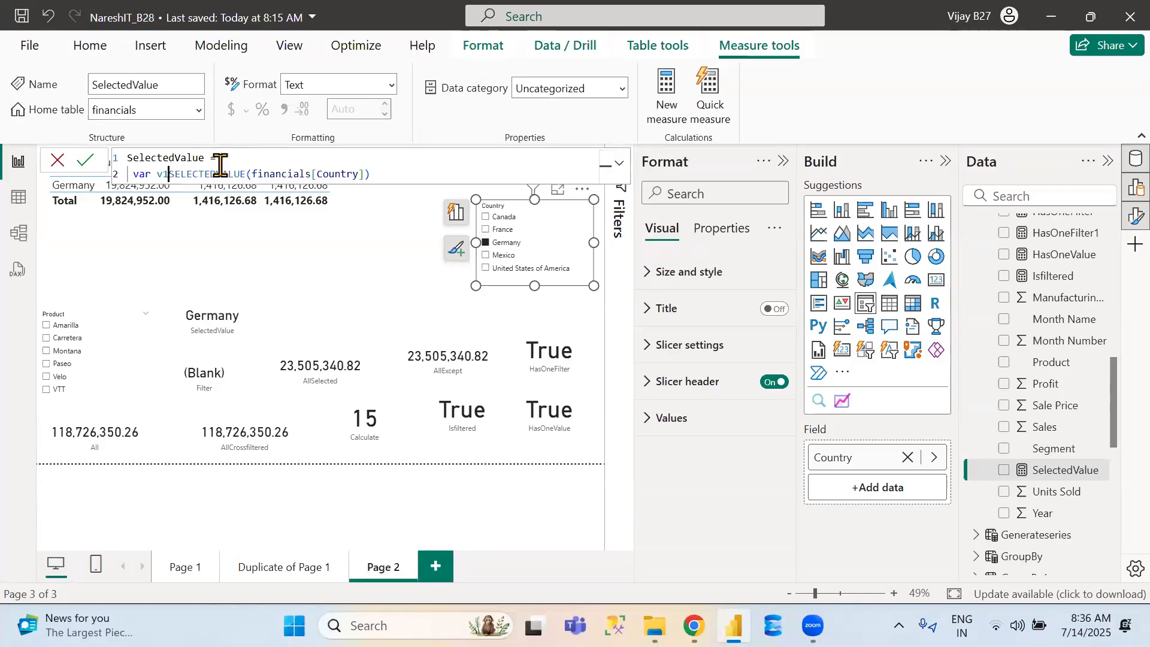
text(=)
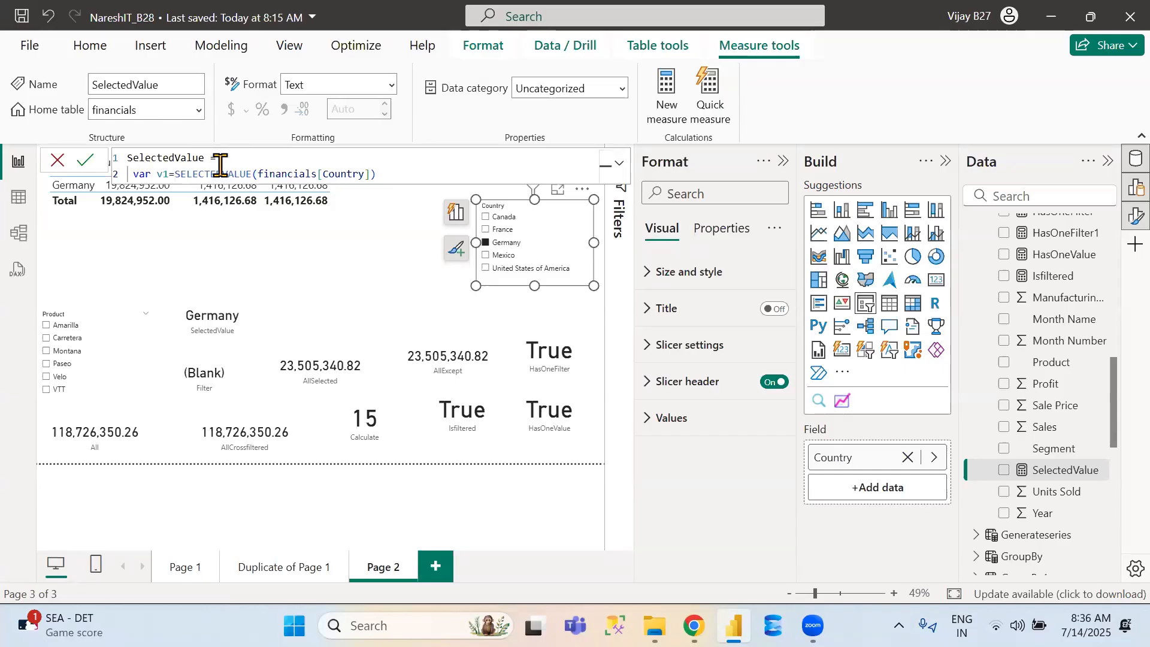
drag(386, 175, 179, 174)
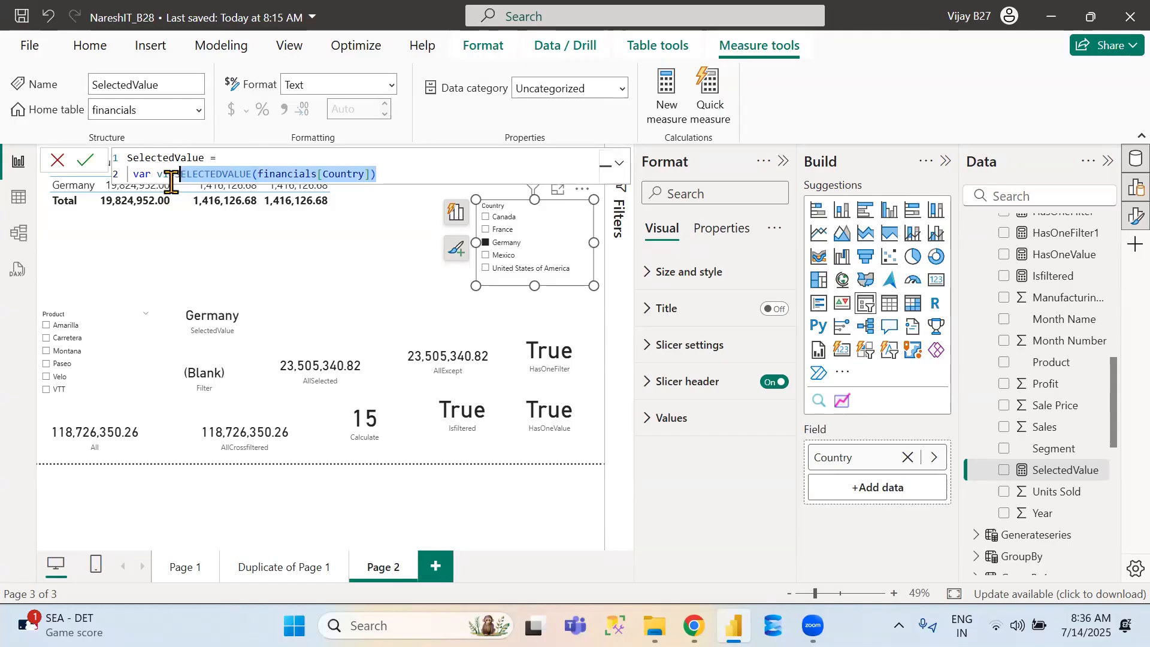
Add a third line to the SelectedValue formula that returns v1
click(405, 173)
key(shift+Return)
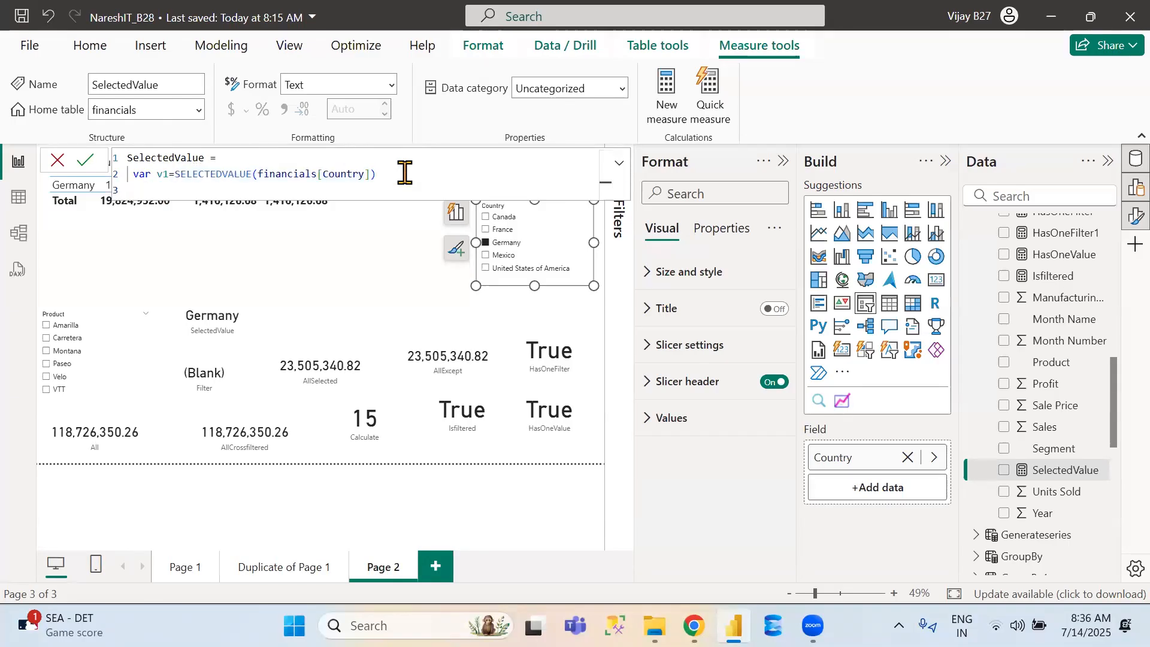
text(r)
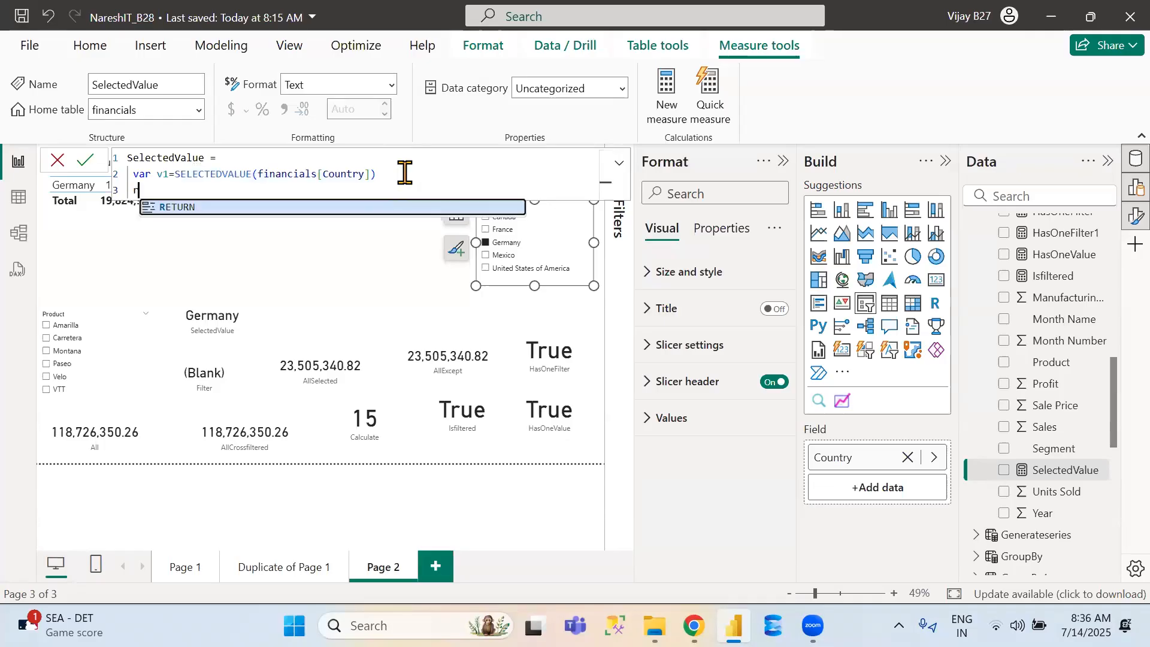
text(eturn )
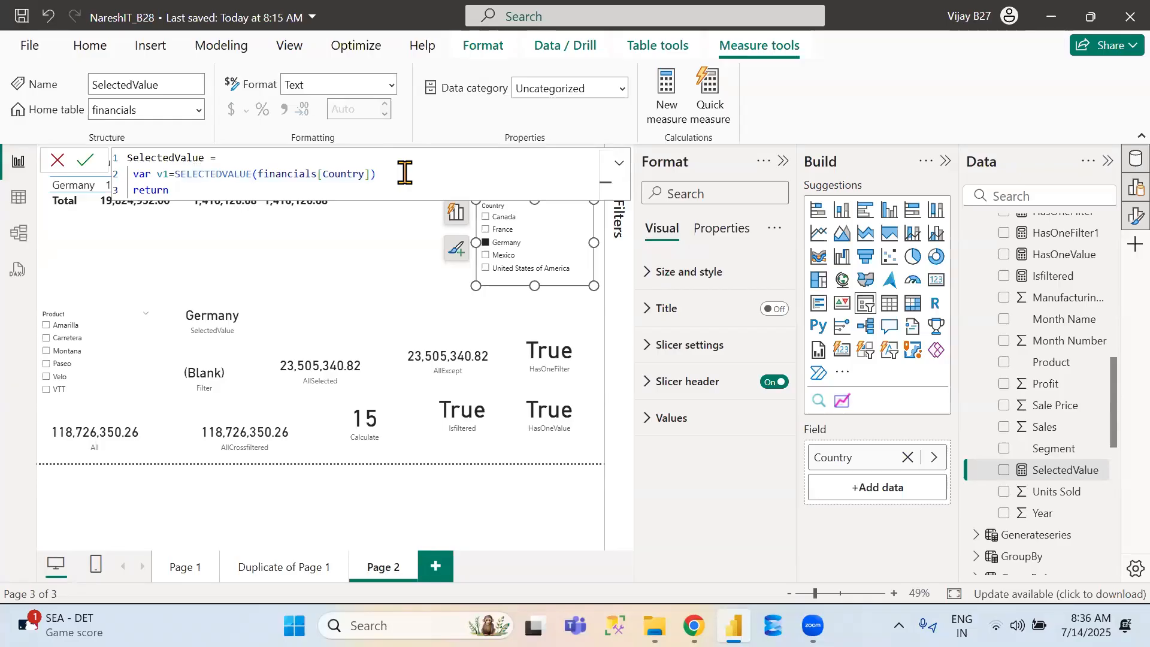
text(v1)
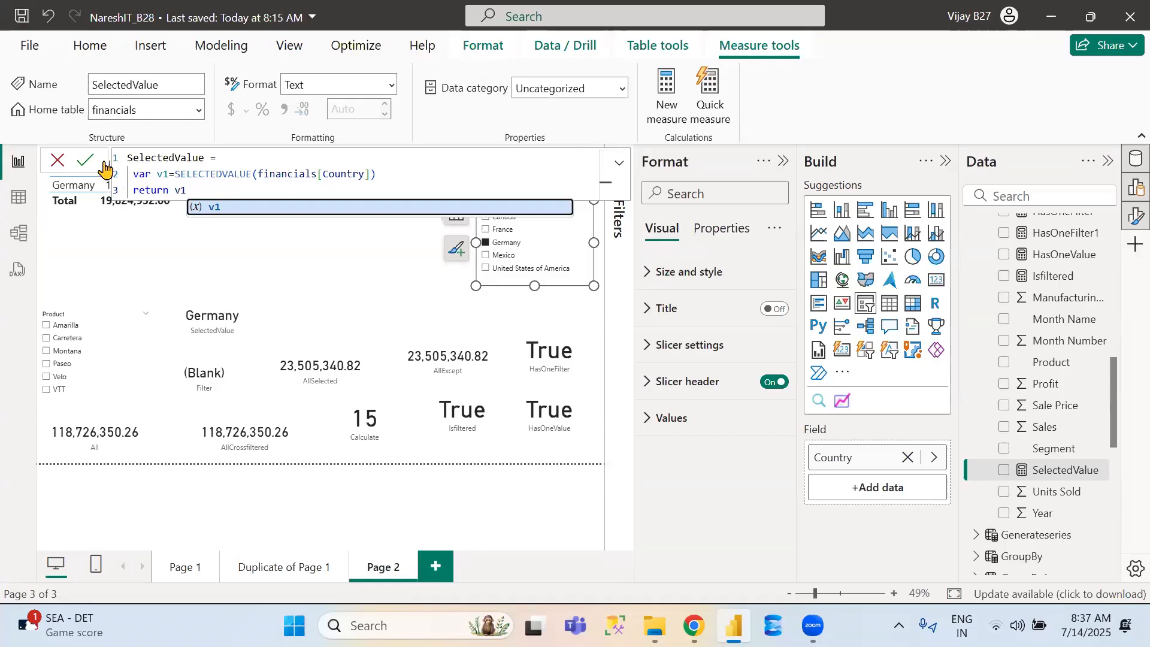
Commit the SelectedValue measure that returns v1 and switch the Country slicer to Mexico
click(85, 159)
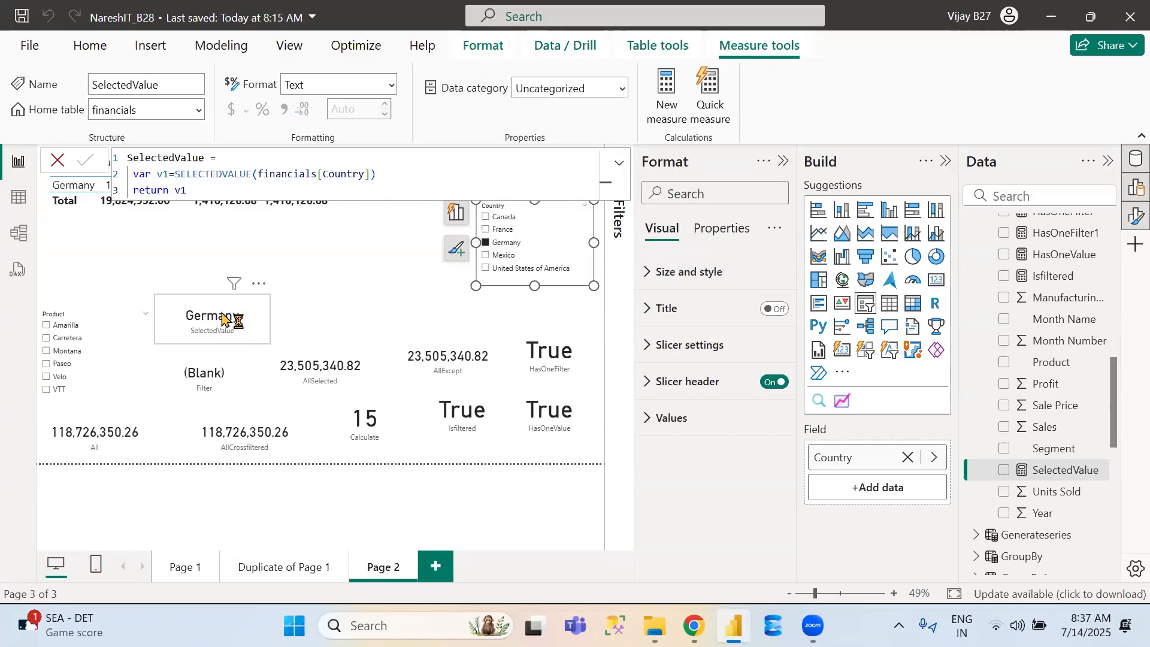
click(486, 256)
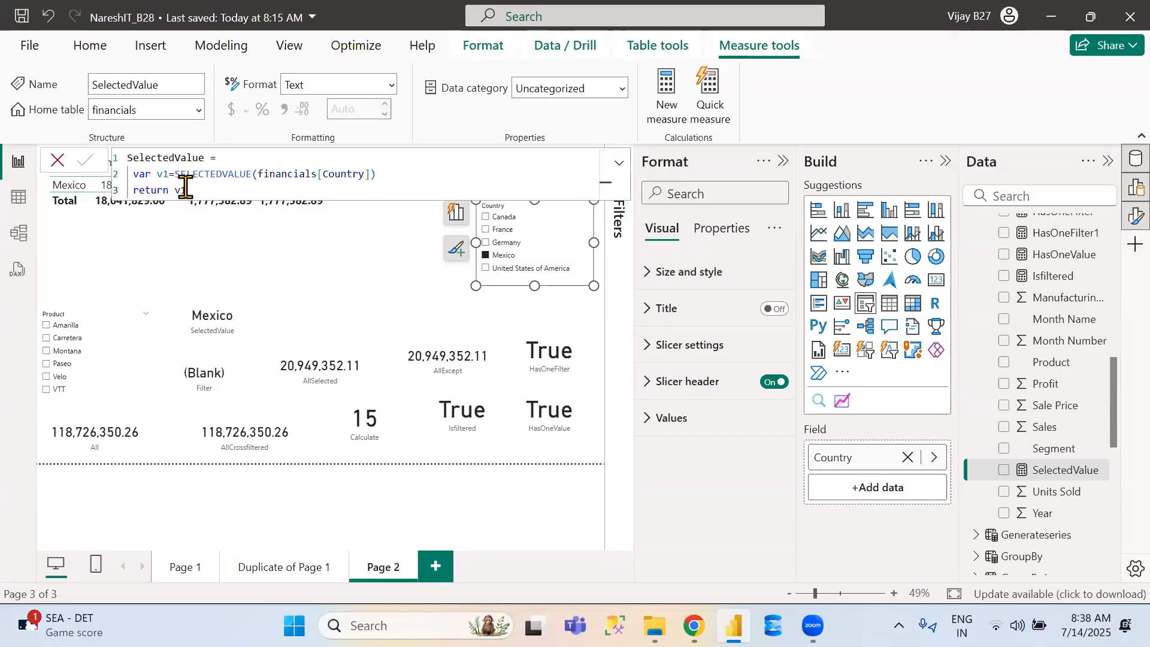
Insert a line after v1 in the SelectedValue formula and start variable x as CALCULATE with SUM(financials[Sales]) as its expression
click(423, 172)
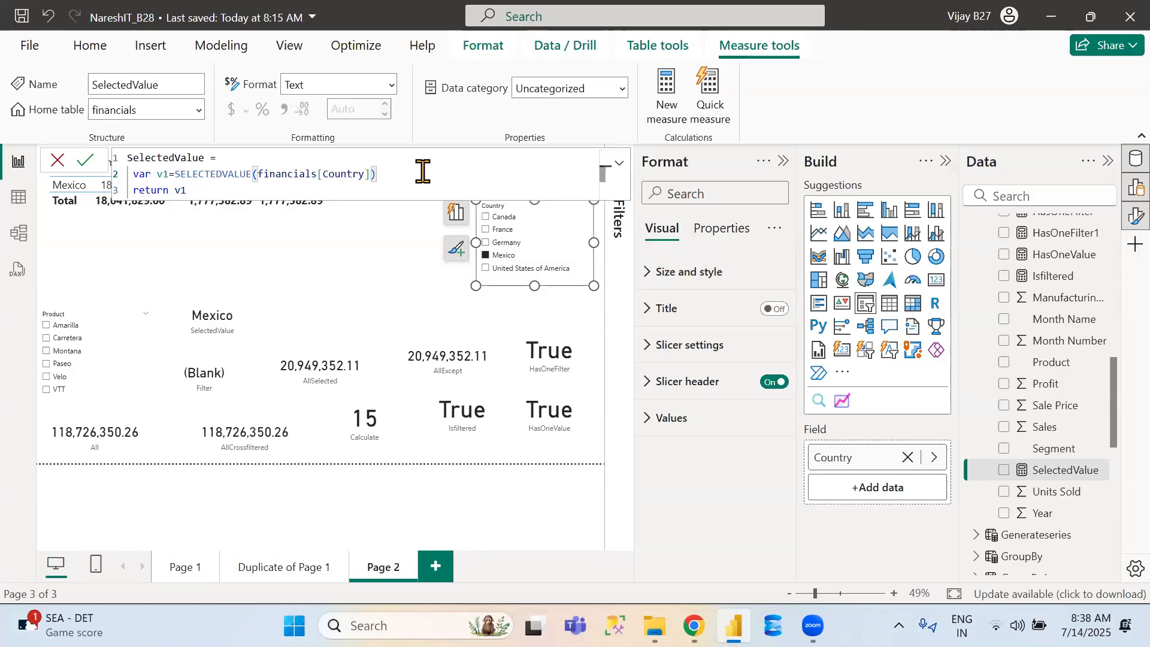
key(shift+Return)
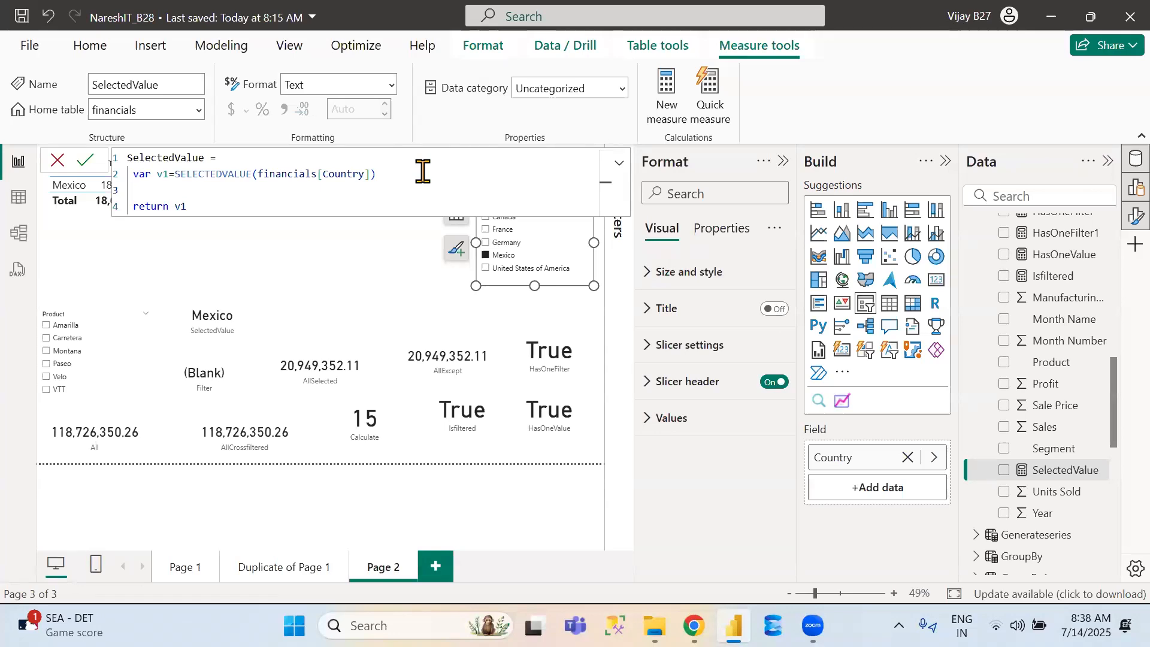
text(var x=cal)
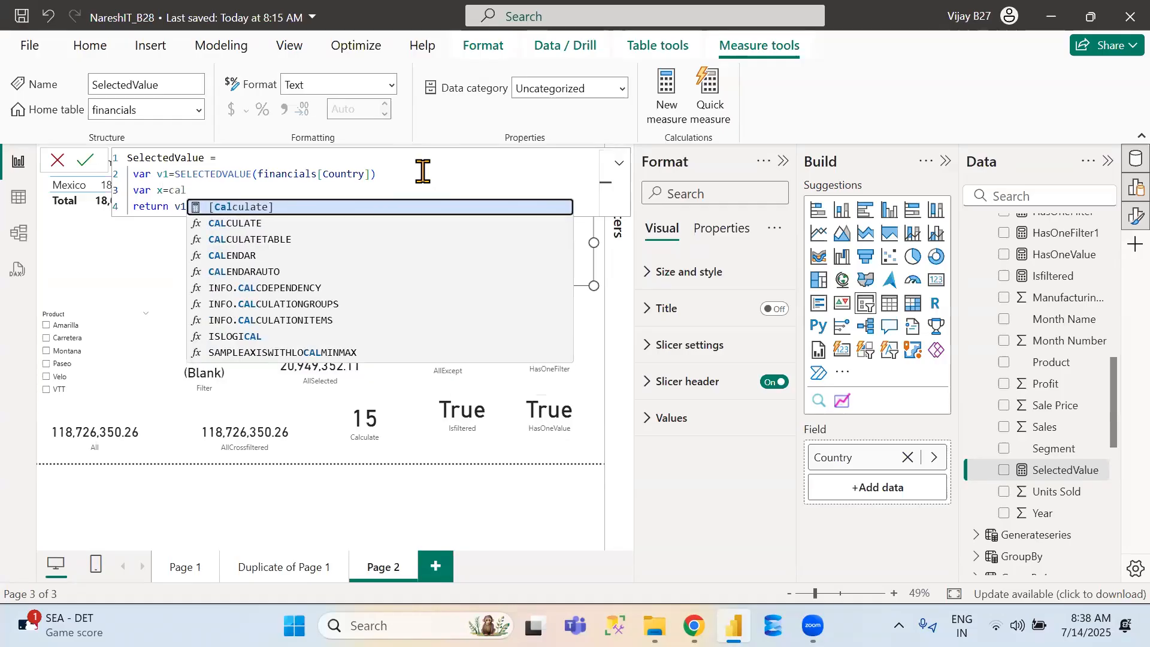
key(Tab)
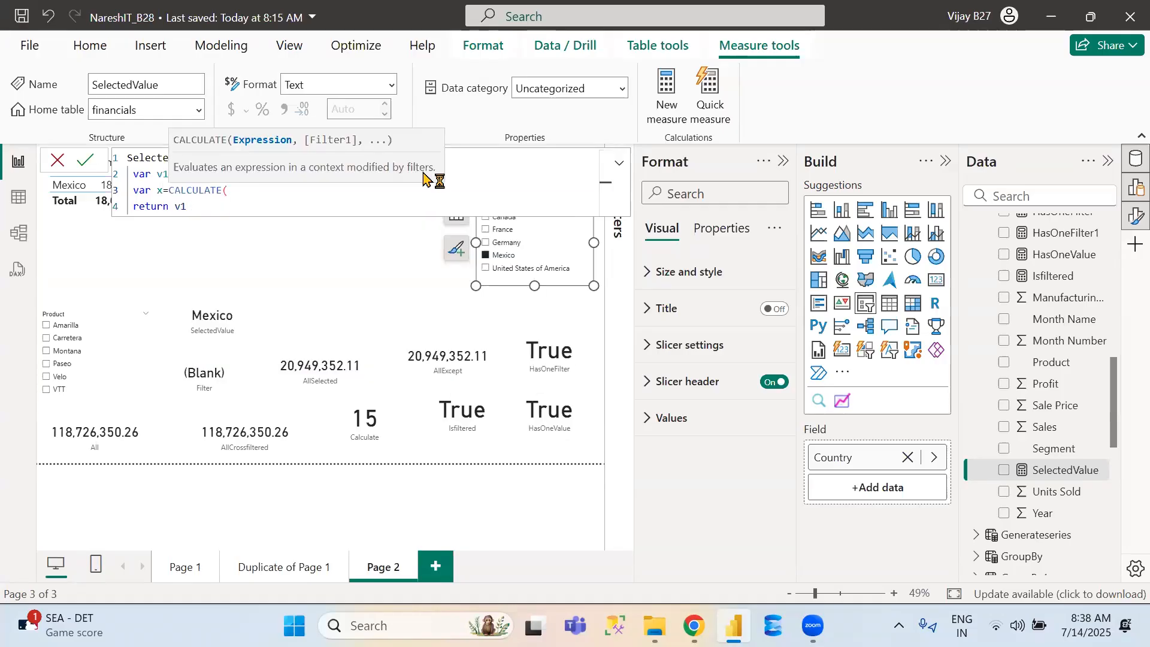
text(sum)
key(Down)
key(Down)
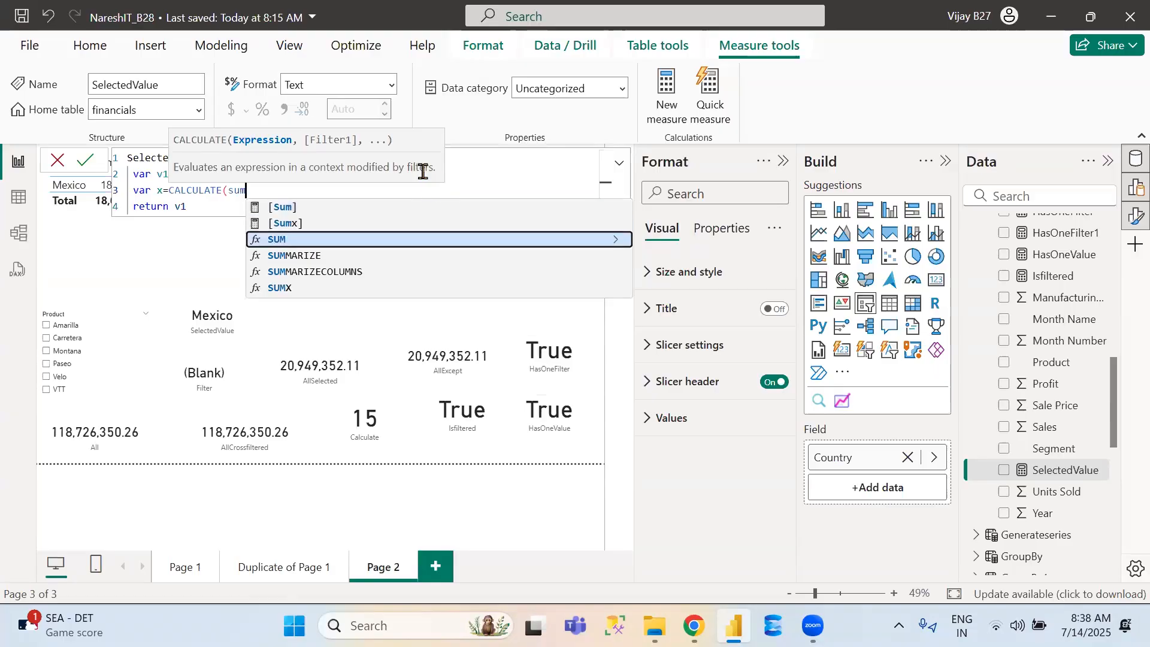
key(Tab)
text(fina)
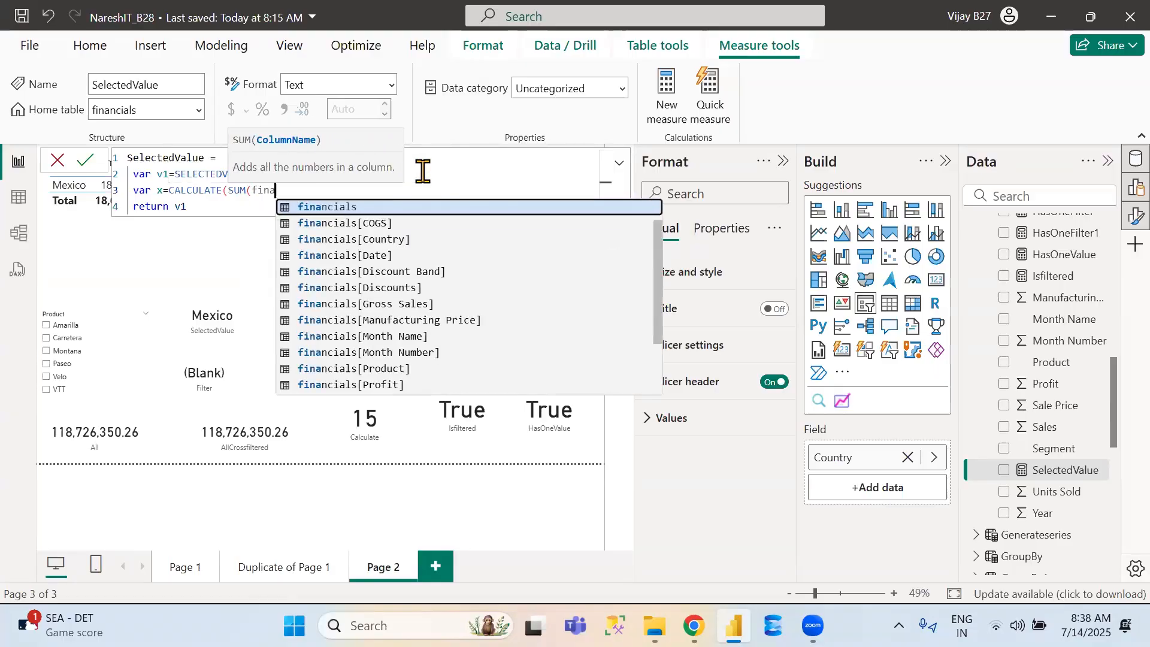
key(Down)
key(Down)
key(Down)
key(Down)
key(Down)
key(Down)
key(Down)
key(Down)
key(Down)
key(Down)
key(Down)
key(Down)
key(Down)
key(Down)
key(Down)
key(Up)
key(Up)
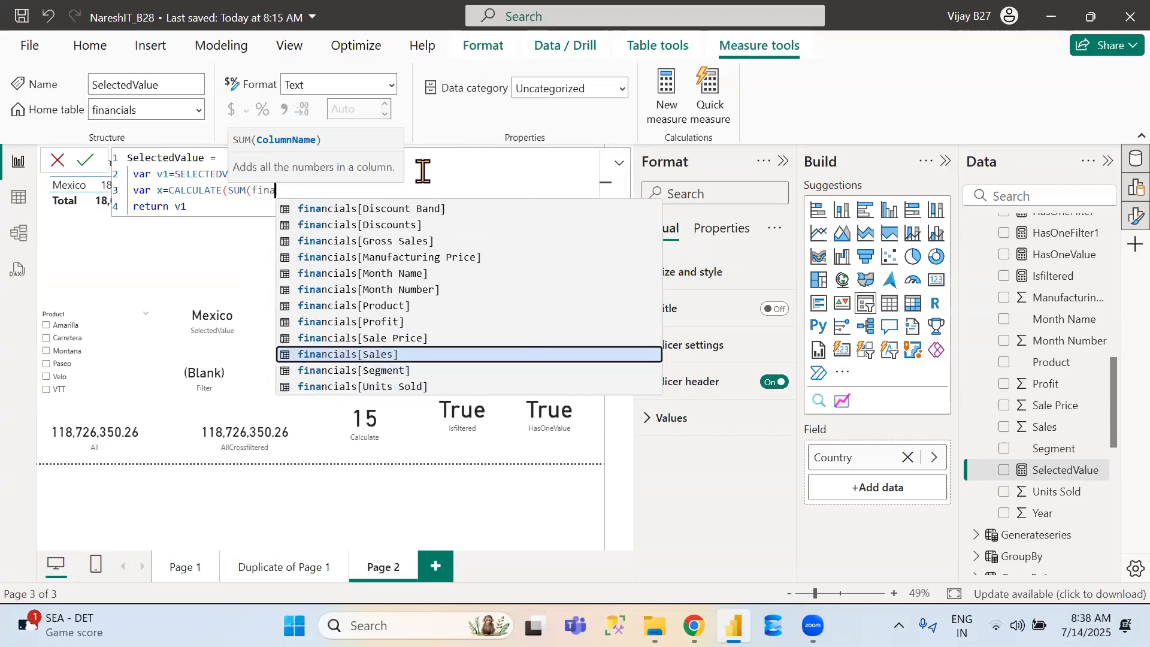
key(Tab)
text(),)
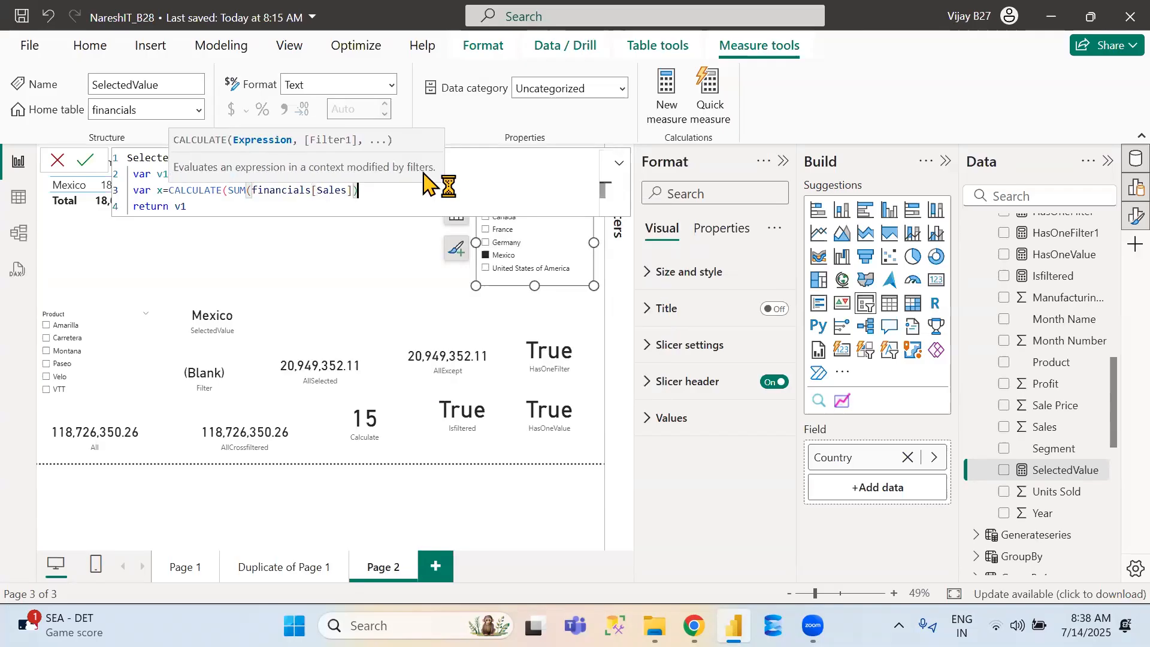
Add a FILTER argument over the financials table to variable x, with a condition comparing financials[Country] for equality
text(fil)
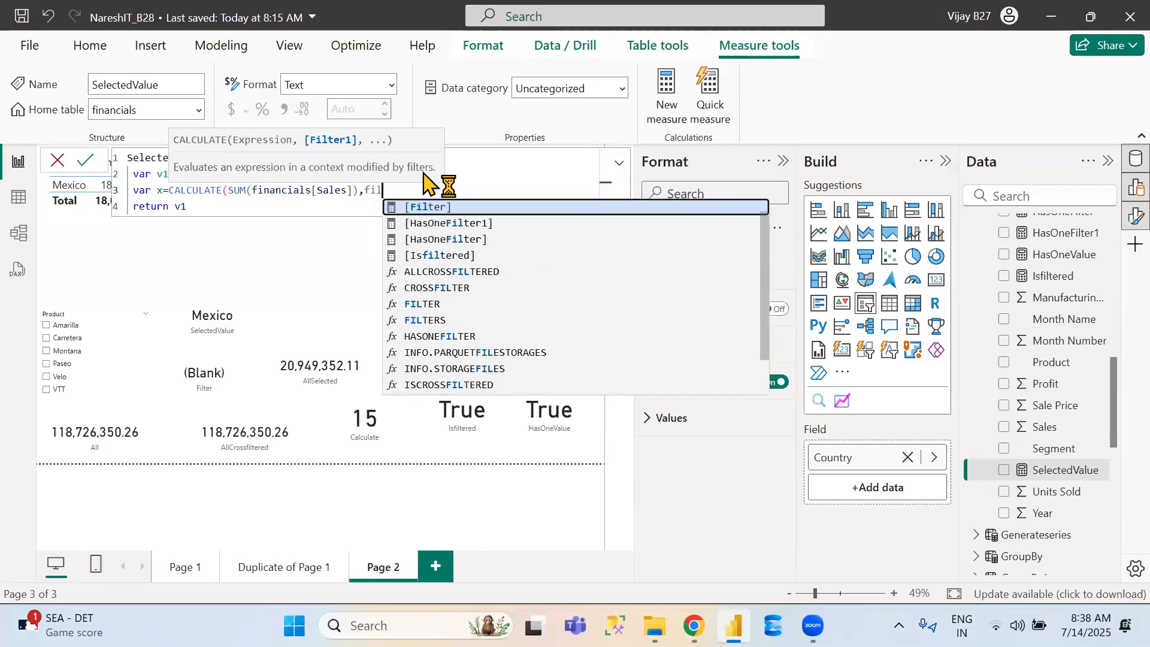
key(Down)
key(Down)
key(Down)
key(Down)
key(Down)
key(Down)
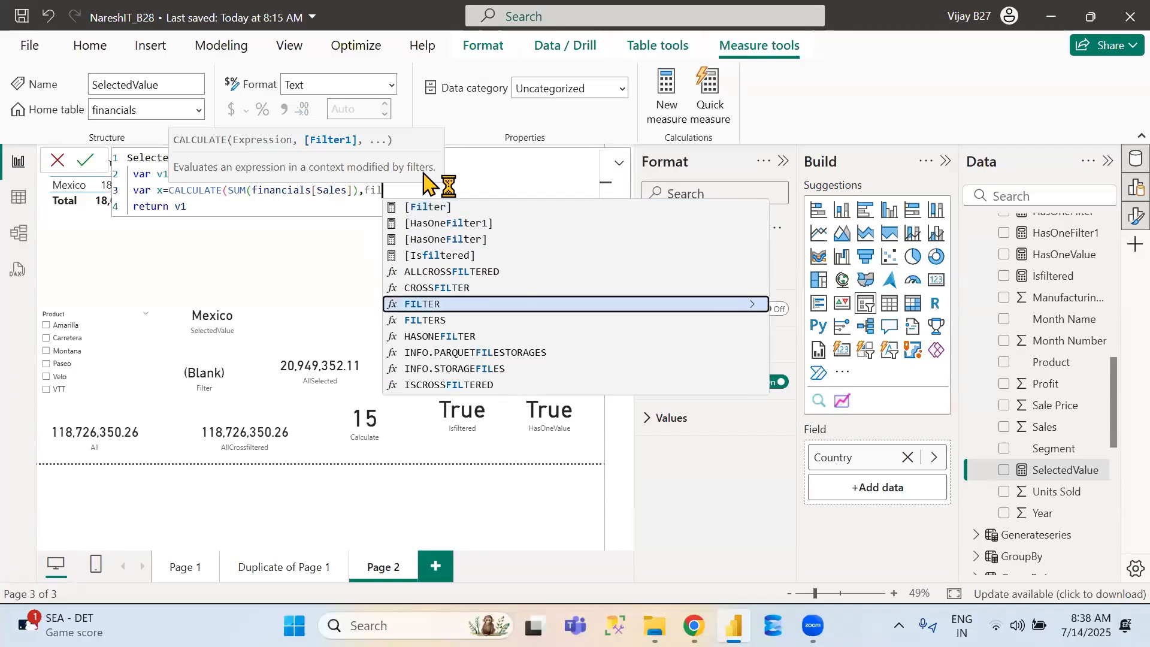
key(Tab)
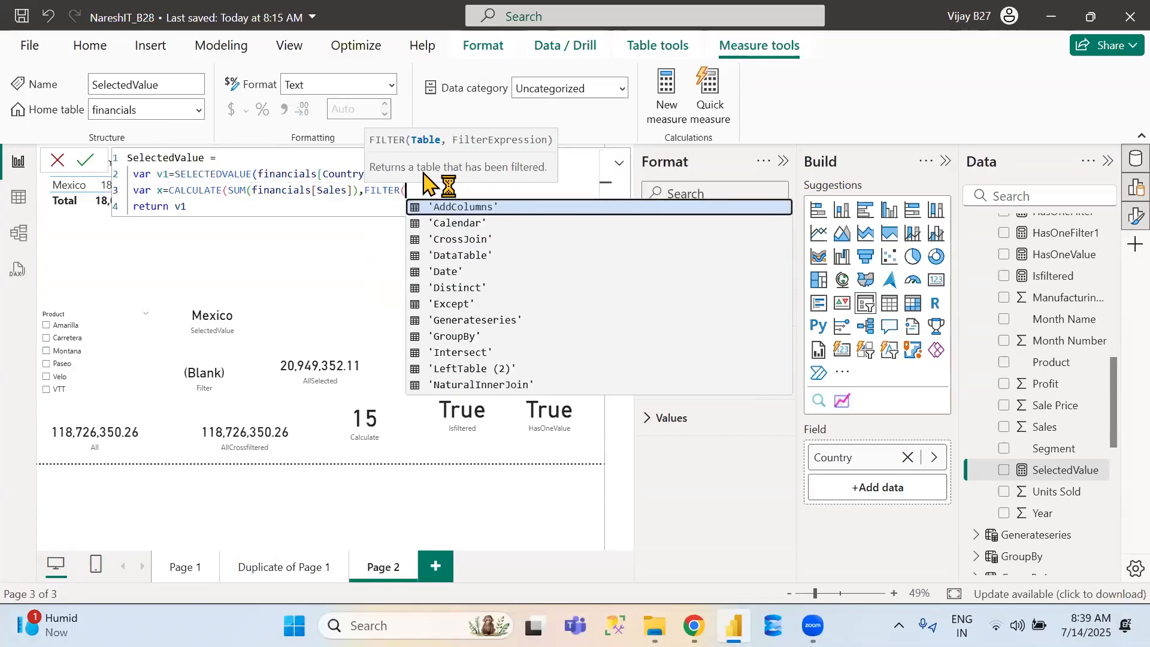
text(financials)
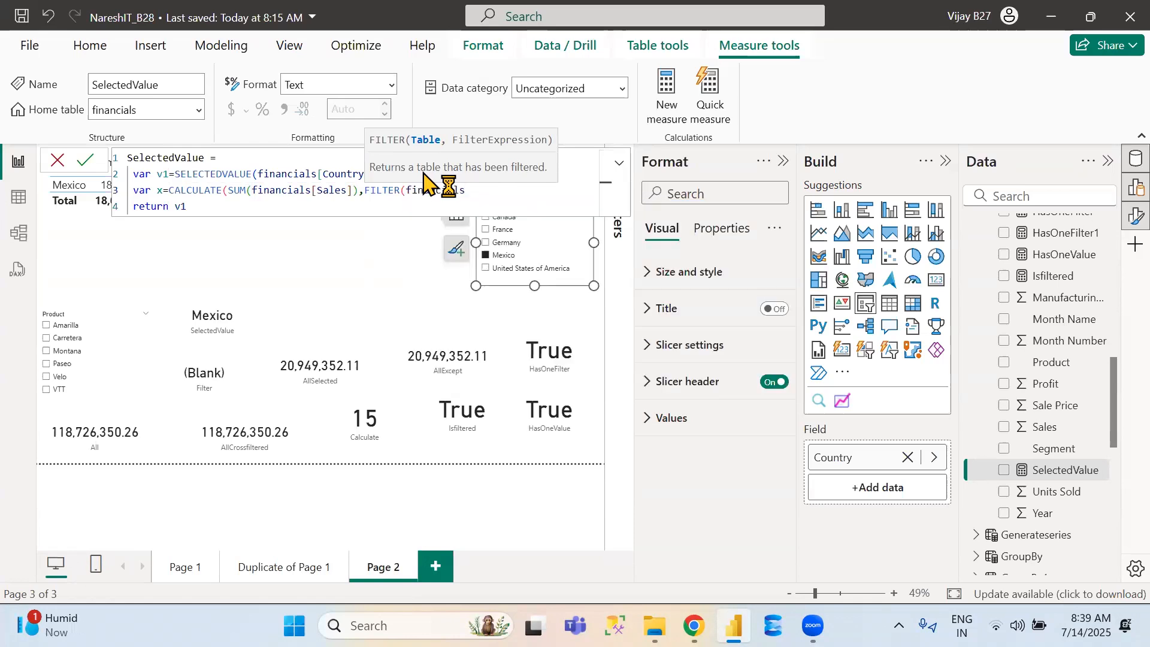
text(,finan)
text(cials[Countr)
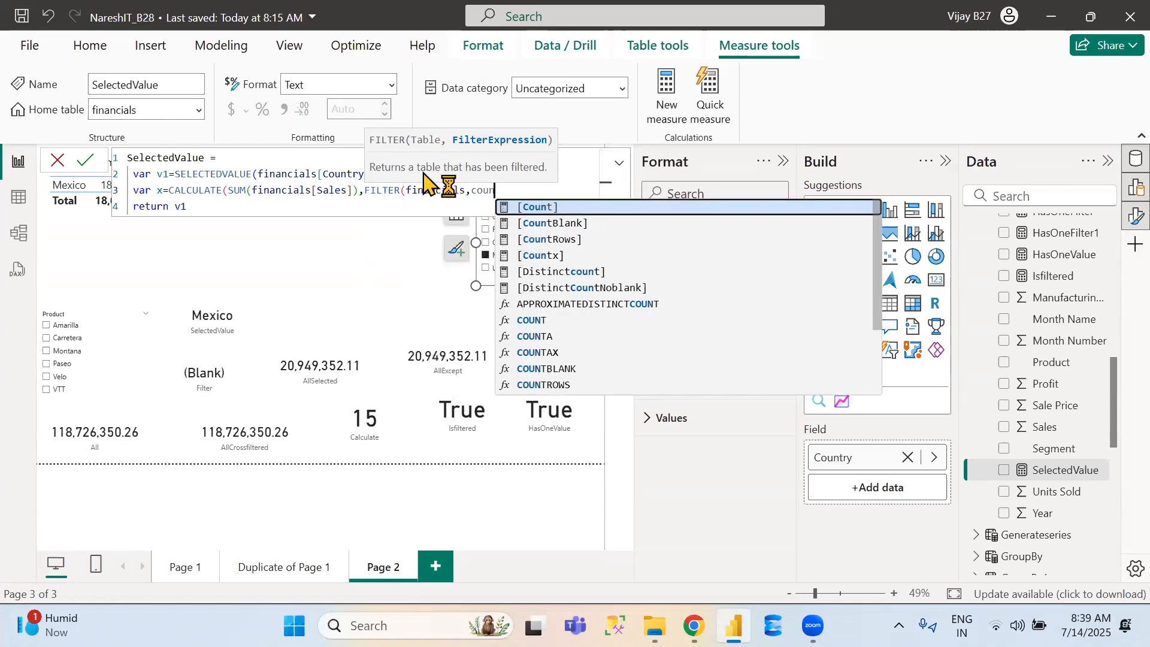
text(y)
key(Tab)
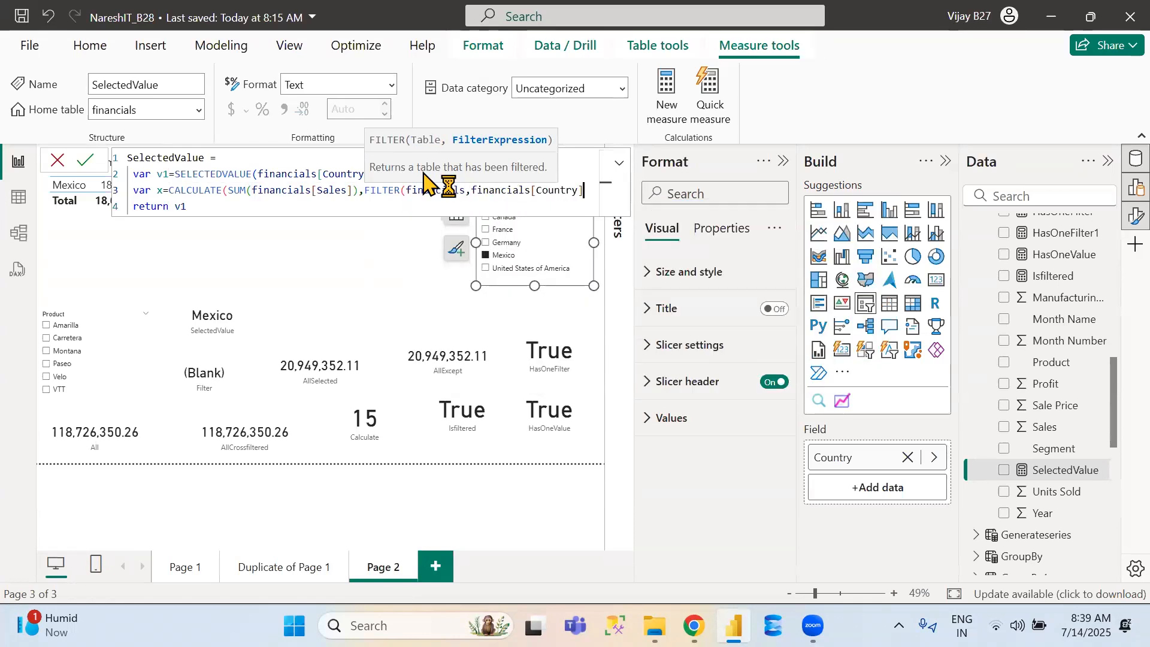
text(=)
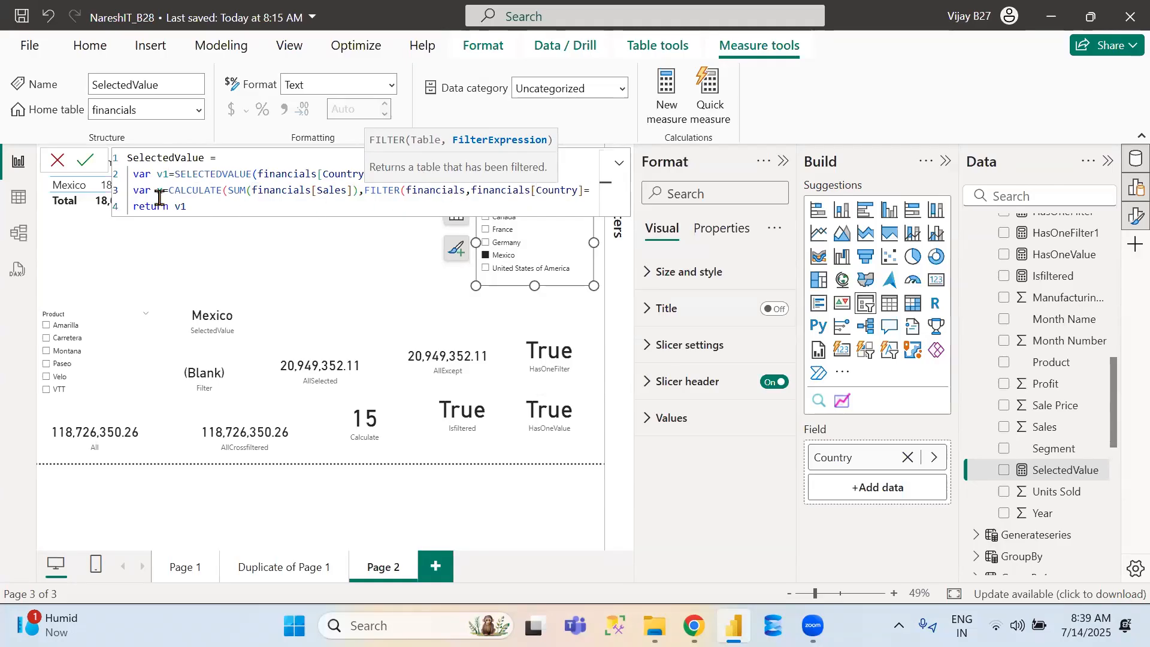
Highlight variable x's CALCULATE expression, complete the Country condition with v1, and close both parentheses
drag(168, 190, 606, 203)
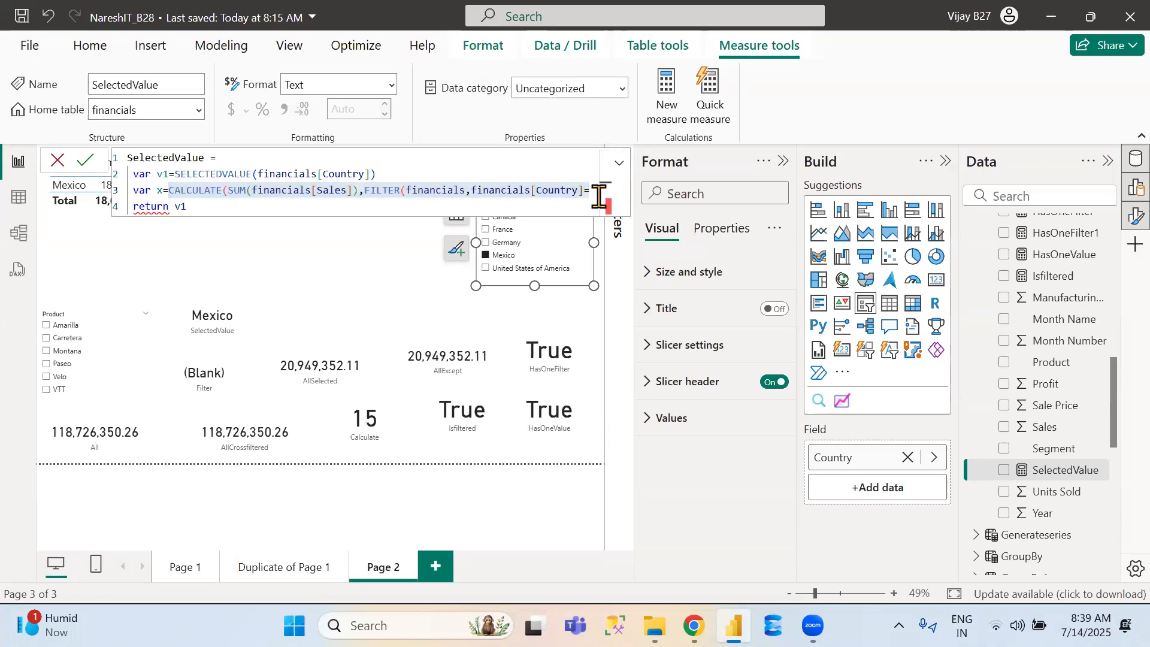
click(588, 190)
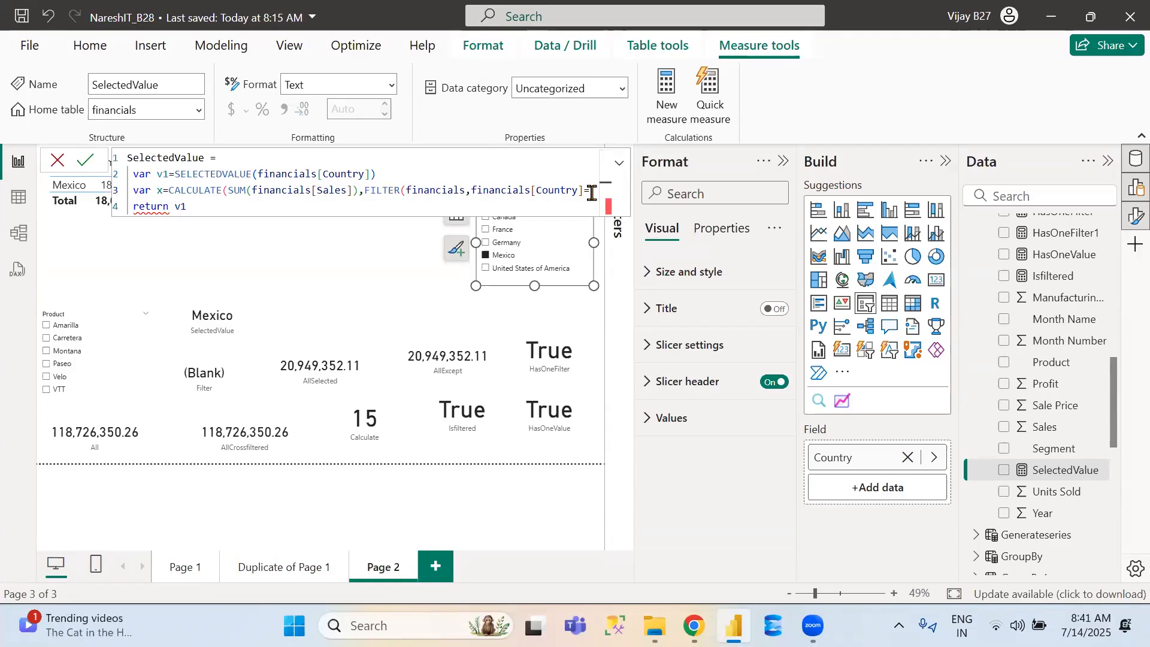
text(v1)
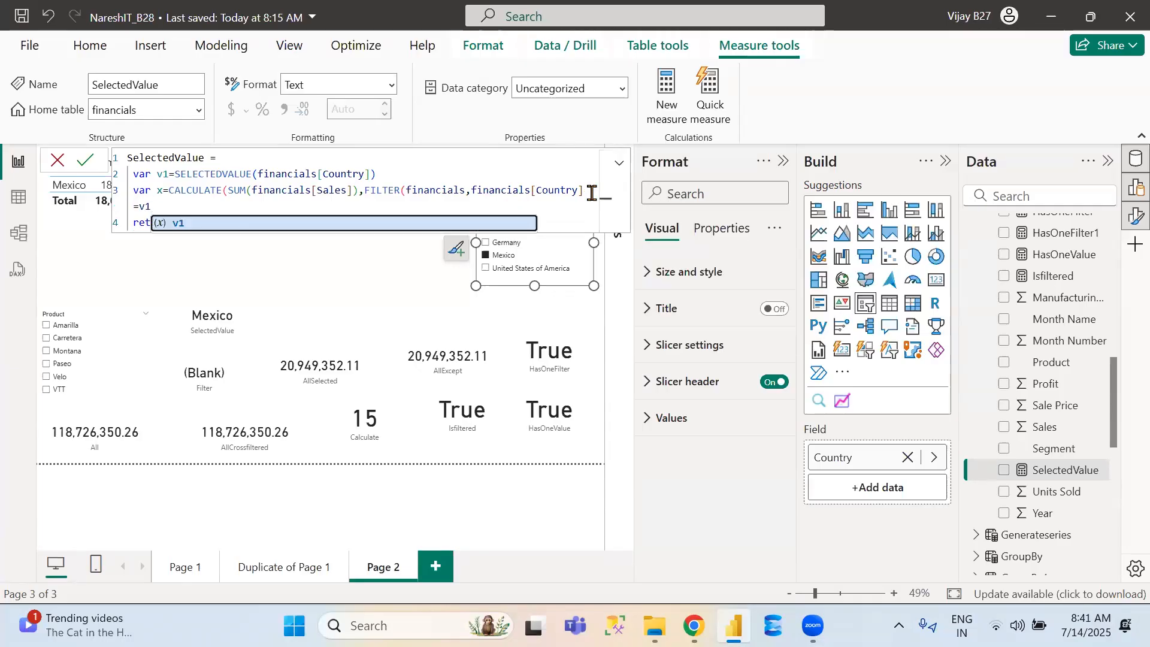
text()))
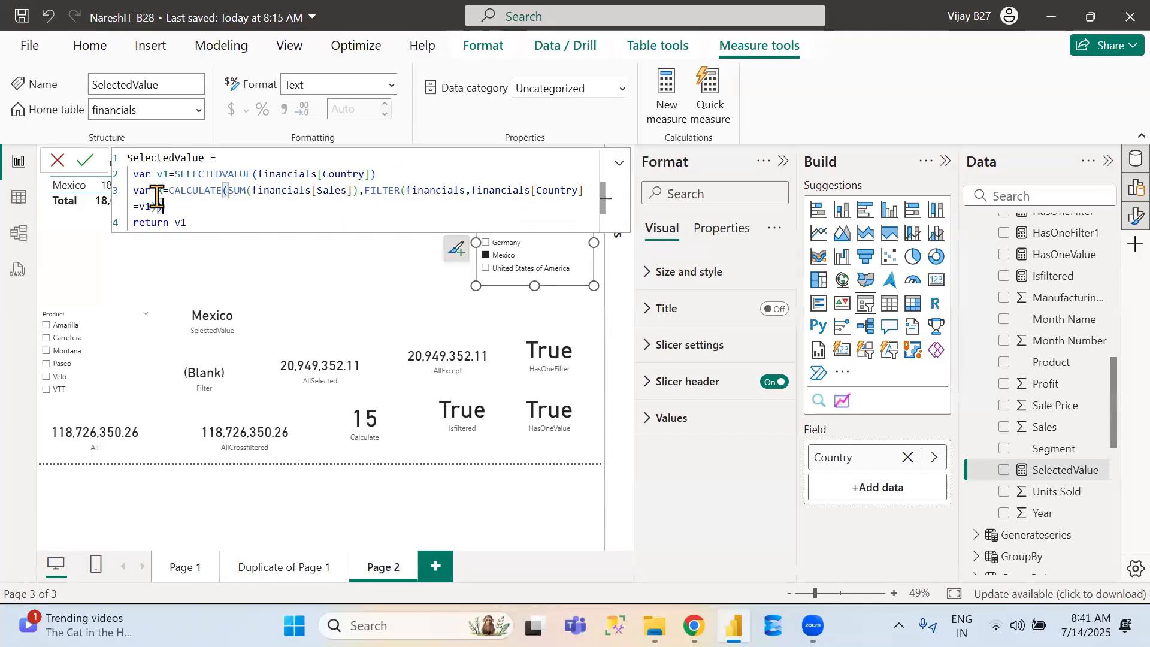
Make the SelectedValue measure return x instead of v1, commit it, and switch the Country slicer to United States of America
click(203, 222)
key(BackSpace)
key(BackSpace)
key(BackSpace)
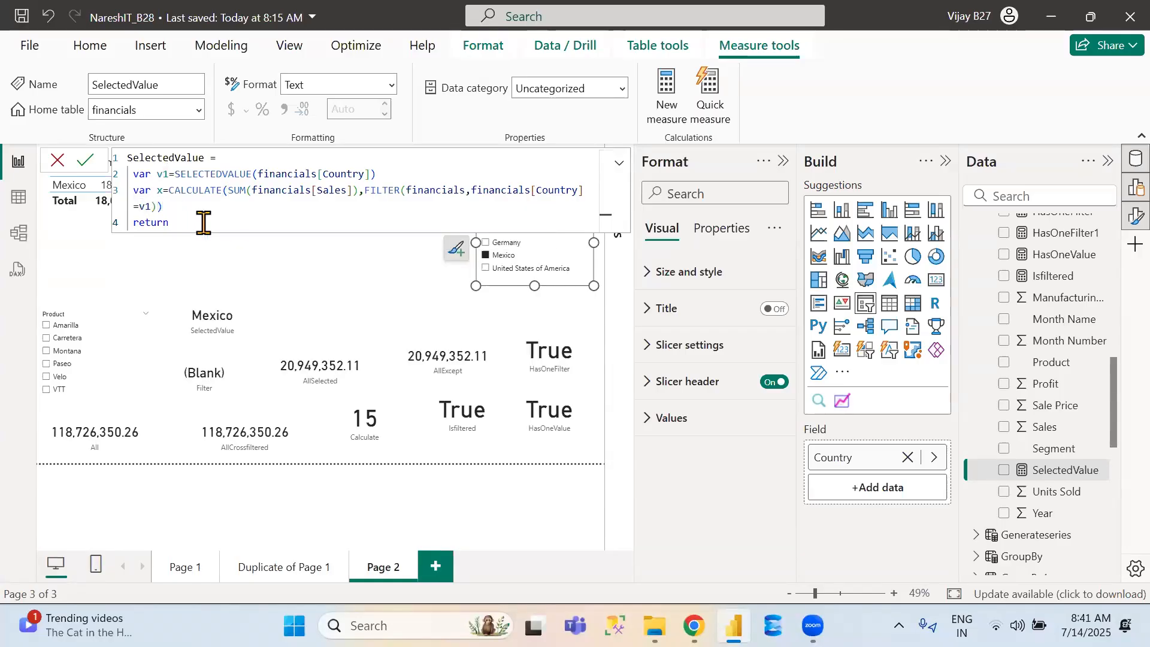
text(x)
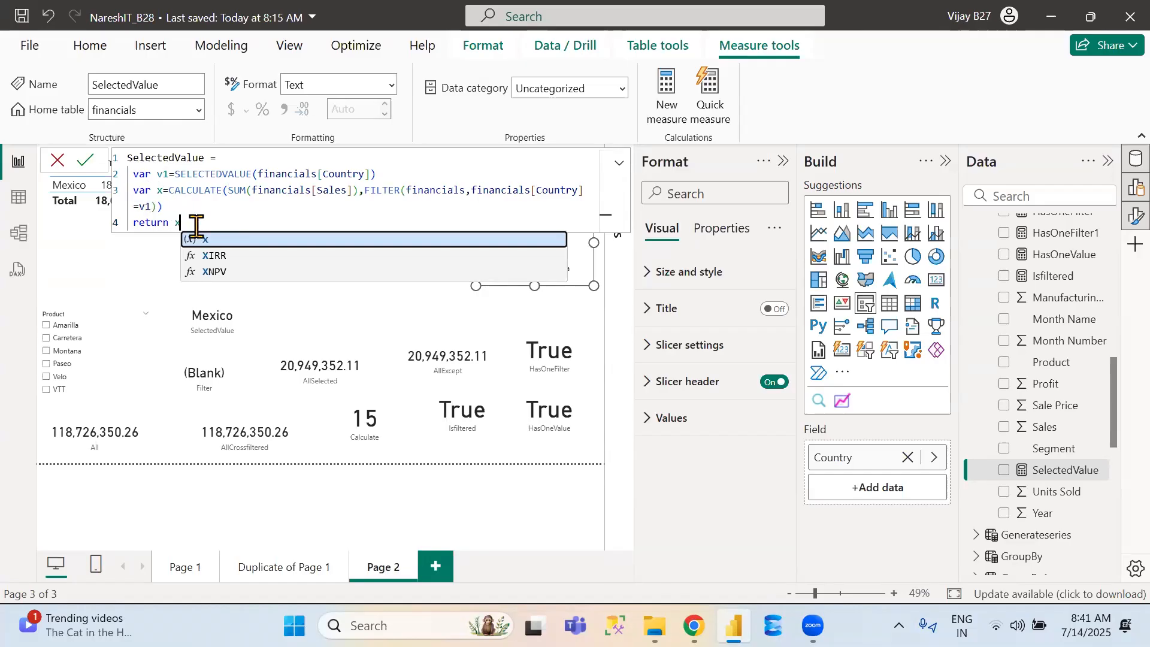
click(85, 161)
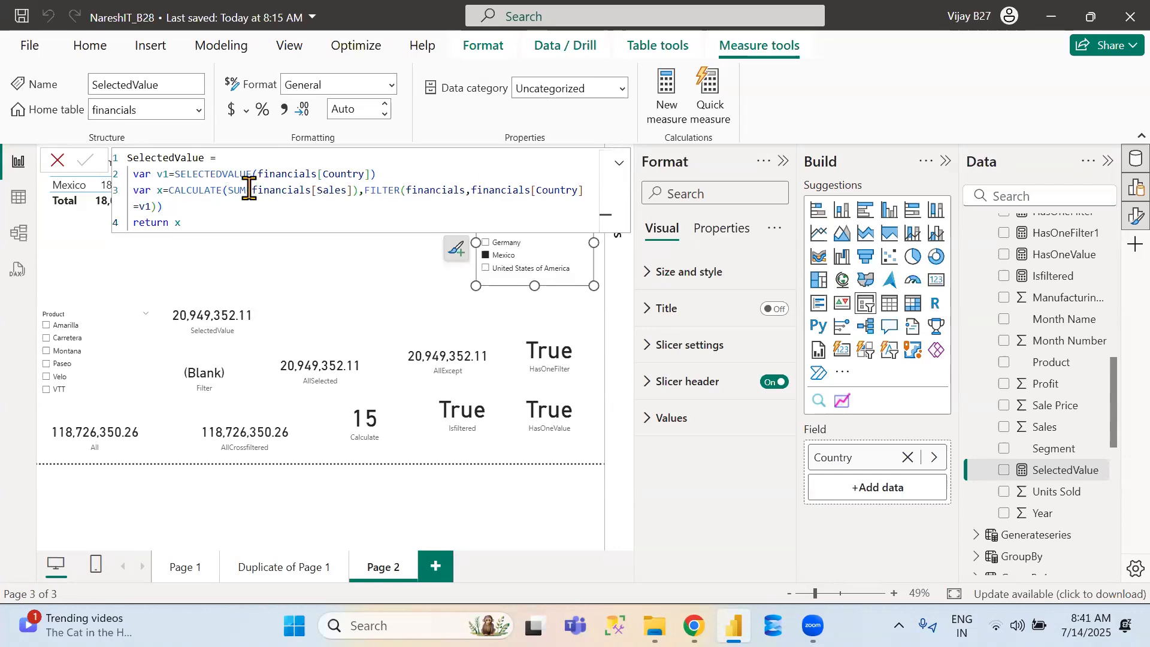
click(486, 268)
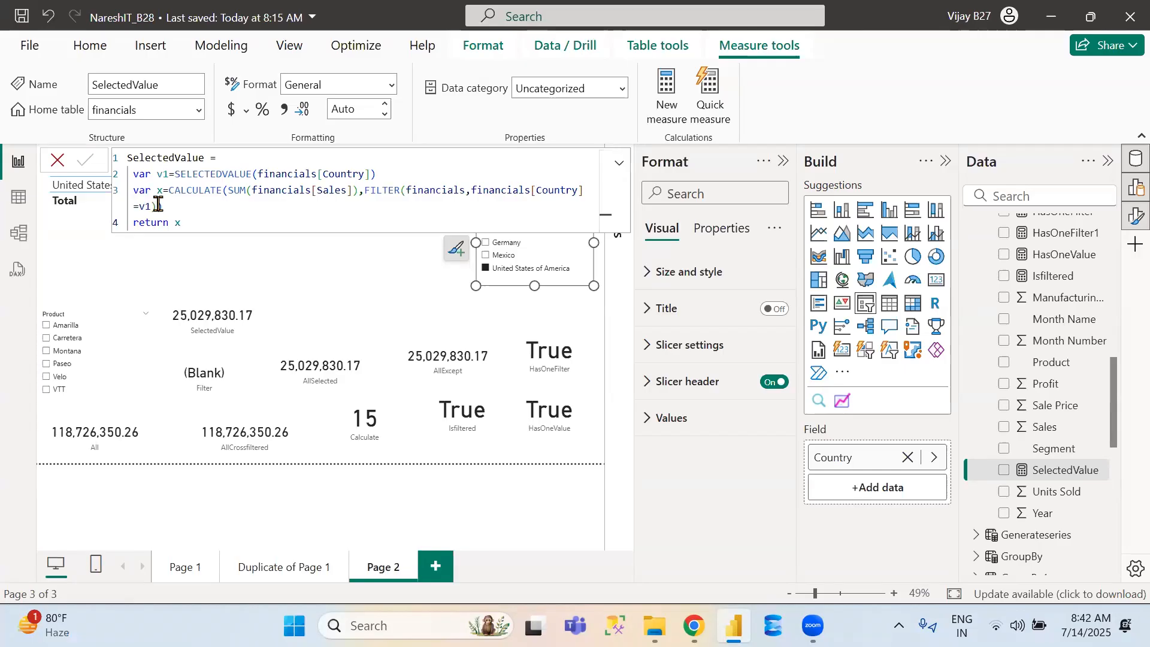
Highlight the whole SelectedValue formula and try replacing the returned variable x with v1
click(207, 221)
drag(152, 178, 118, 158)
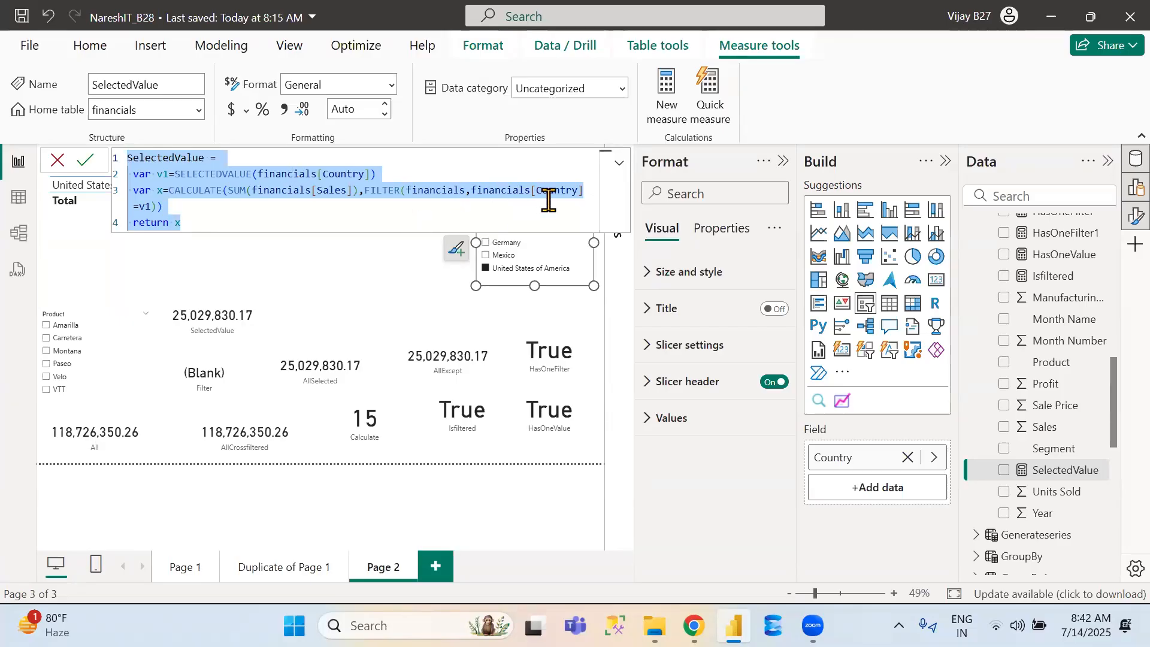
click(178, 226)
text(x)
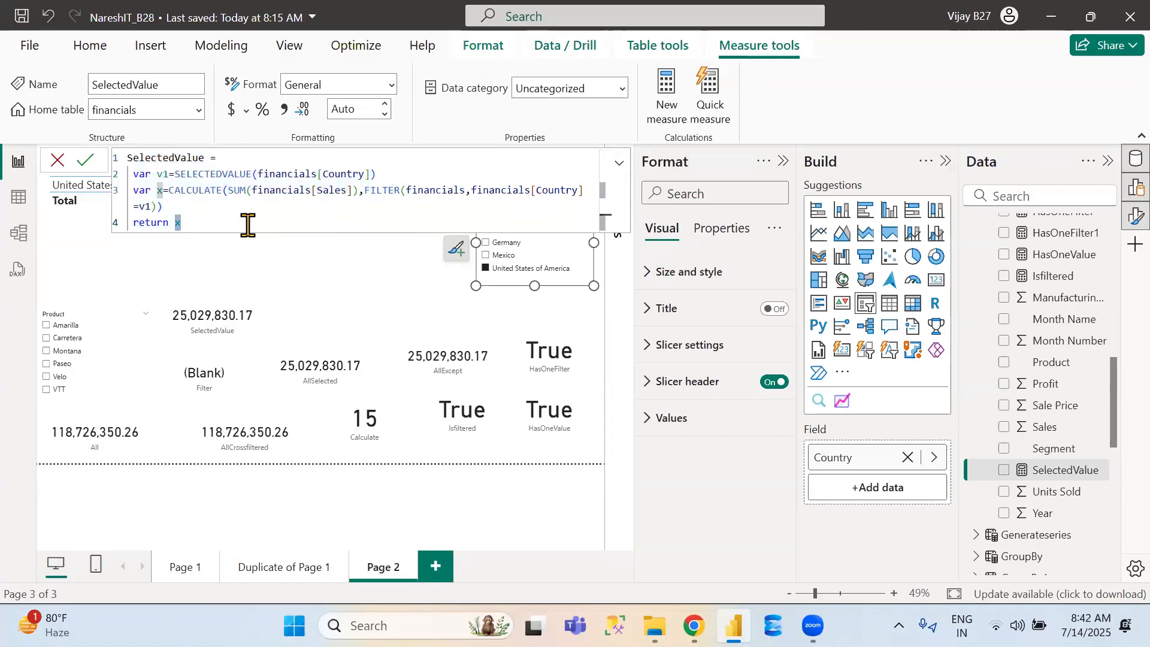
key(BackSpace)
text(v1)
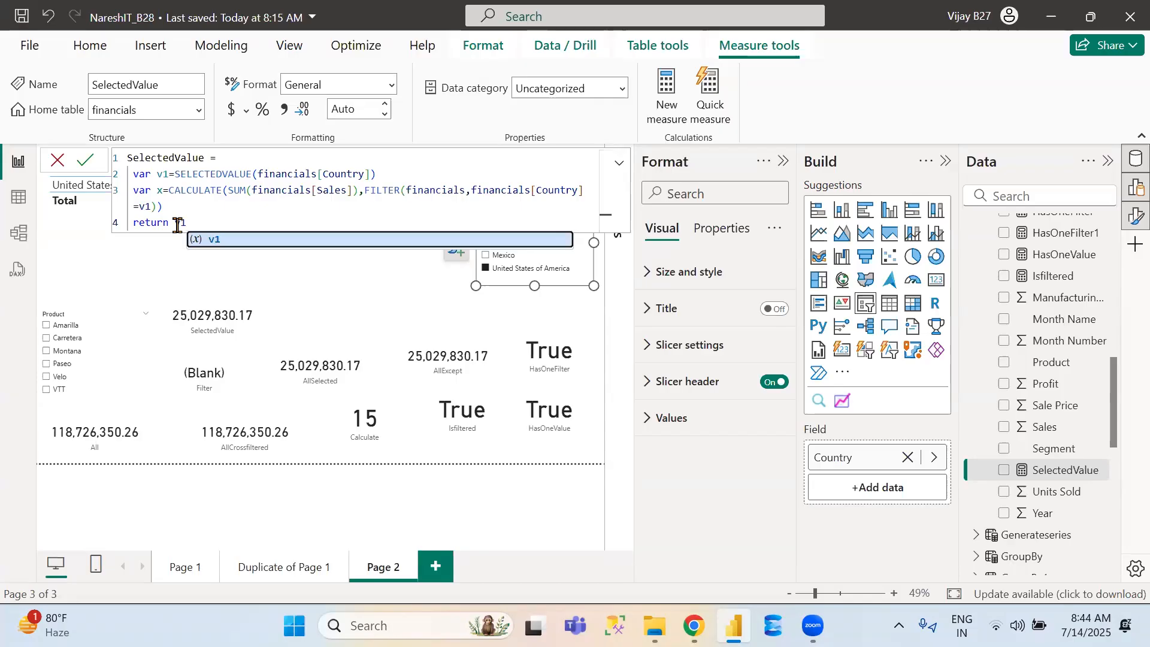
Restore x as the returned variable of the SelectedValue measure and commit the formula
key(BackSpace)
key(BackSpace)
key(Escape)
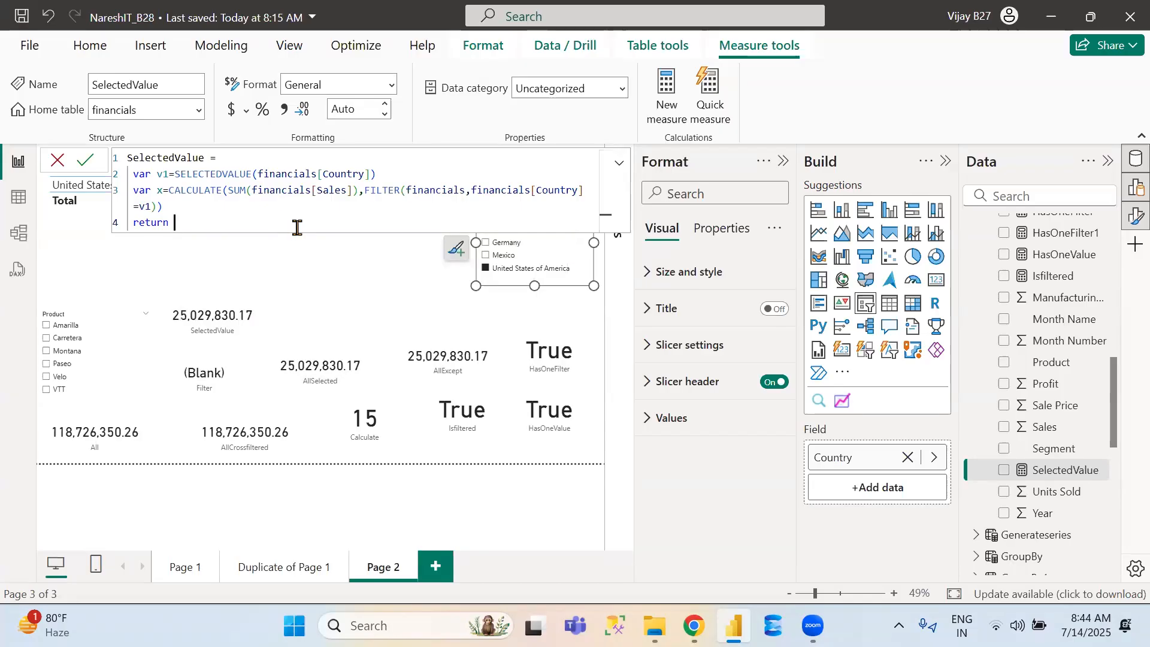
text(x)
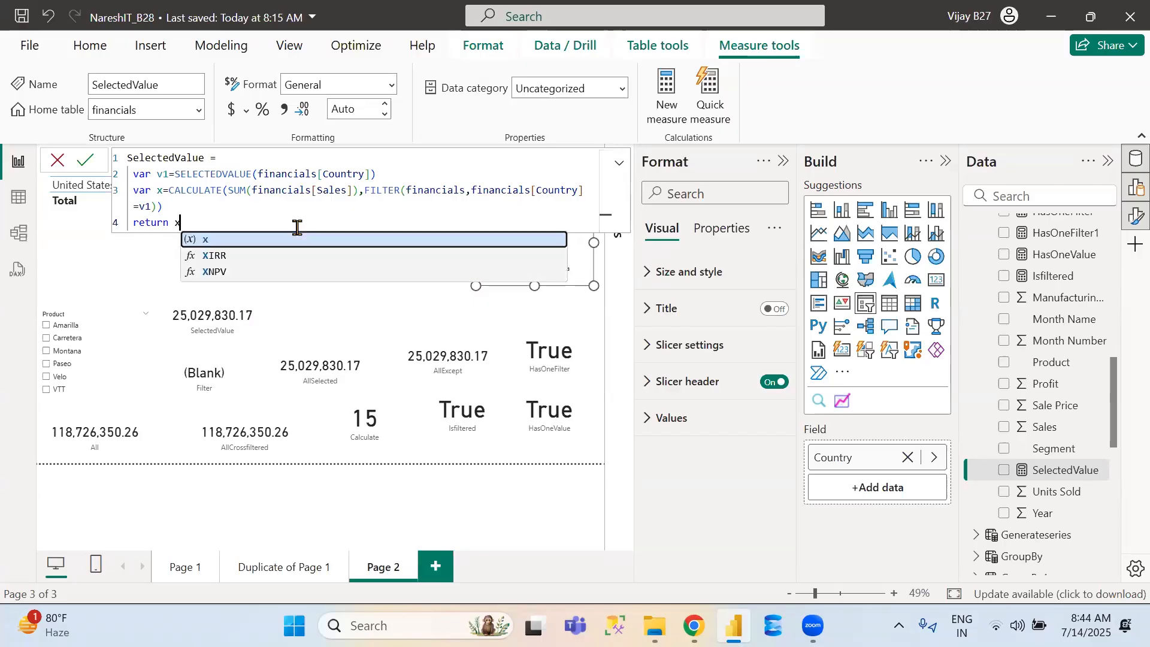
click(85, 161)
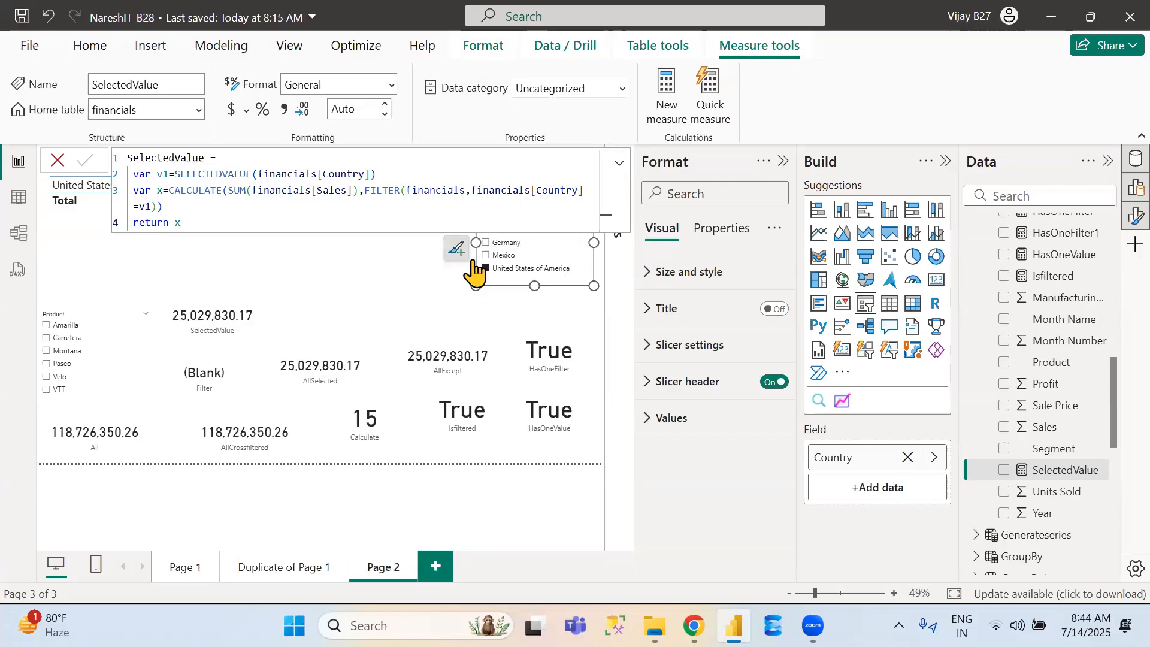
Collapse the formula editor, select the Profit column, and switch the Country slicer to France and finally to Germany
click(620, 167)
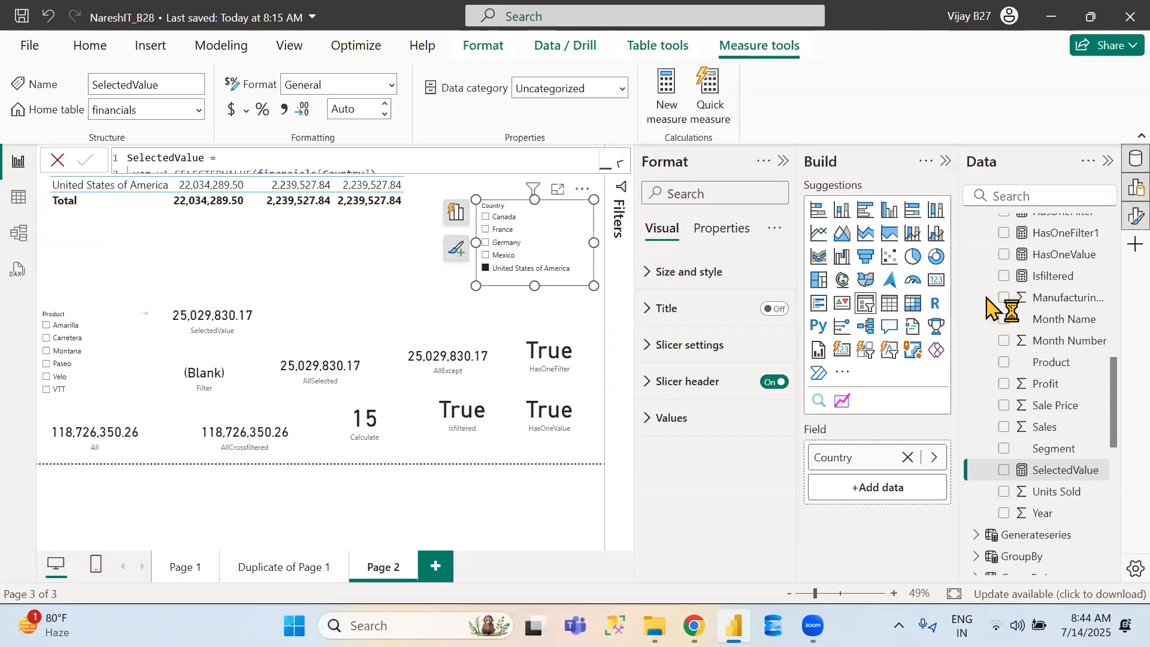
click(1055, 384)
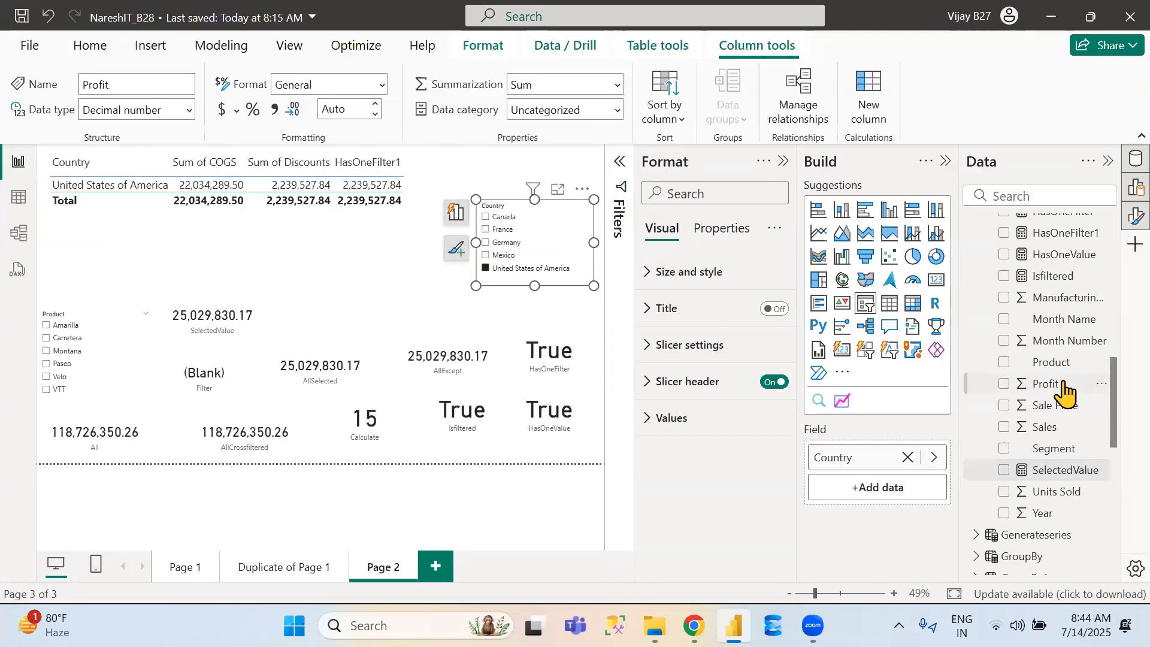
click(499, 231)
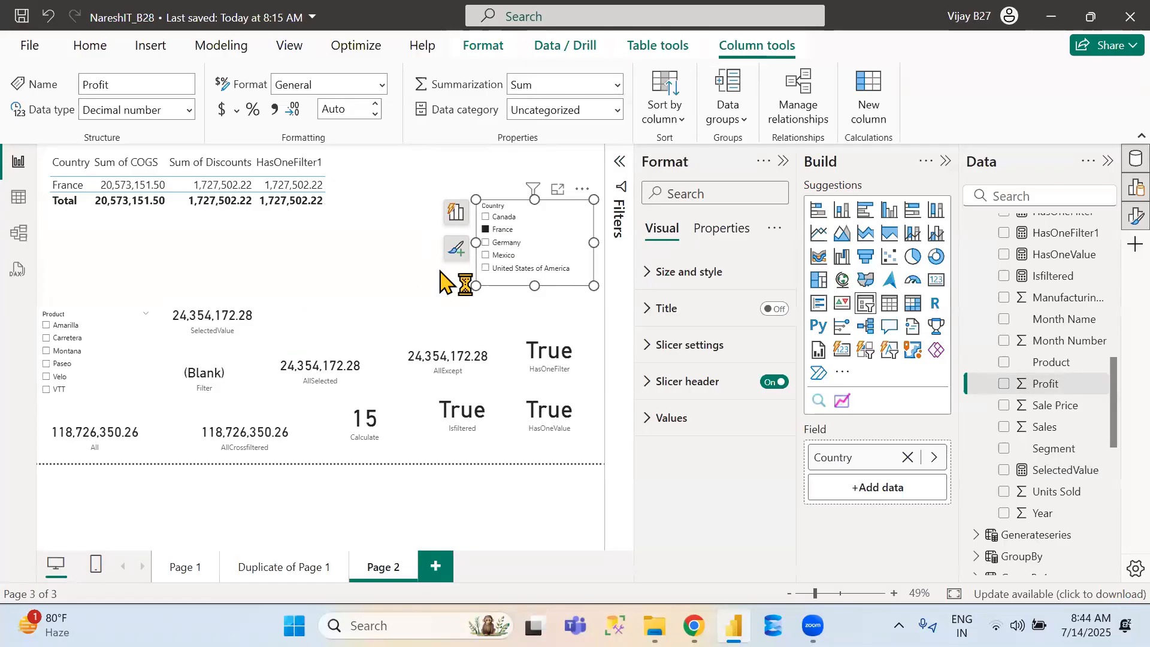
click(505, 243)
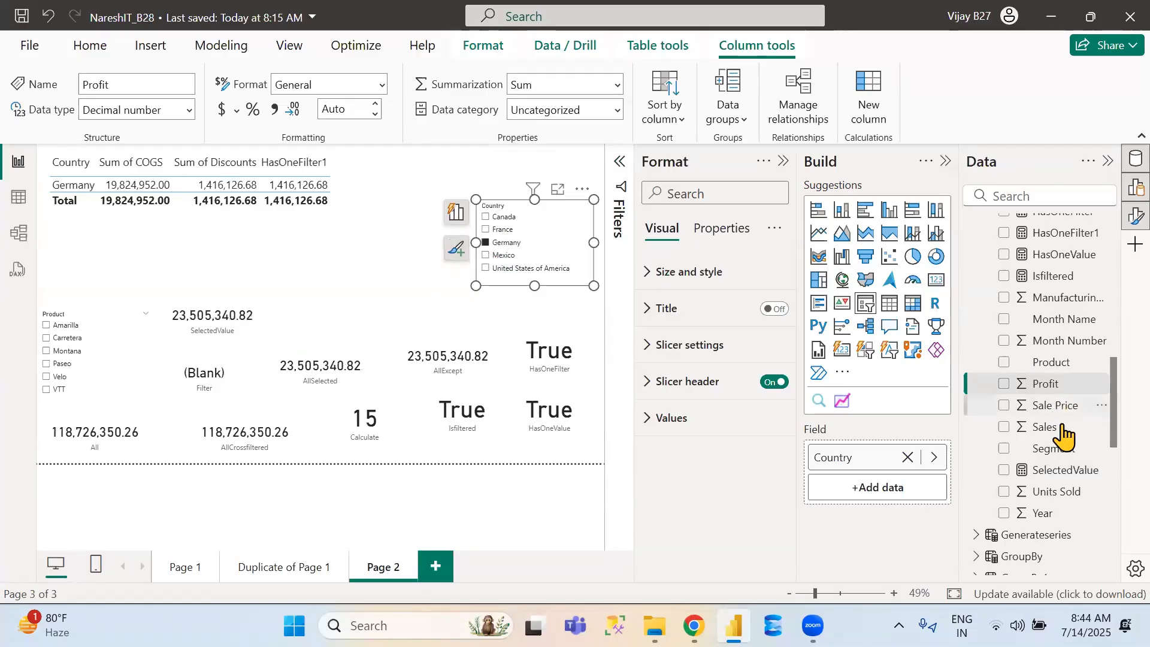
Open the SelectedValue measure in the expanded formula editor and highlight its whole formula
click(1058, 472)
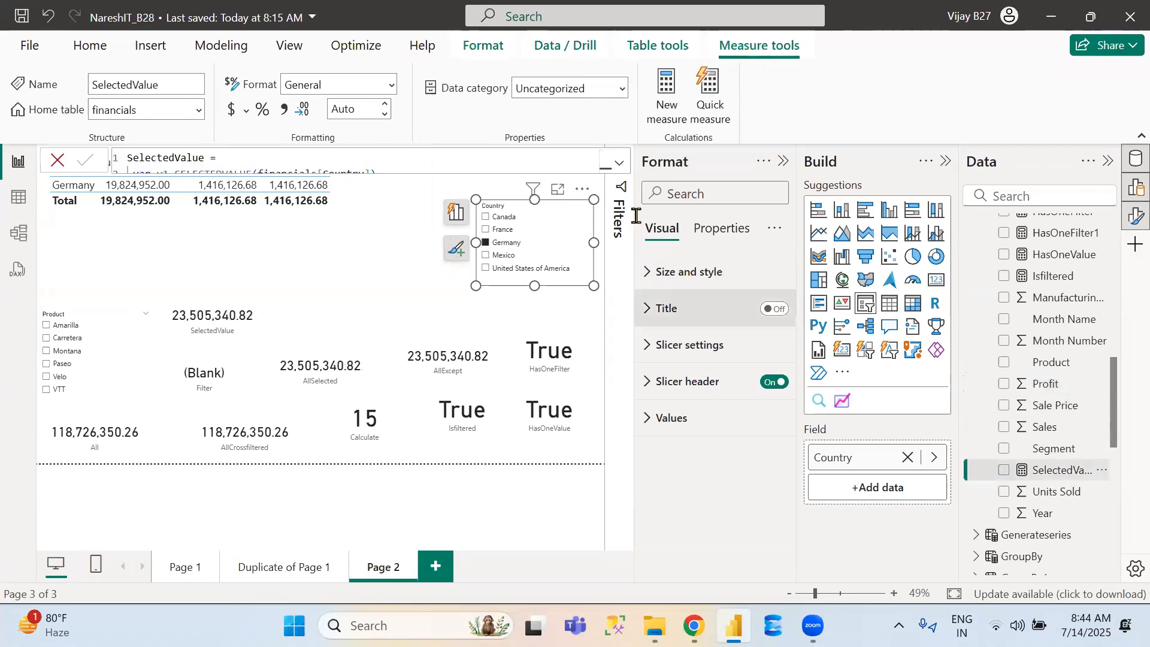
click(620, 165)
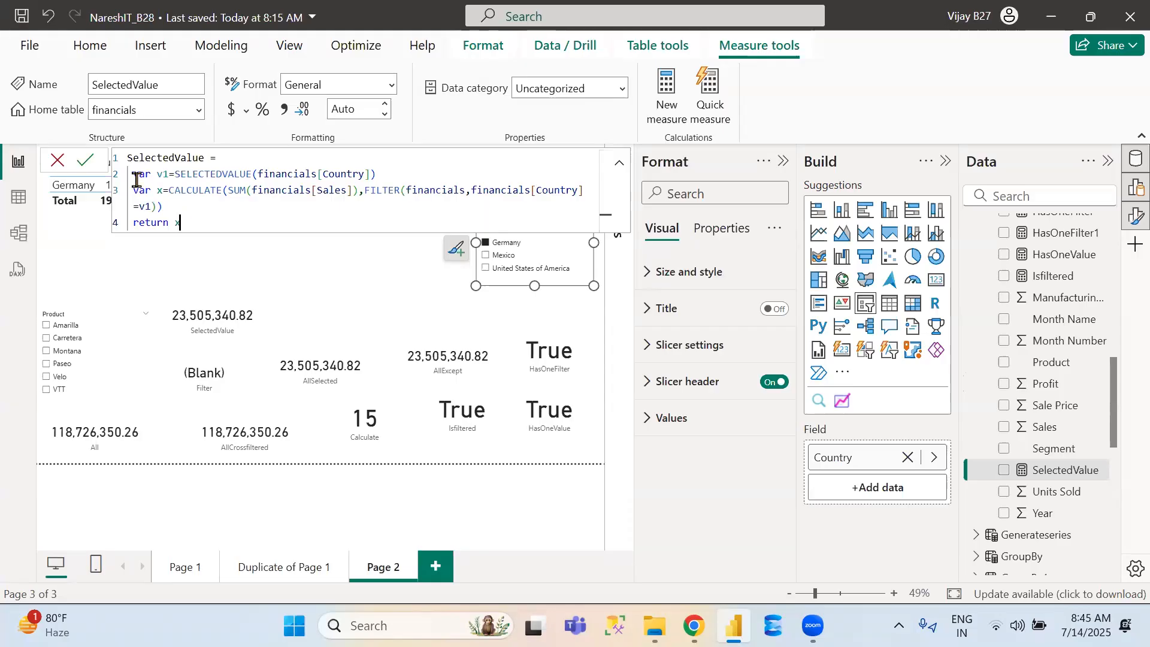
key(ctrl+a)
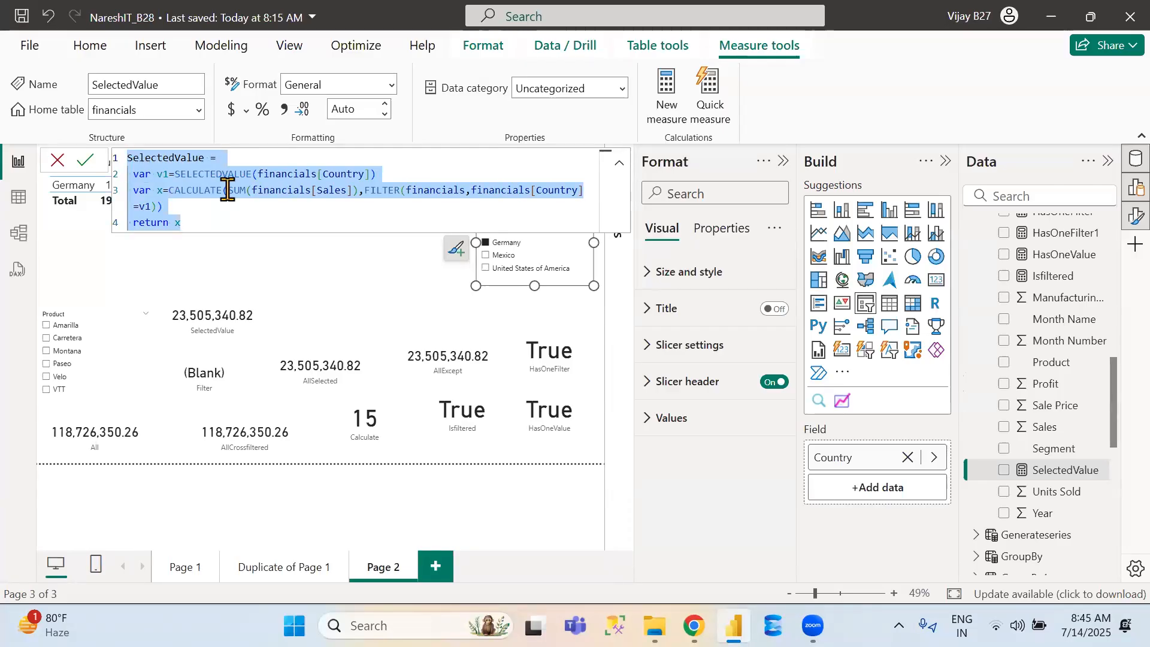
click(231, 224)
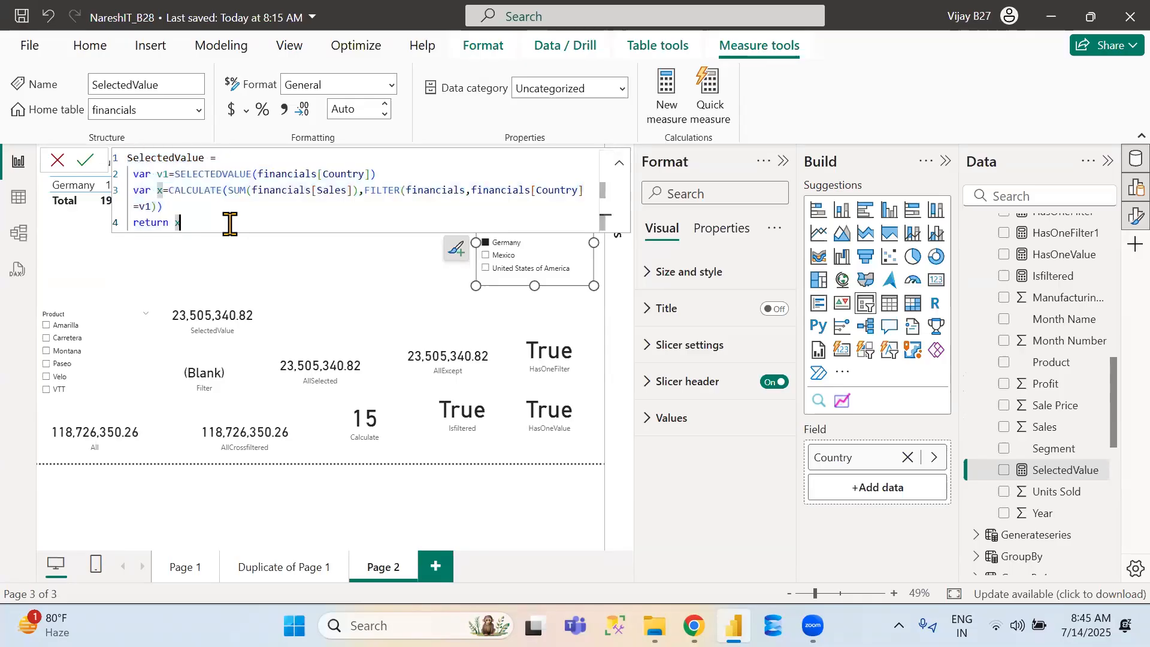
drag(231, 224, 119, 162)
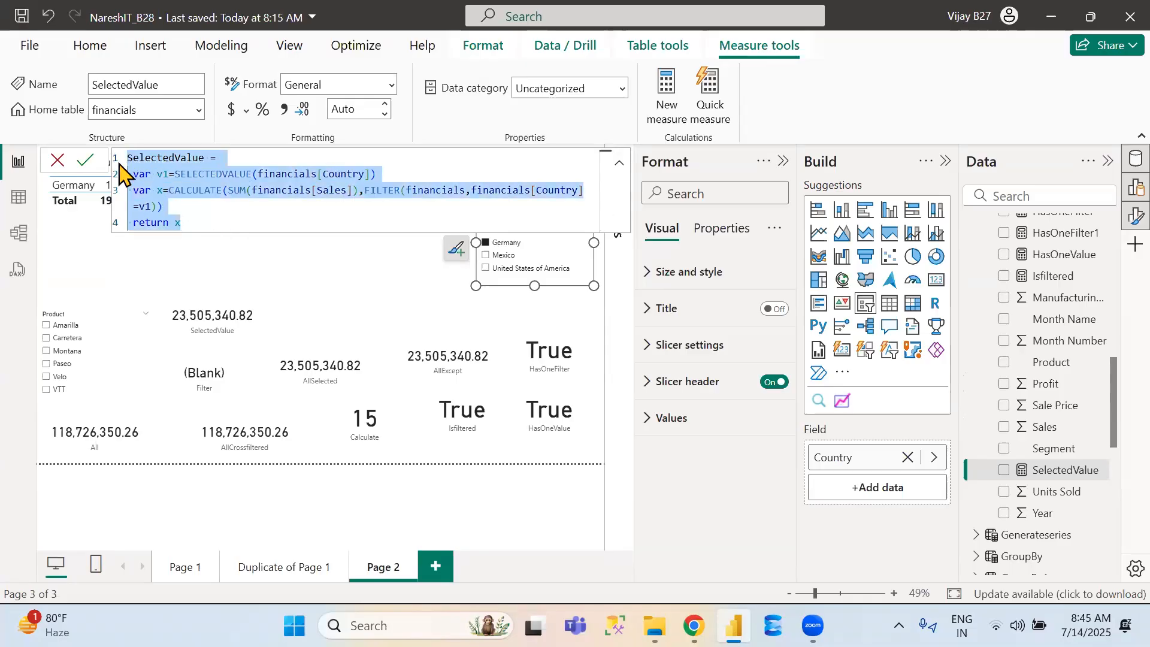
Commit the SelectedValue measure's formula with enlarged formula text and save the report
scroll(119, 165, up, 1)
scroll(119, 174, up, 2)
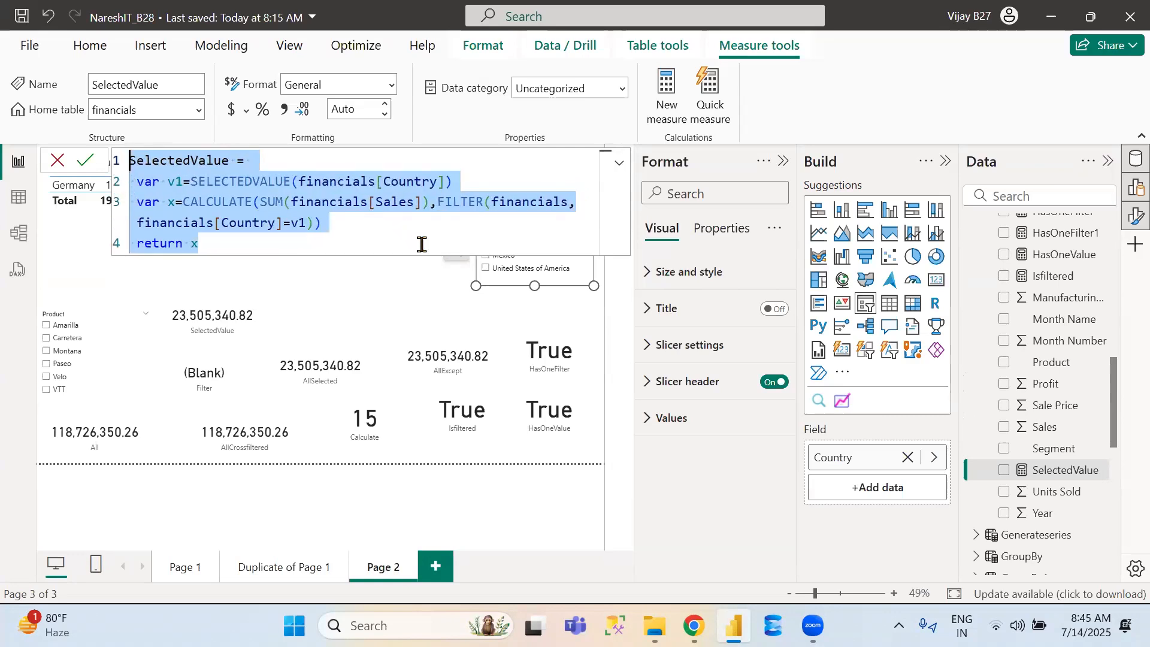
click(422, 245)
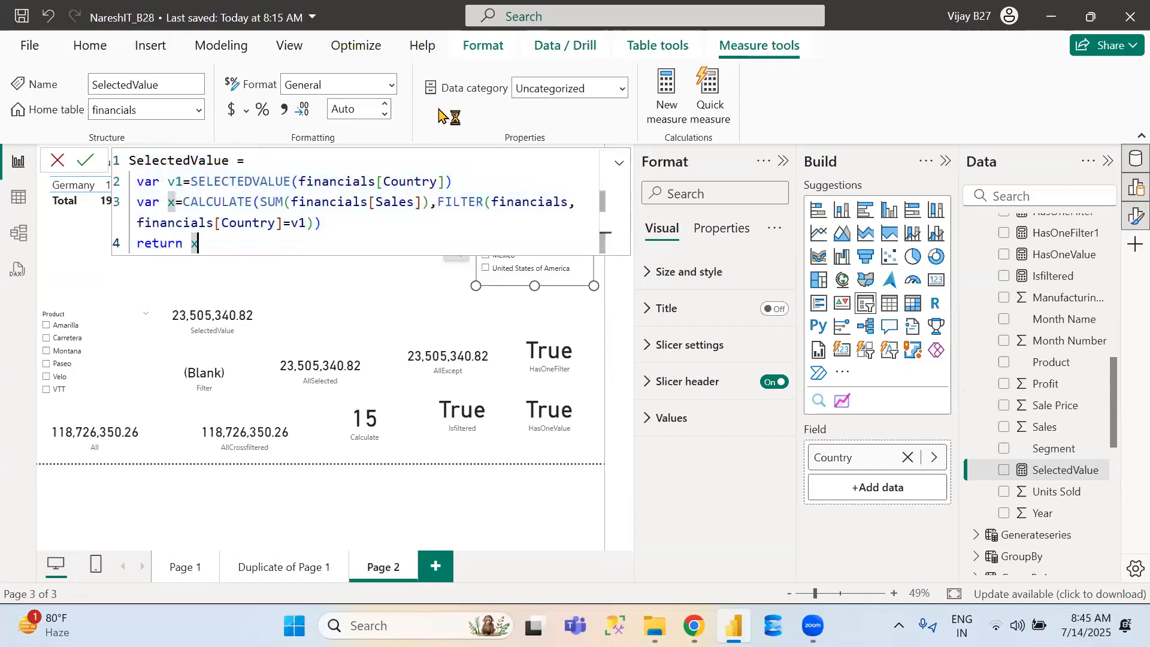
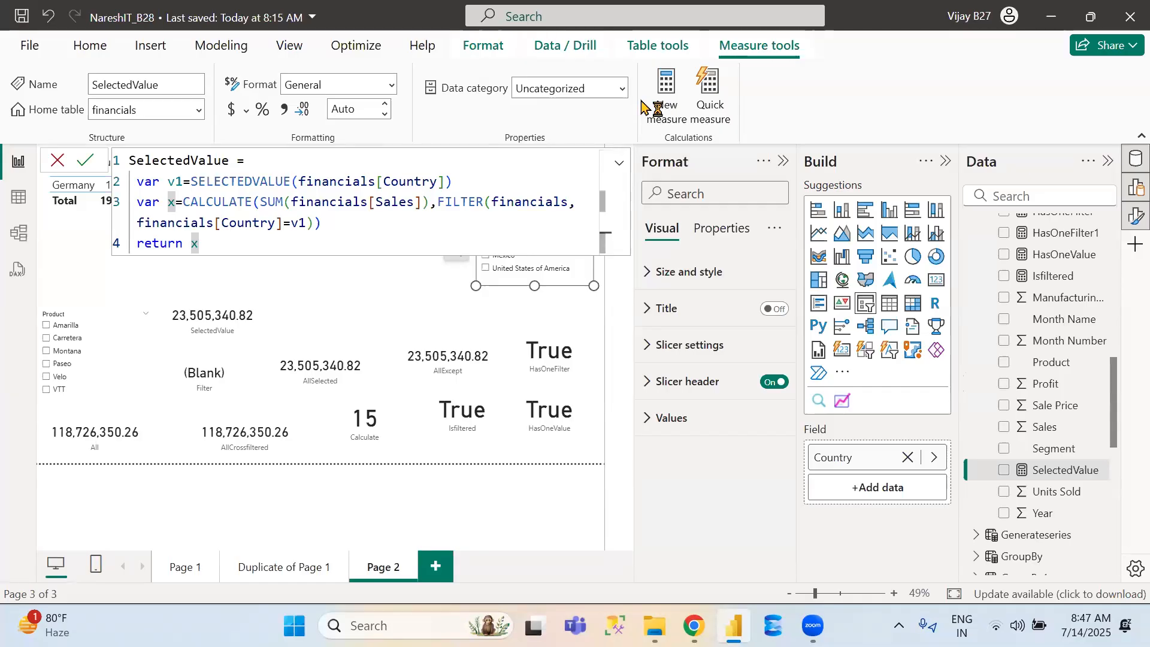
click(85, 161)
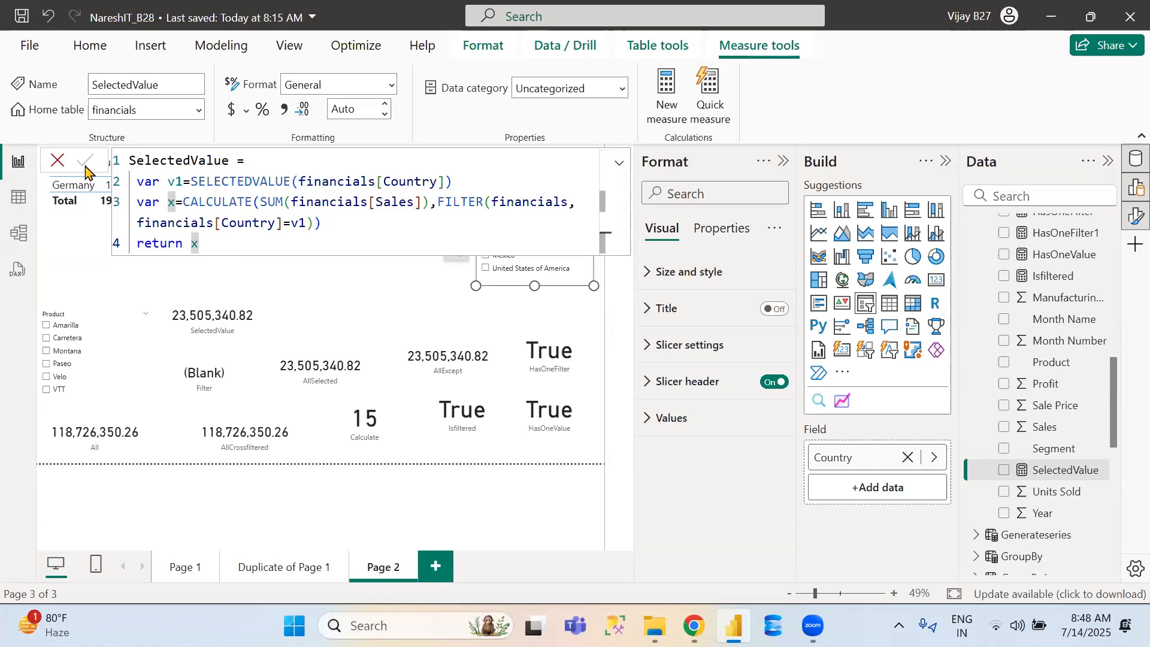
click(22, 16)
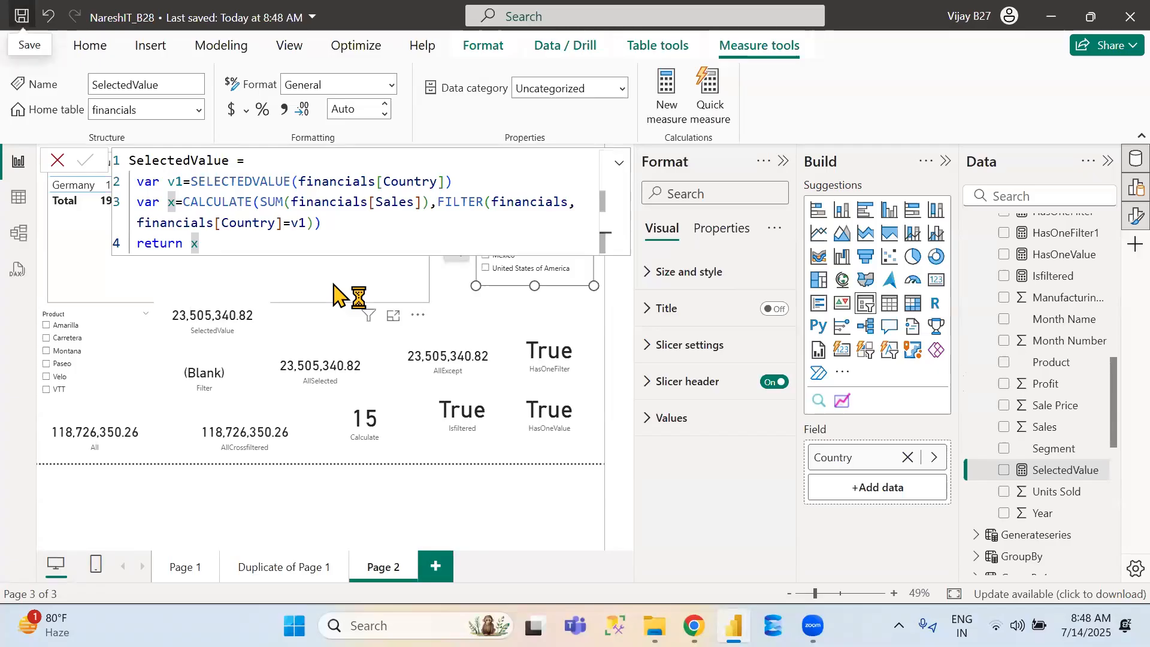
Switch to Chrome and read down the Microsoft Learn filter functions table from ALLSELECTED to LOOKUP
key(alt+Tab)
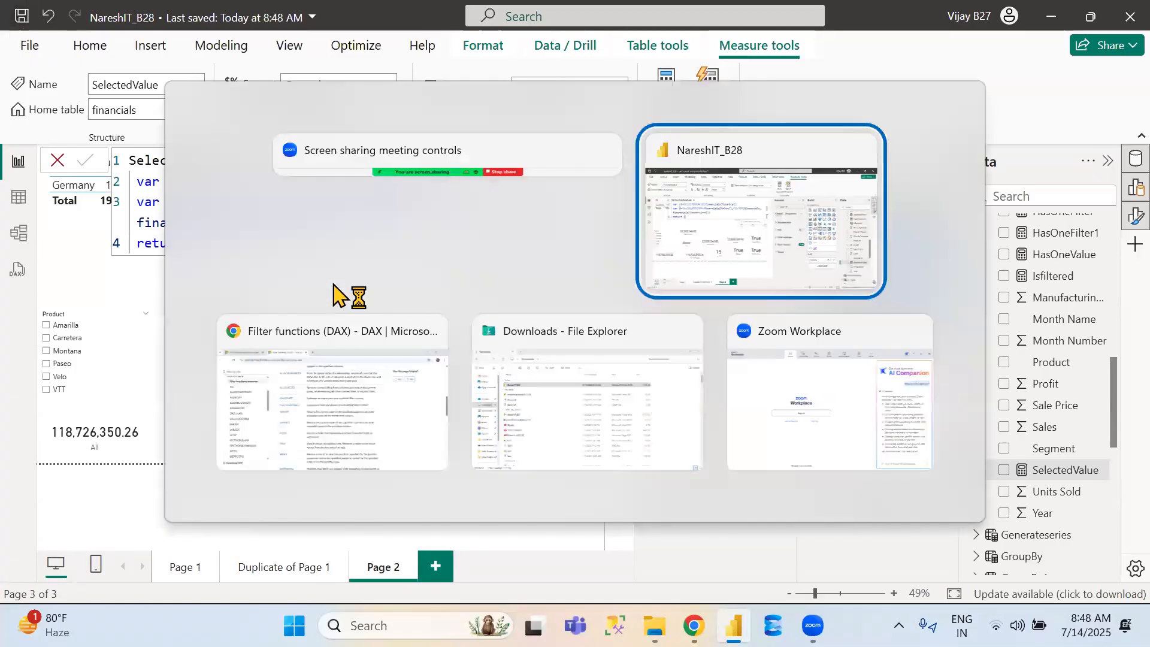
key(alt+Tab)
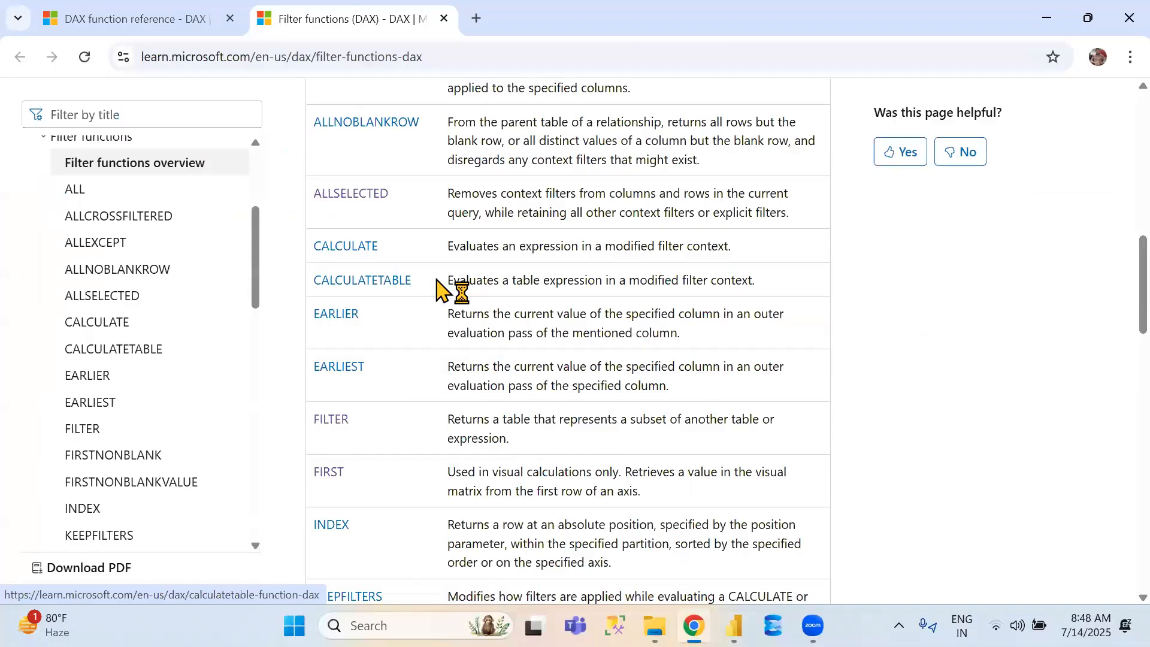
scroll(436, 279, down, 1)
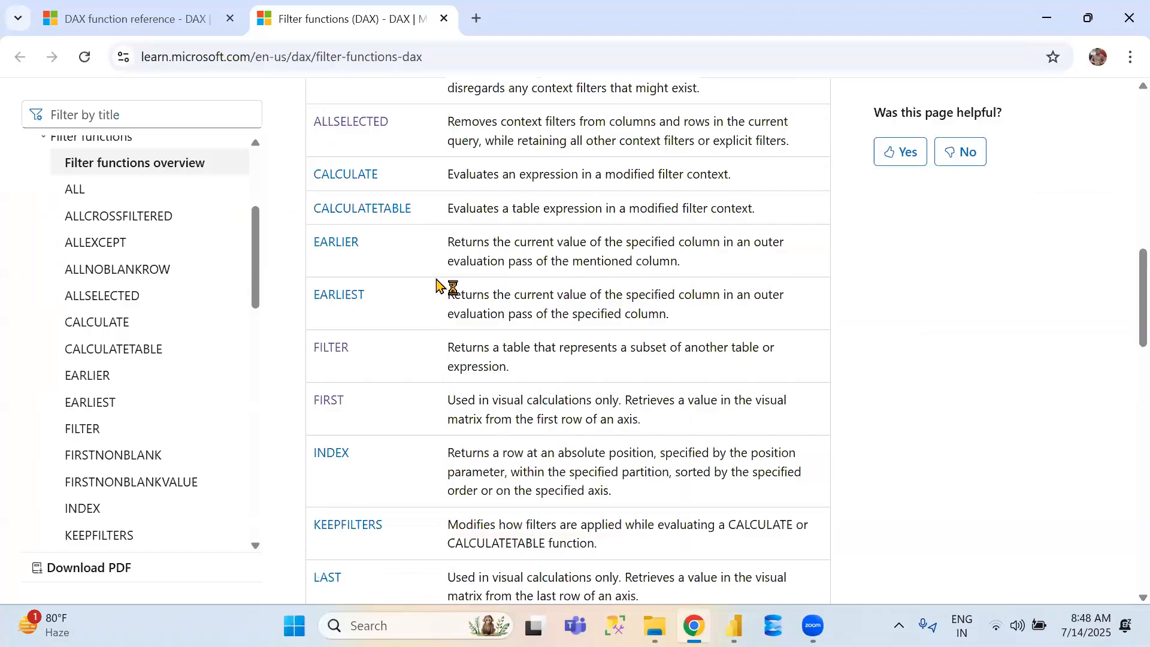
scroll(436, 279, down, 1)
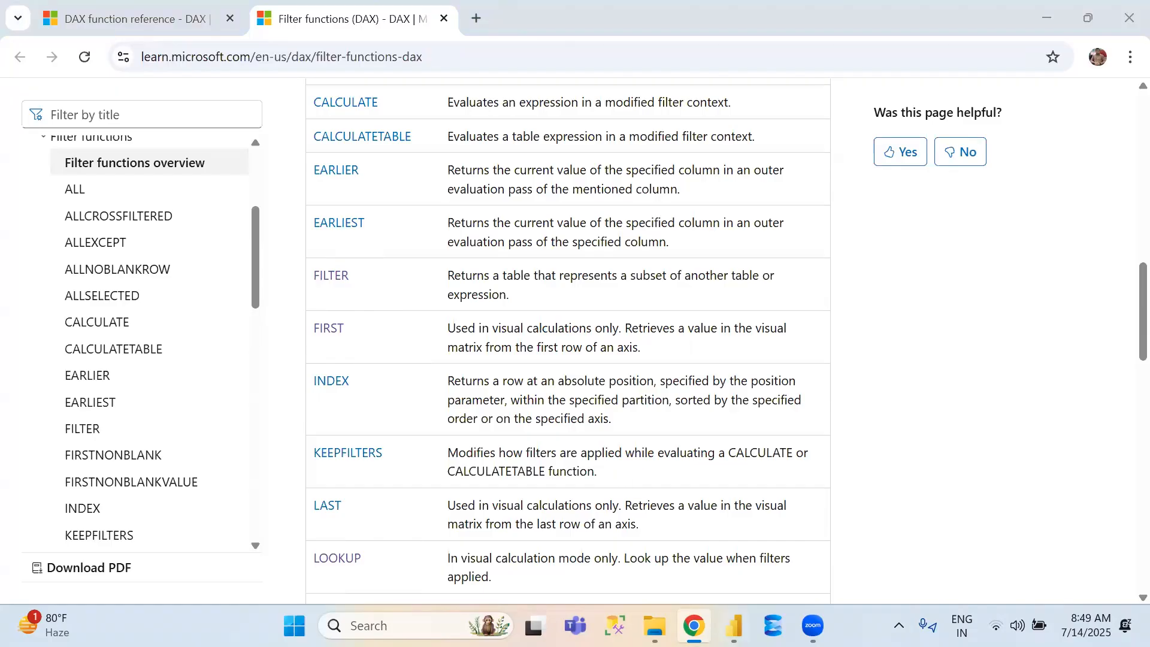
Switch back to Power BI Desktop, review the preview features in the Options dialog including Visual calculations, and close it without changes
click(734, 626)
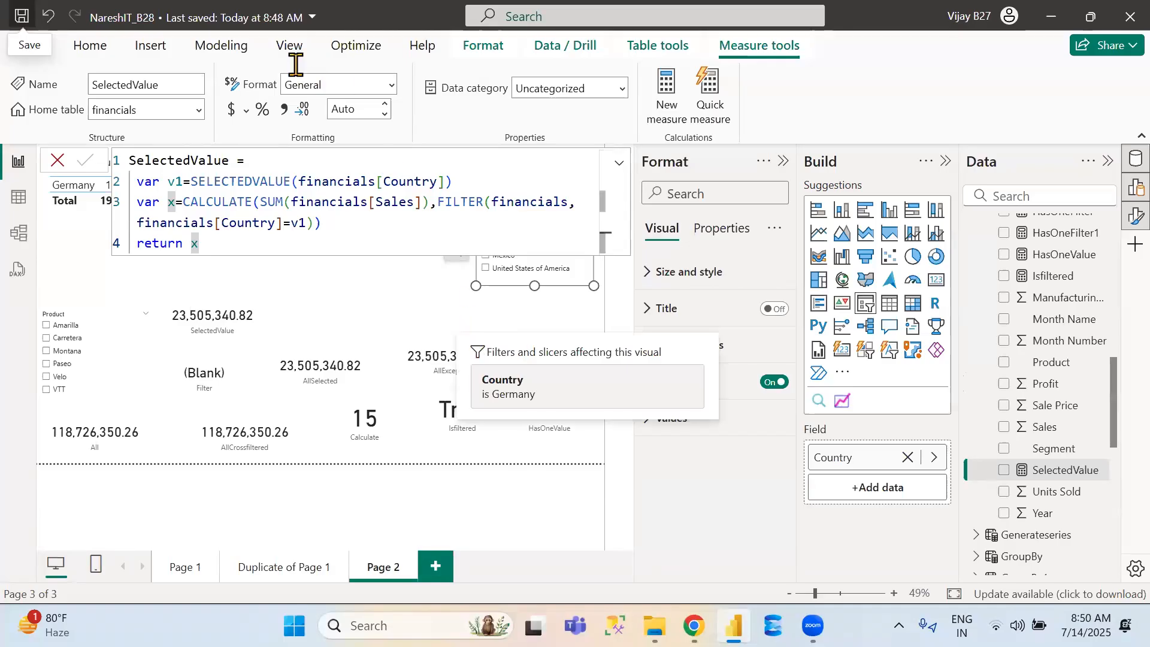
click(71, 51)
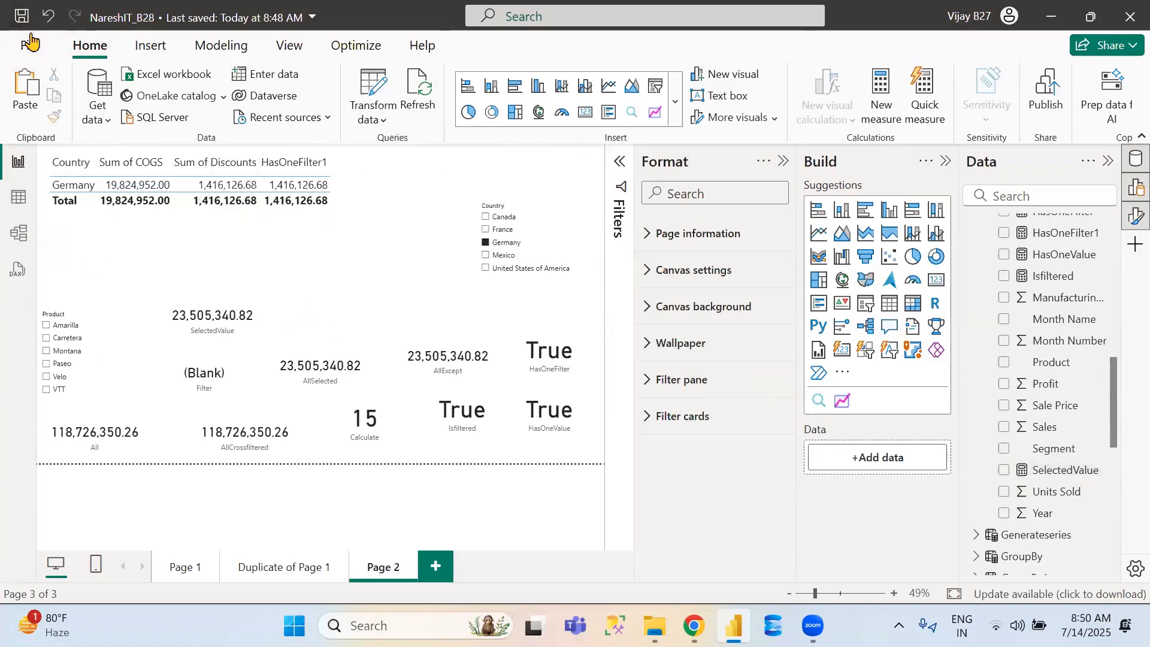
click(30, 43)
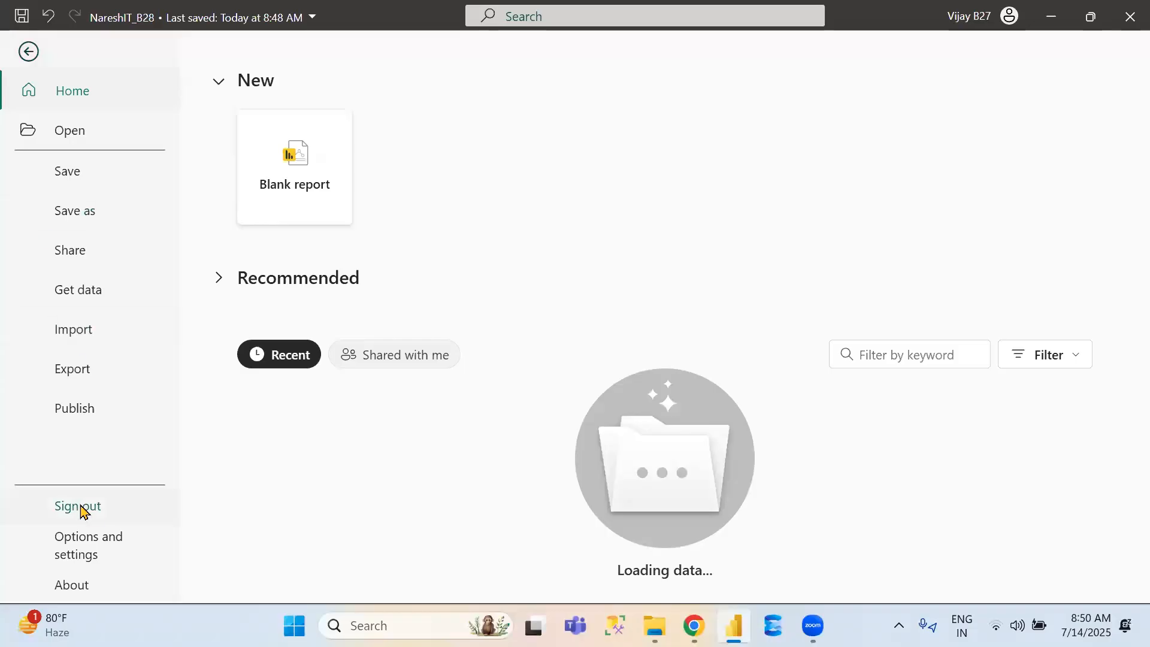
click(90, 547)
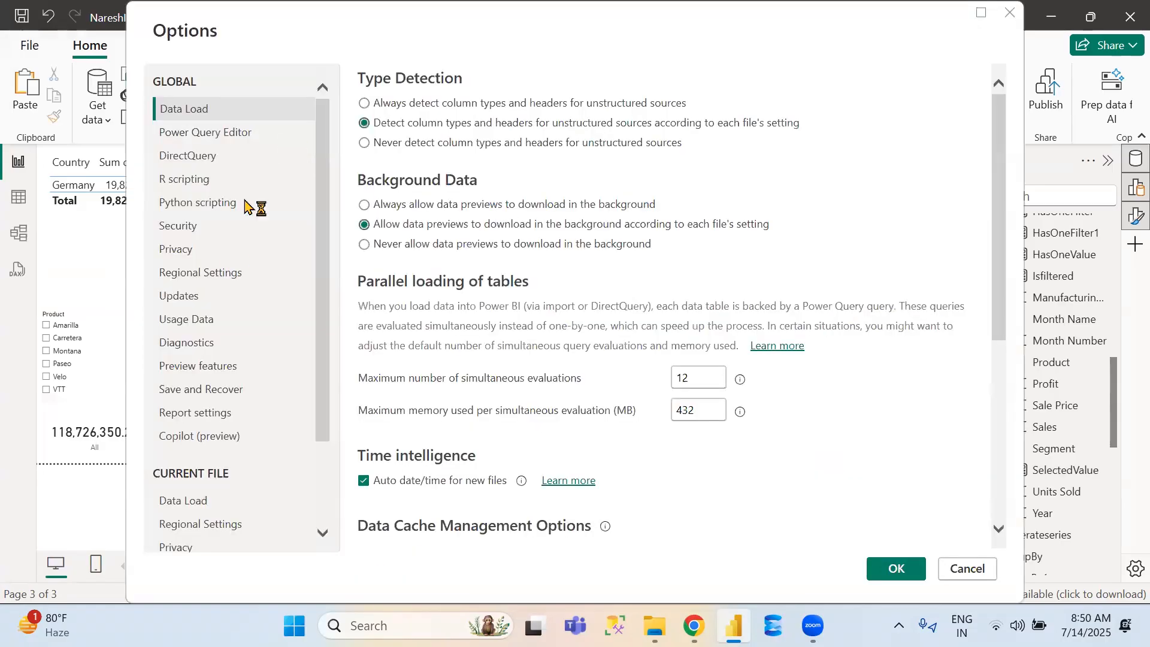
click(221, 372)
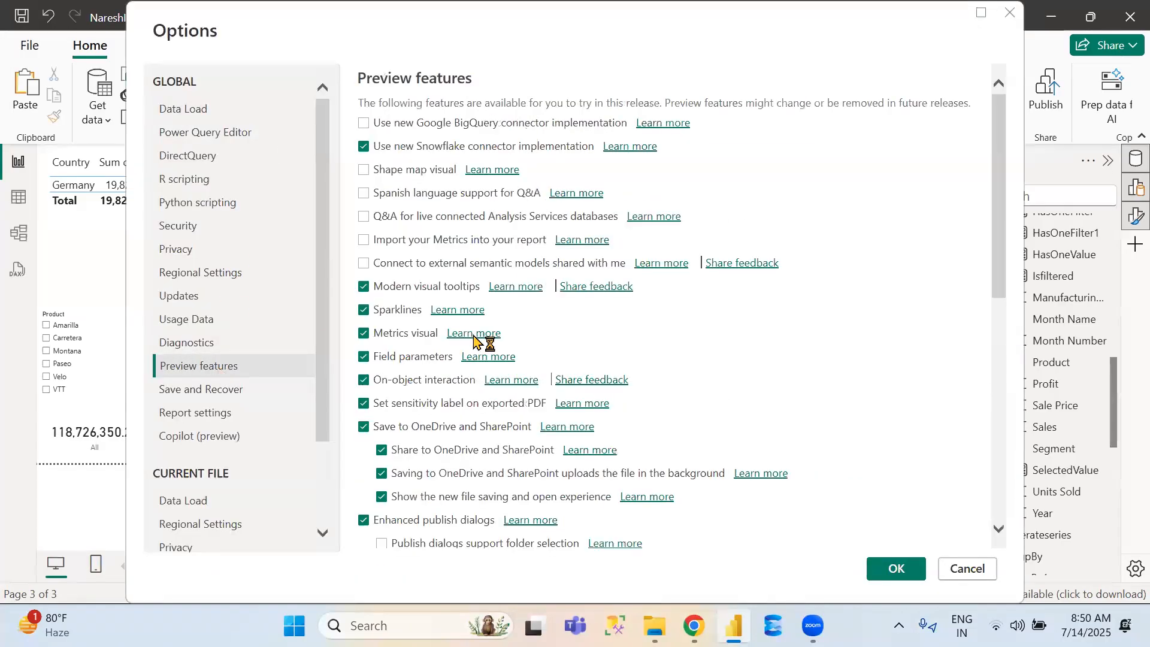
drag(1004, 281, 1030, 548)
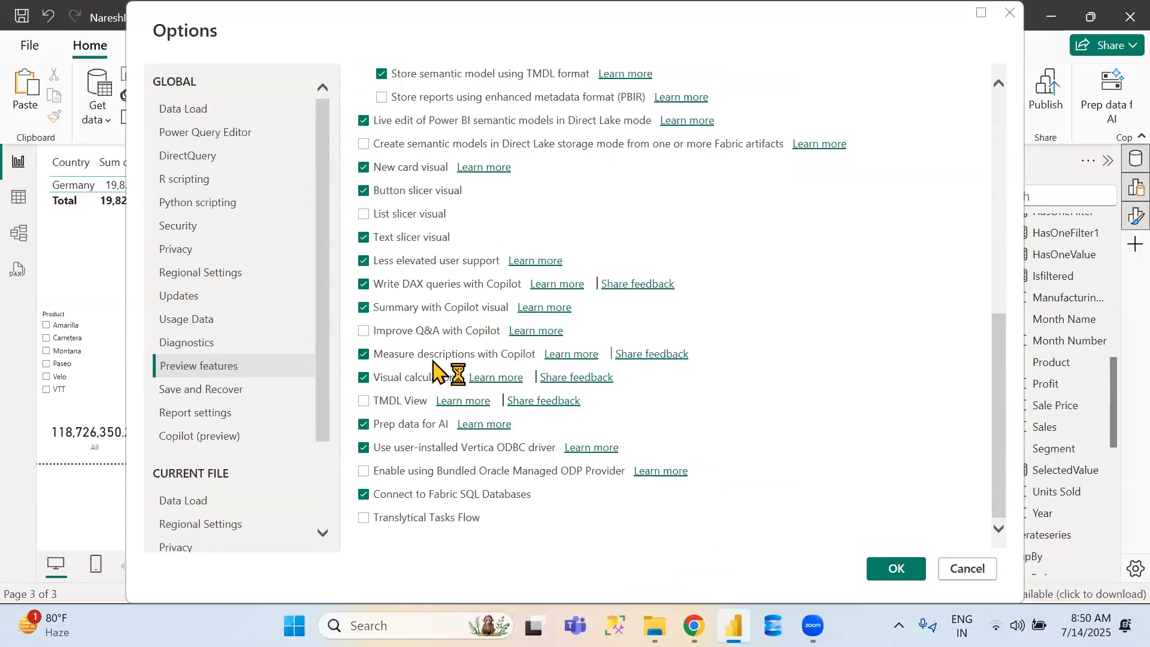
click(966, 569)
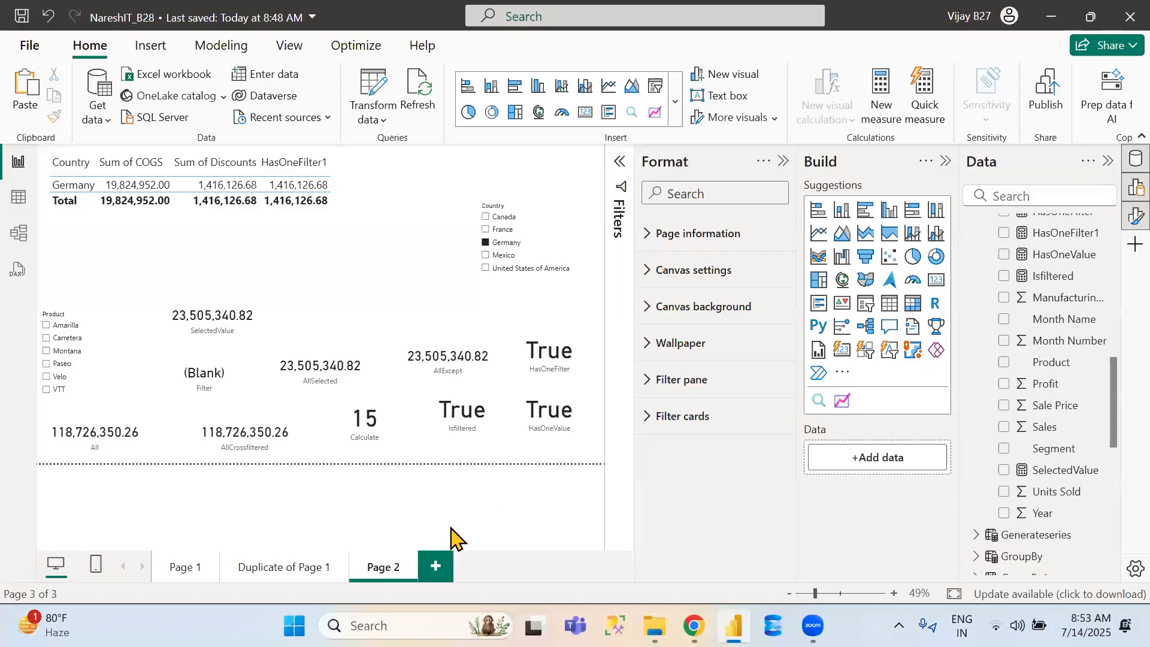
Add a new report page and place an enlarged, empty matrix visual on its canvas
click(437, 566)
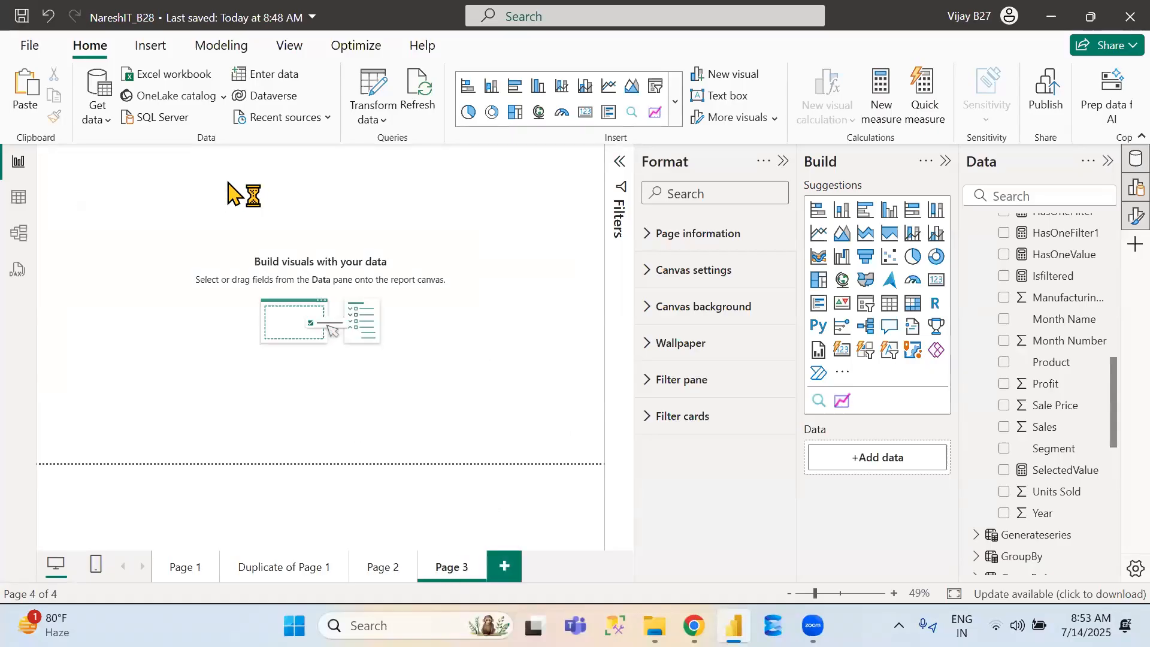
click(913, 305)
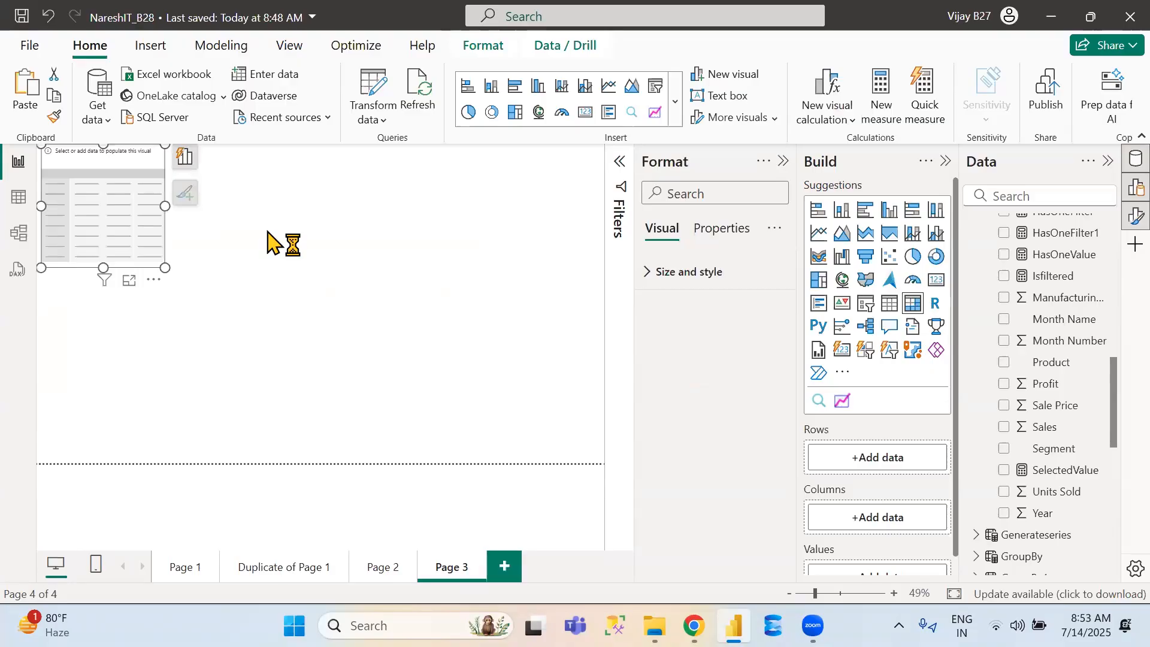
drag(165, 267, 418, 364)
drag(351, 205, 367, 260)
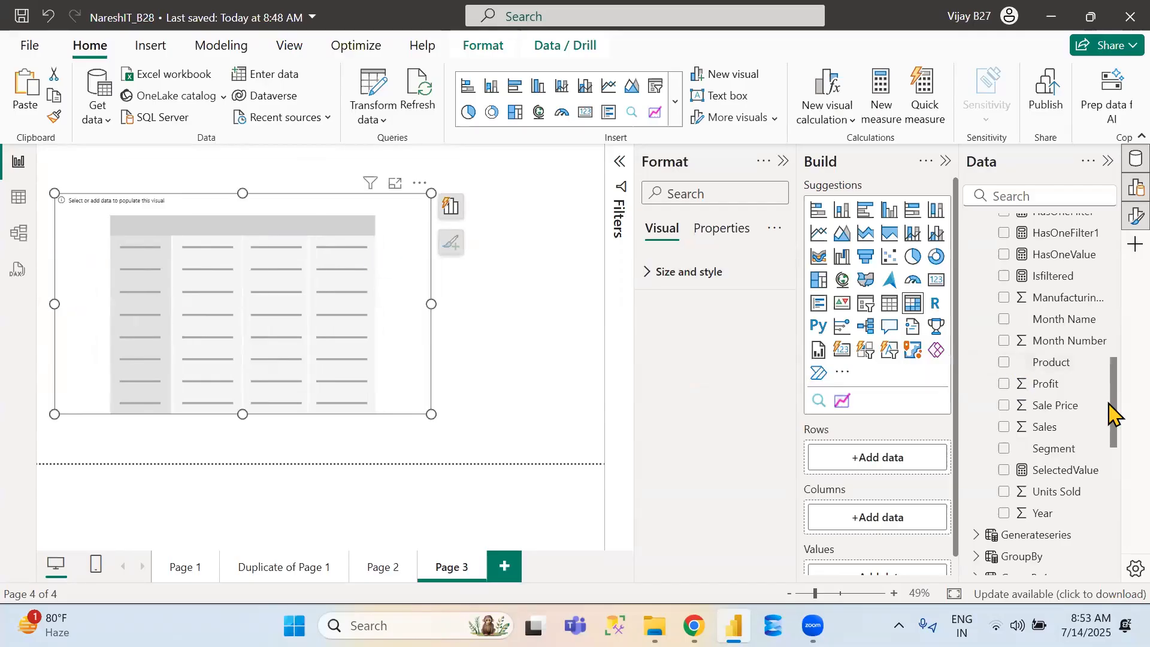
Add Country and Year from the financials table to the matrix as row fields, in that order
scroll(1115, 415, up, 1)
drag(1115, 414, 1111, 359)
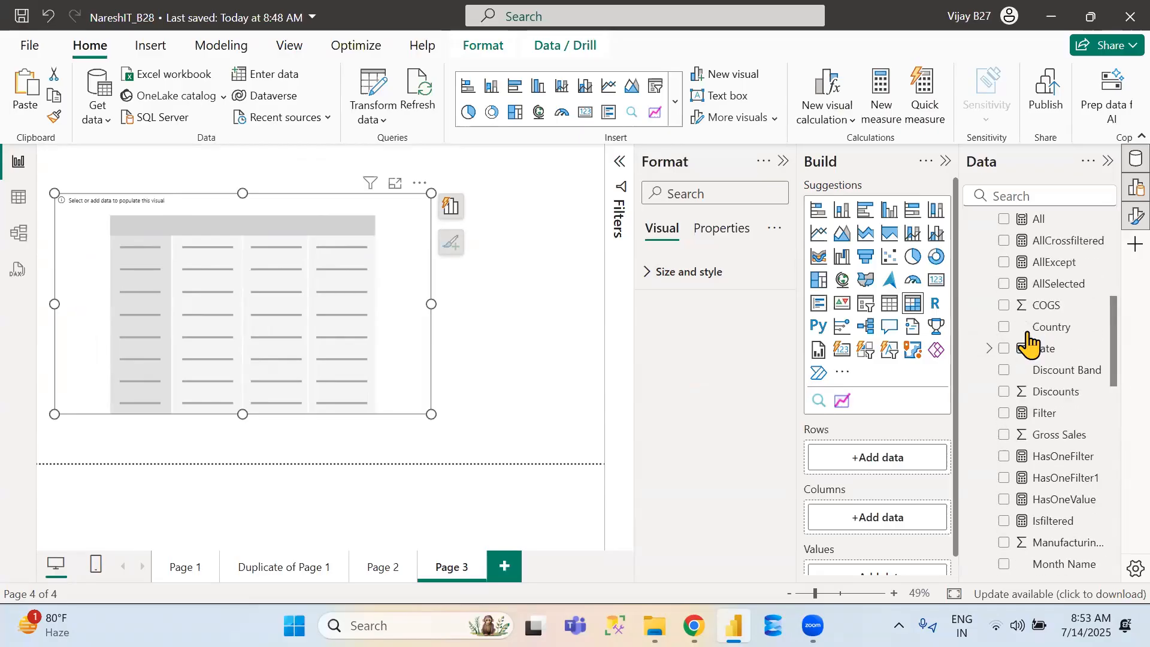
click(1005, 327)
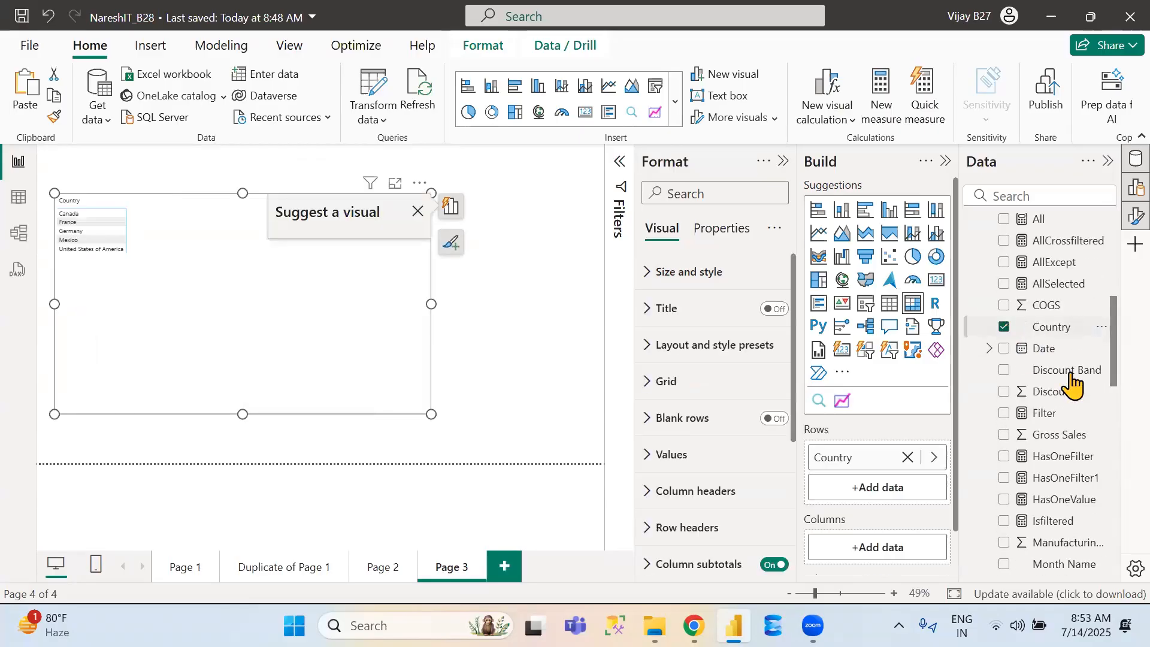
drag(1111, 357, 1109, 410)
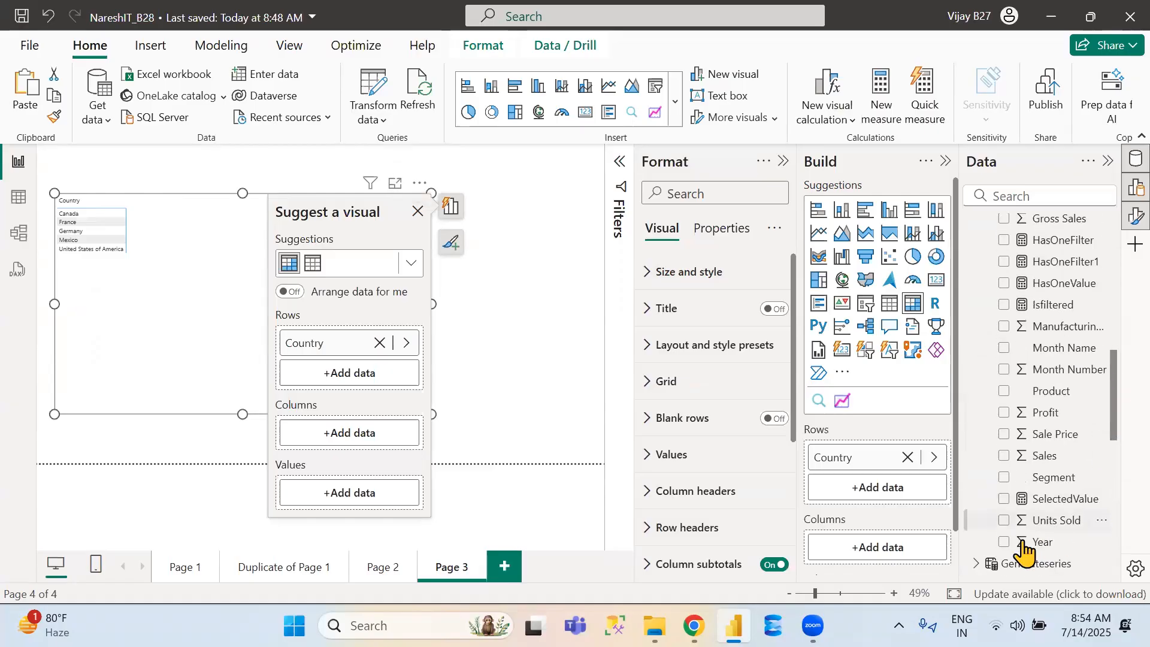
click(1004, 542)
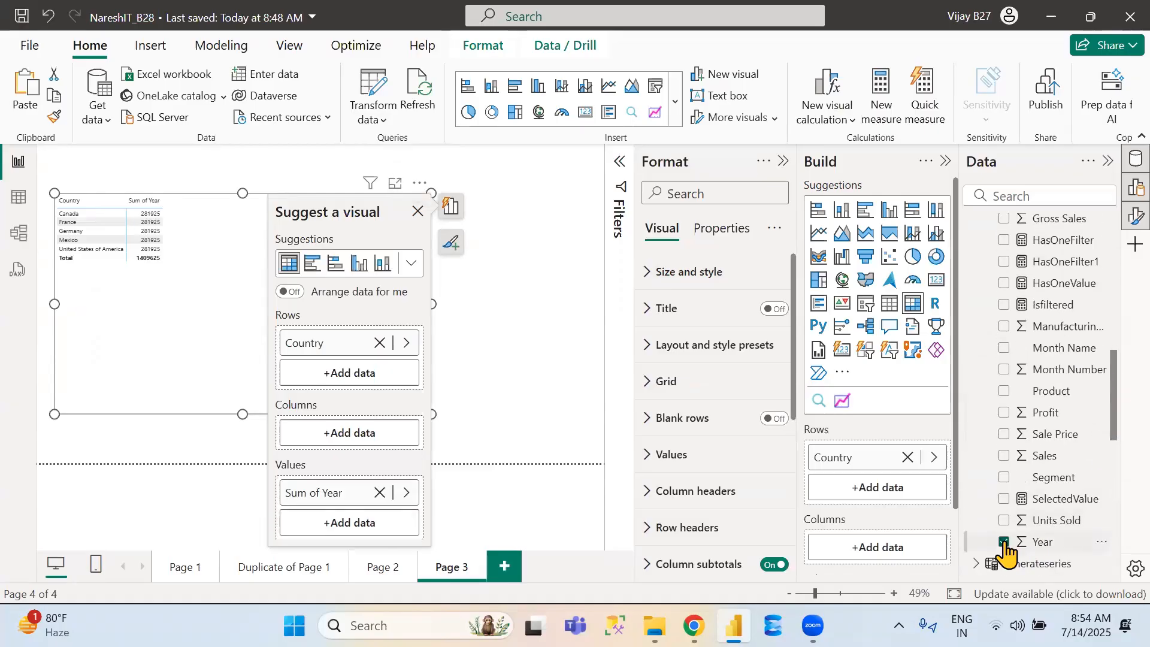
click(1005, 542)
drag(1025, 542, 900, 498)
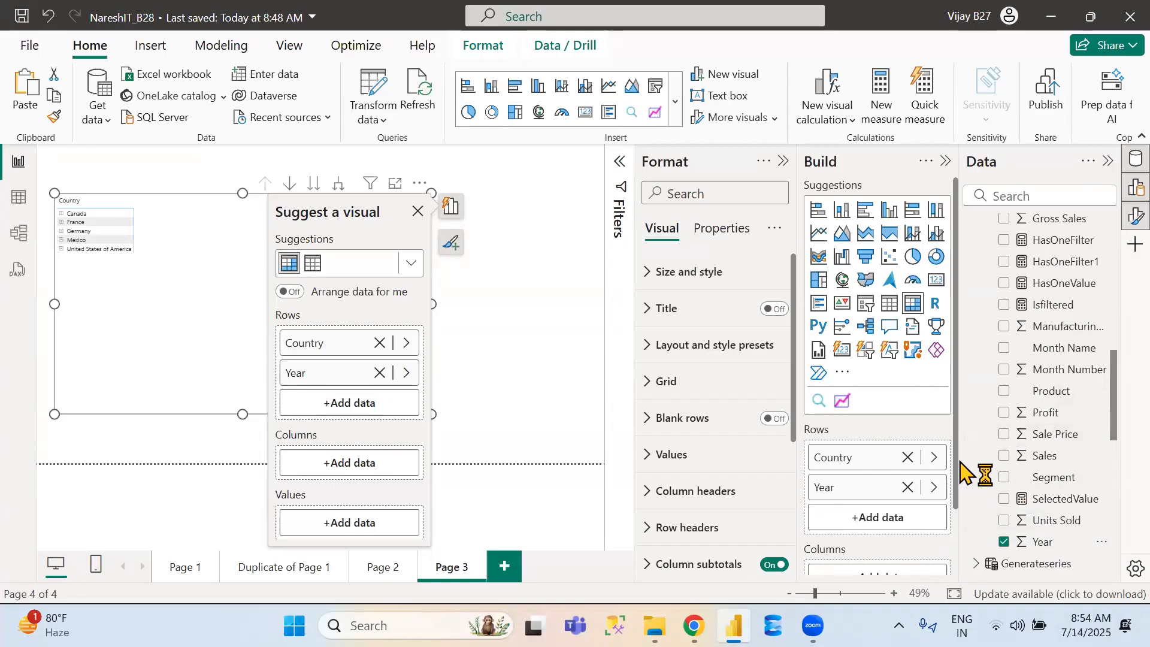
Add Profit, Sales and Sale Price to the matrix as summed values and deselect the visual
scroll(957, 523, down, 2)
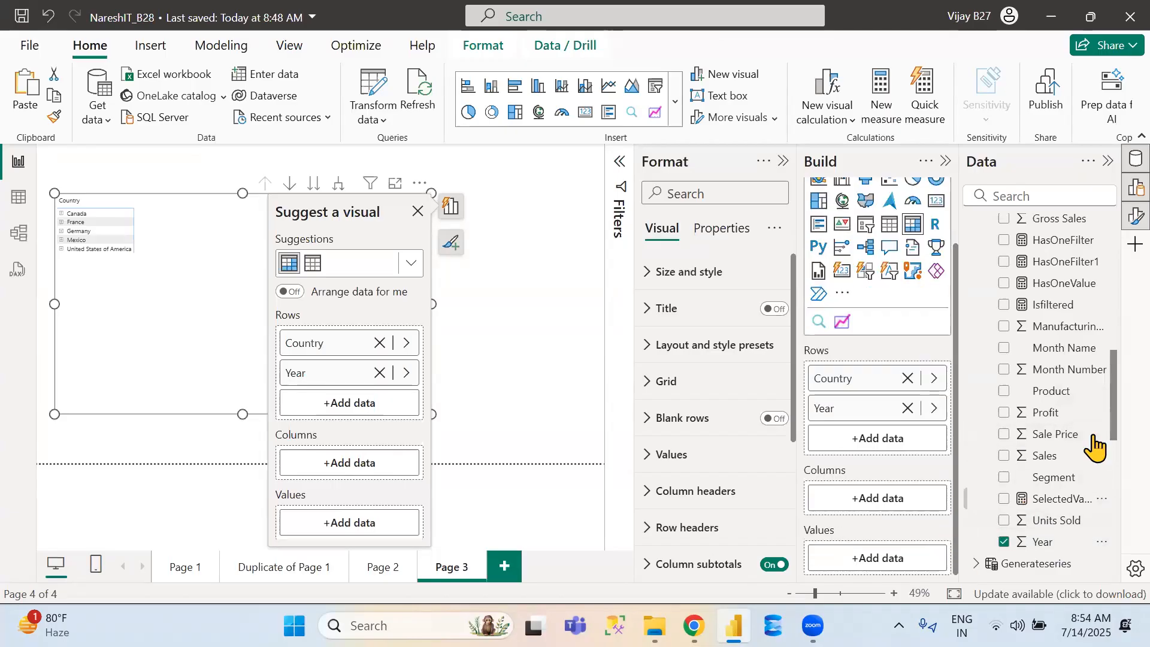
drag(1039, 412, 879, 555)
drag(1048, 461, 910, 557)
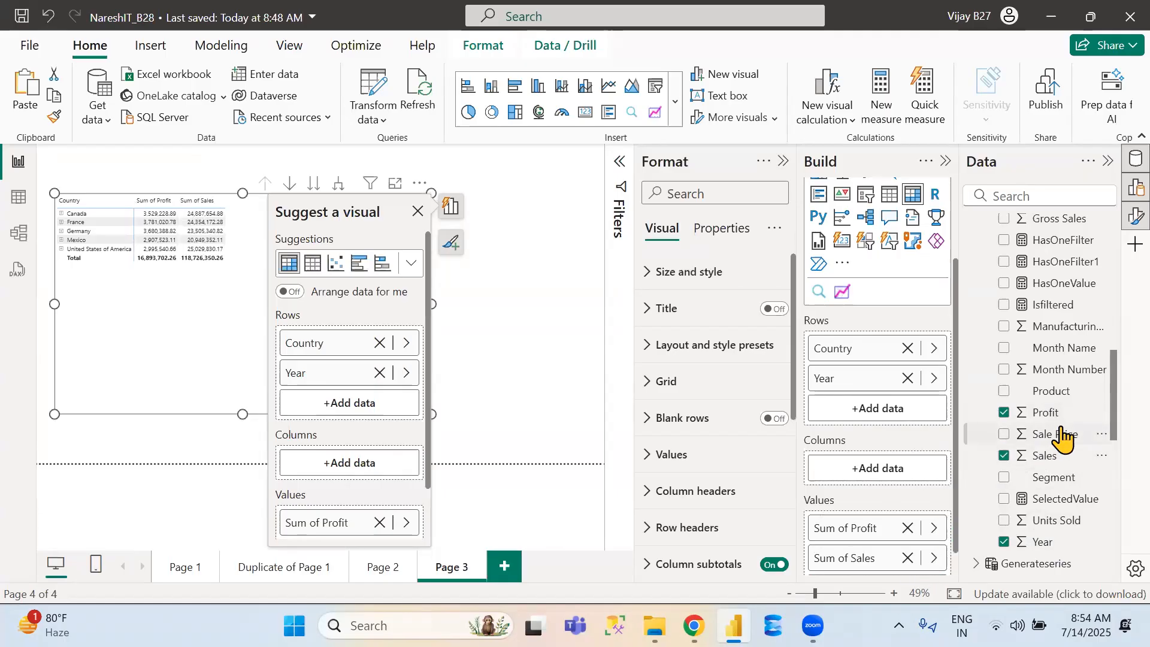
drag(1062, 439, 904, 580)
click(530, 306)
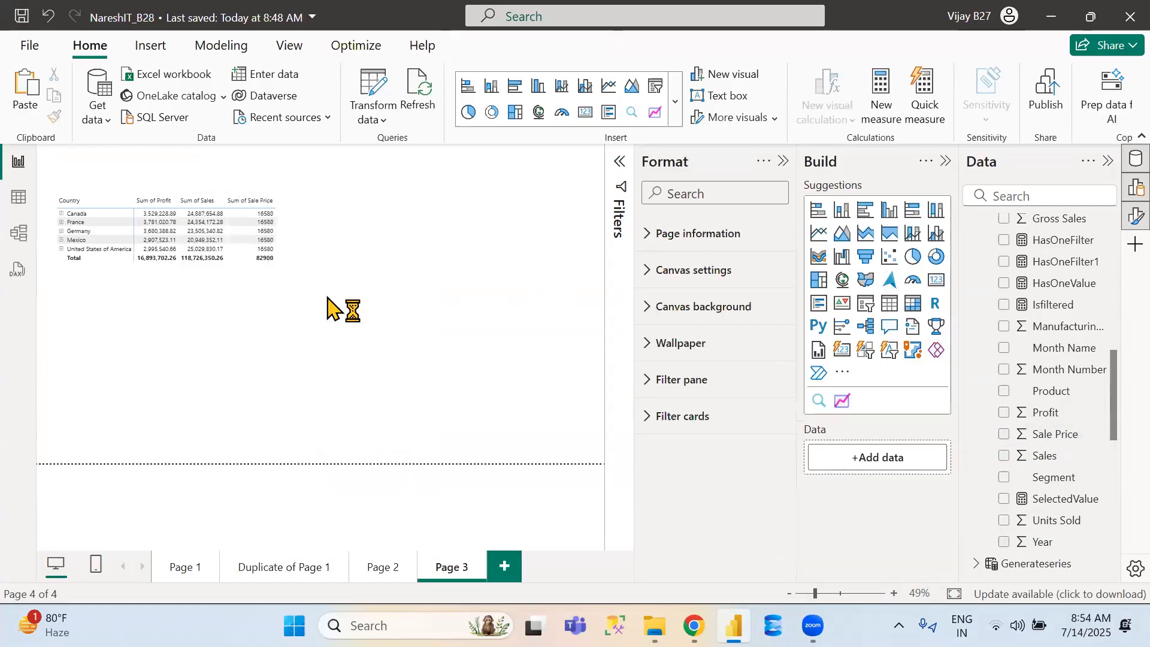
Set the matrix's global font size to 18 in the grid options and widen the visual to fit all its columns
click(306, 302)
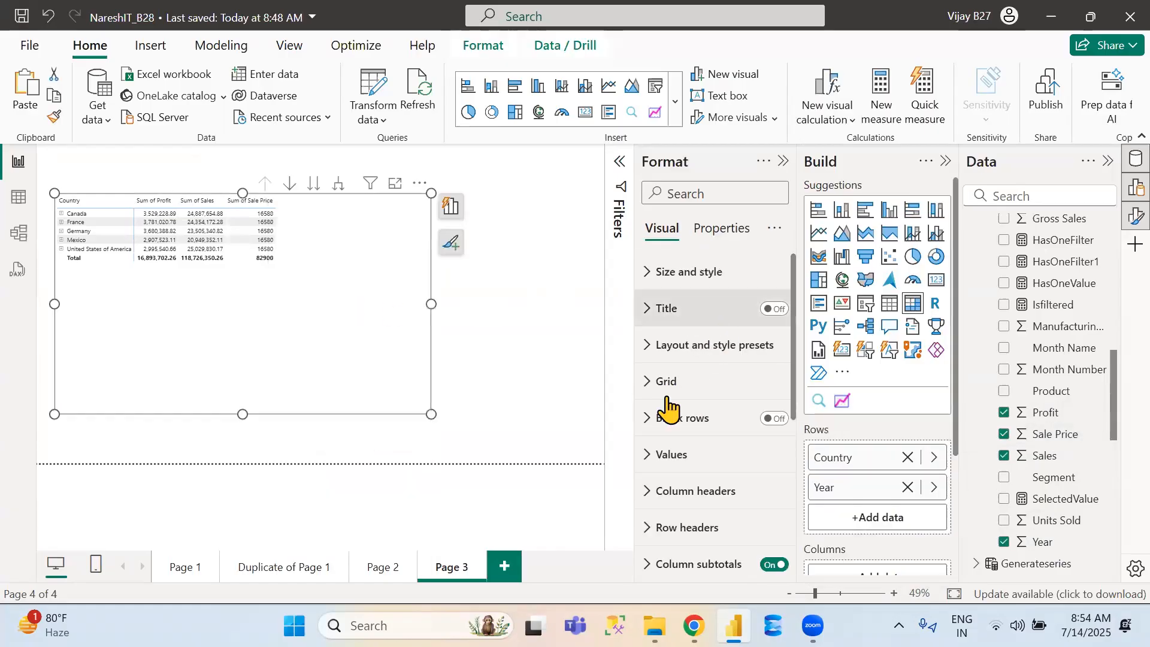
click(647, 386)
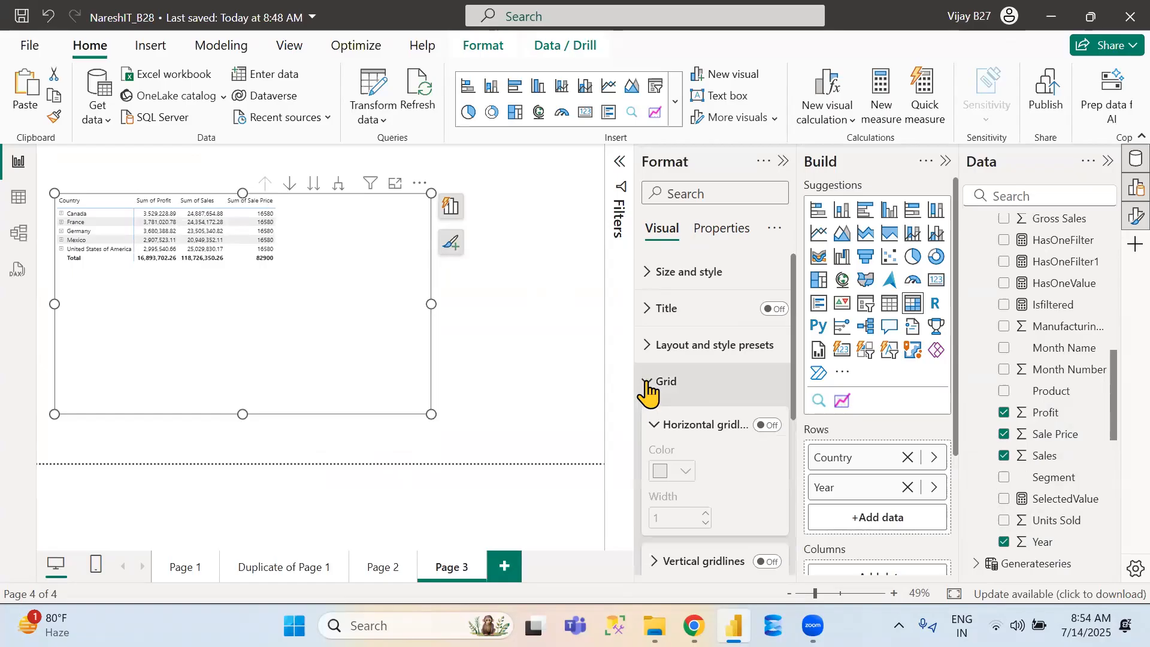
click(653, 425)
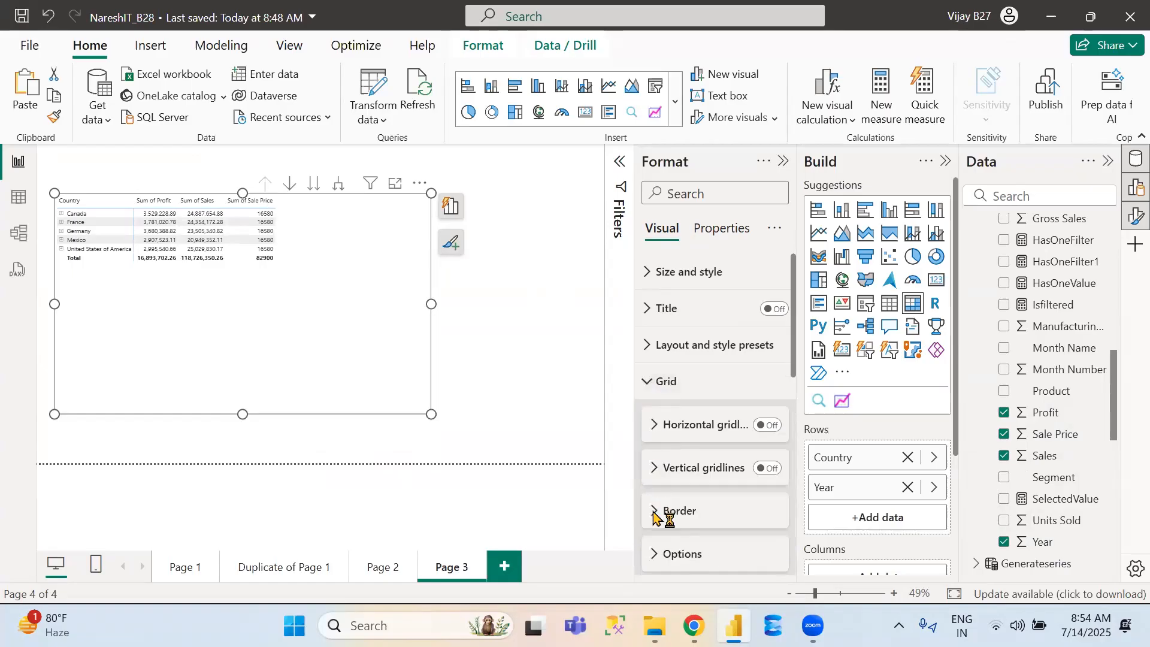
click(655, 554)
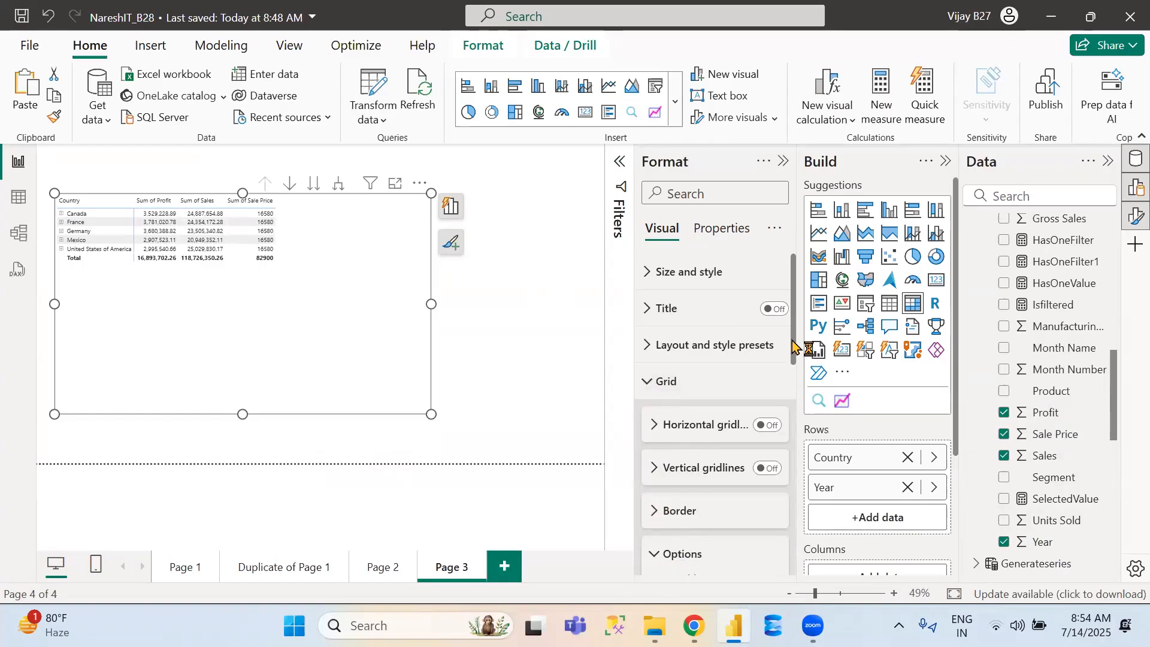
scroll(792, 346, down, 4)
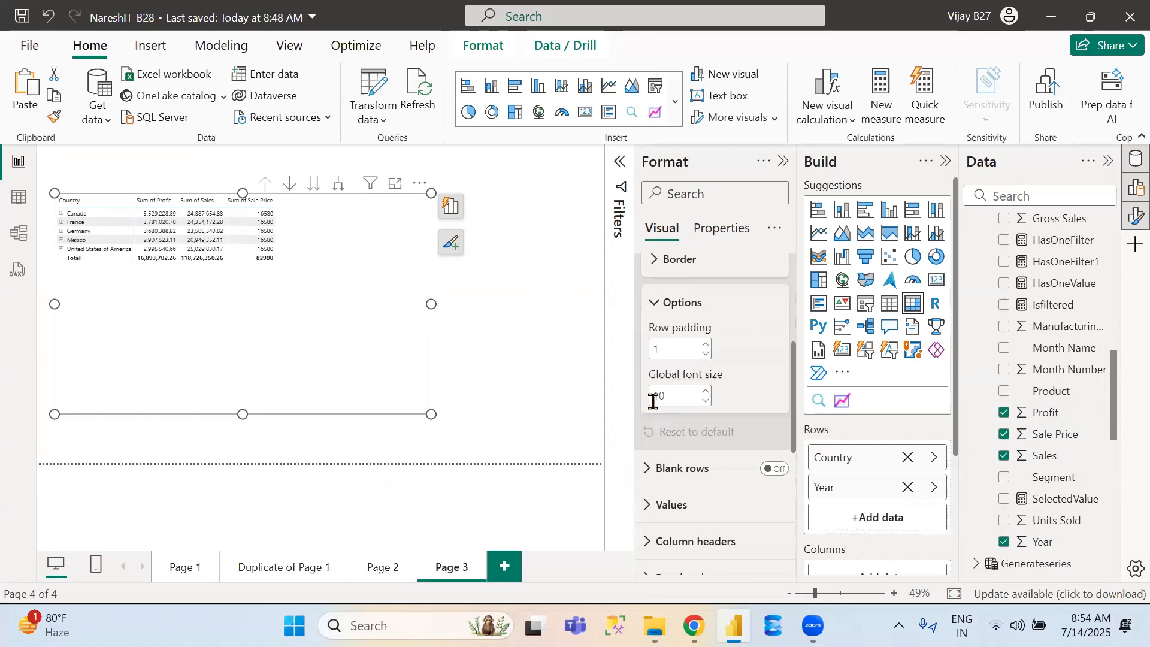
double_click(657, 394)
text(18)
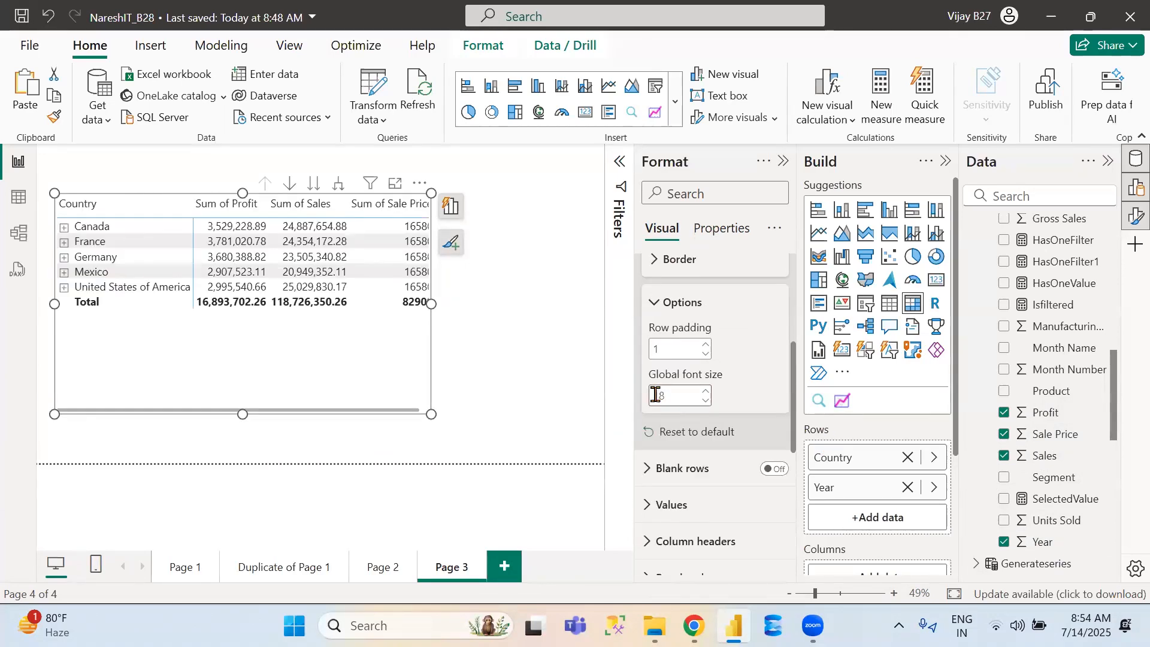
drag(431, 414, 519, 341)
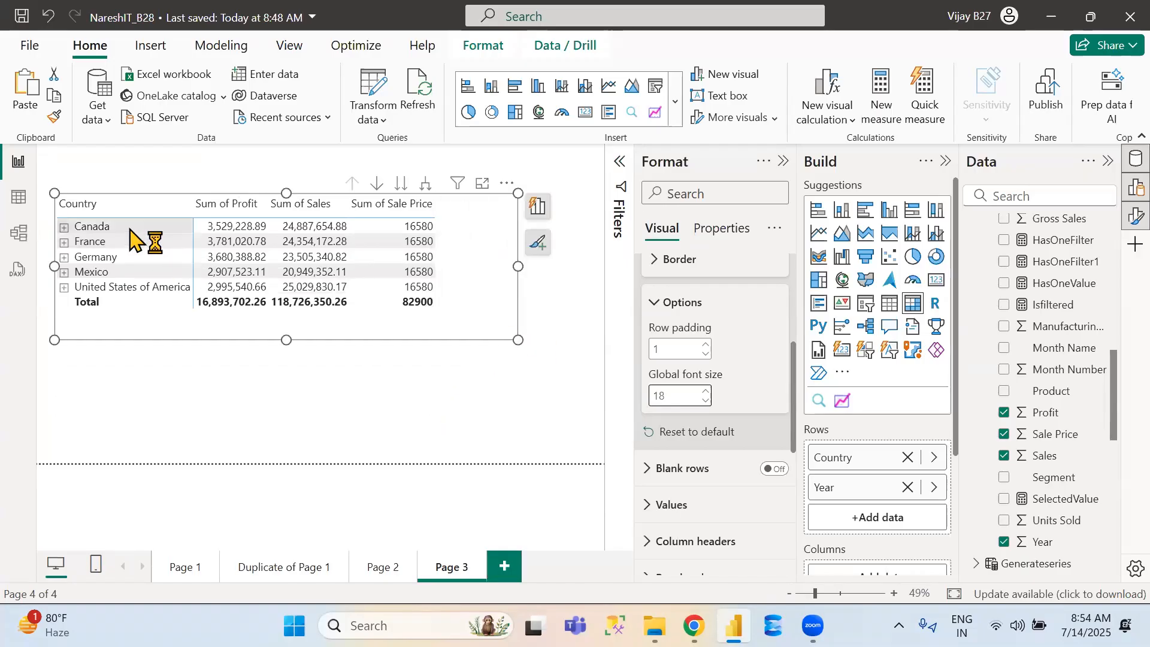
Expand Canada to view its years, collapse it again, and expand every country in the matrix down to the year level
click(64, 228)
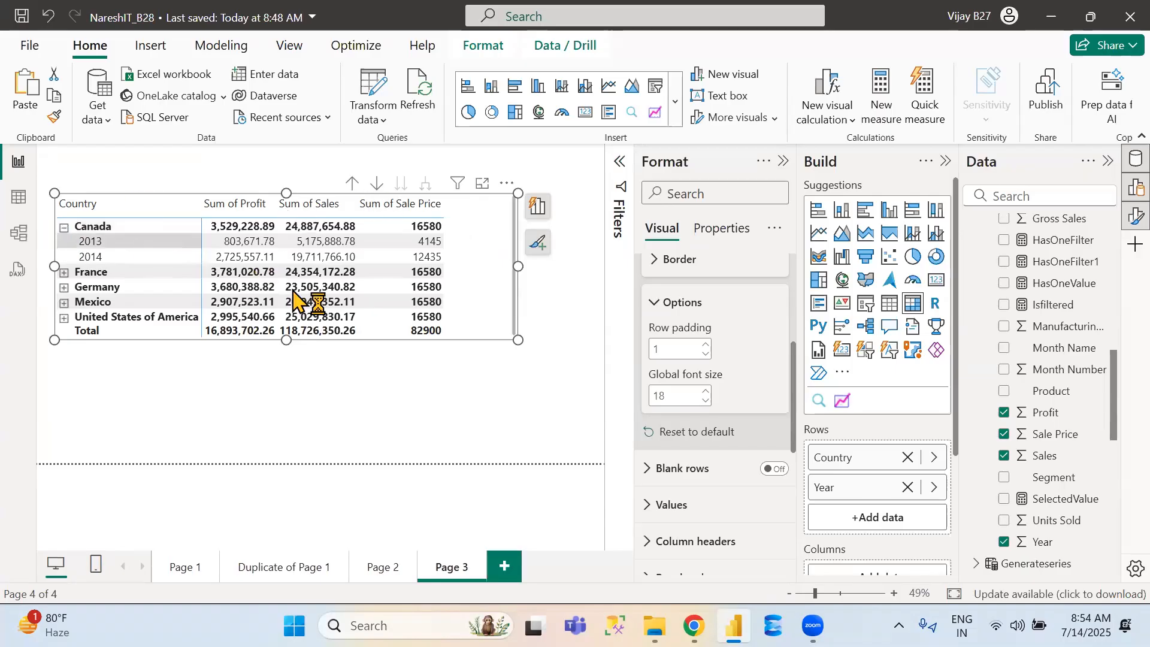
click(64, 227)
click(426, 184)
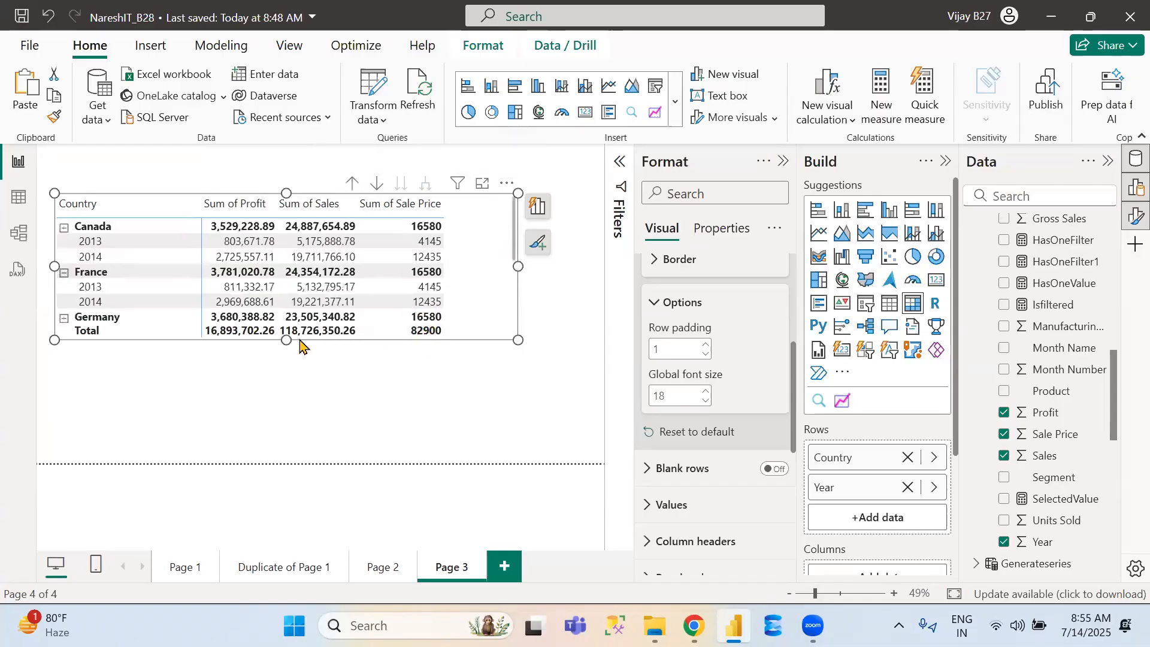
Resize and reposition the matrix so all country and year rows fit on the page, and collapse the Format pane
drag(289, 340, 293, 473)
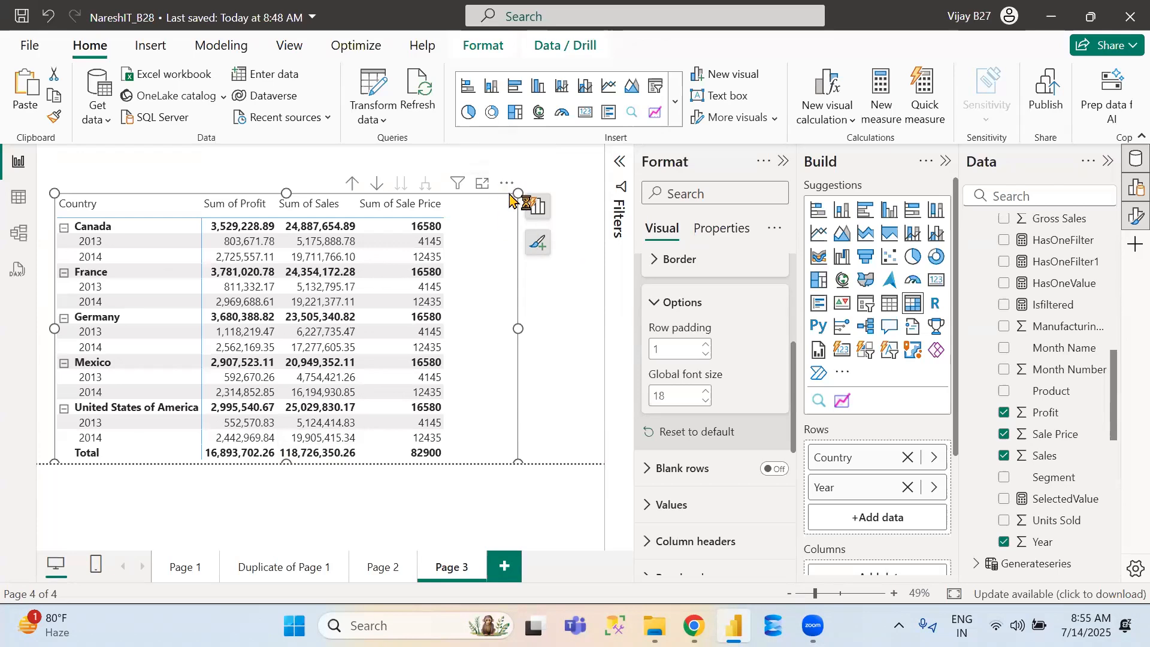
drag(511, 199, 512, 187)
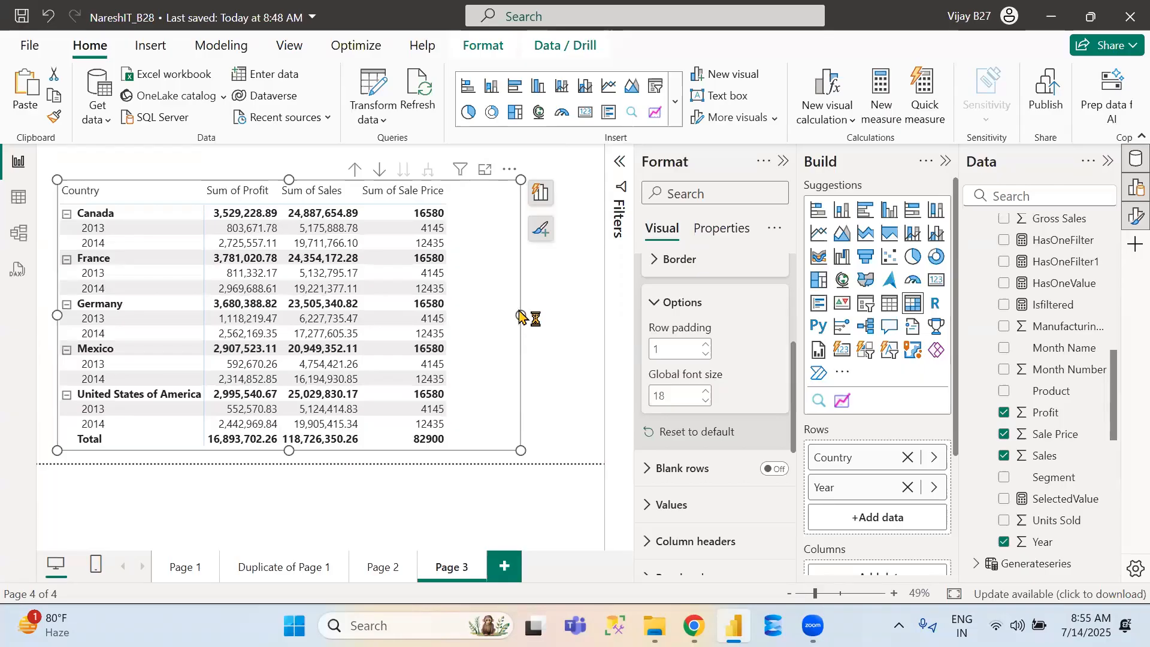
drag(520, 316, 466, 320)
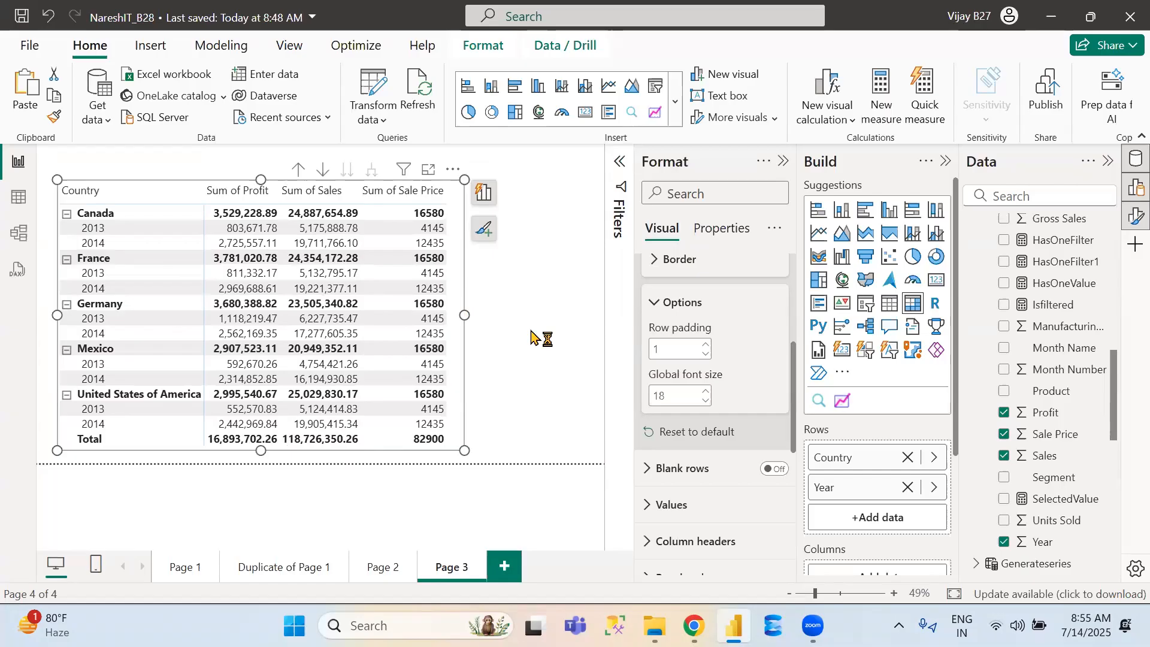
click(782, 163)
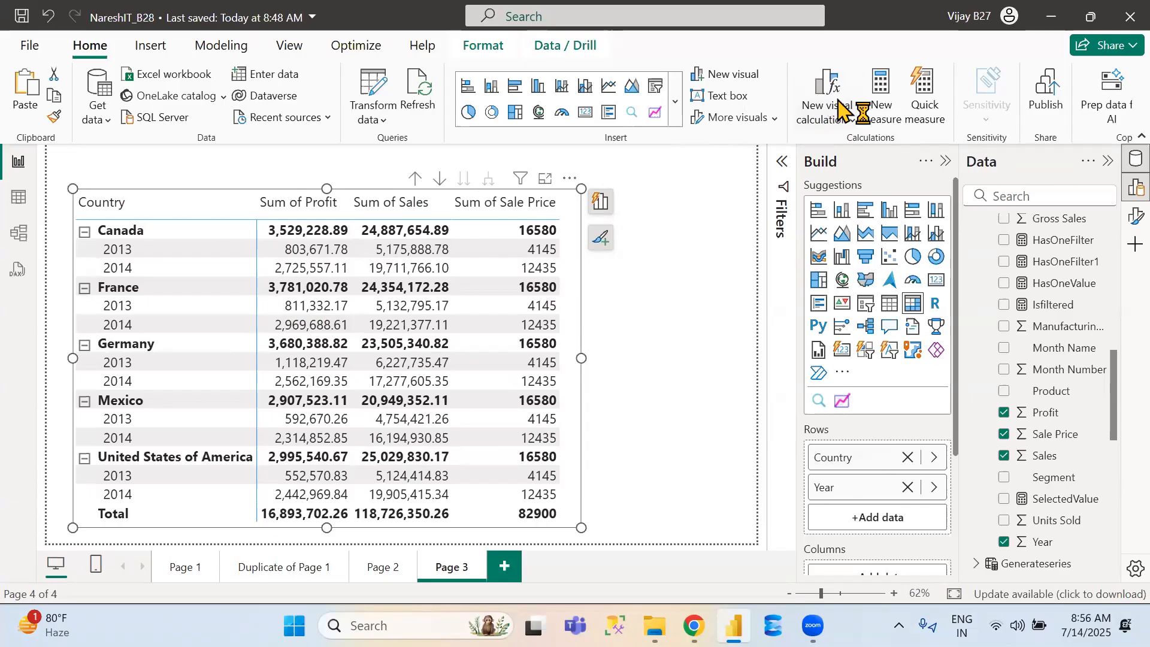
Switch to Chrome to check the FIRST entry in the DAX filter functions reference, and return to Power BI Desktop
mouse_move(693, 626)
click(695, 533)
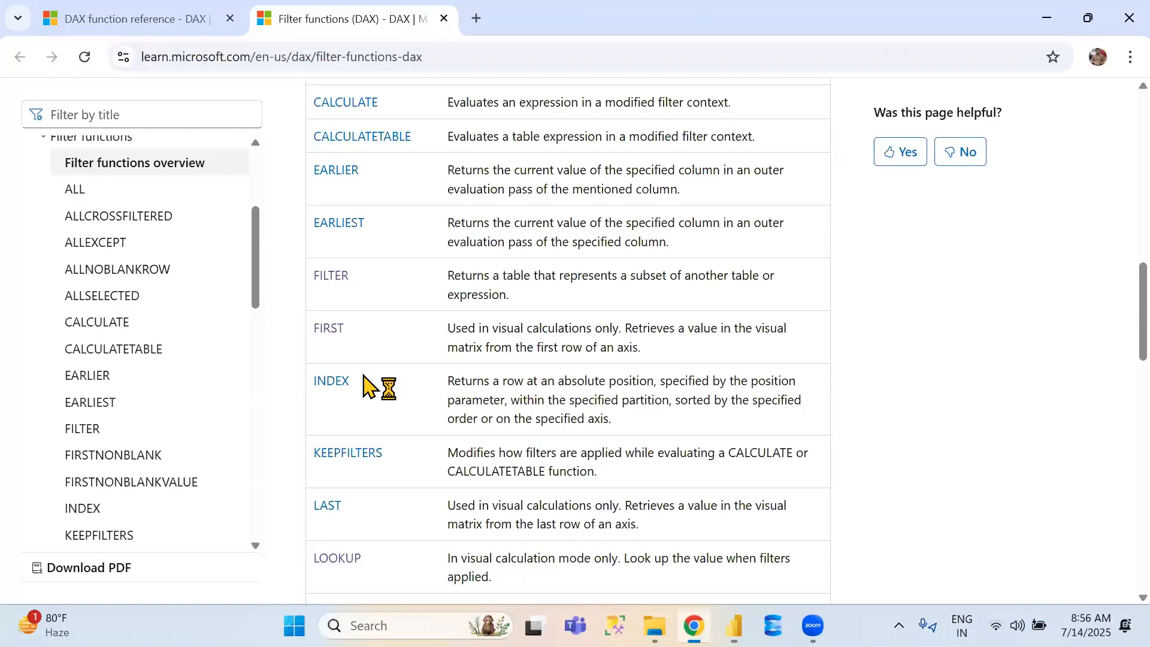
click(330, 337)
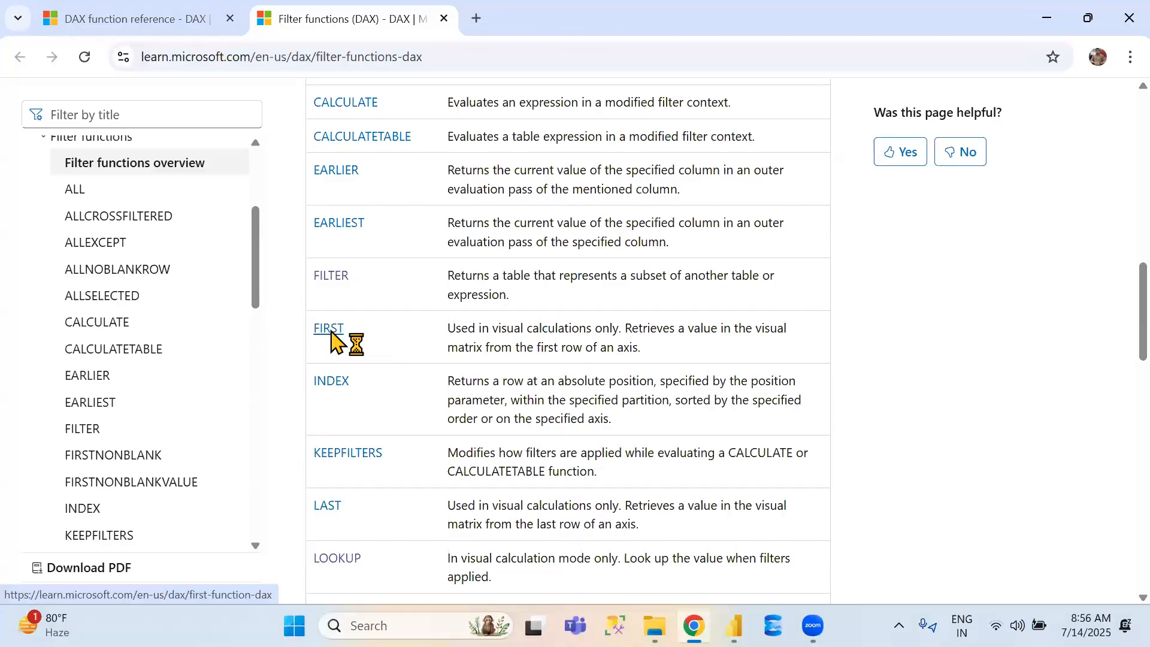
key(alt+Tab)
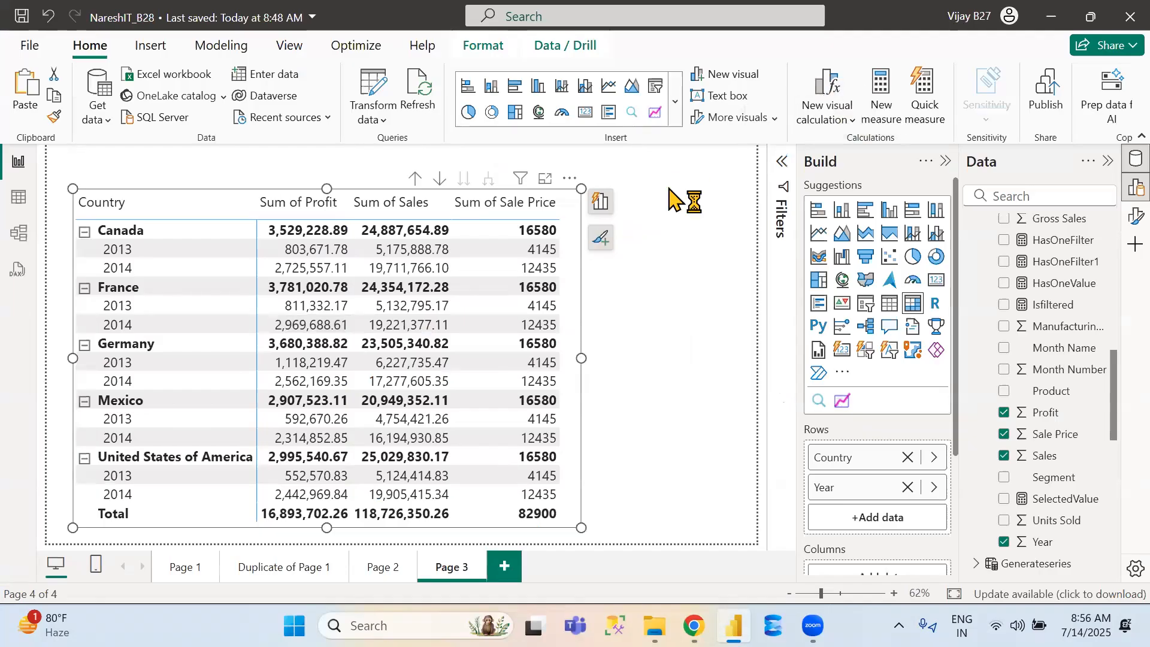
Start a custom visual calculation on the matrix and name it First
click(569, 179)
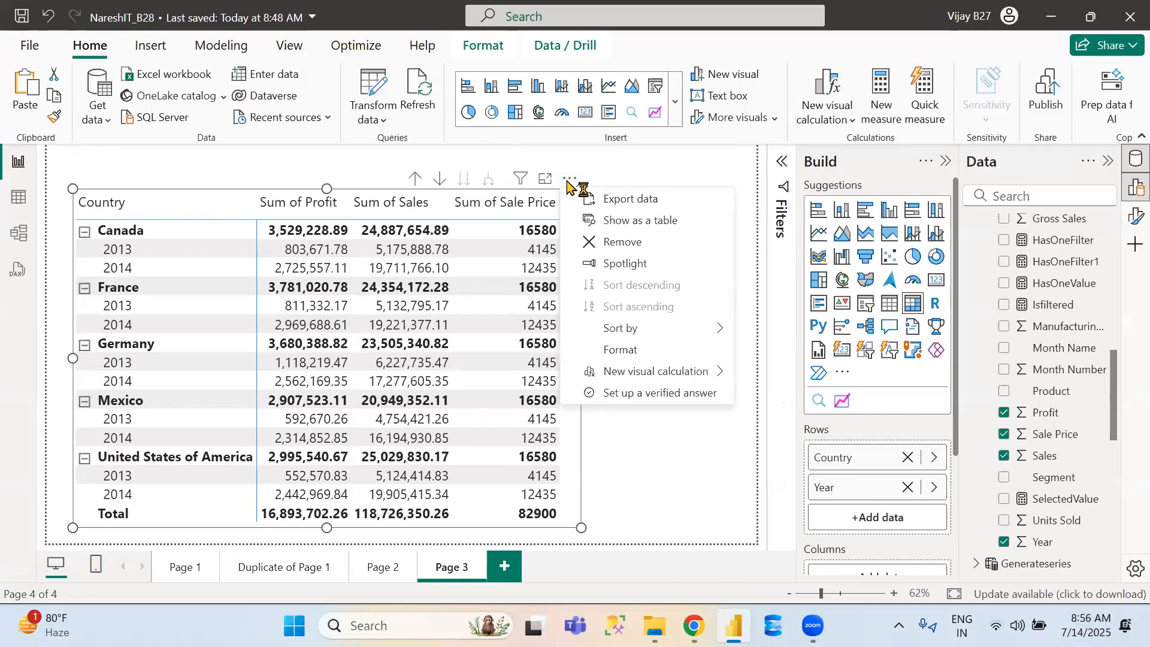
mouse_move(648, 375)
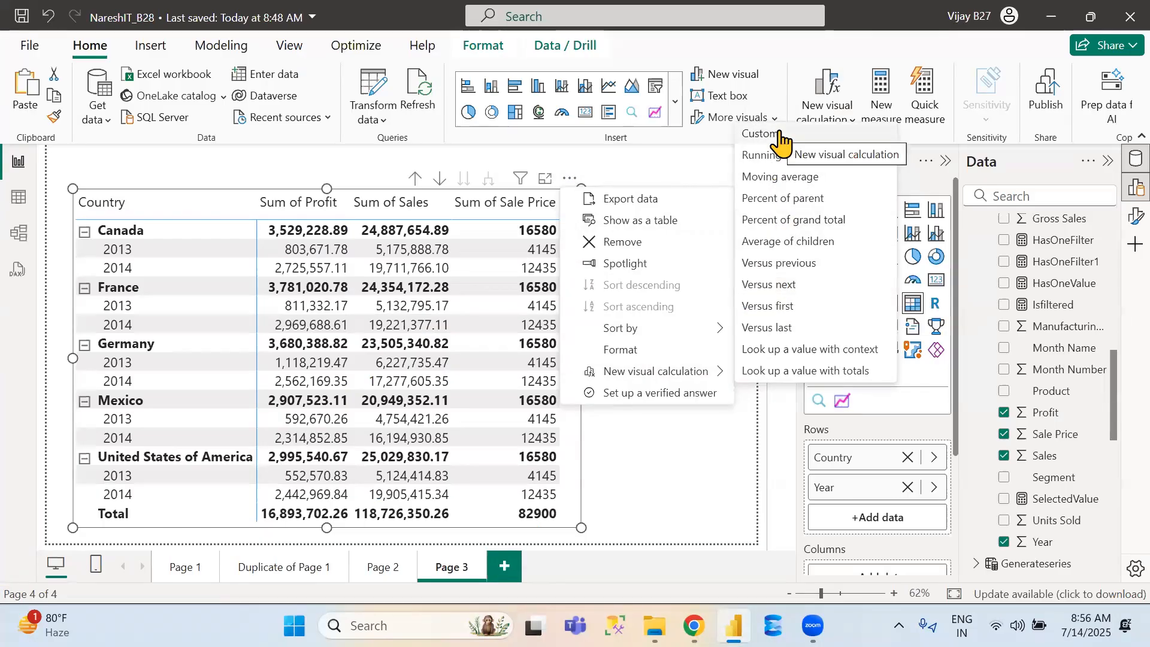
click(758, 134)
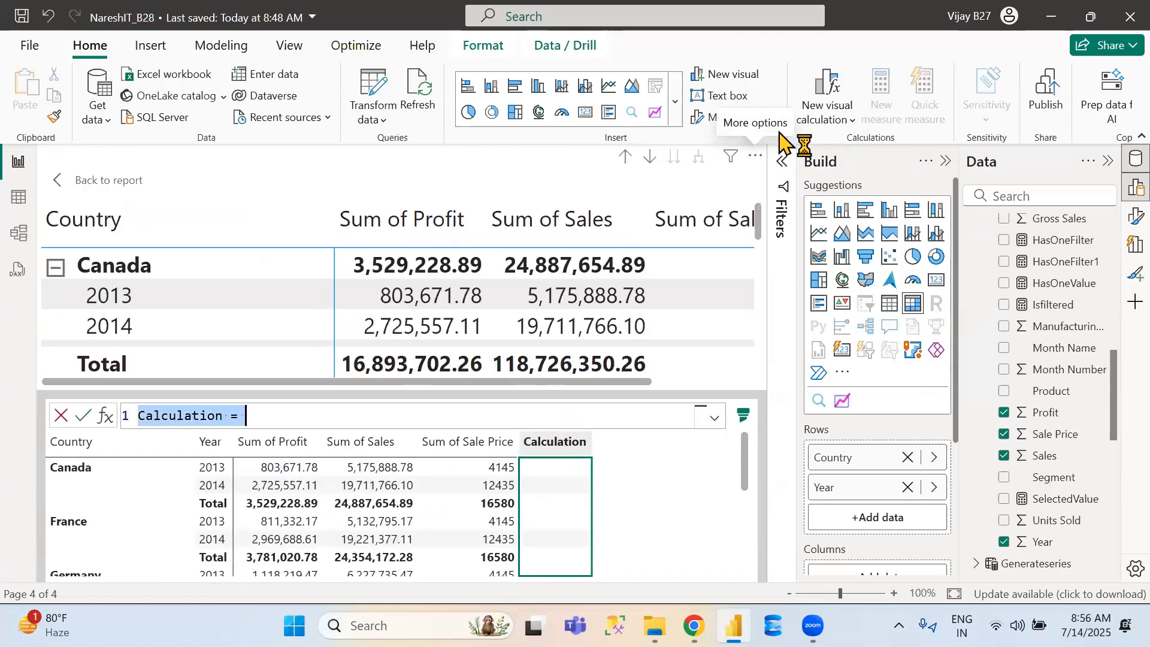
double_click(179, 420)
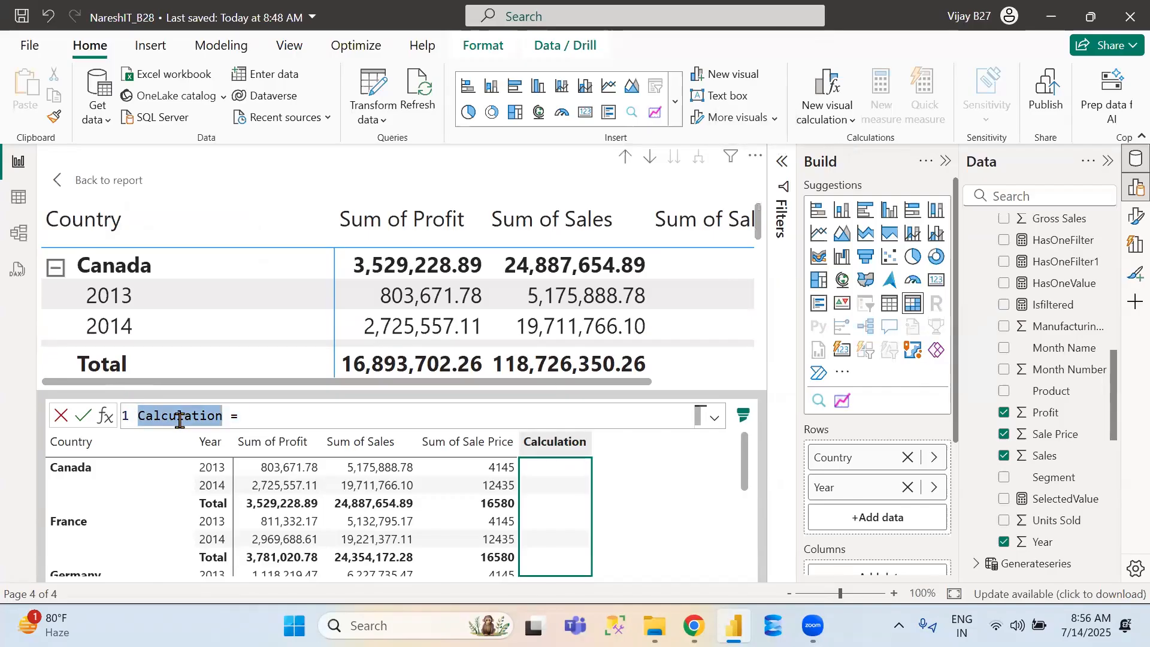
text(First)
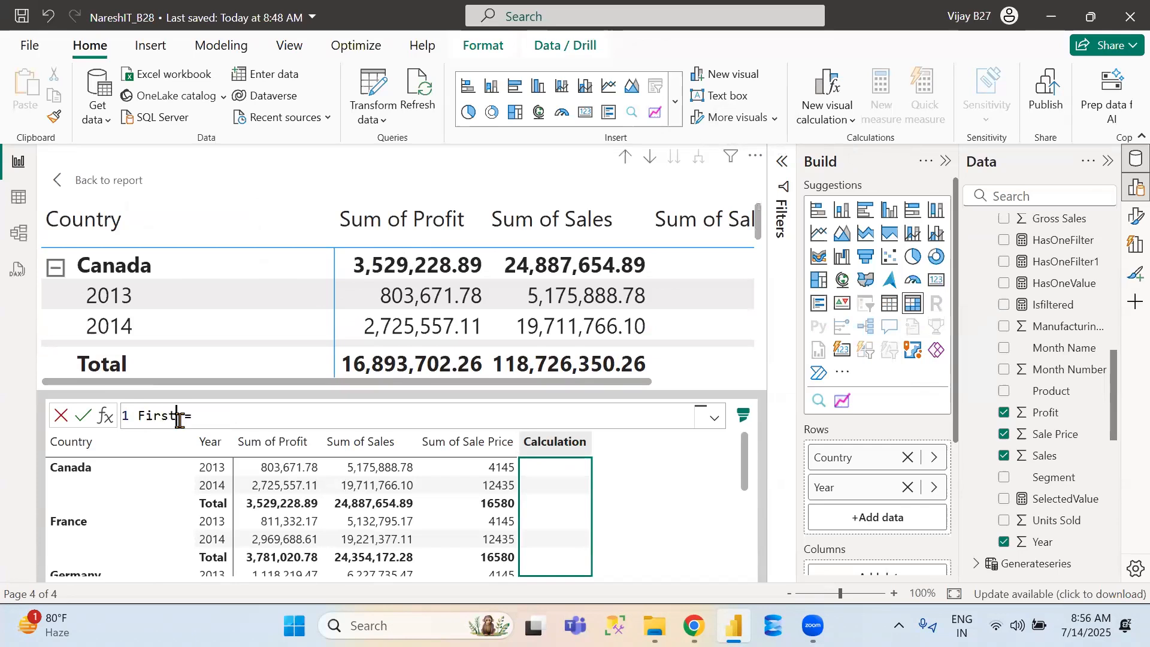
Begin the First calculation's formula with the FIRST function and [Sum of Profit] as its expression argument
click(227, 418)
text(Fir)
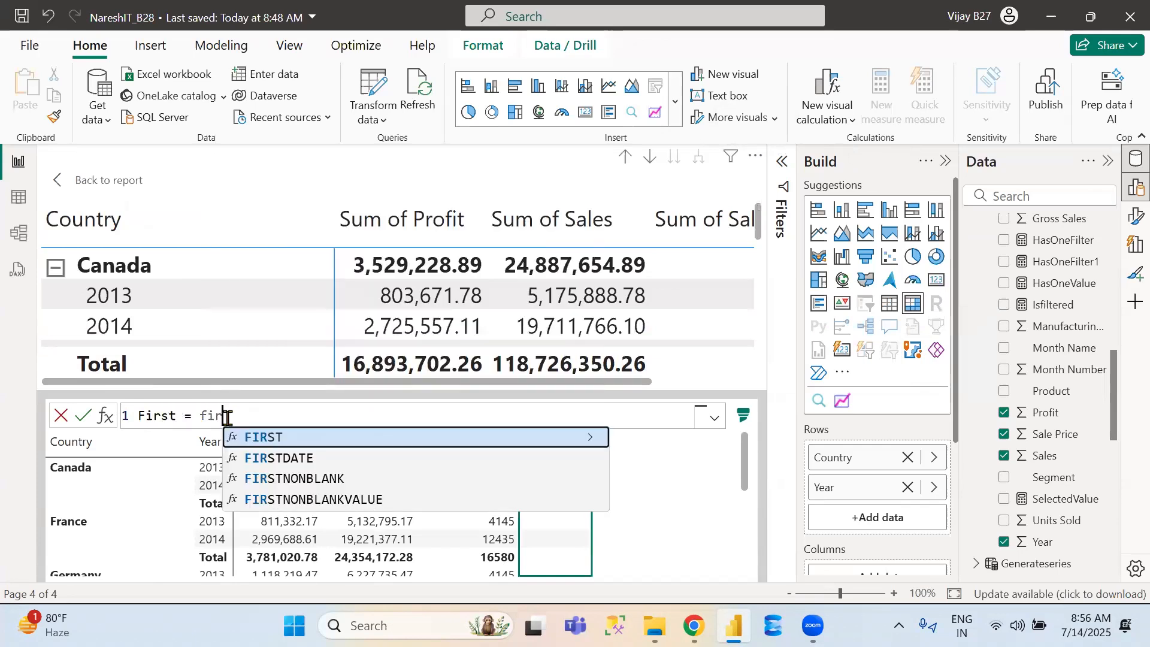
key(Tab)
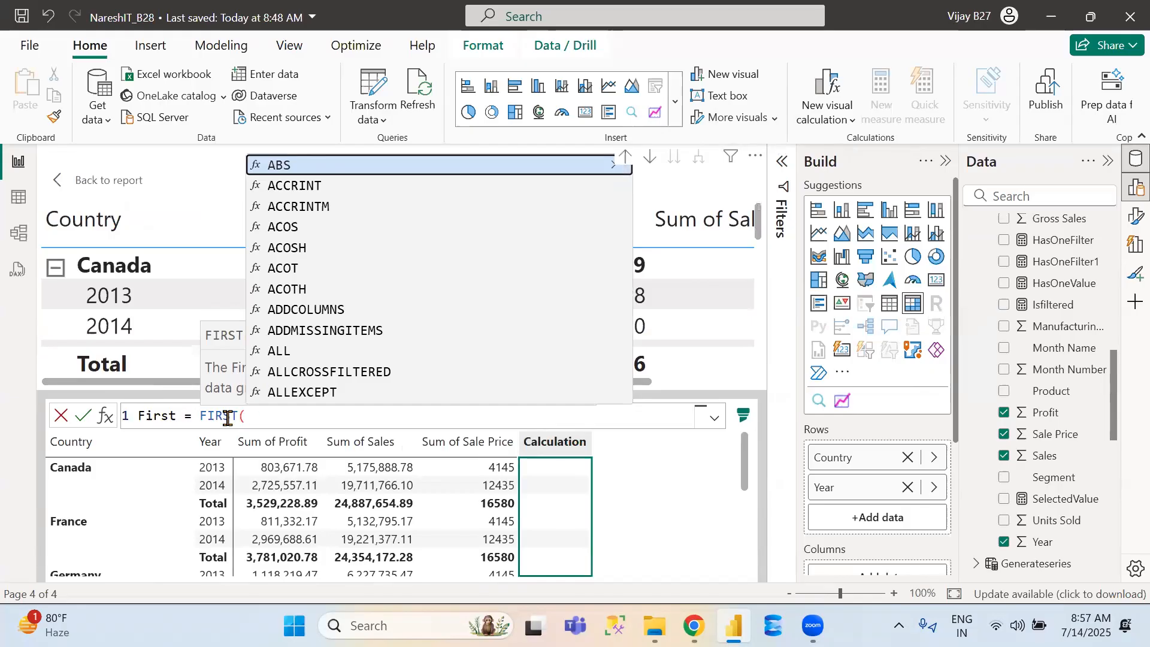
key(Escape)
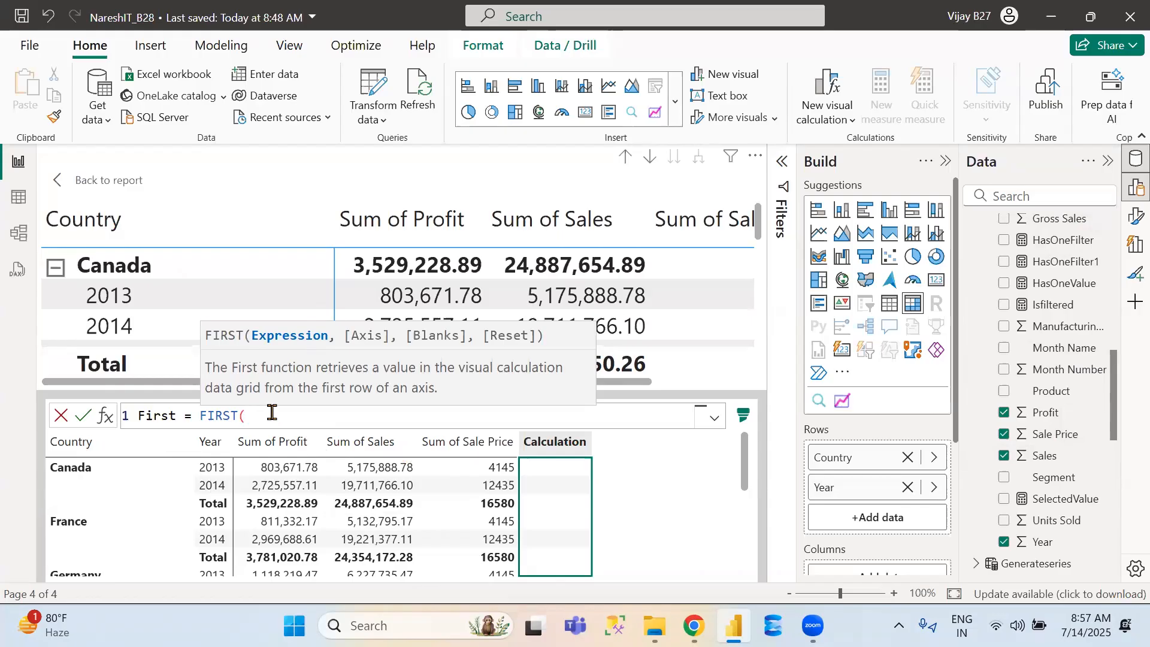
text(sum)
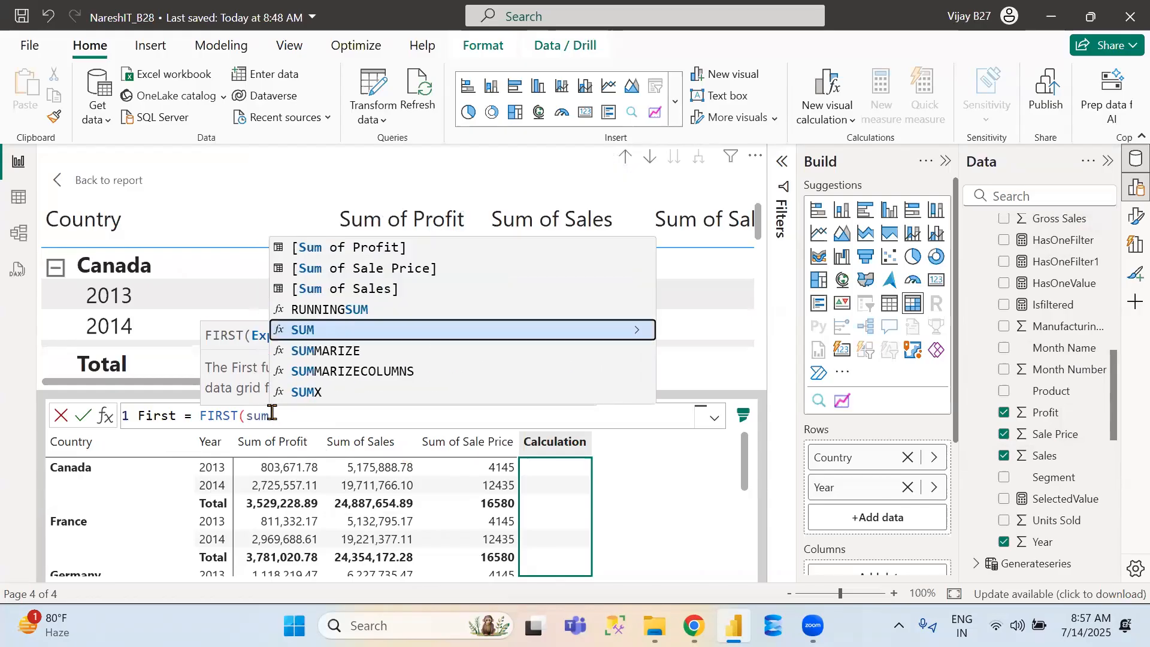
key(Up)
key(Up)
key(Up)
key(Up)
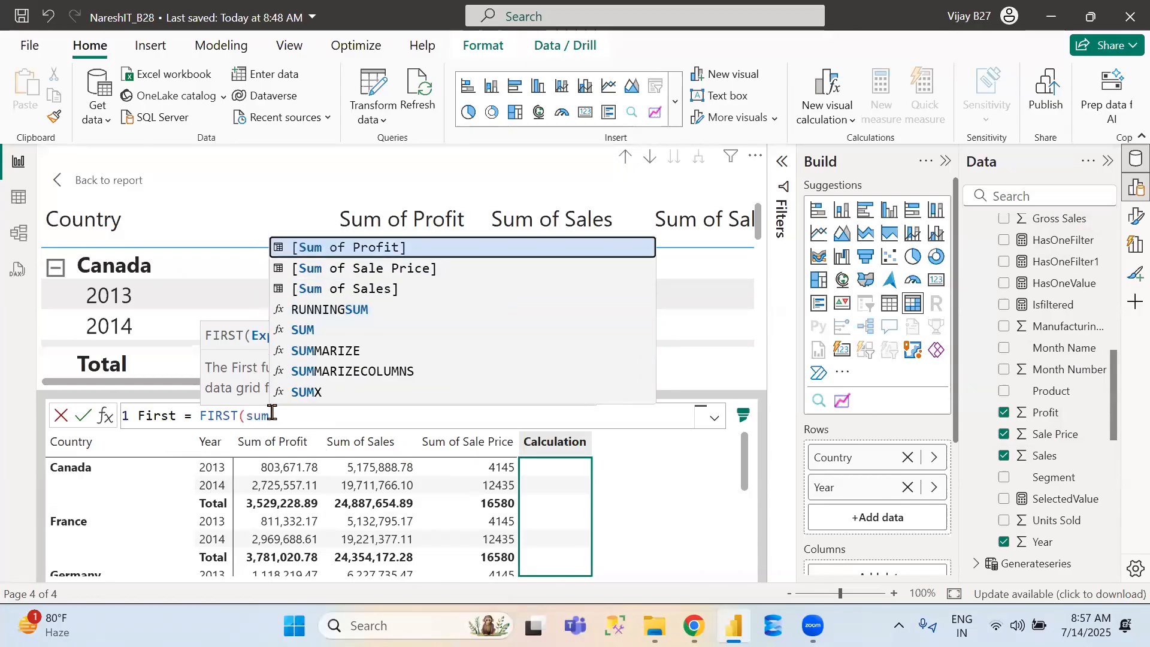
key(Tab)
text(,)
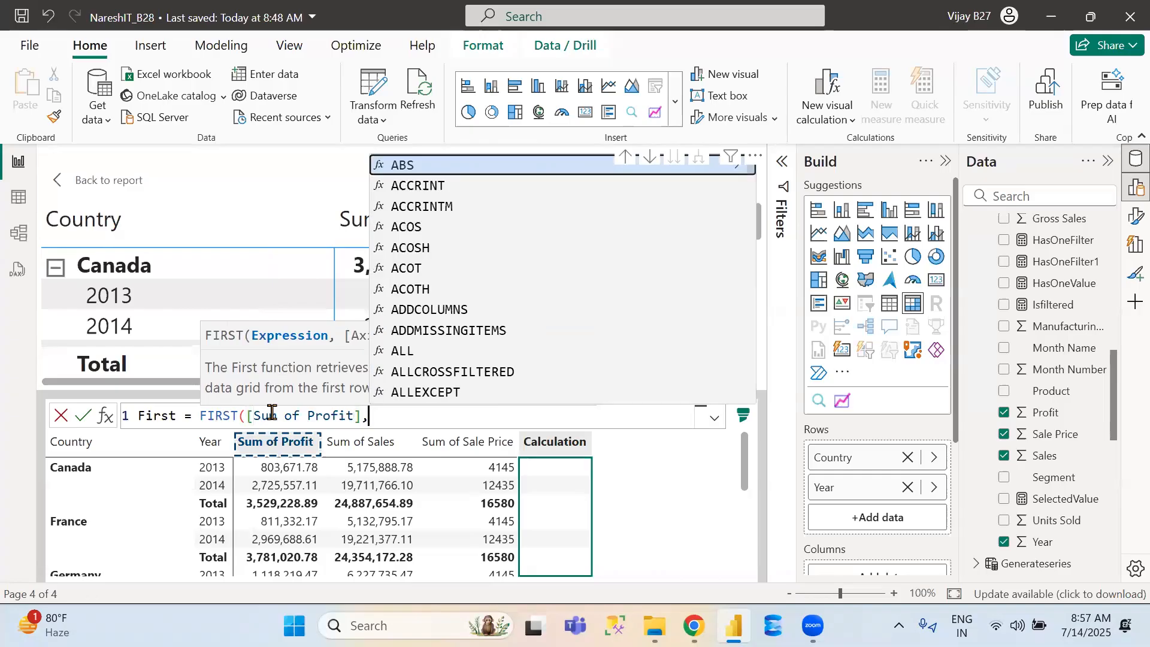
Complete the formula with ROWS as the axis and LOWESTPARENT as the reset argument, and commit the calculation
text(row)
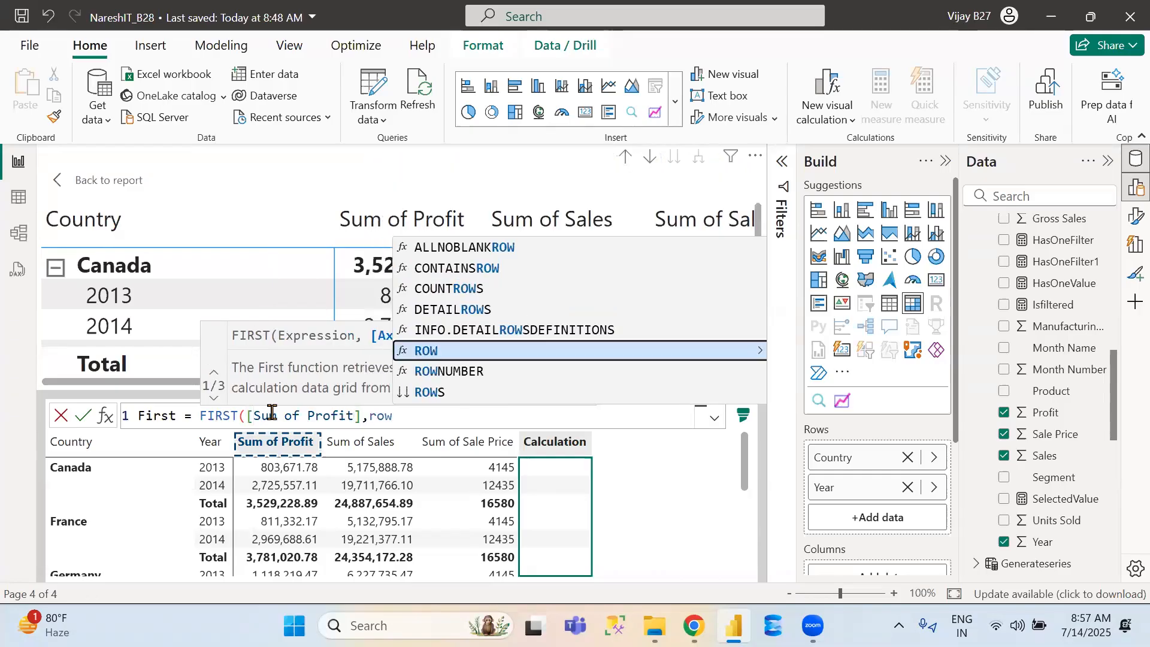
key(Down)
key(Down)
key(Tab)
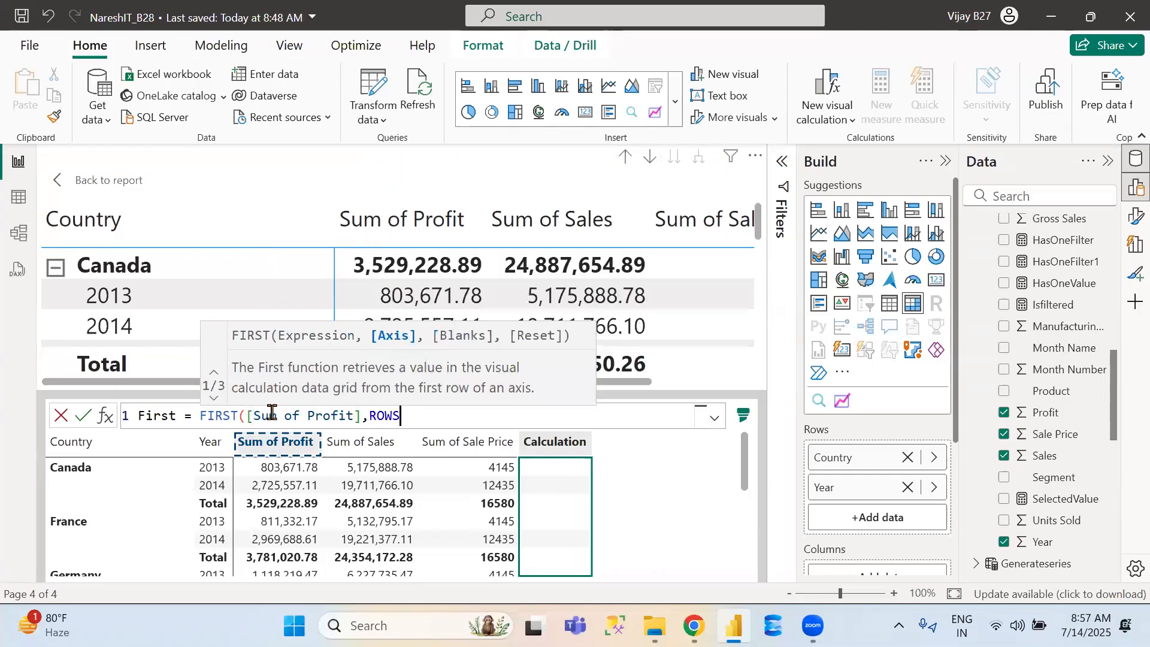
text(,low)
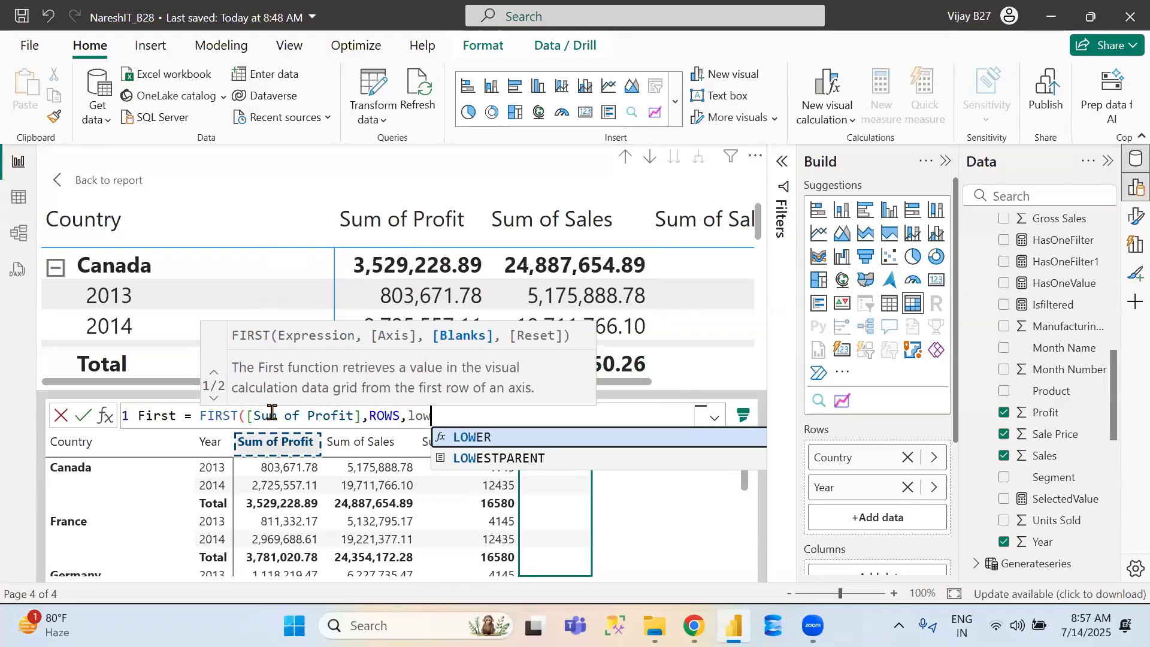
key(Down)
key(Tab)
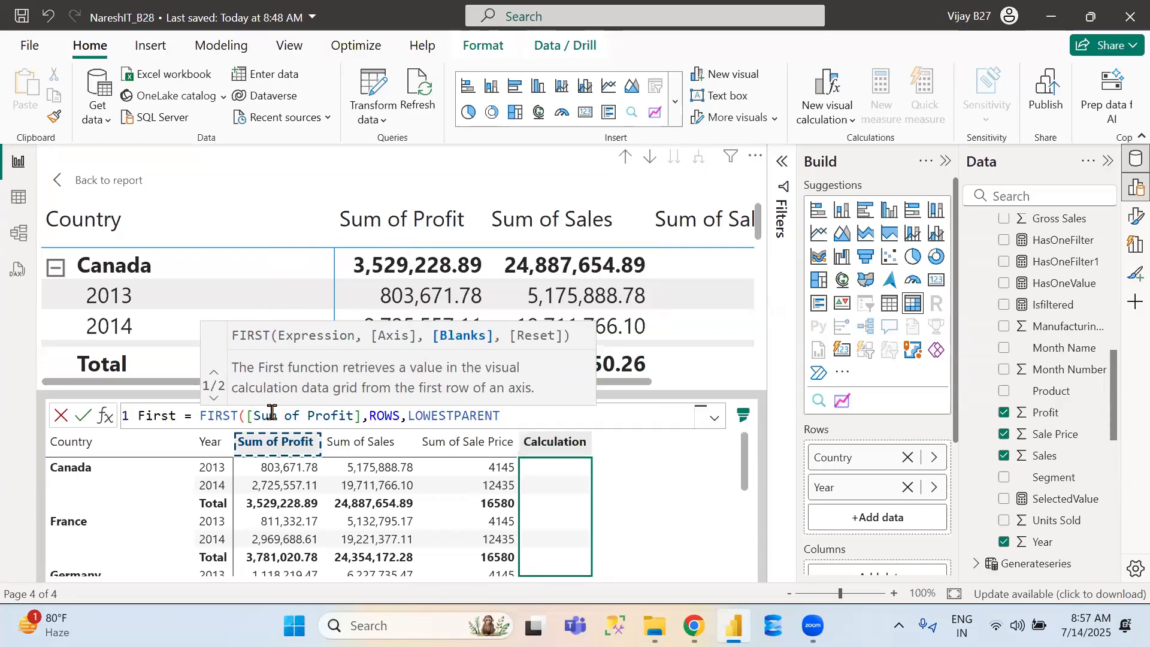
text())
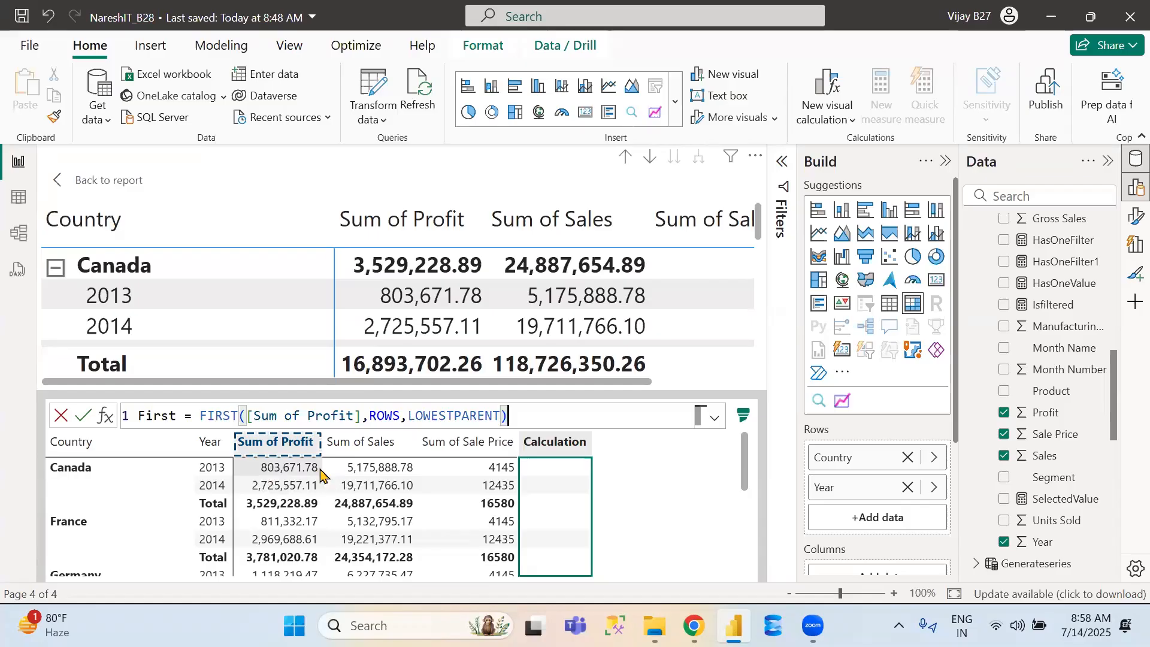
click(82, 418)
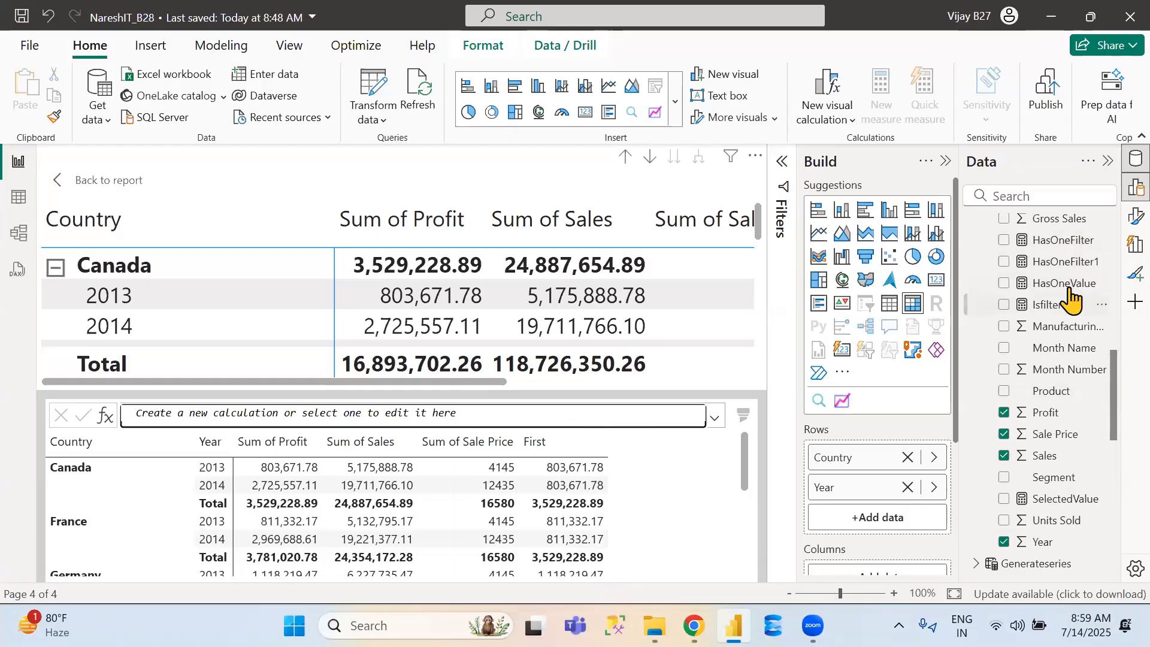
Find the First calculation among the matrix's values and open its formula for review
click(1065, 310)
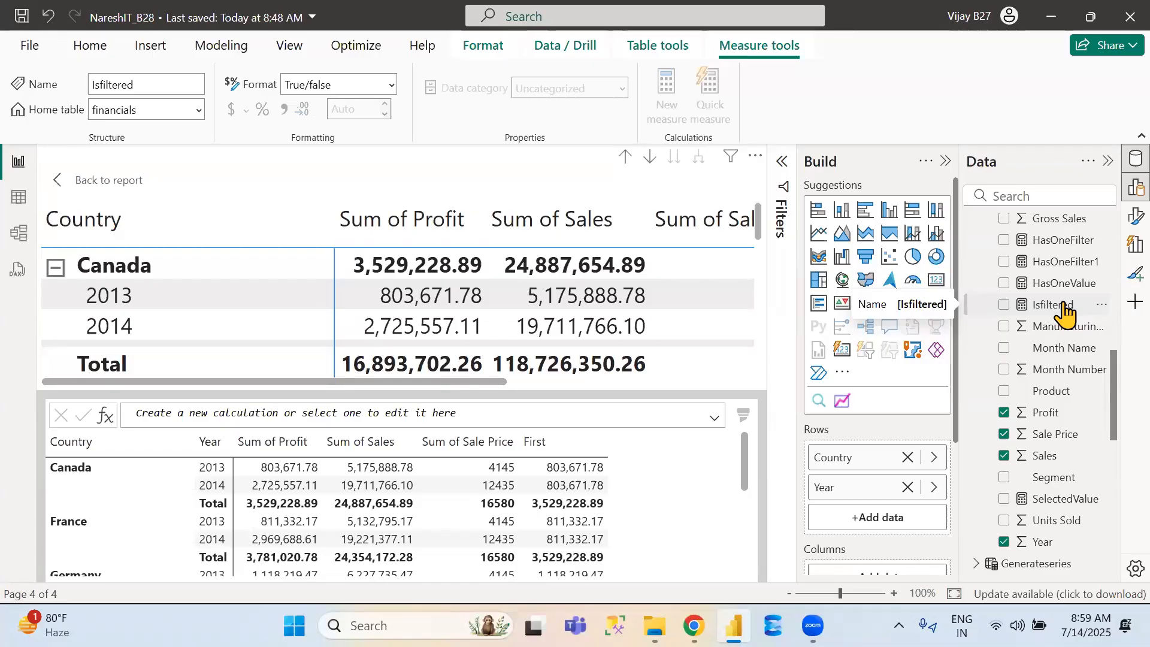
click(1065, 310)
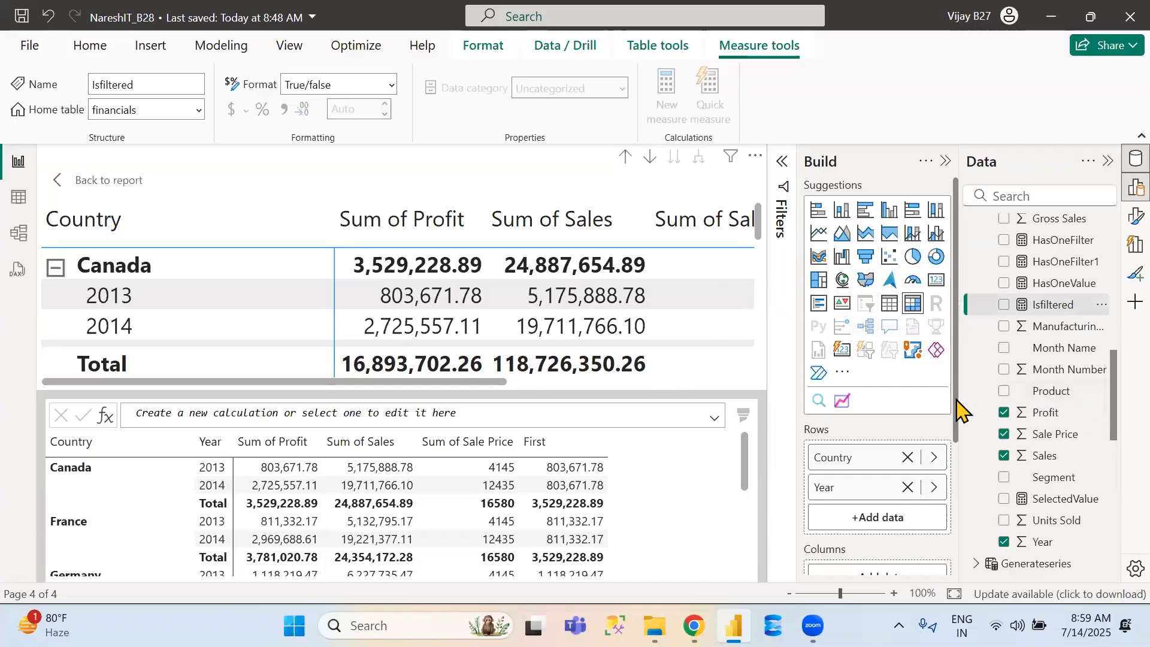
drag(957, 412, 959, 573)
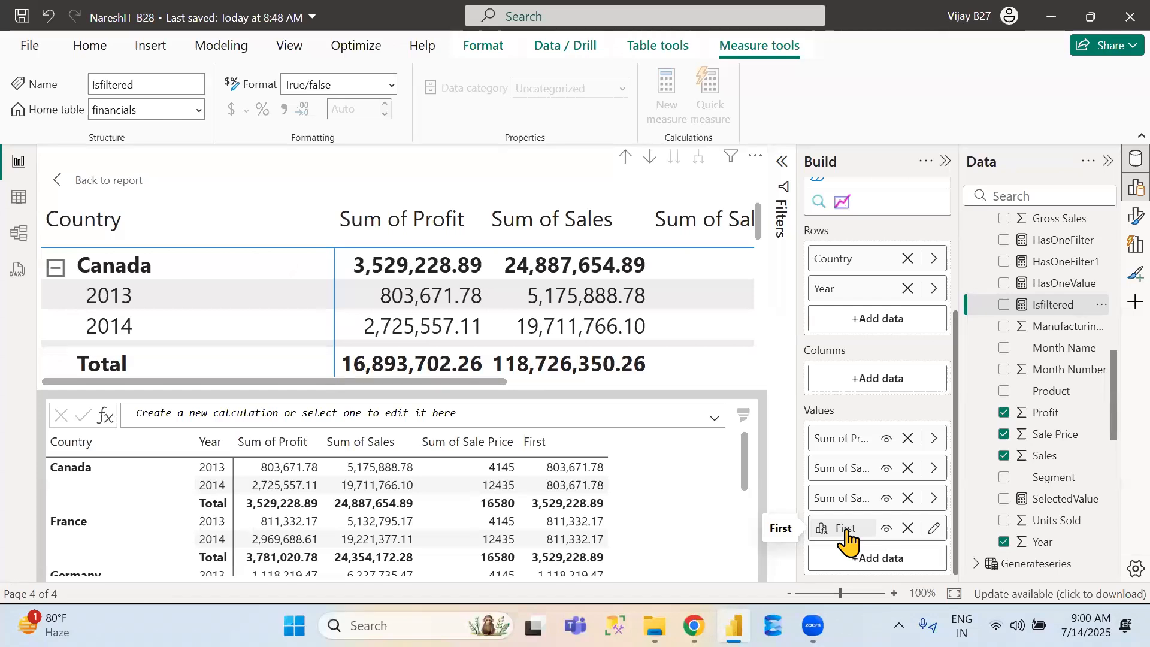
click(933, 528)
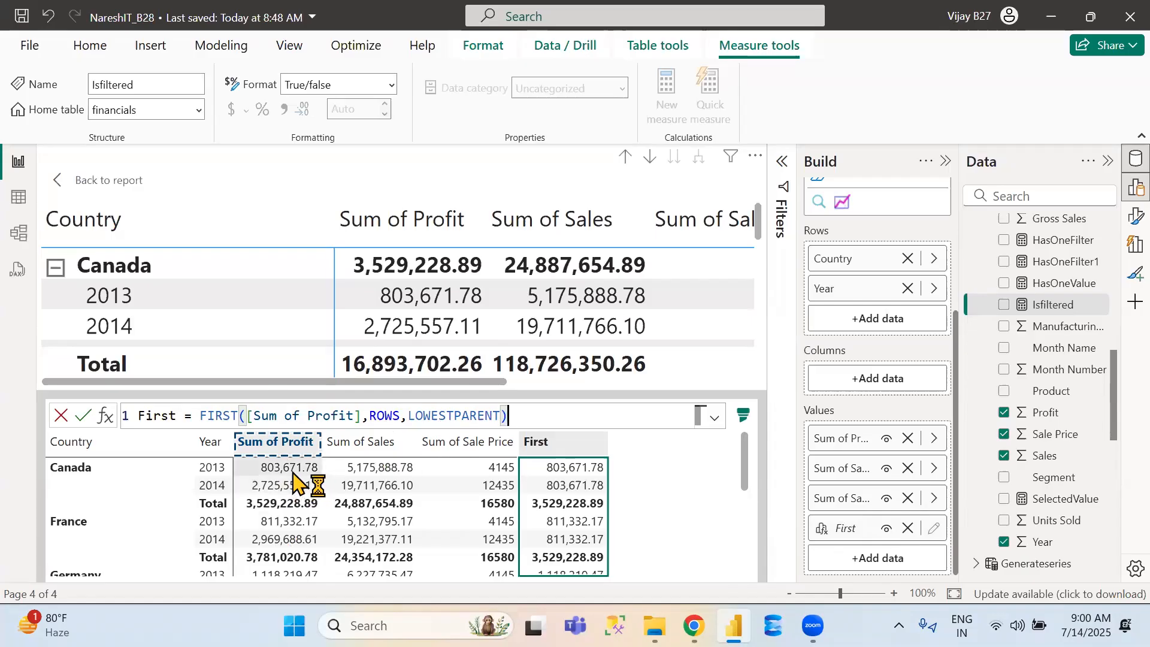
Return to the report page, widen the matrix to fit the First column, and save the report
click(93, 180)
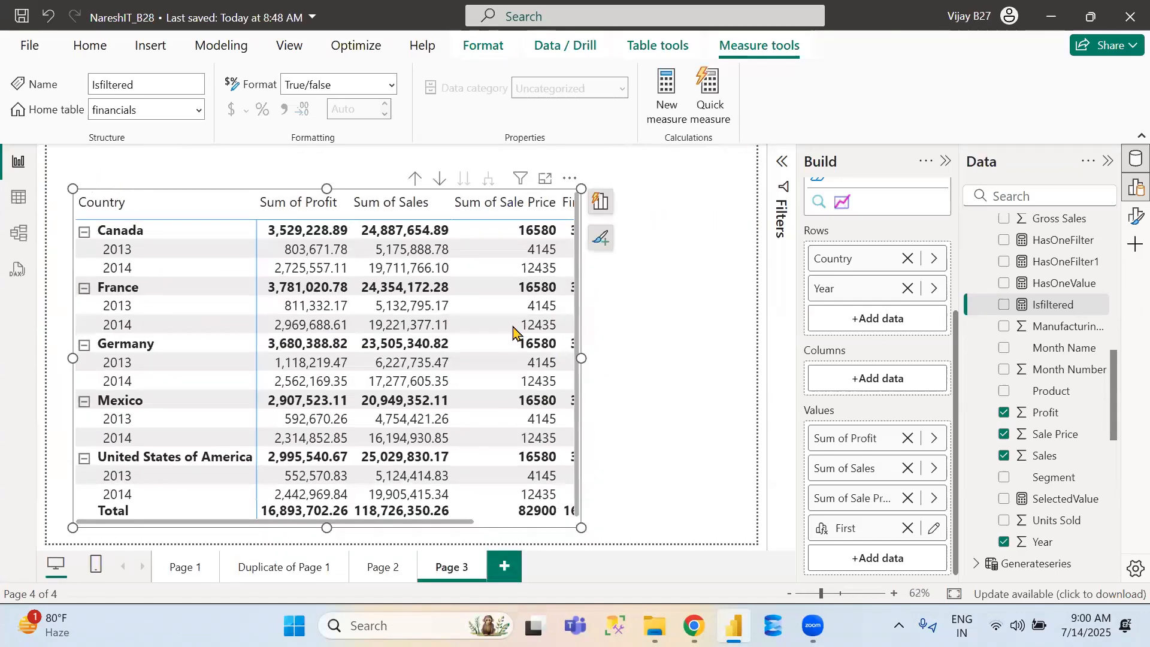
drag(586, 358, 662, 385)
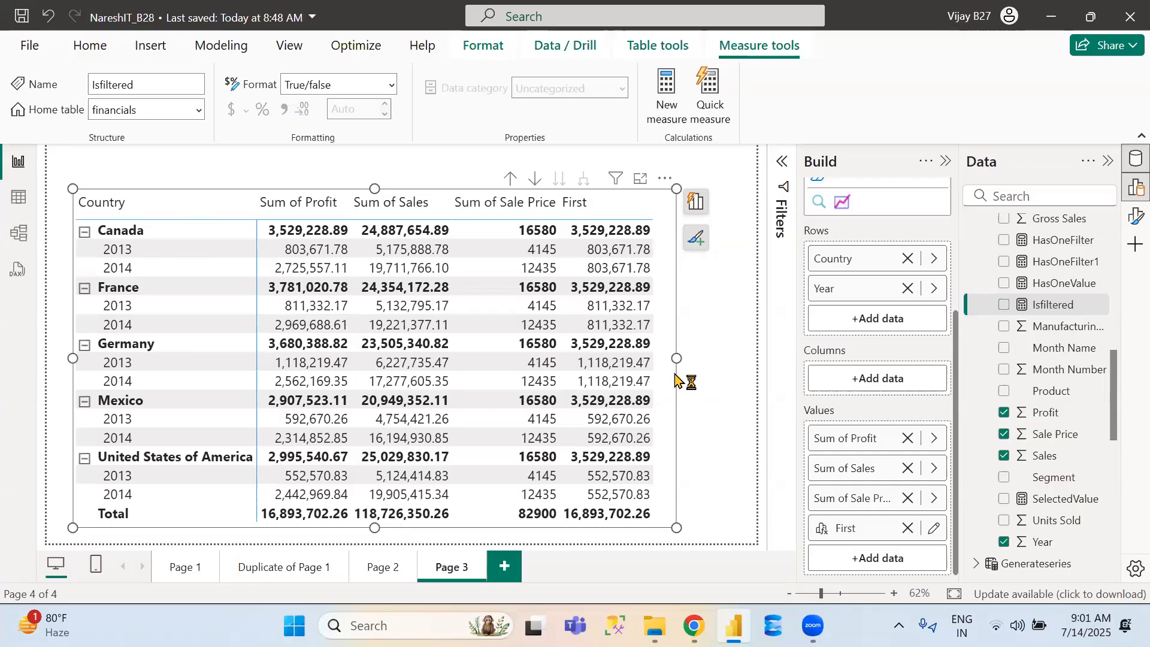
click(23, 9)
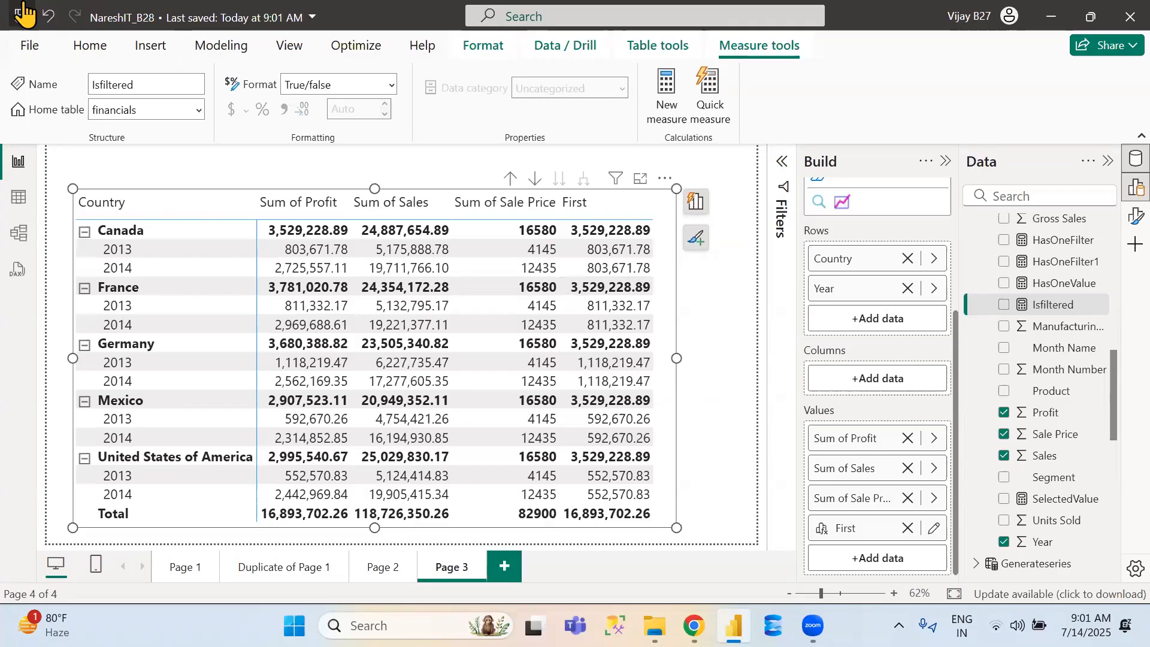